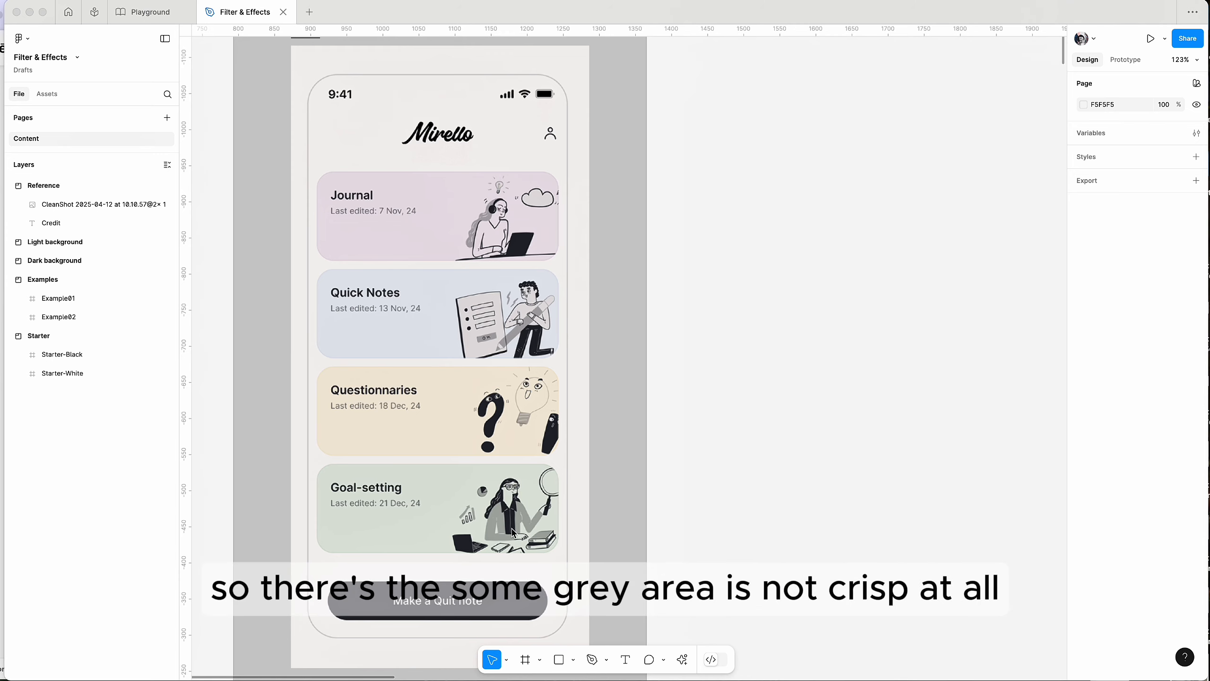
Compare the reference interface with the example and starter screens, then check its source project through the Credit link
scroll(618, 442, "down", 20)
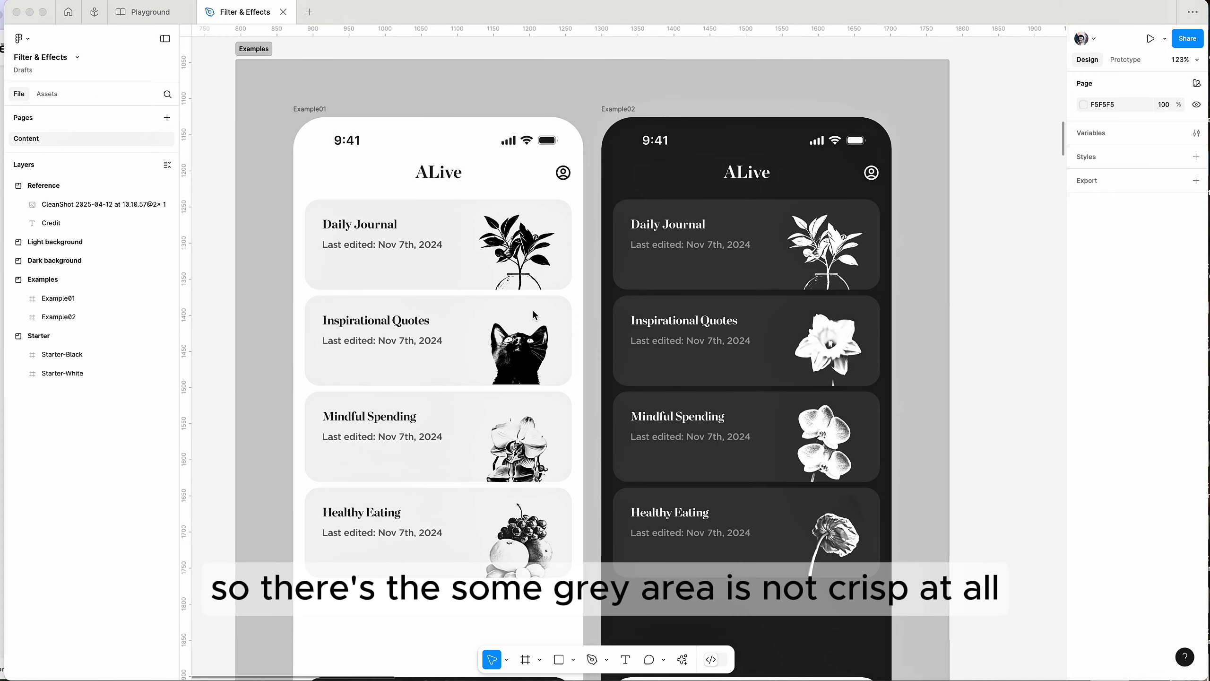
scroll(560, 371, "up", 20)
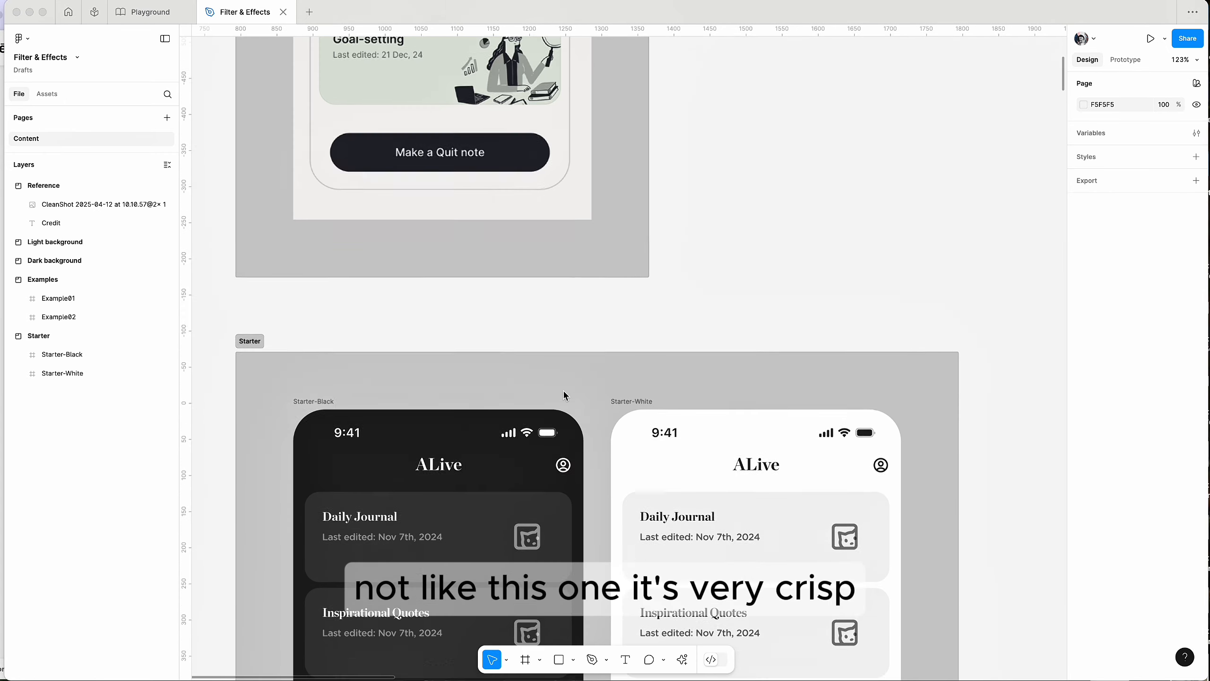
scroll(562, 394, "down", 5)
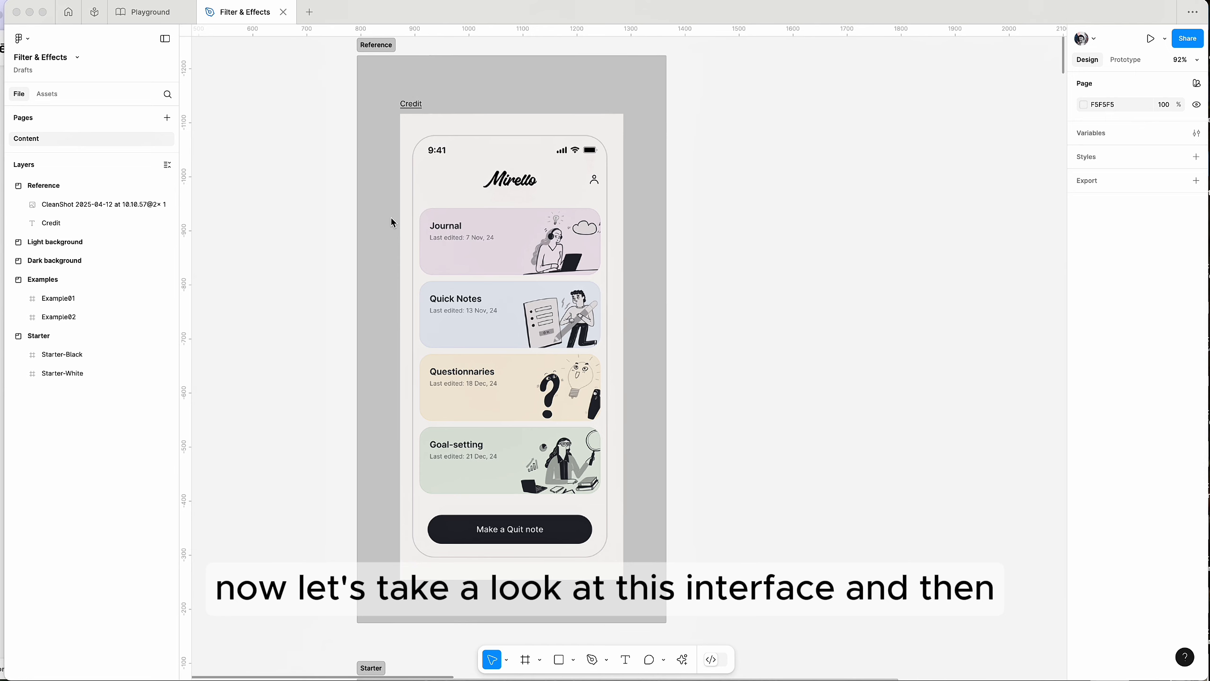
left_click(411, 103)
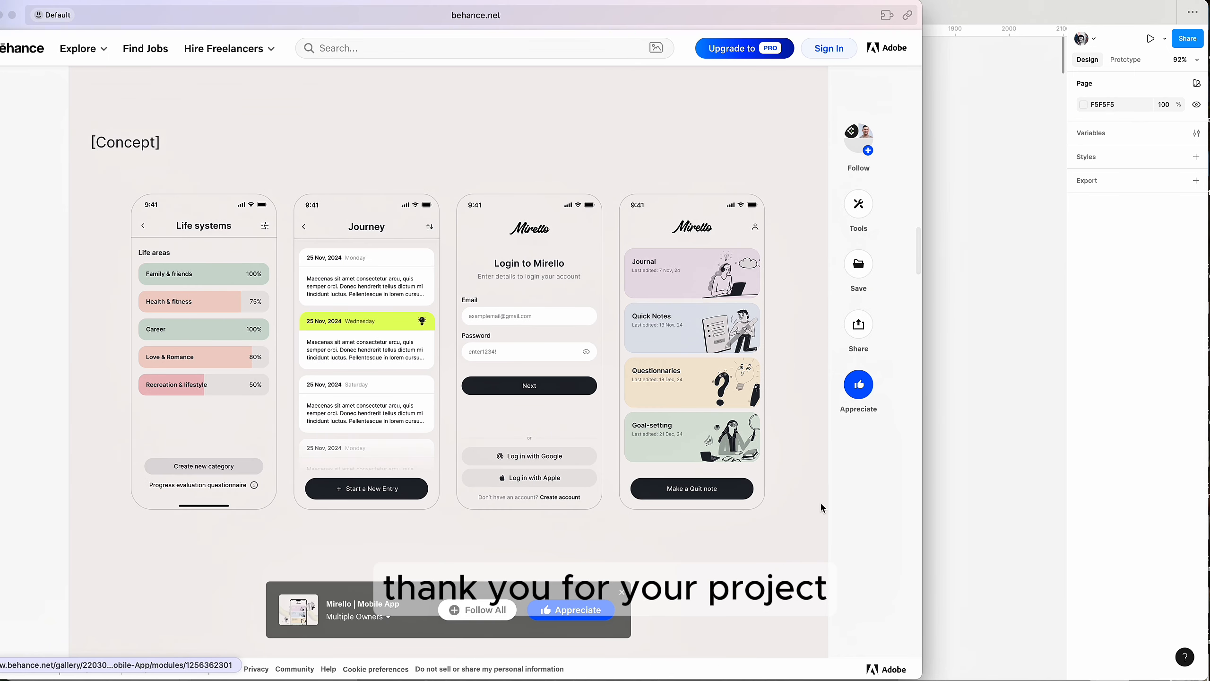
left_click(1001, 400)
Duplicate the Starter-Black and Starter-White frames onto the empty canvas beside the Starter section, with the white copy left of the black one
scroll(887, 404, "down", 5, "ctrl")
scroll(886, 404, "down", 10)
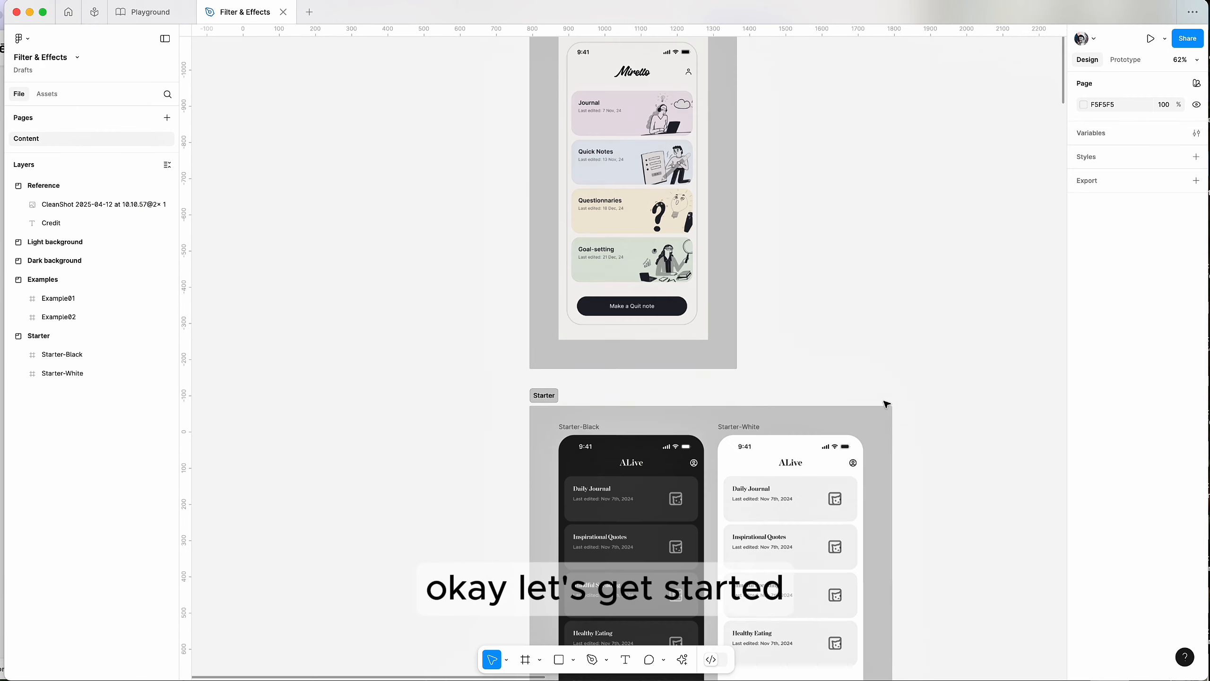
scroll(886, 404, "right", 2)
left_click(432, 270)
scroll(431, 271, "up", 3, "ctrl")
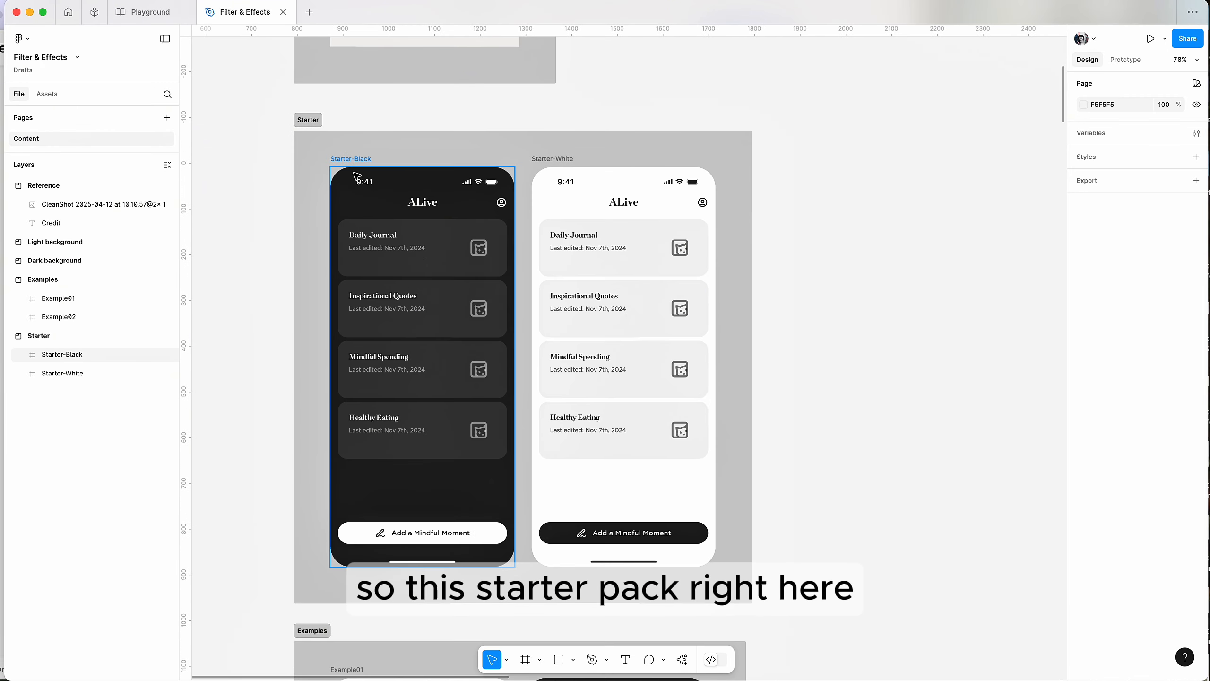
left_click_drag(347, 160, 1057, 165, "alt")
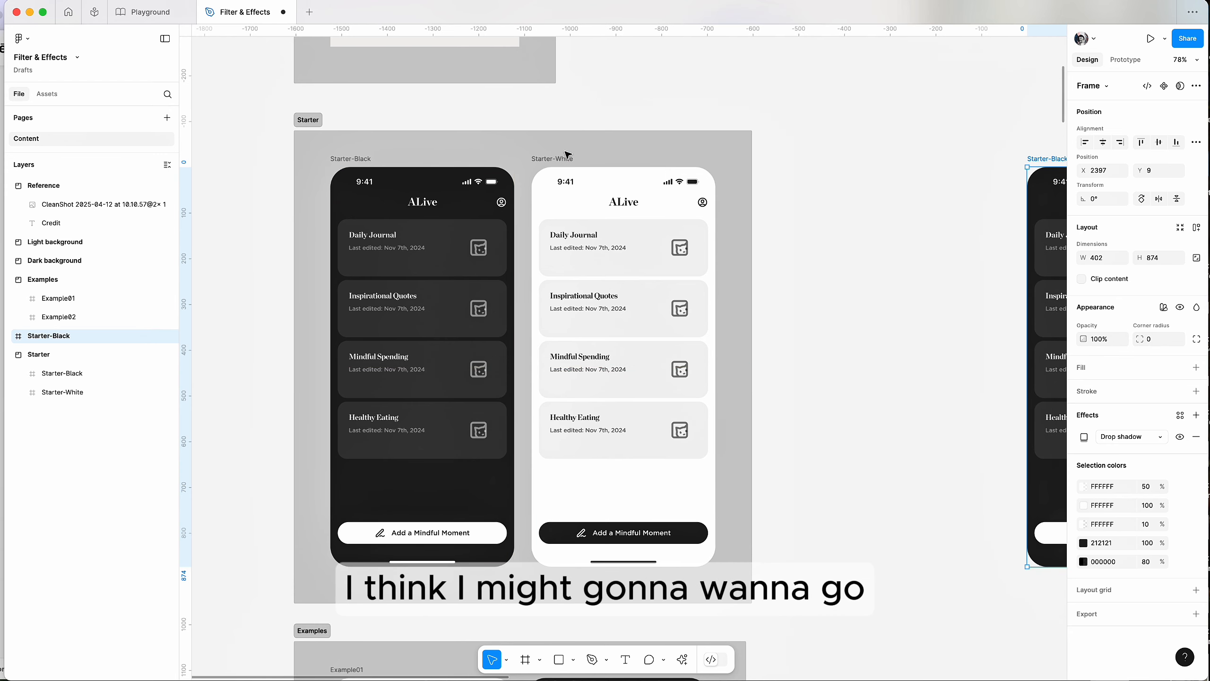
left_click(554, 160)
left_click_drag(554, 162, 835, 161, "alt")
Run the Lummi plugin and place its window beside the duplicated starter frames
scroll(829, 181, "right", 5)
left_click(758, 254)
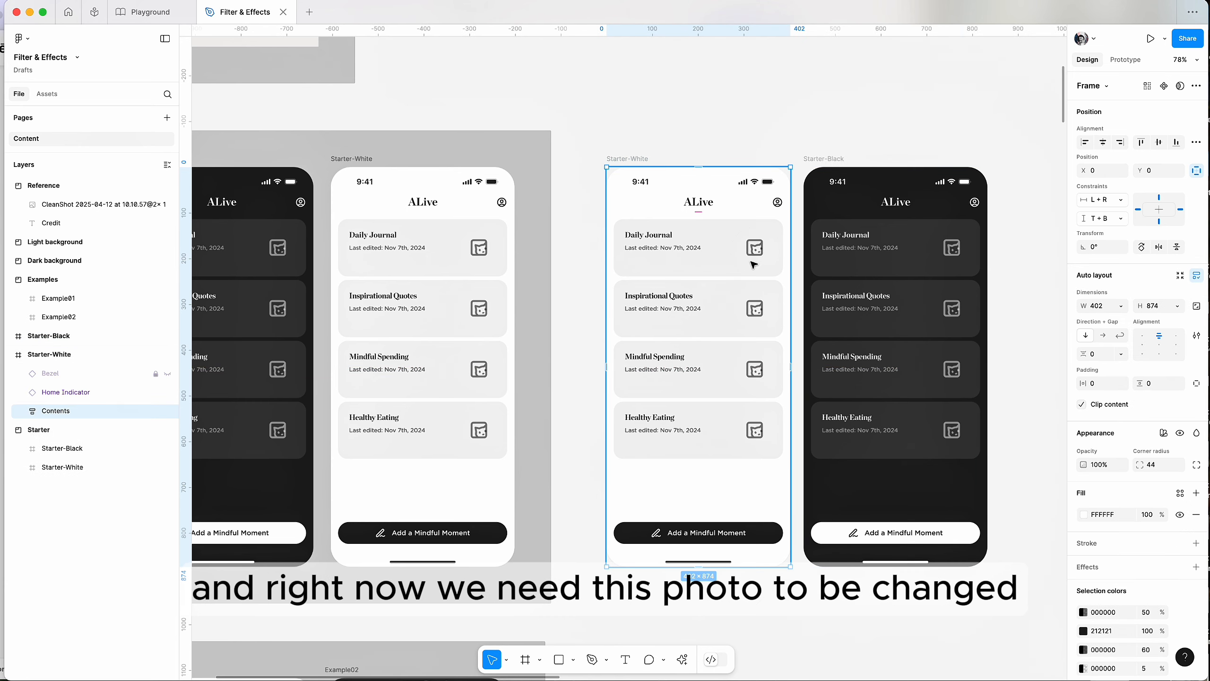
scroll(749, 270, "right", 5)
scroll(810, 310, "down", 1)
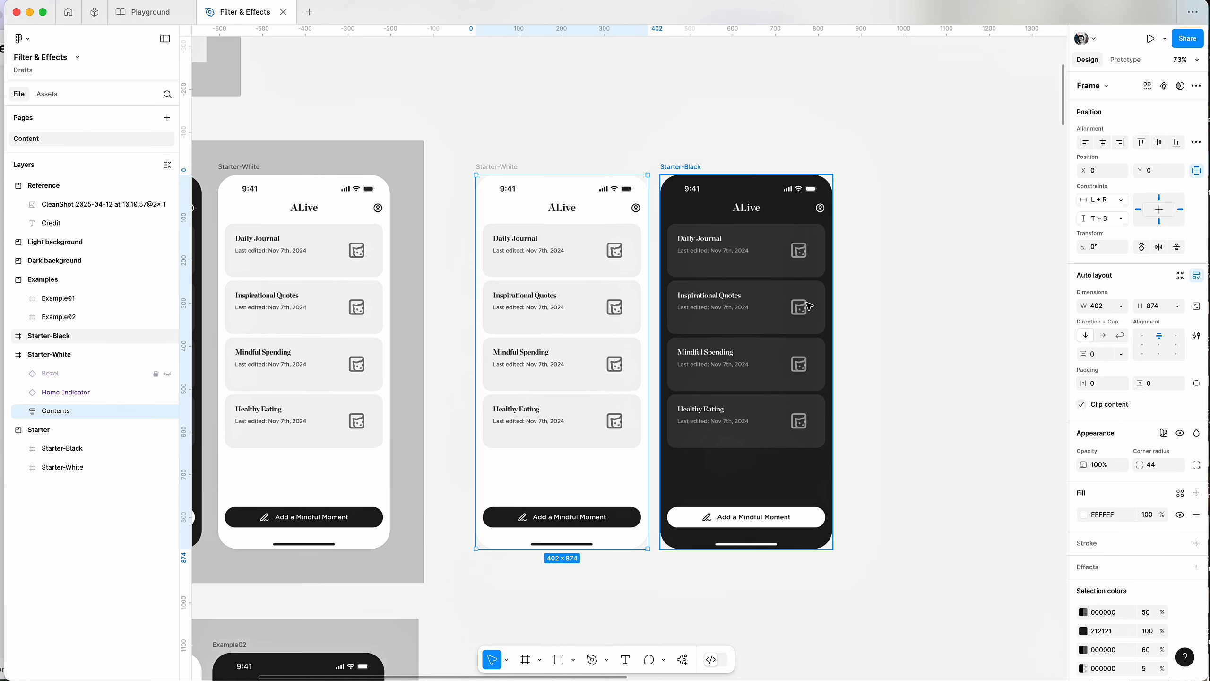
scroll(891, 363, "right", 3)
left_click(830, 363)
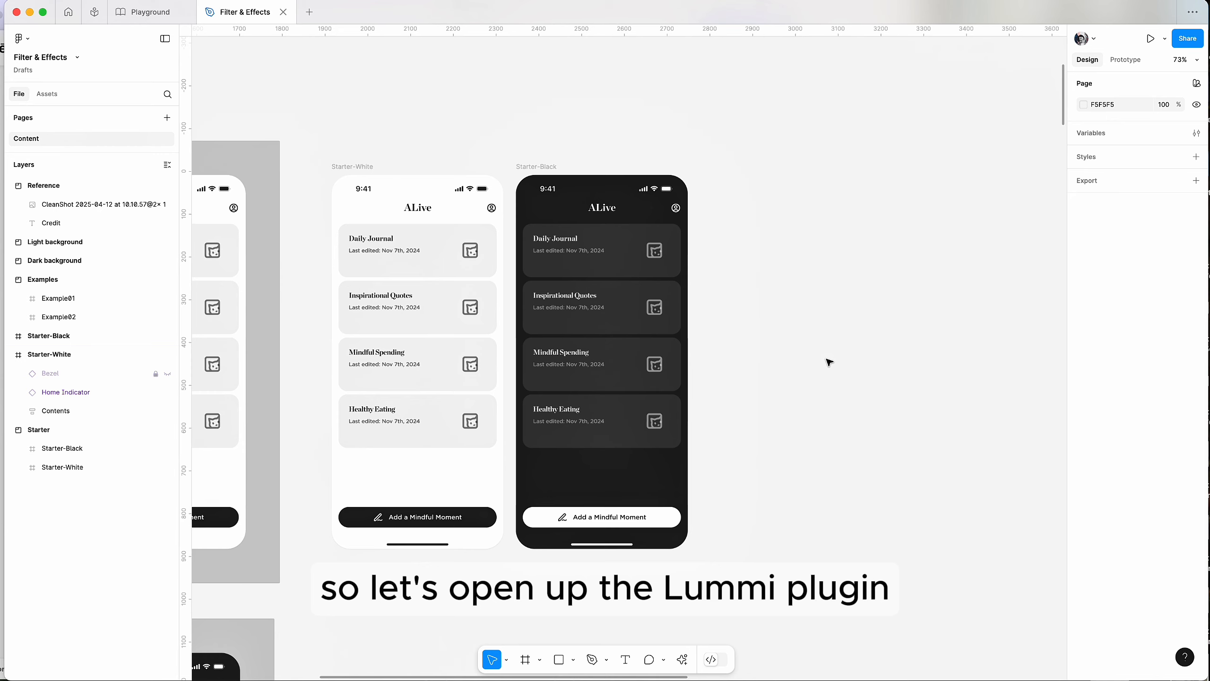
key("super+k")
type("lummi")
key("Return")
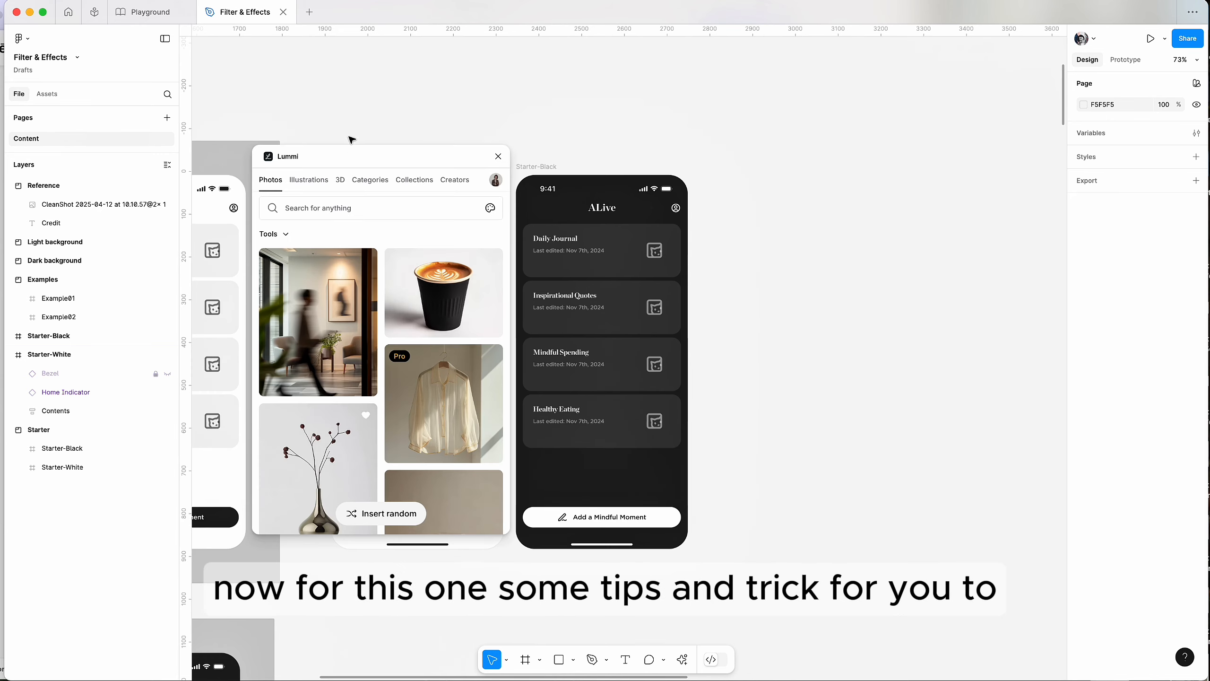
left_click_drag(350, 160, 814, 166)
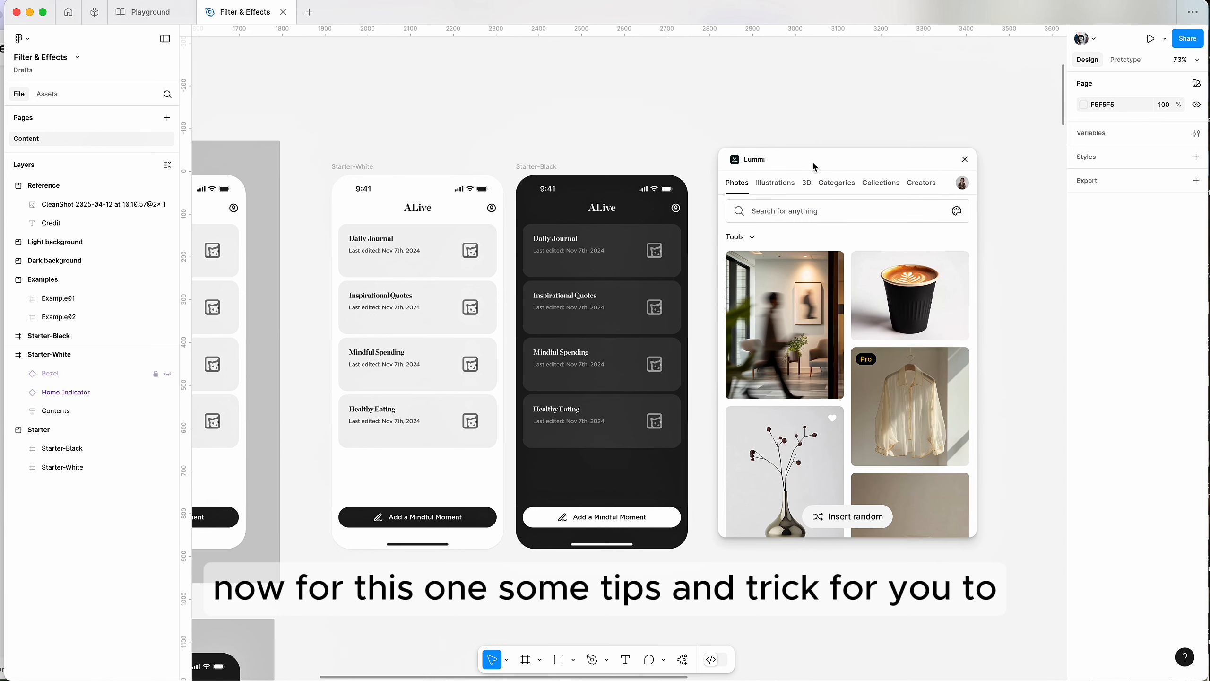
Insert the coffee cup photo from Lummi and move it onto the empty canvas beside the Starter-Black copy
mouse_move(781, 297)
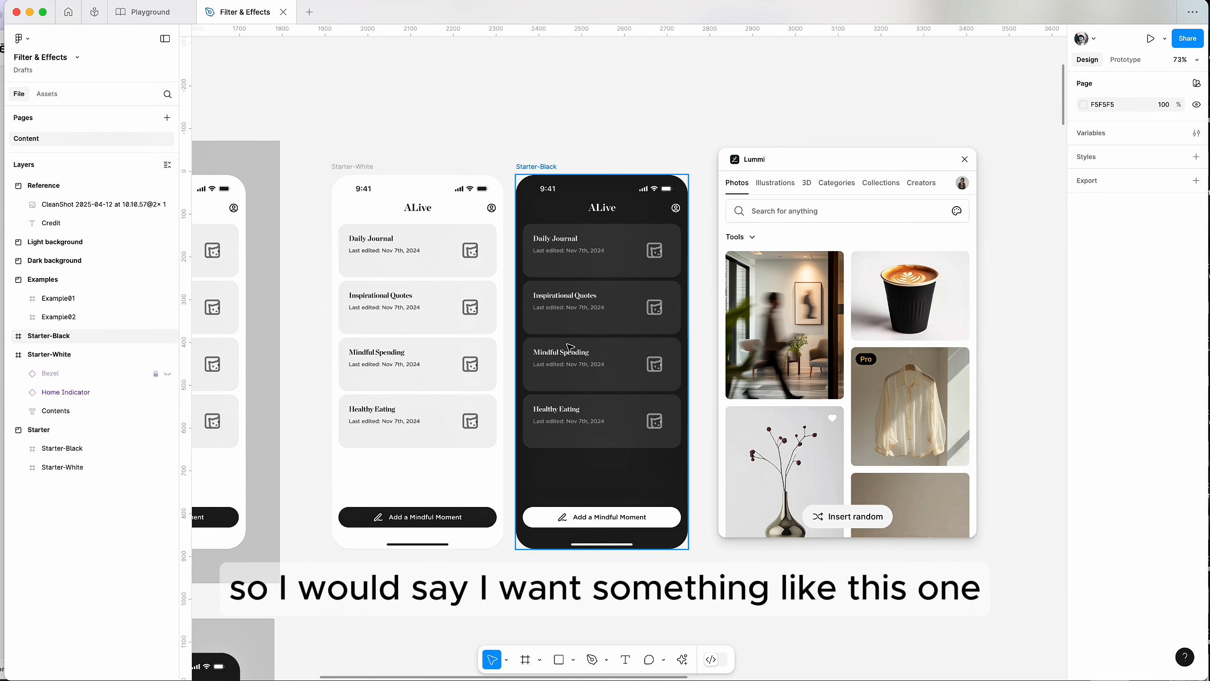
mouse_move(905, 318)
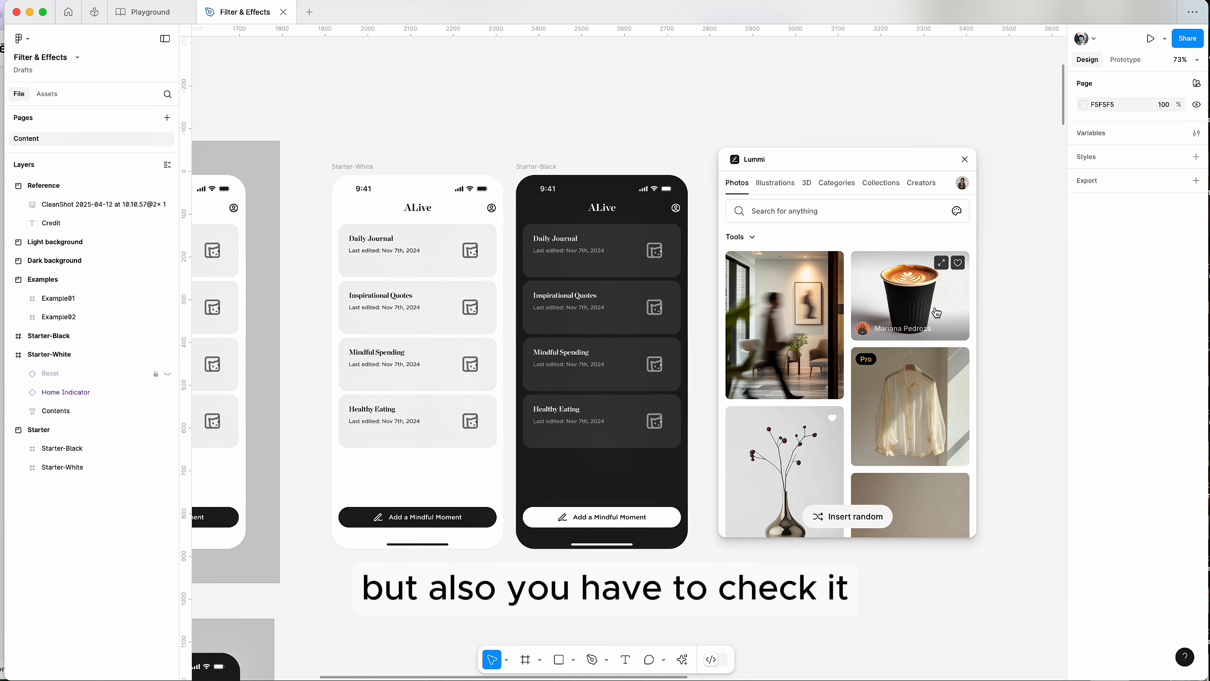
left_click(900, 318)
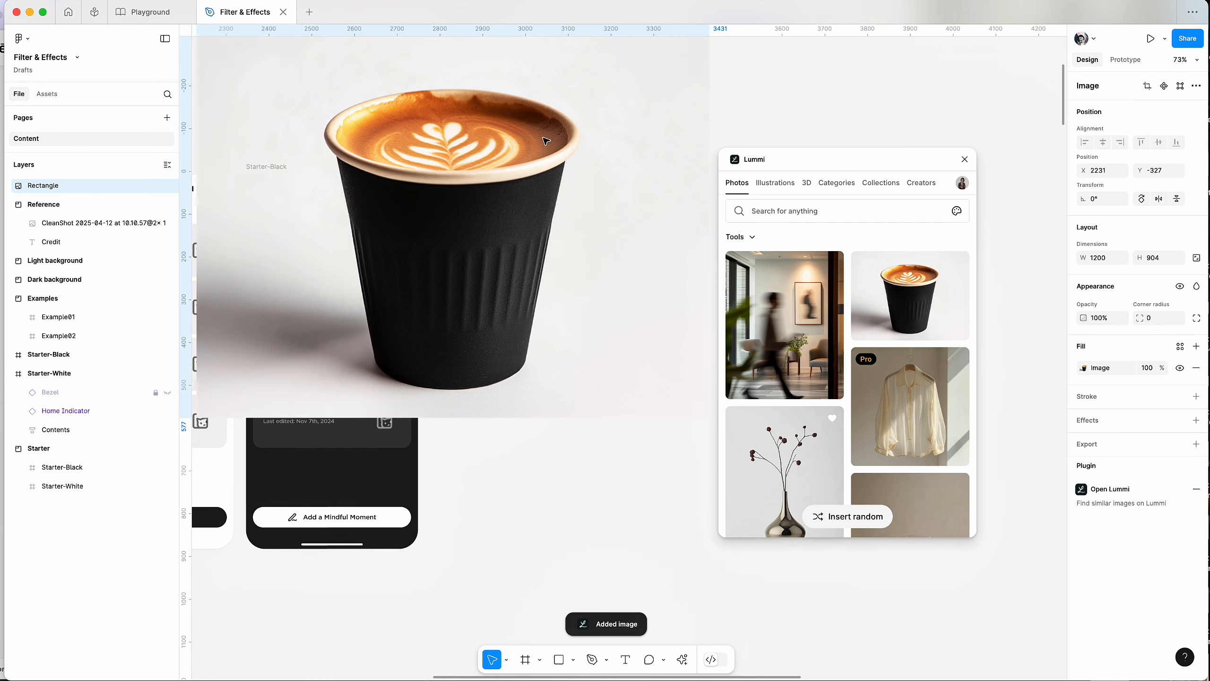
scroll(546, 139, "right", 3)
left_click_drag(544, 137, 687, 246)
scroll(584, 237, "right", 4)
scroll(571, 274, "left", 3)
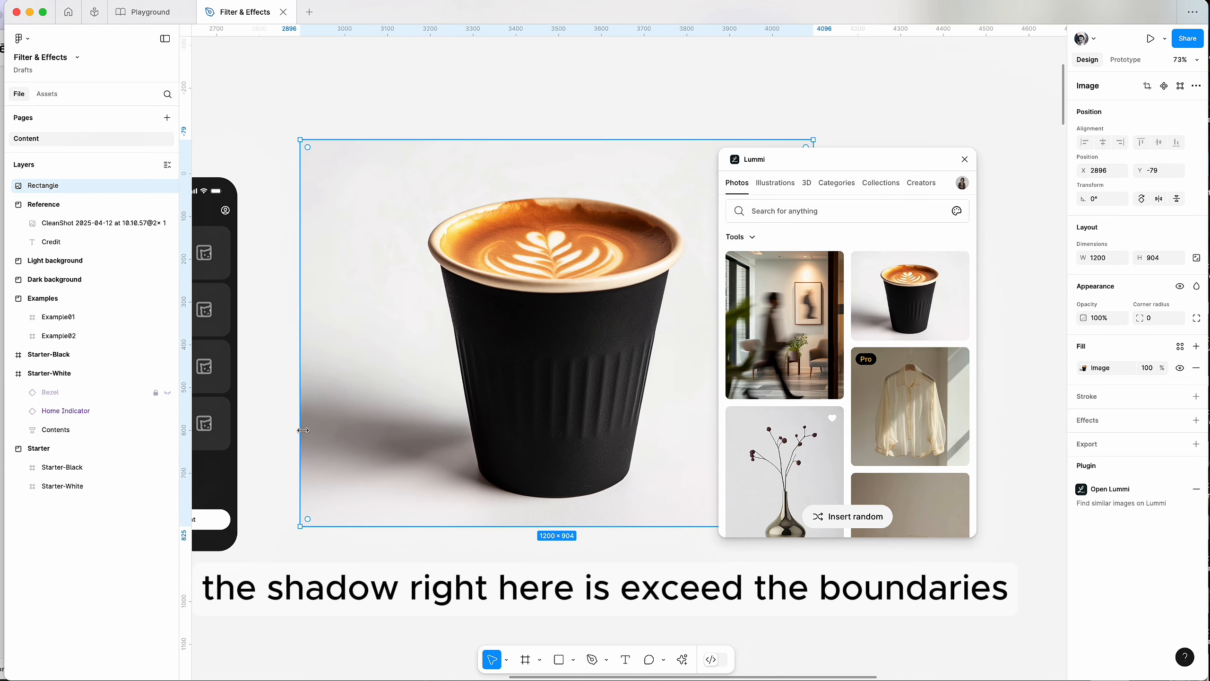
scroll(567, 397, "down", 5)
scroll(555, 365, "left", 2)
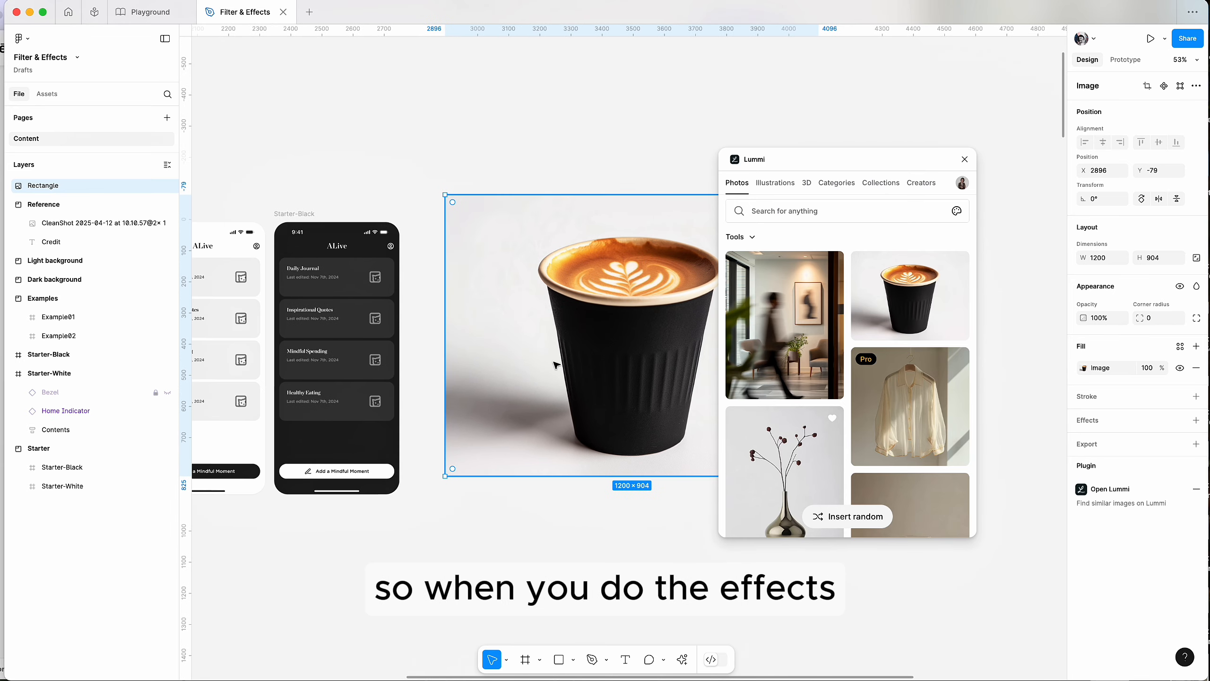
mouse_move(556, 364)
left_mouse_down()
mouse_move(541, 364)
mouse_move(547, 374)
left_mouse_up()
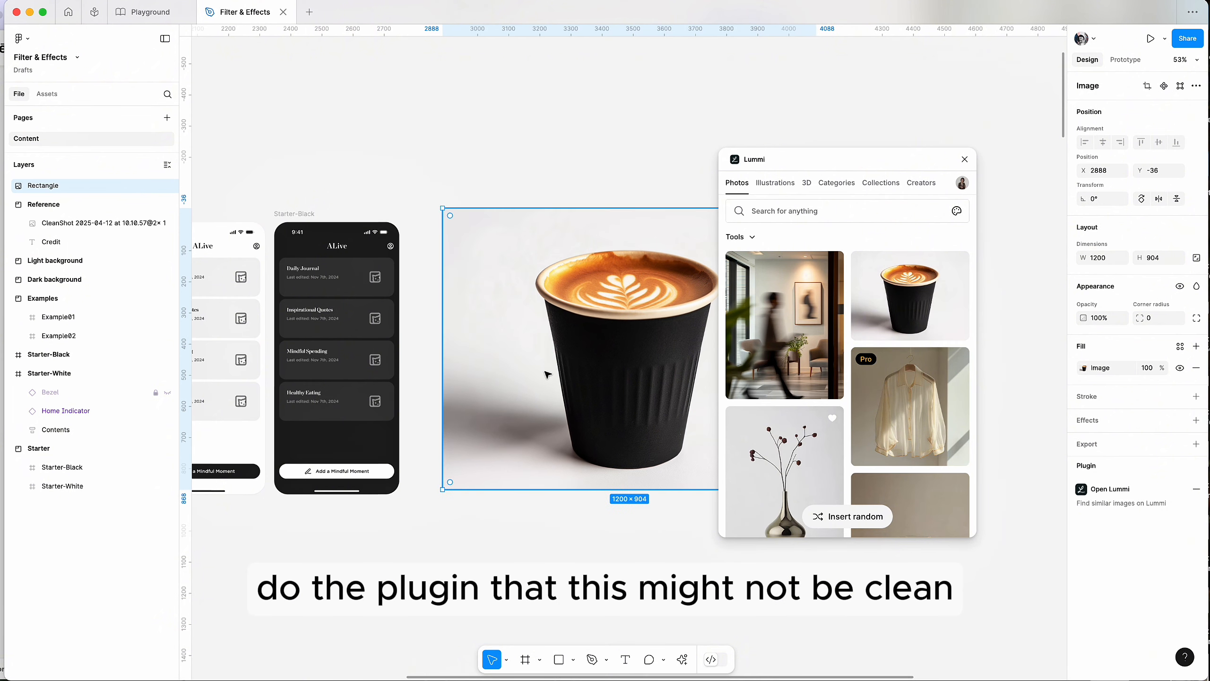
scroll(535, 399, "right", 3)
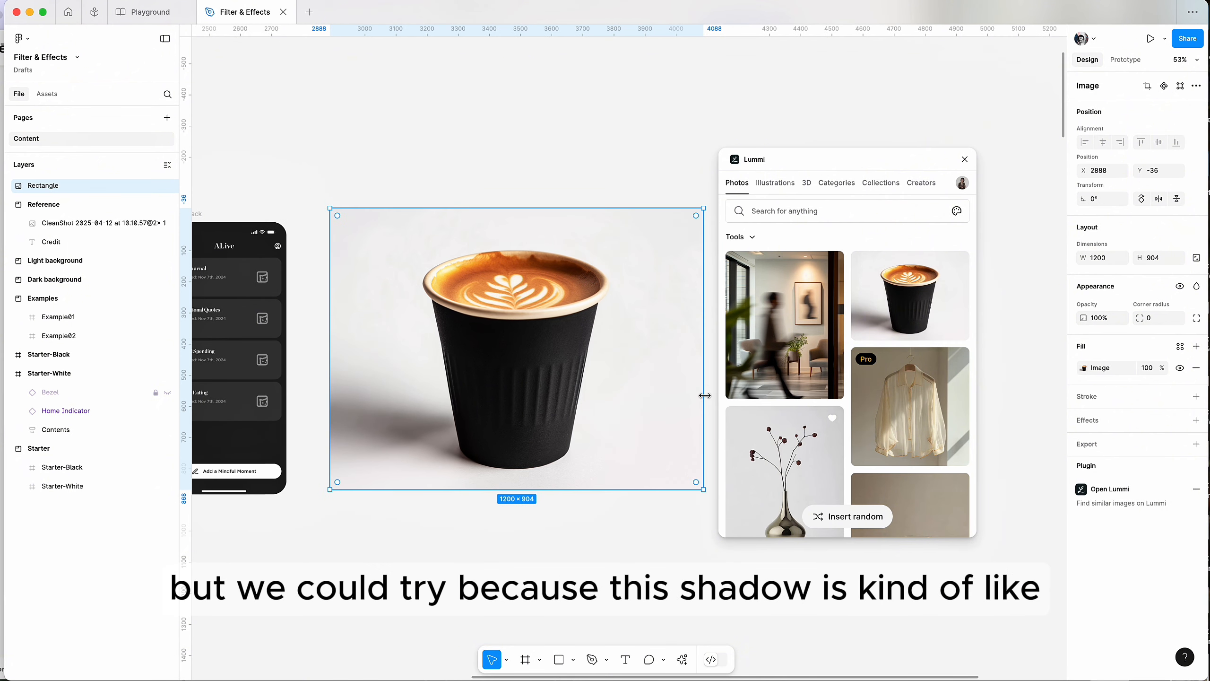
Scale the coffee cup photo down to about 707 × 532 and align its upper edge with the starter frames
left_click_drag(703, 397, 592, 392)
scroll(410, 410, "left", 2)
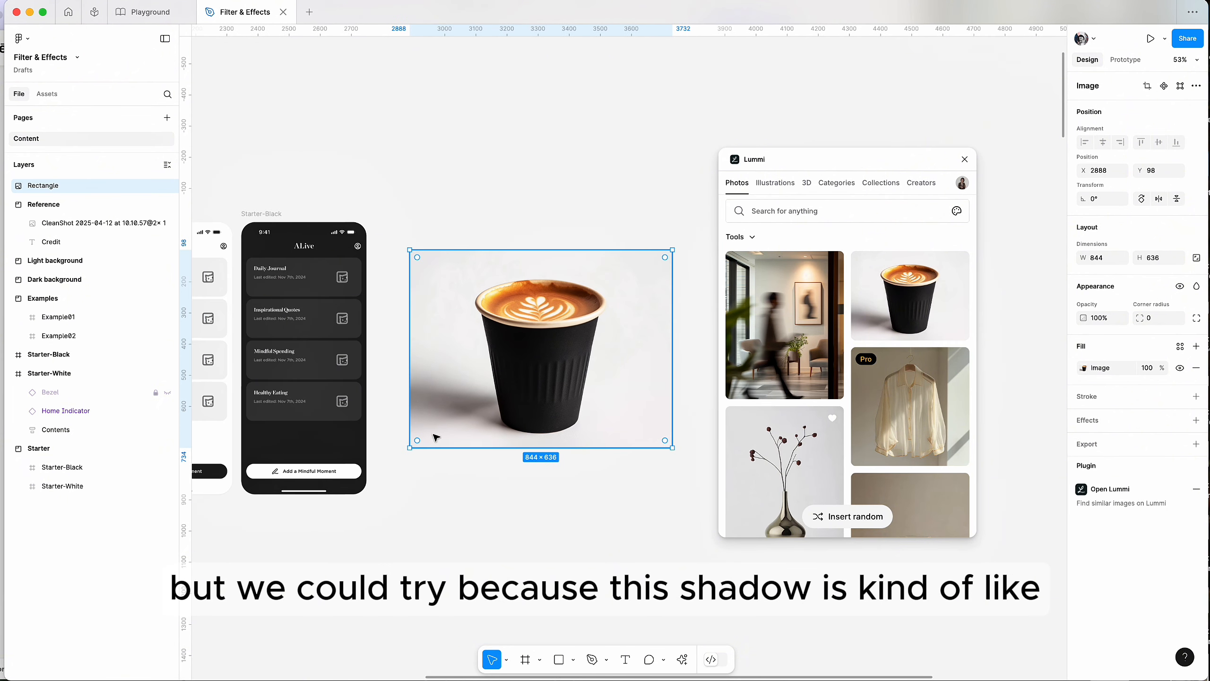
left_click_drag(668, 360, 629, 361)
left_click_drag(528, 377, 551, 340)
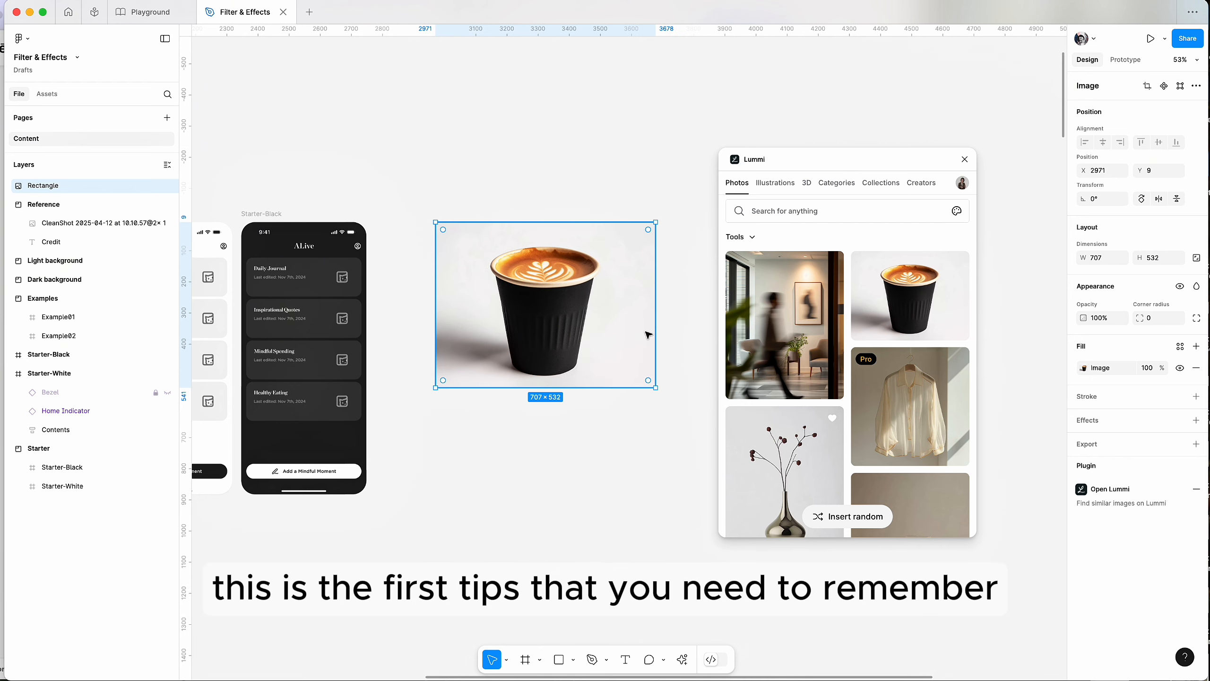
scroll(613, 333, "left", 4)
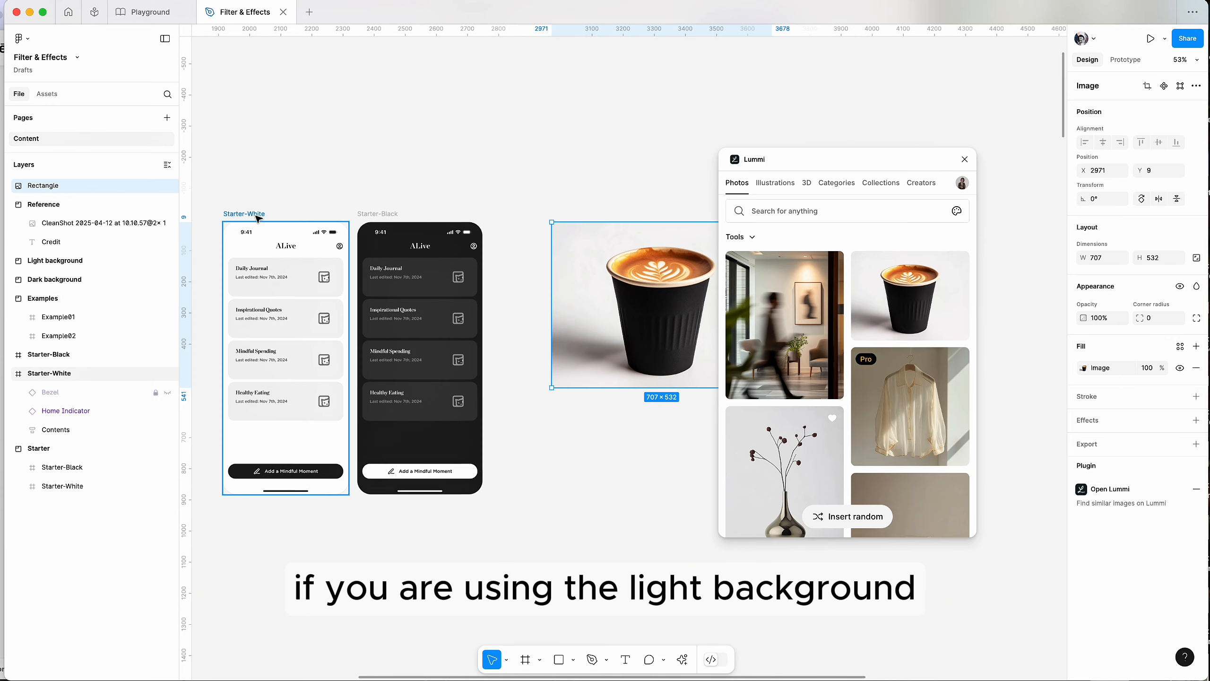
scroll(290, 218, "right", 4)
mouse_move(892, 315)
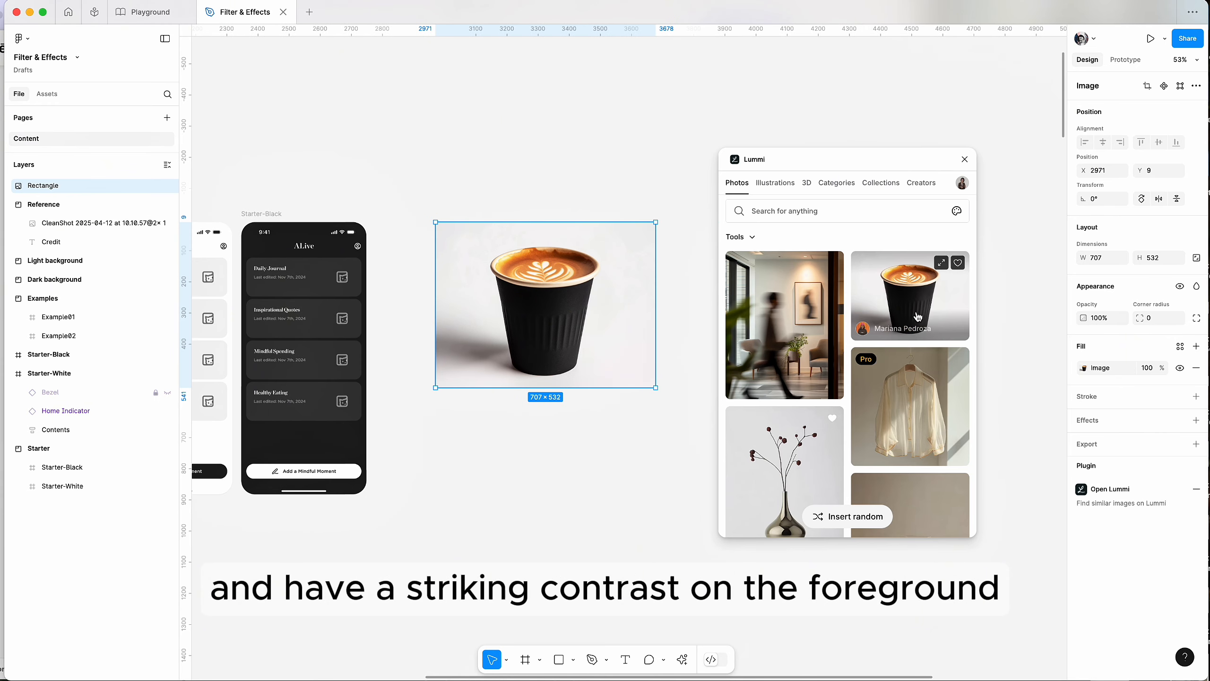
scroll(505, 330, "up", 3)
scroll(497, 336, "down", 3)
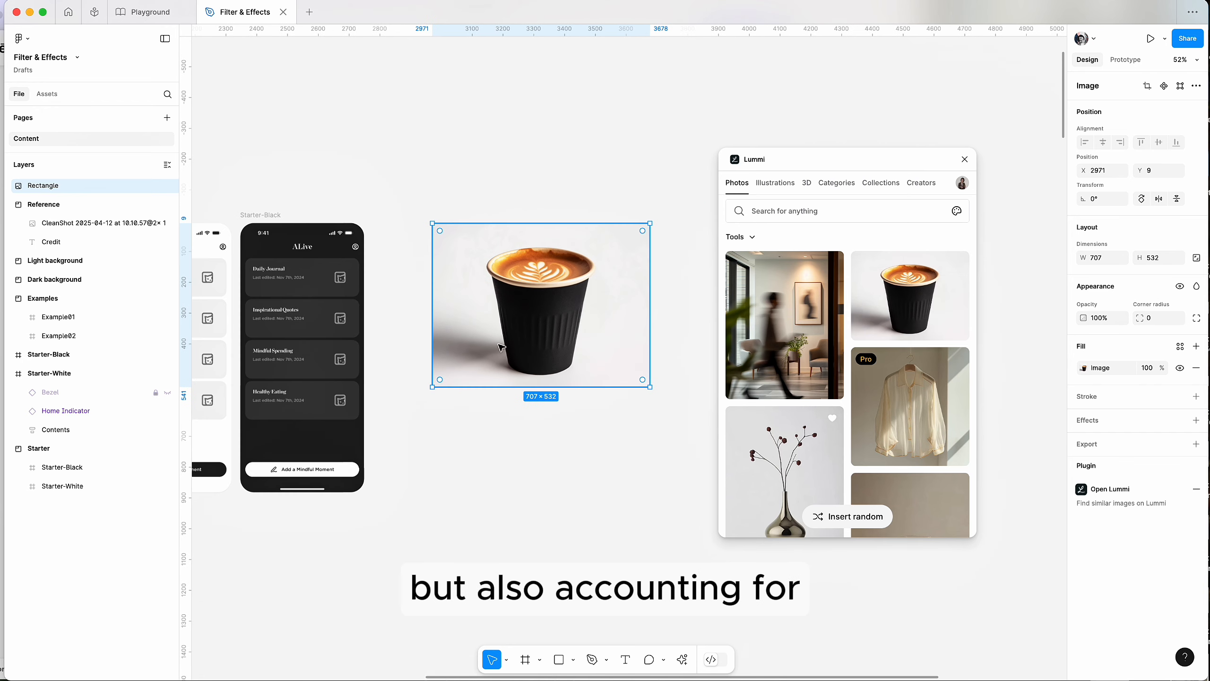
key("super")
key("super")
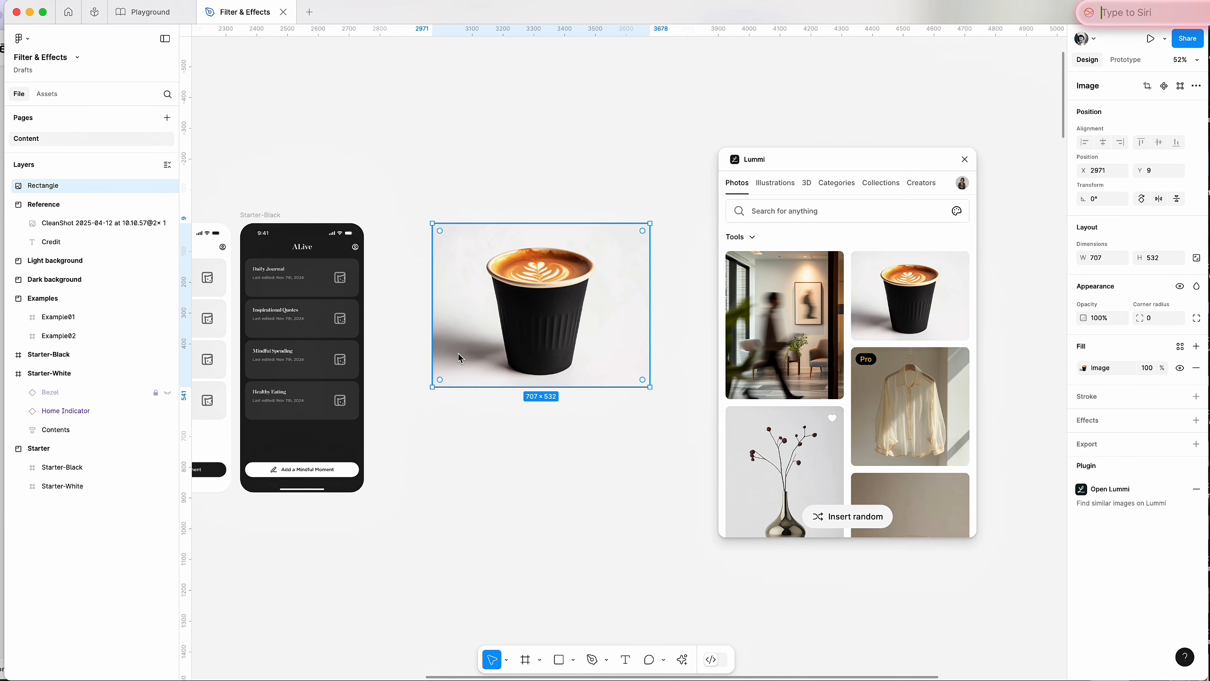
Insert the vase photo with berry branches from Lummi and place it below the coffee cup photo, matching its 707 width
scroll(809, 310, "down", 3)
mouse_move(797, 404)
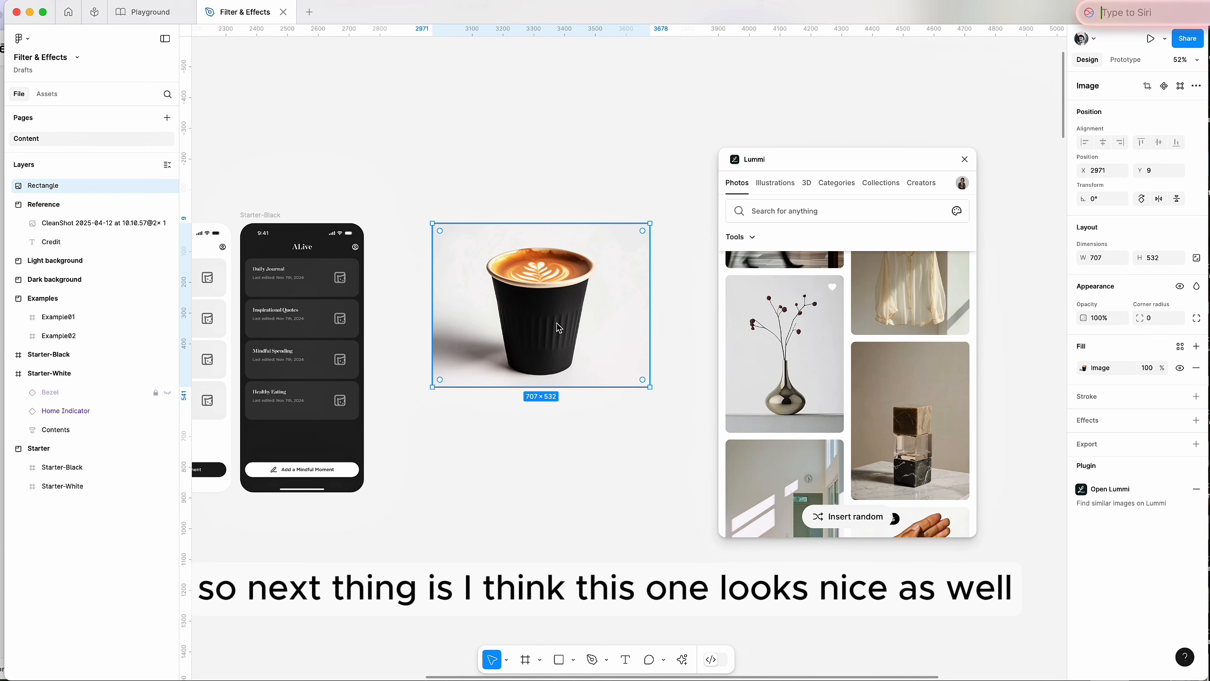
left_click_drag(560, 350, 555, 474)
Browse the Lummi photos and search them by colour with the lightest shade, near white
scroll(591, 434, "right", 3)
scroll(810, 405, "down", 10)
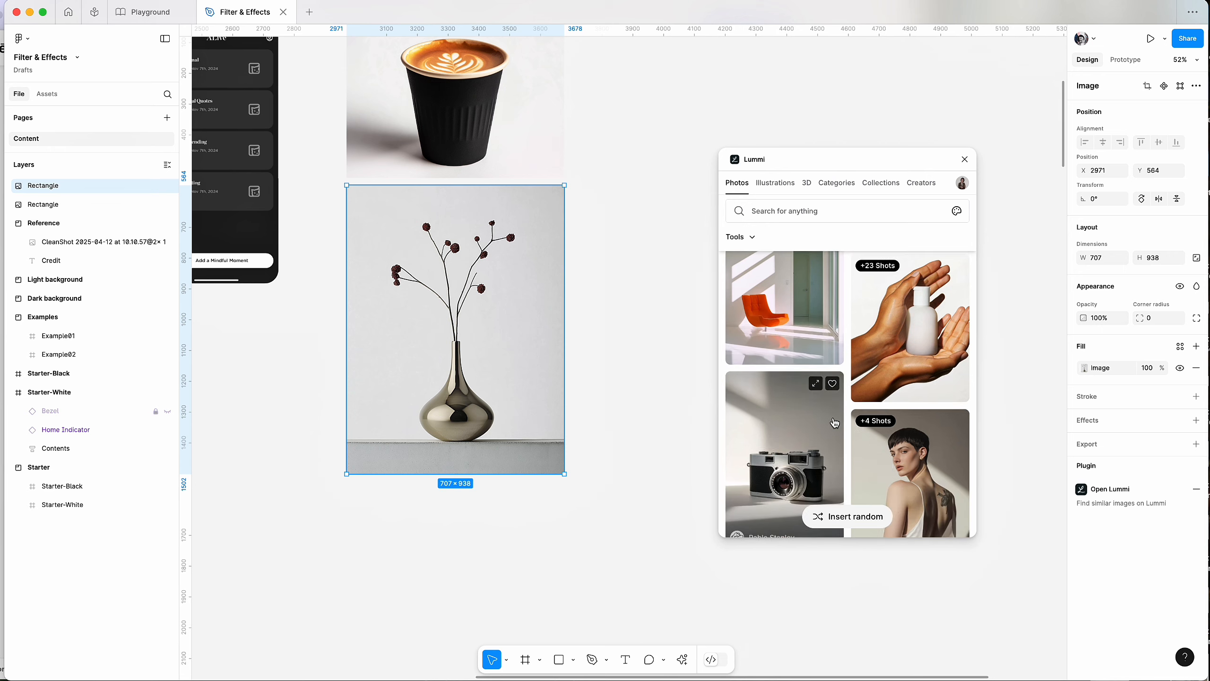
scroll(786, 372, "up", 2)
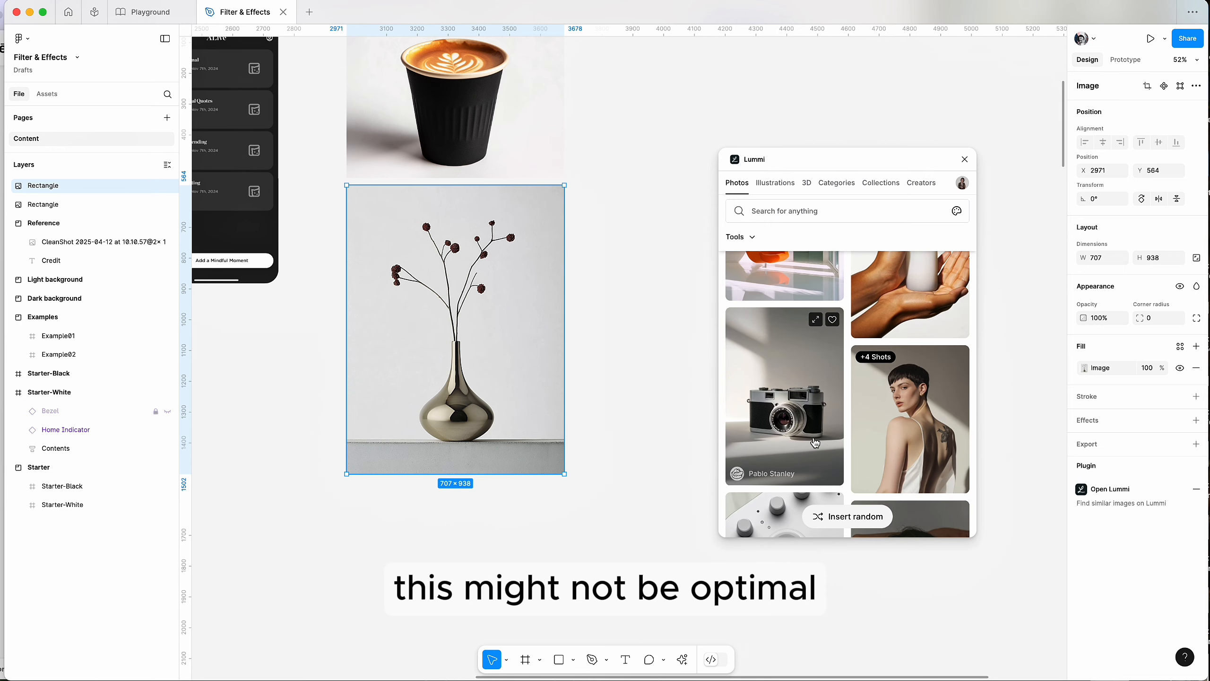
scroll(787, 405, "down", 10)
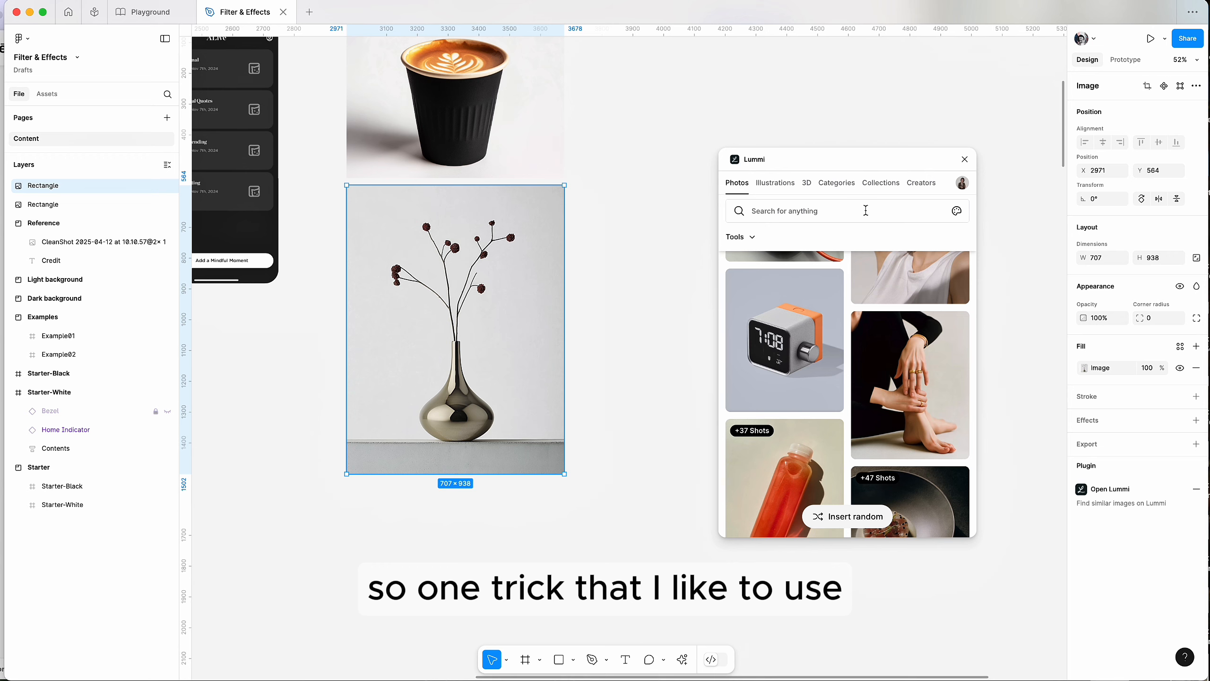
left_click(956, 211)
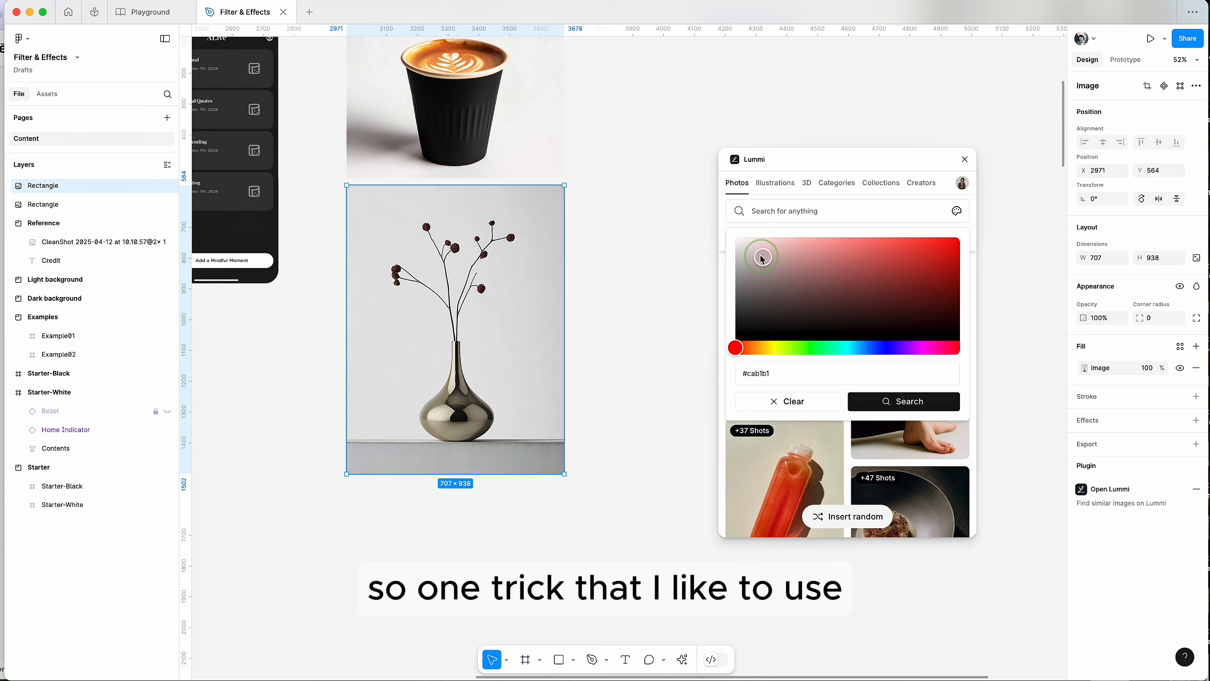
left_click_drag(762, 259, 732, 237)
left_click(904, 400)
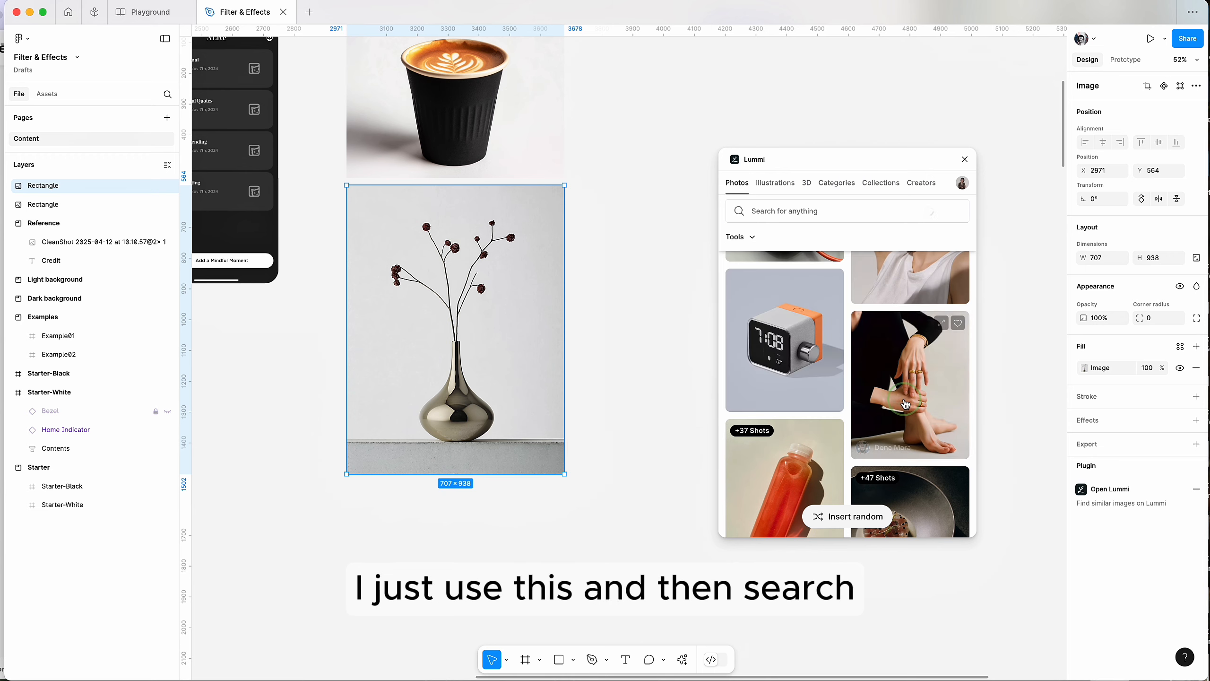
Insert the croissant sandwich photo from Lummi and place it beside the coffee cup photo at 707 × 938
scroll(905, 345, "down", 15)
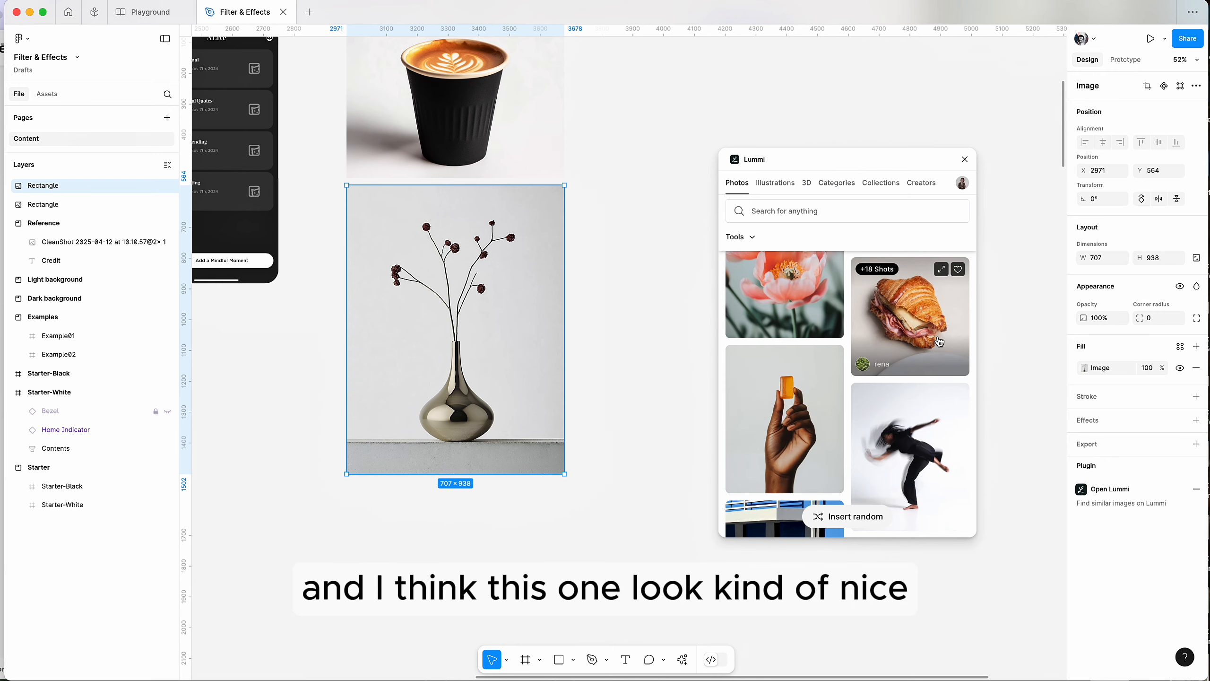
left_click(924, 320)
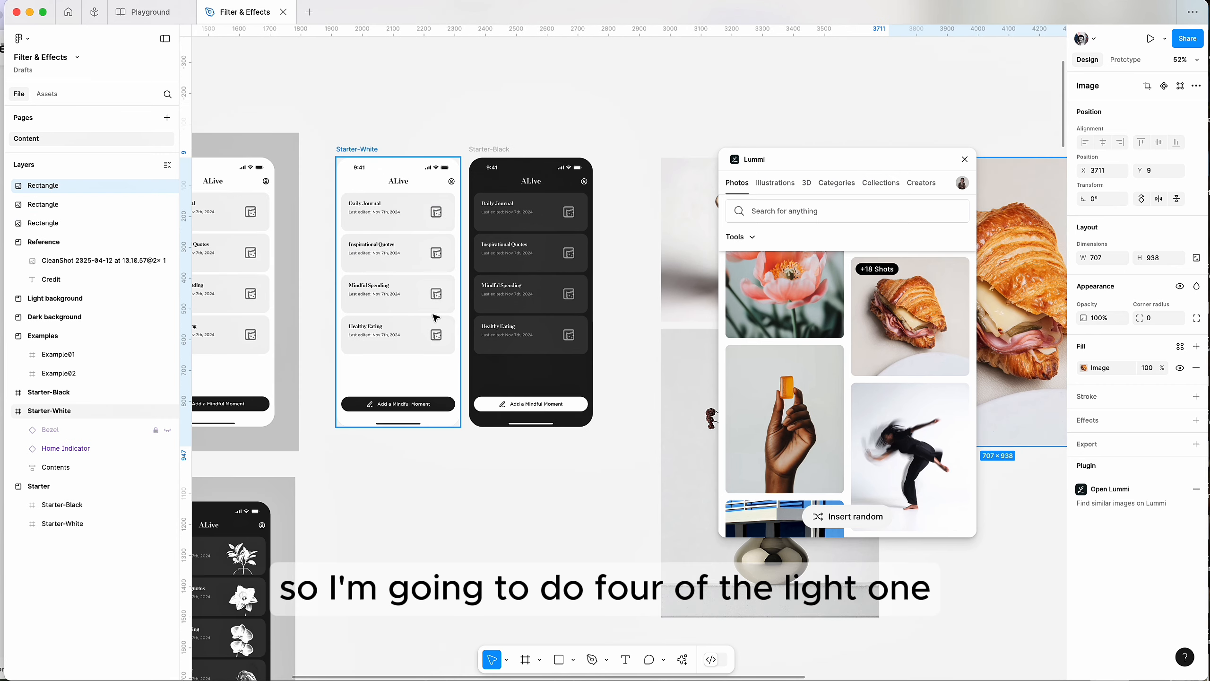
scroll(434, 324, "right", 10)
scroll(434, 324, "down", 3)
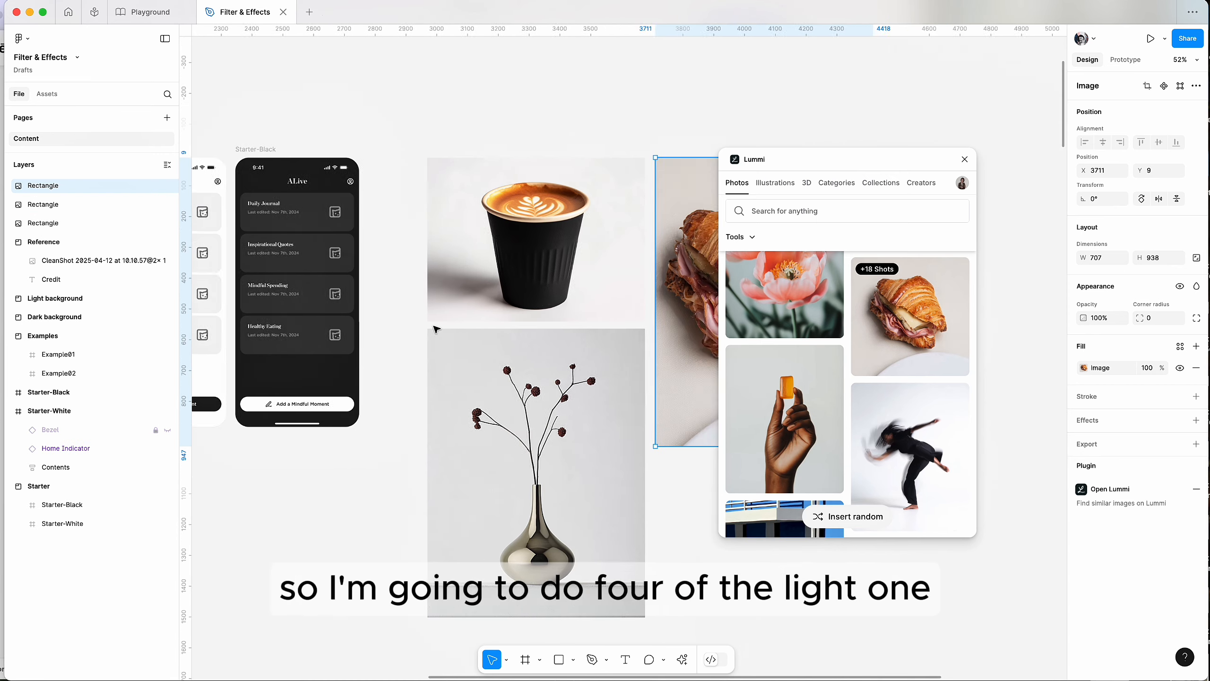
Add the photo of a black cat on a light grey background below the croissant photo
left_click_drag(544, 201, 544, 503, "alt")
scroll(856, 444, "down", 12)
scroll(856, 445, "down", 3)
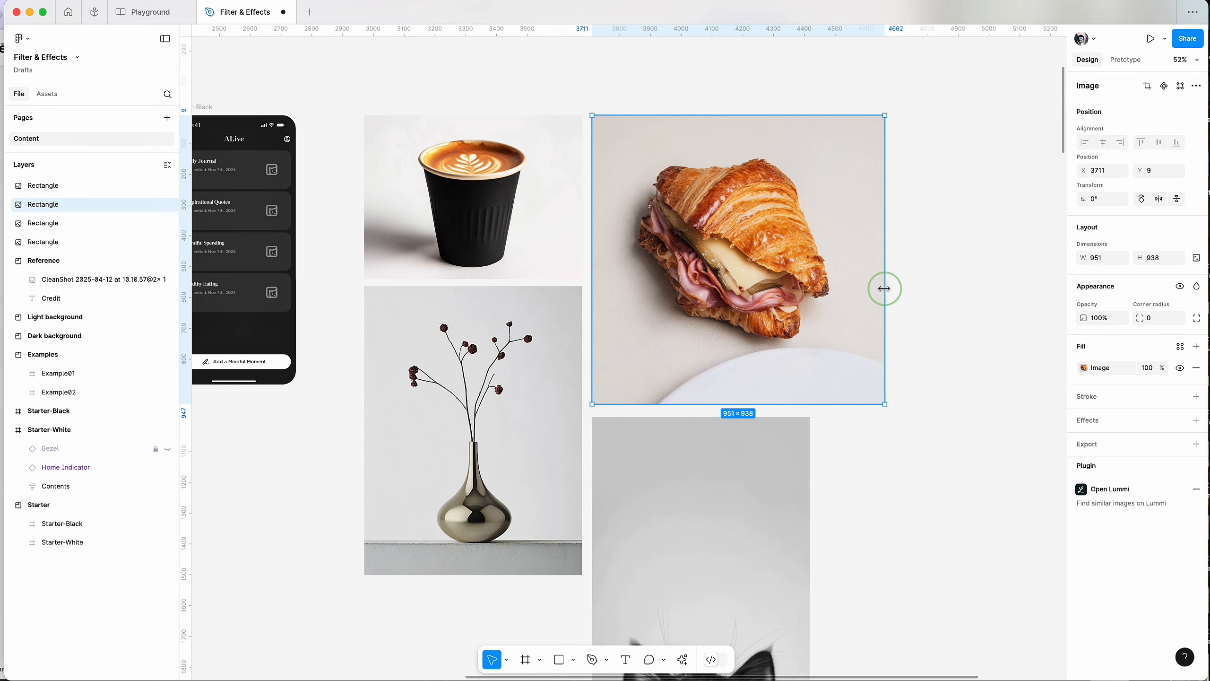
Narrow the croissant photo to a 938 × 938 square
left_click_drag(886, 287, 883, 289)
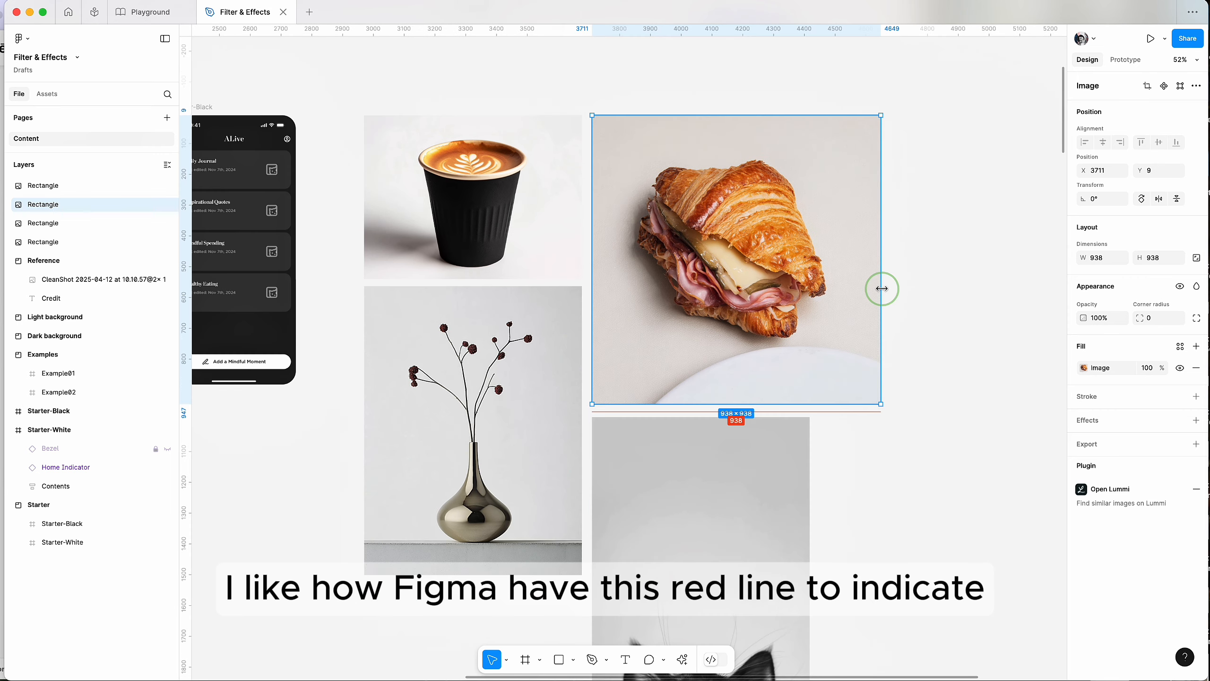
left_click(480, 419)
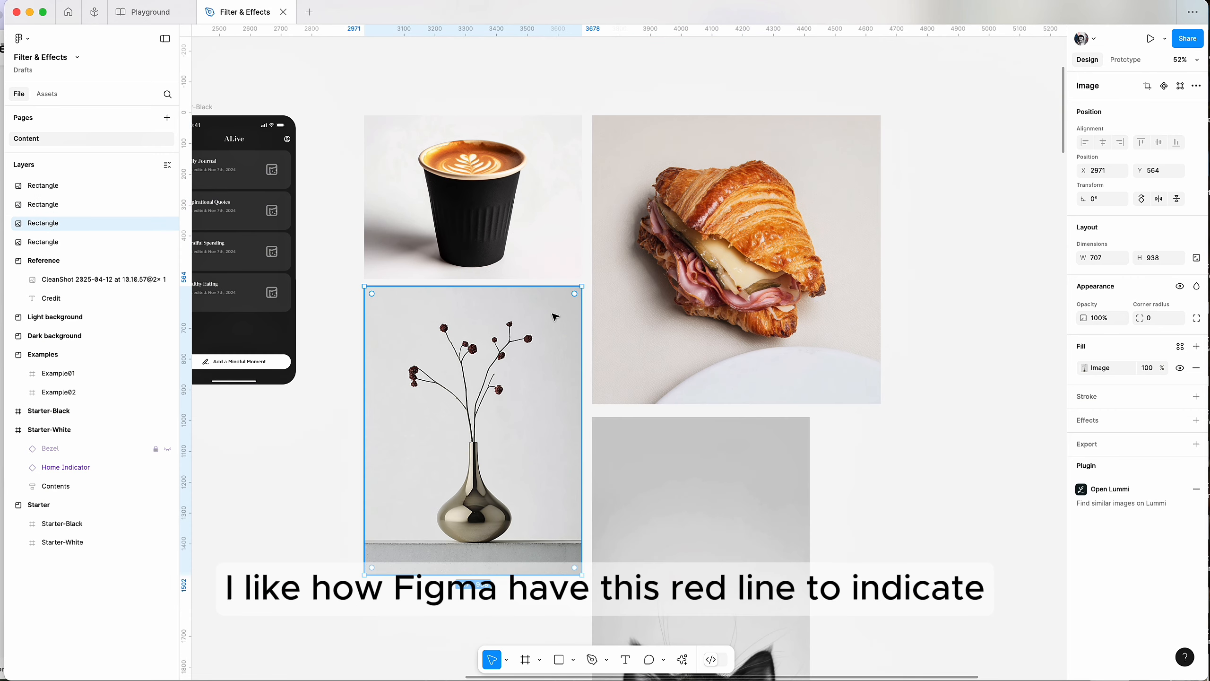
left_click(517, 253)
scroll(513, 253, "up", 3)
left_click(524, 251)
scroll(516, 259, "left", 2)
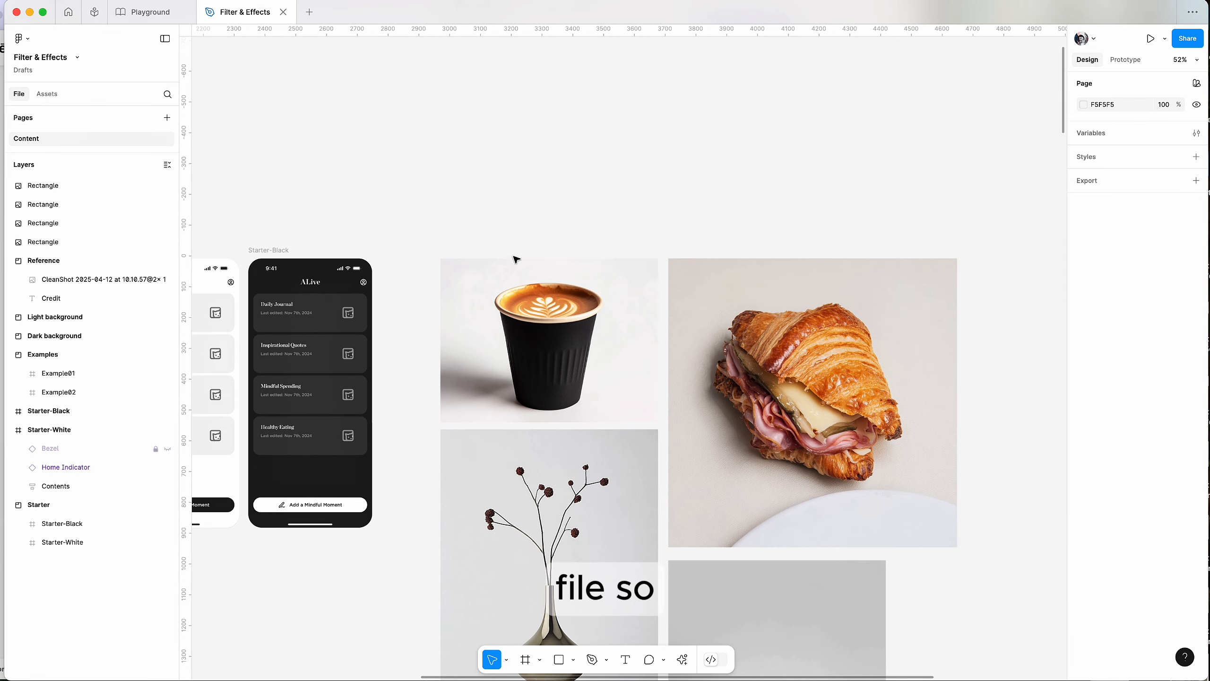
scroll(517, 260, "down", 5)
scroll(596, 286, "right", 4)
scroll(643, 372, "right", 2)
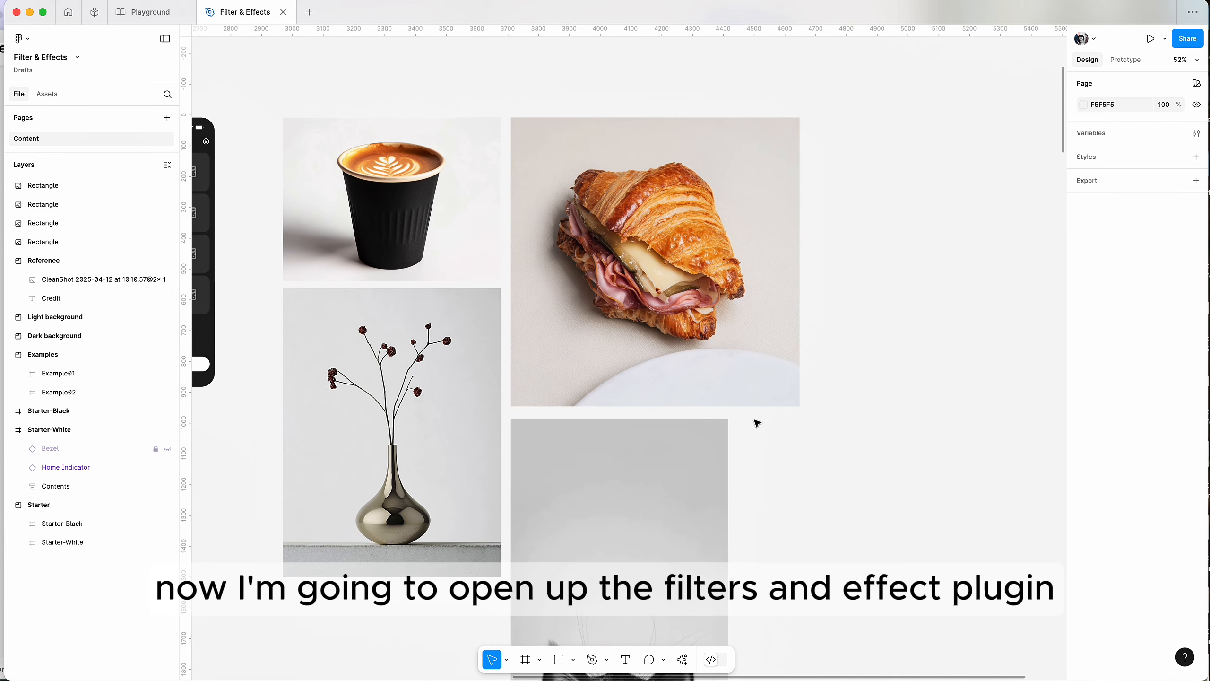
scroll(477, 229, "up", 1)
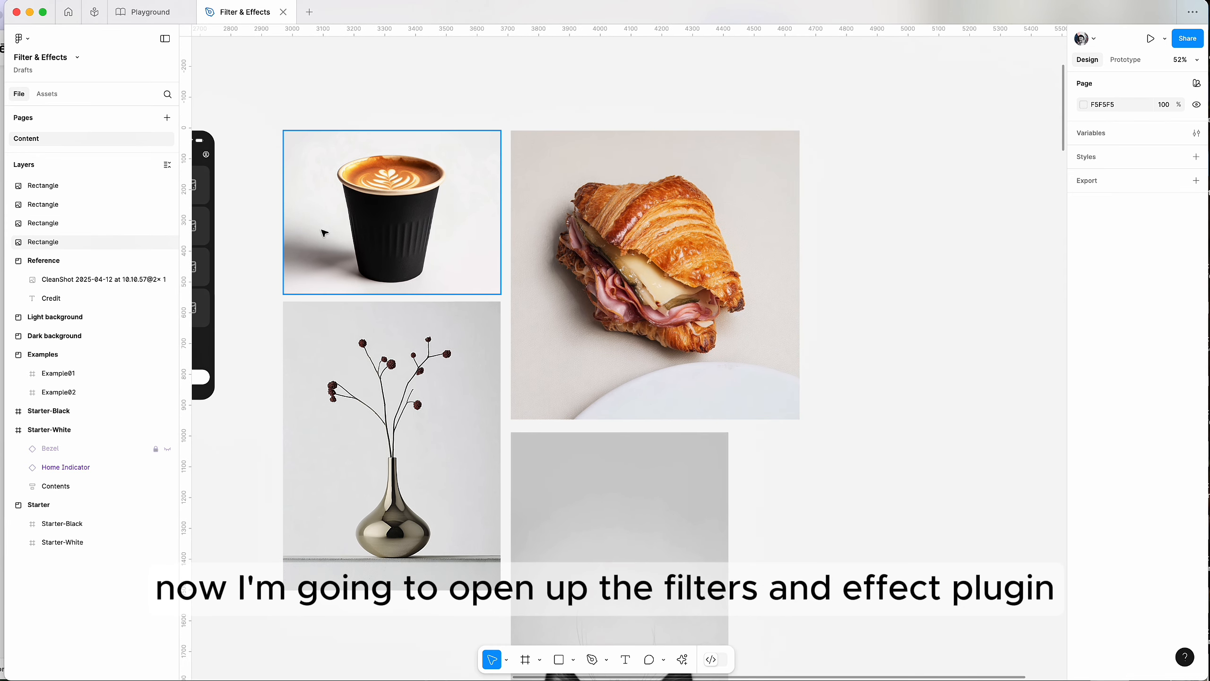
Lock the aspect ratio of the coffee cup, vase, croissant and cat photos
left_click(432, 217)
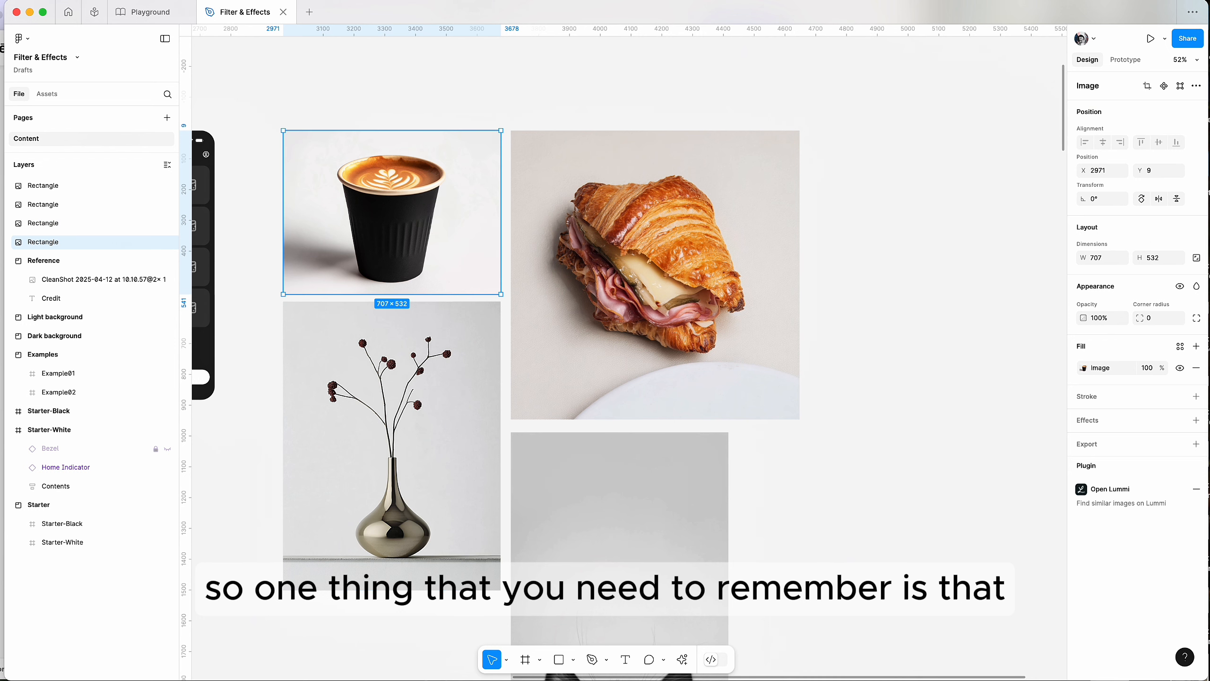
left_click(1195, 259)
left_click(453, 392)
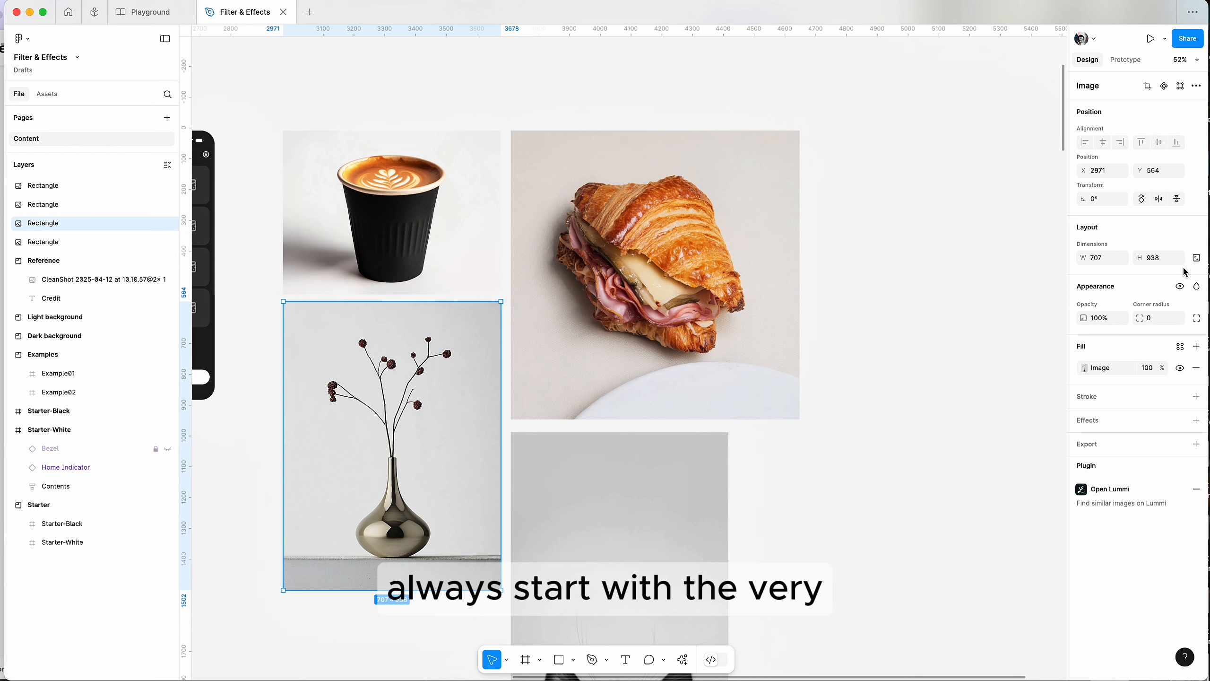
left_click(658, 338)
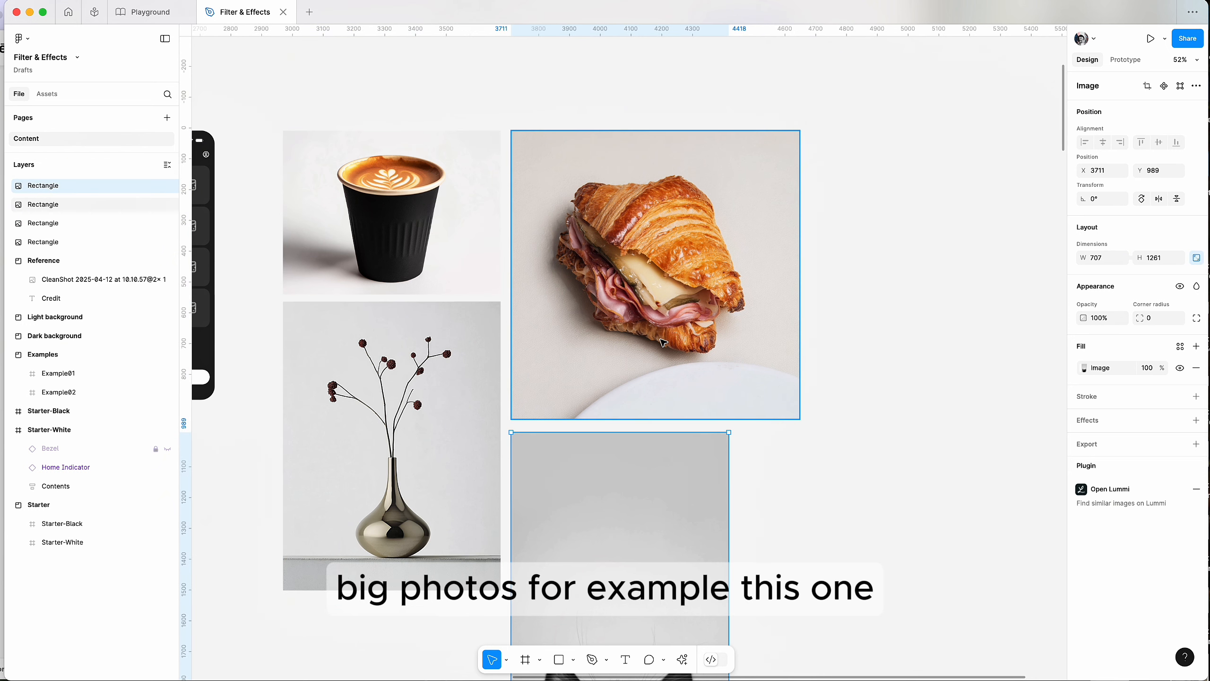
Enlarge the coffee cup photo proportionally to a height of 800
left_click(424, 241)
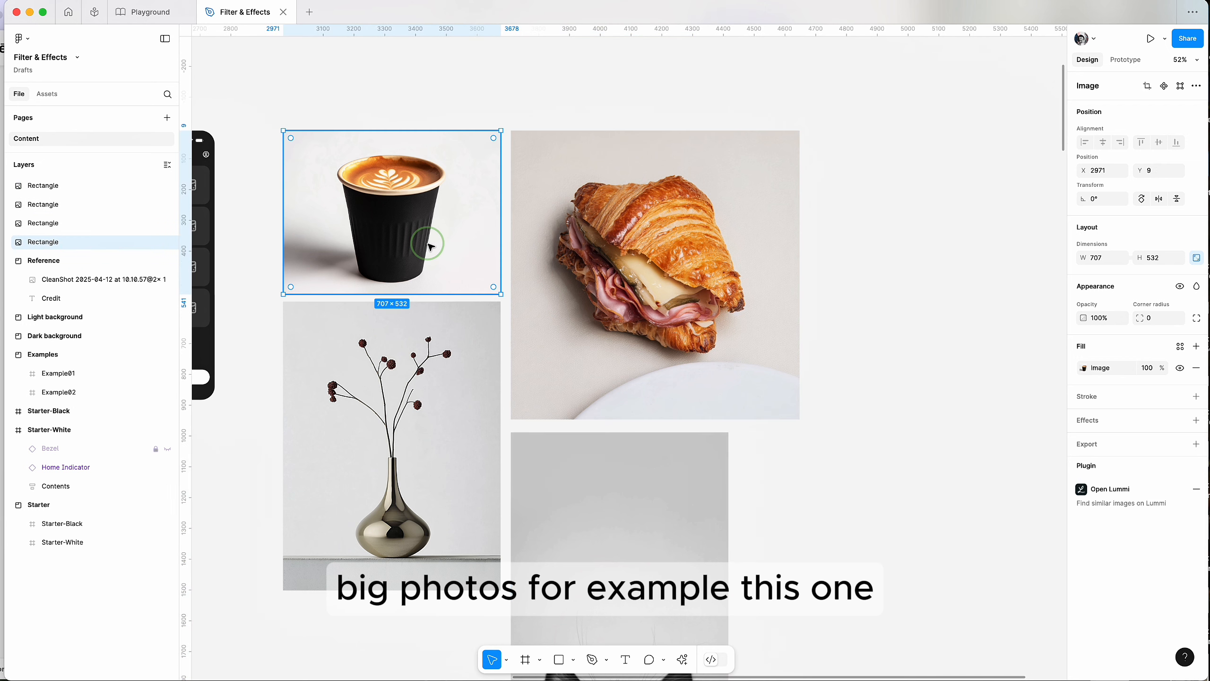
left_click(1157, 260)
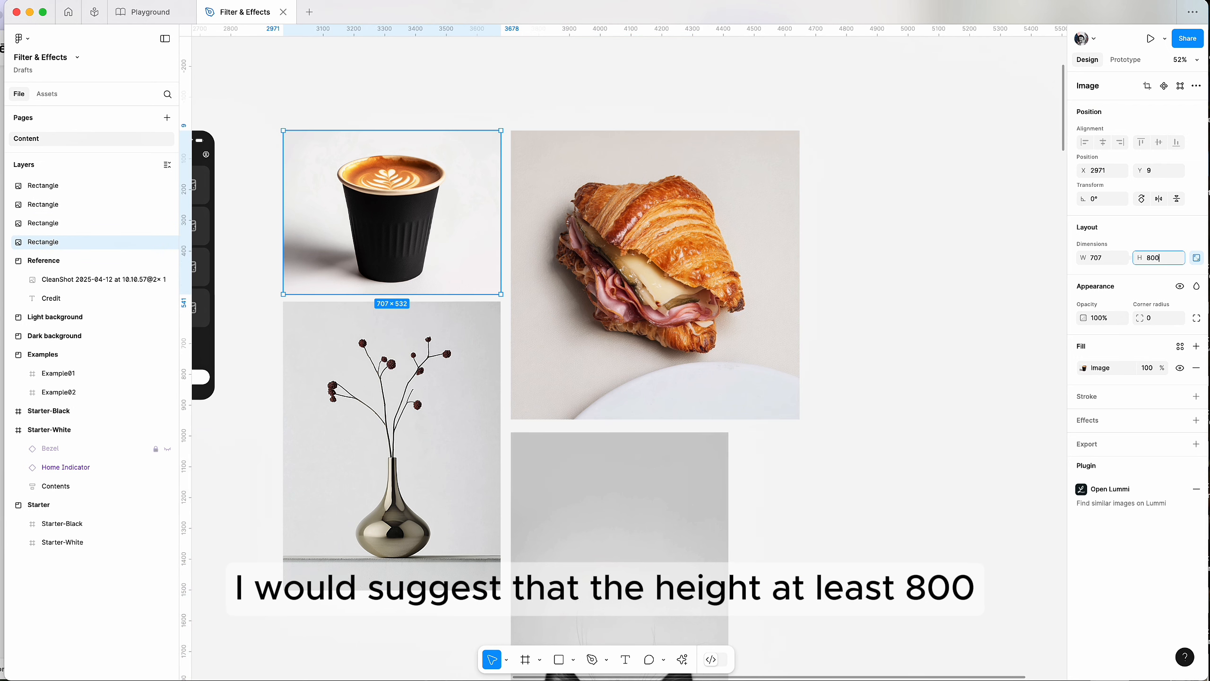
key("Return")
Move the croissant photo sideways to X 4083 and the vase photo down to clear the enlarged cup photo, and nudge the cat photo right
left_click_drag(755, 282, 870, 281)
left_click_drag(387, 436, 387, 528)
left_click(653, 376)
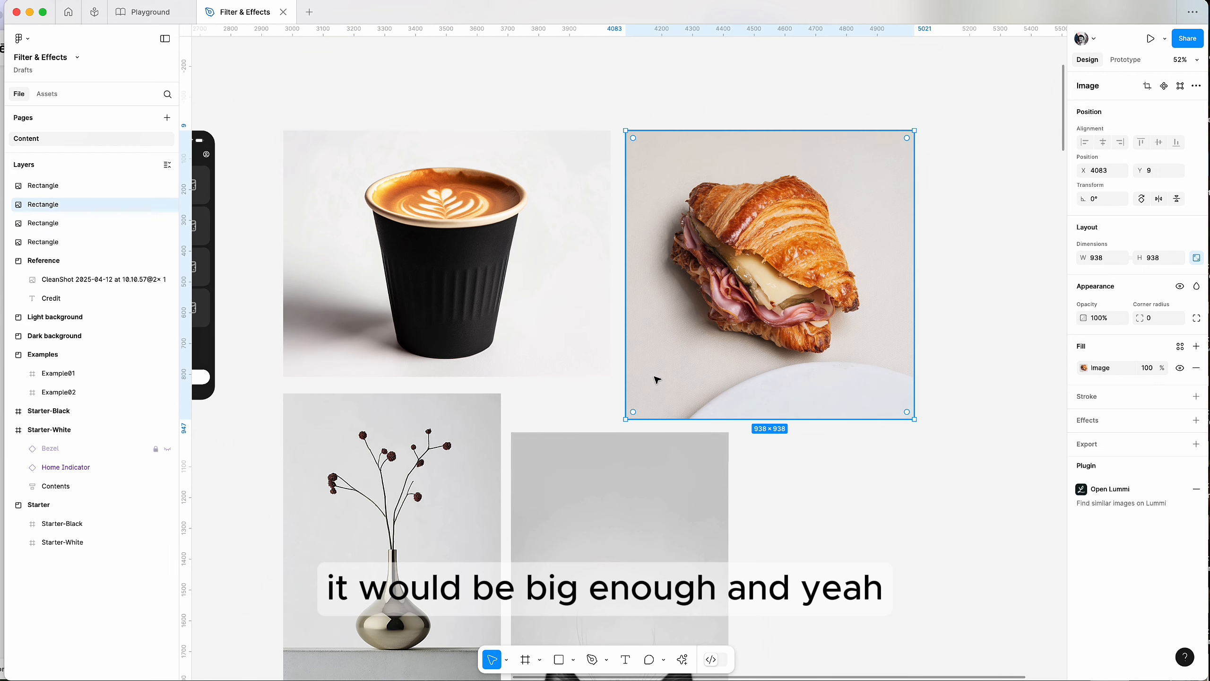
scroll(704, 360, "down", 5)
mouse_move(594, 381)
left_mouse_down()
mouse_move(649, 386)
mouse_move(581, 419)
mouse_move(603, 385)
left_mouse_up()
scroll(665, 400, "up", 6)
Open the Filter / effects plugin on the coffee cup photo and remove its Invert Color effect
left_click(432, 352)
scroll(476, 350, "left", 4)
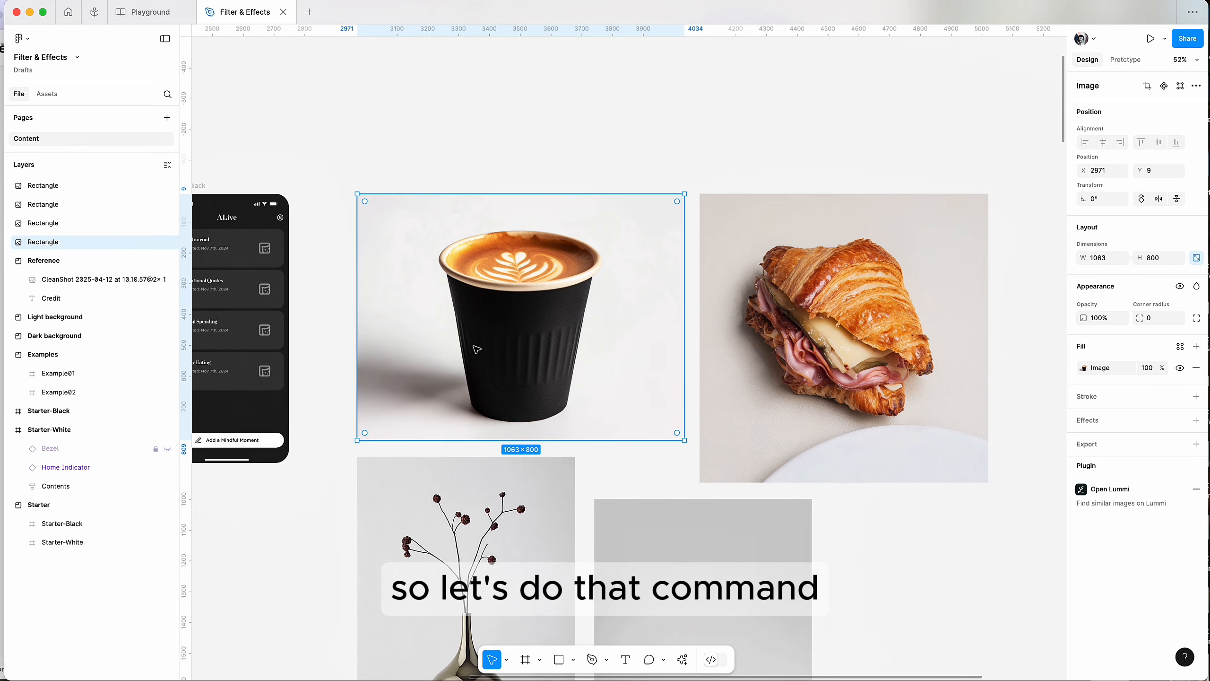
key("super+k")
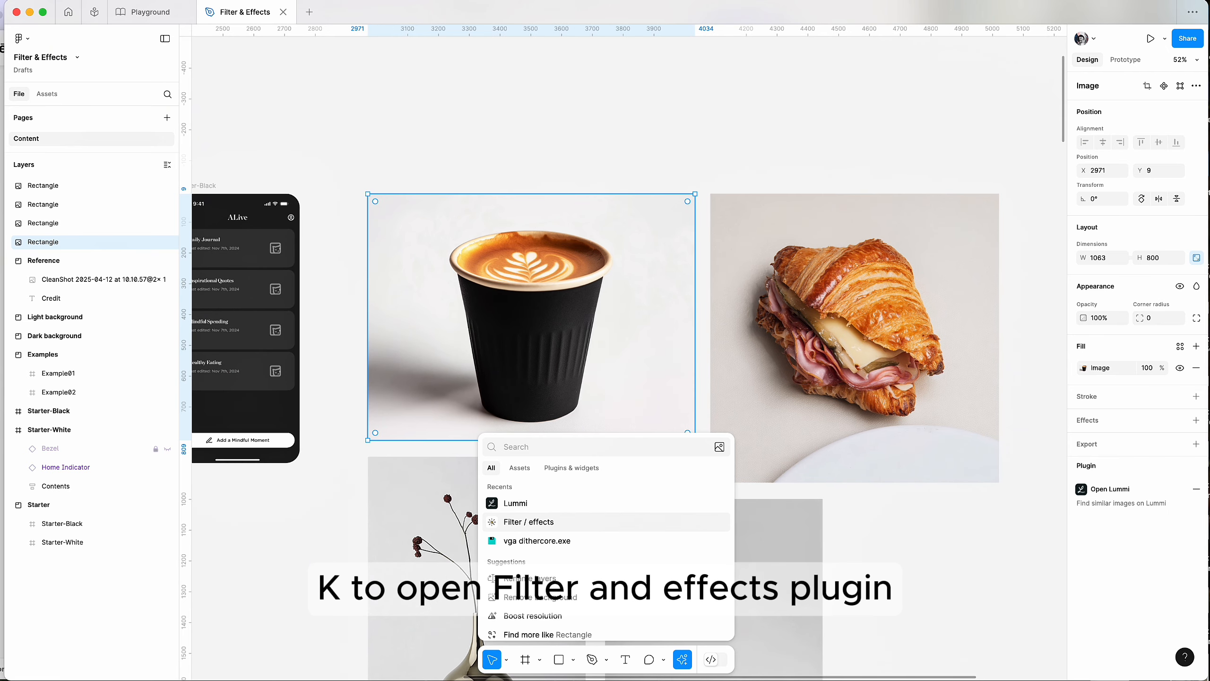
key("Return")
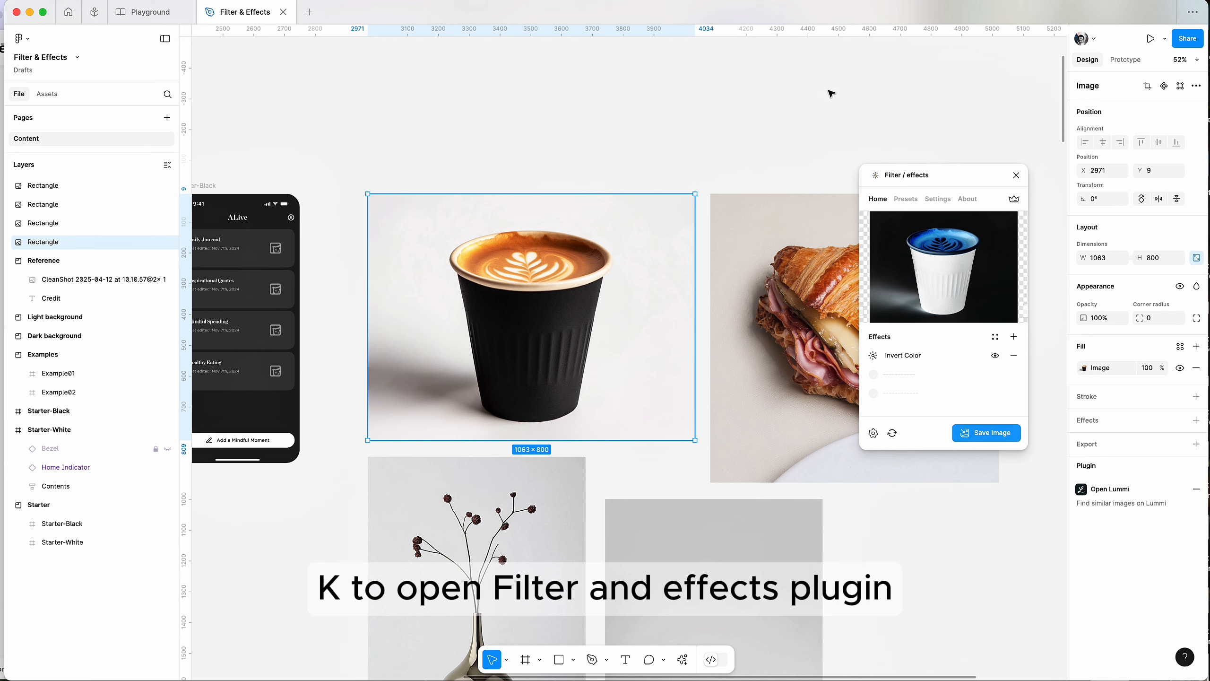
left_click(1015, 356)
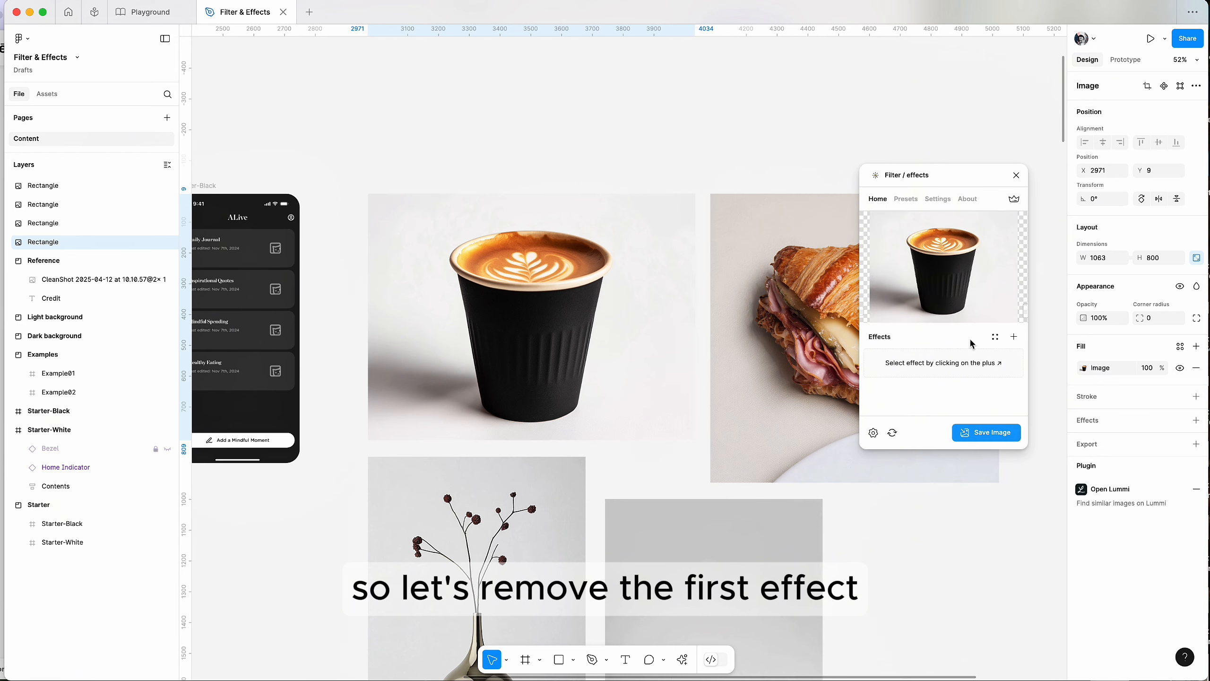
Add the BlackWhite effect to the coffee cup photo and tune its Threshold to keep the cup's shadow inside the image boundary
left_click(1014, 336)
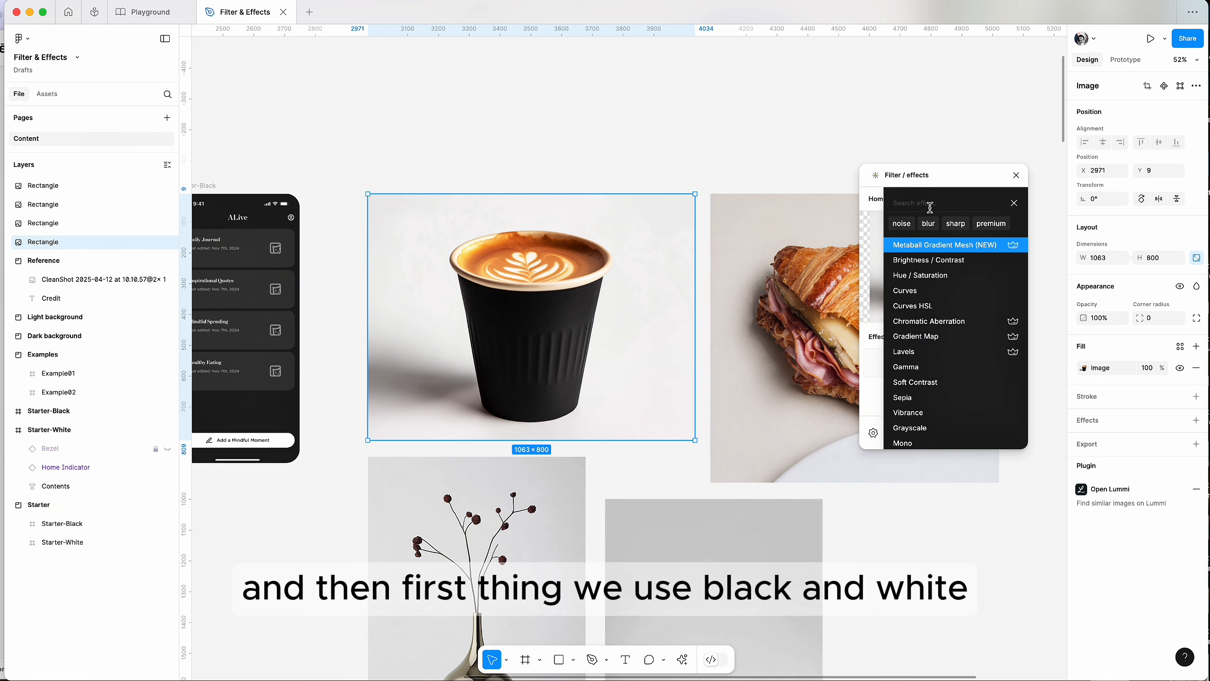
type("black")
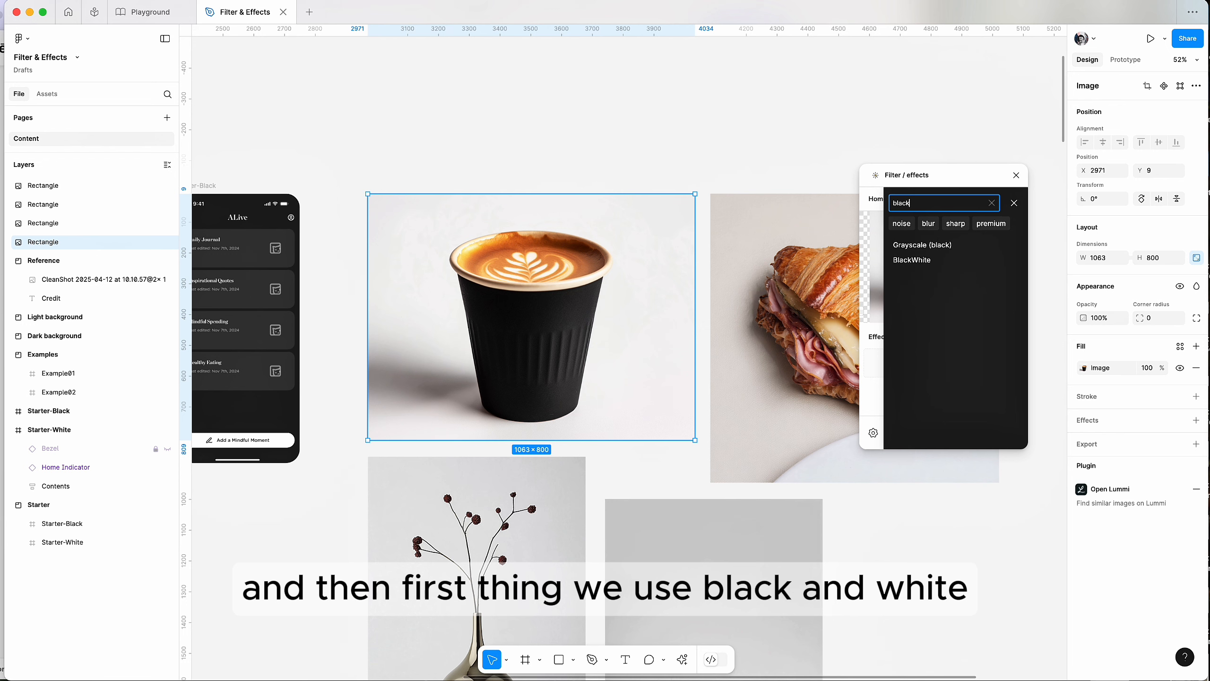
left_click(922, 263)
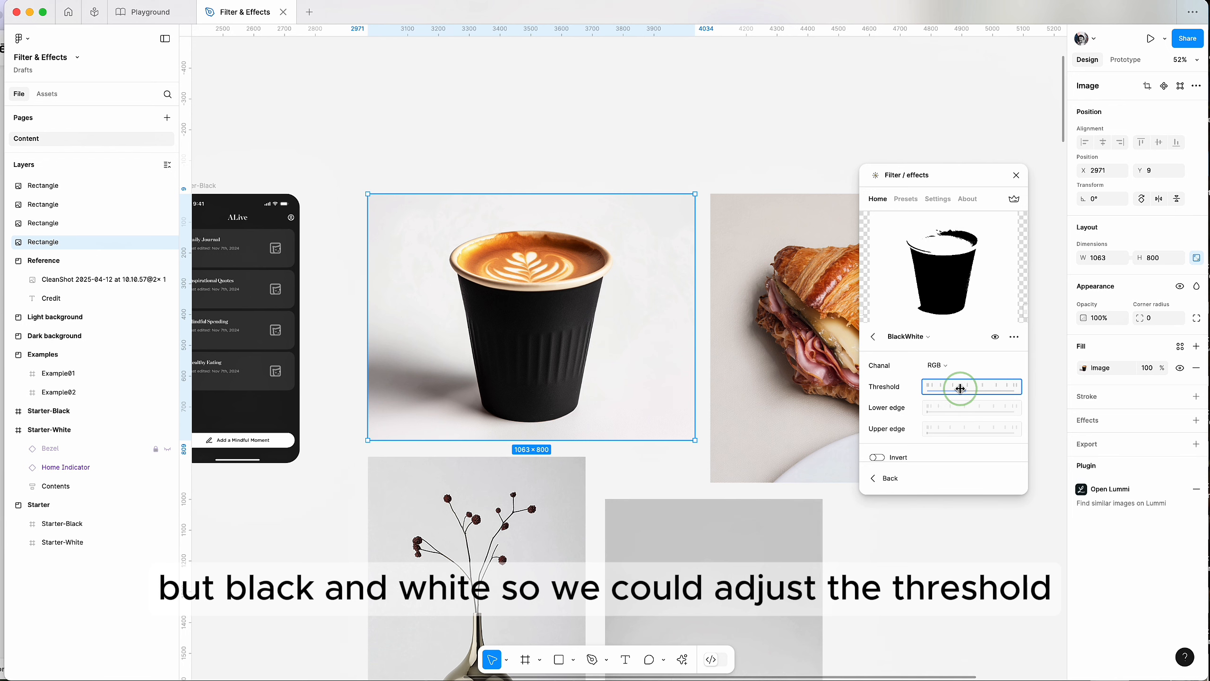
left_click_drag(960, 389, 985, 385)
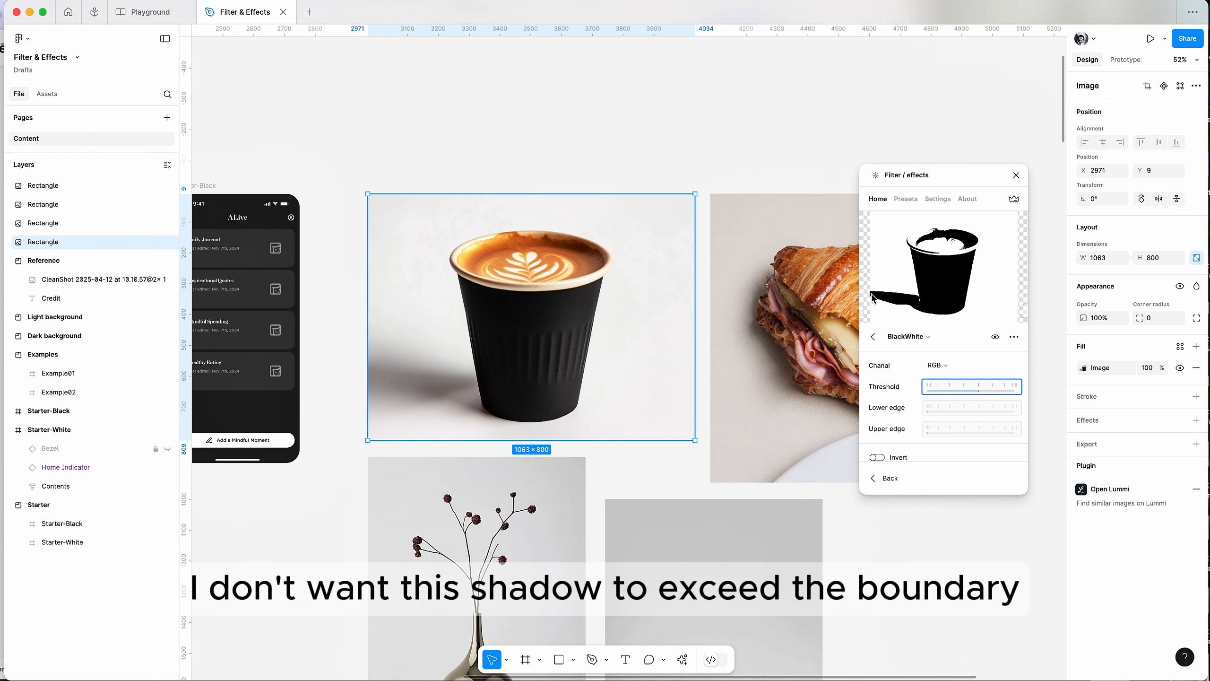
left_click(975, 389)
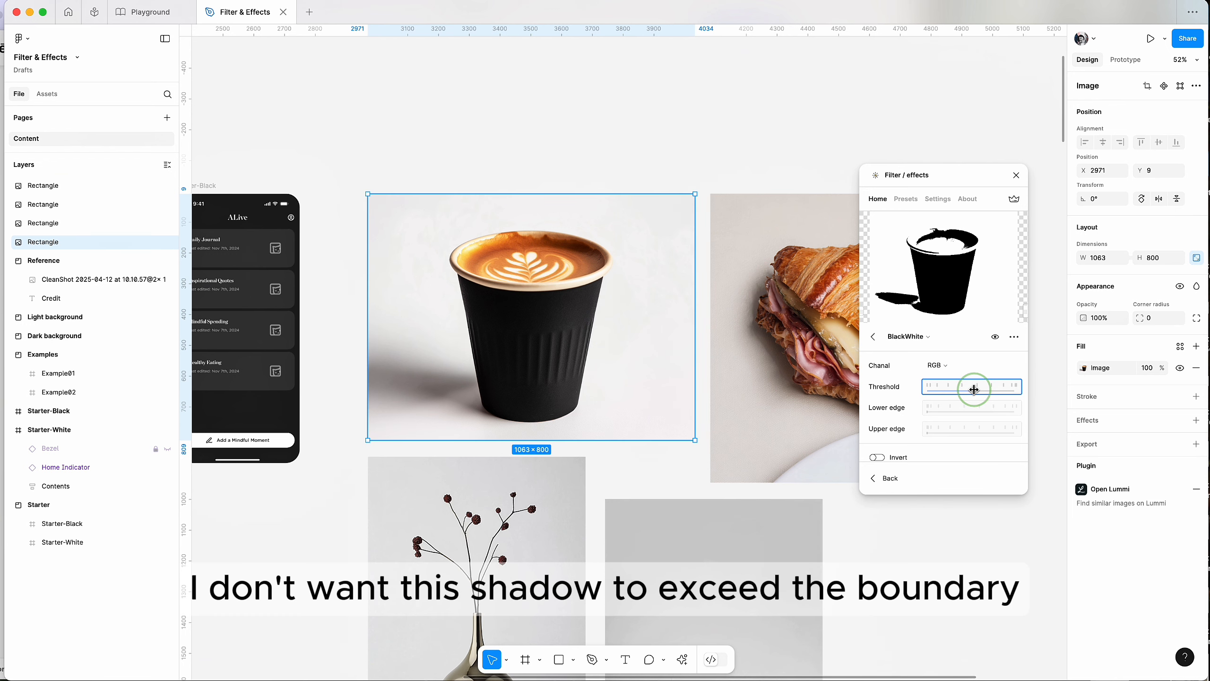
Raise the BlackWhite effect's Lower edge and Threshold to bring in more cup texture, trying out a small Upper edge value
left_click_drag(927, 409, 937, 410)
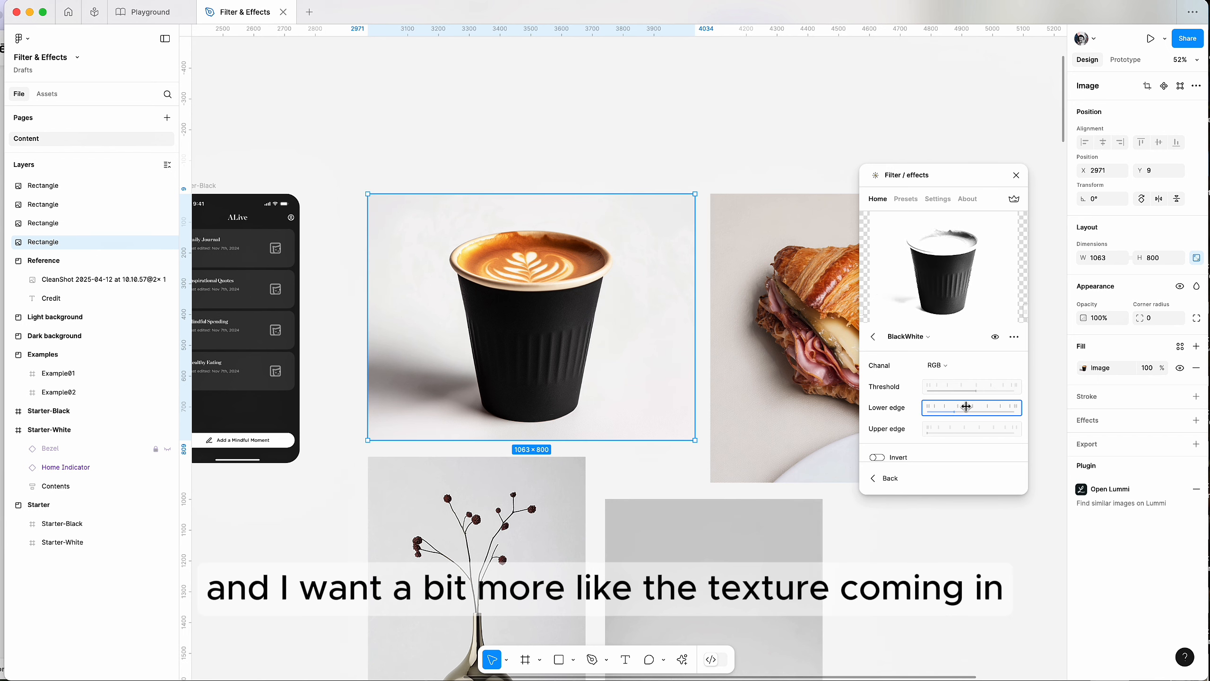
left_click(975, 410)
left_click(925, 433)
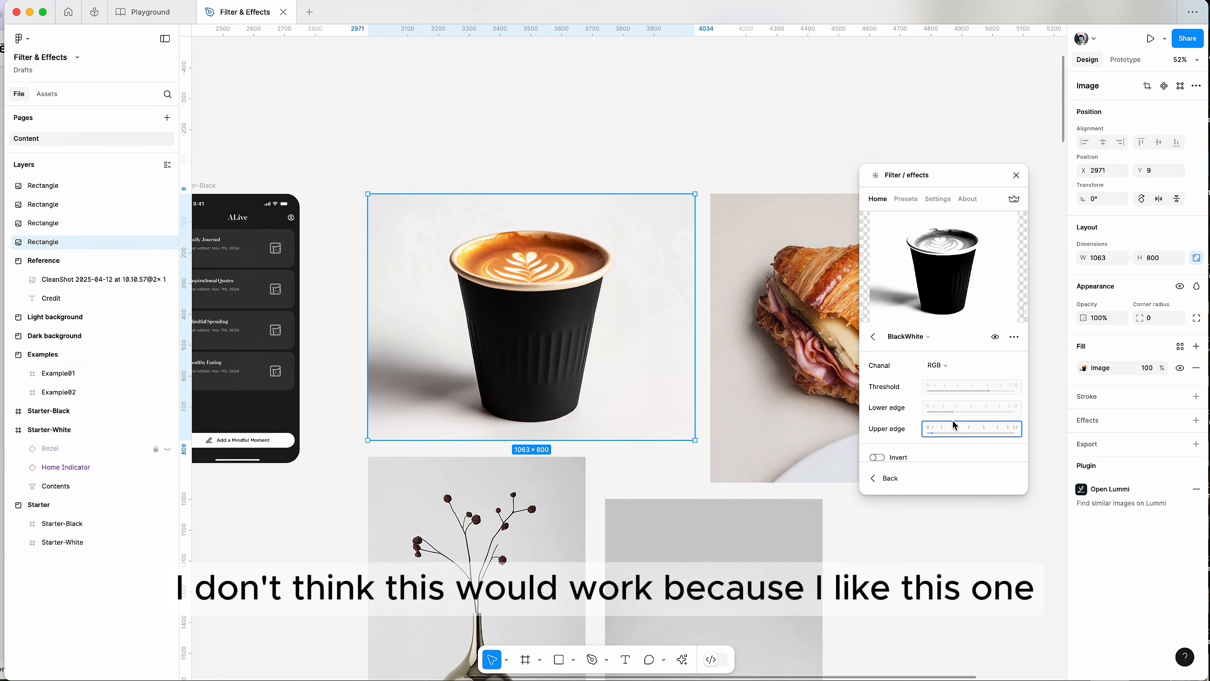
left_click_drag(956, 411, 1000, 390)
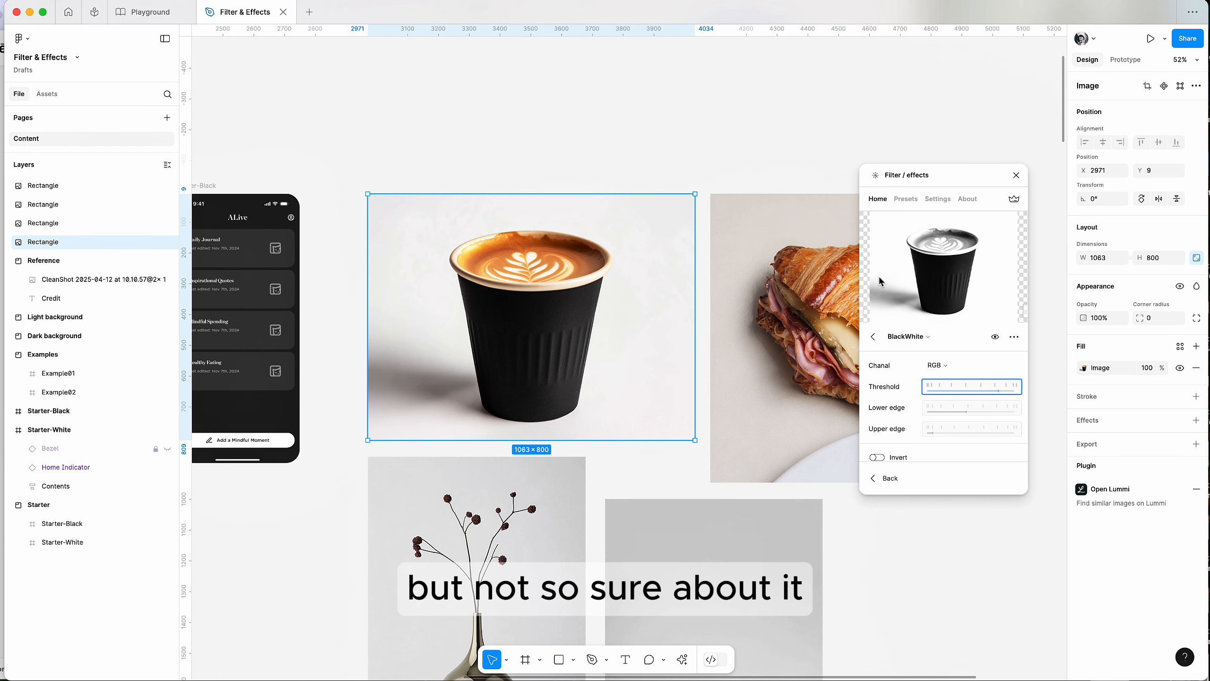
left_click(969, 410)
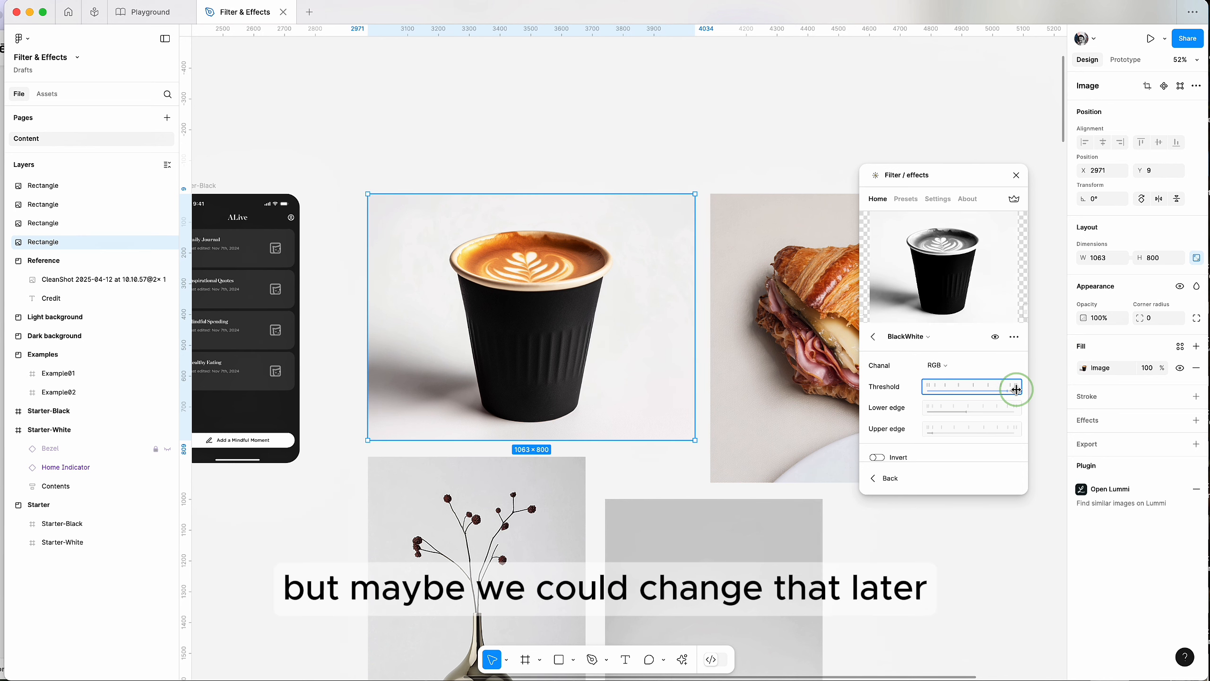
mouse_move(1017, 389)
left_mouse_down()
mouse_move(981, 410)
mouse_move(947, 411)
mouse_move(1011, 402)
left_mouse_up()
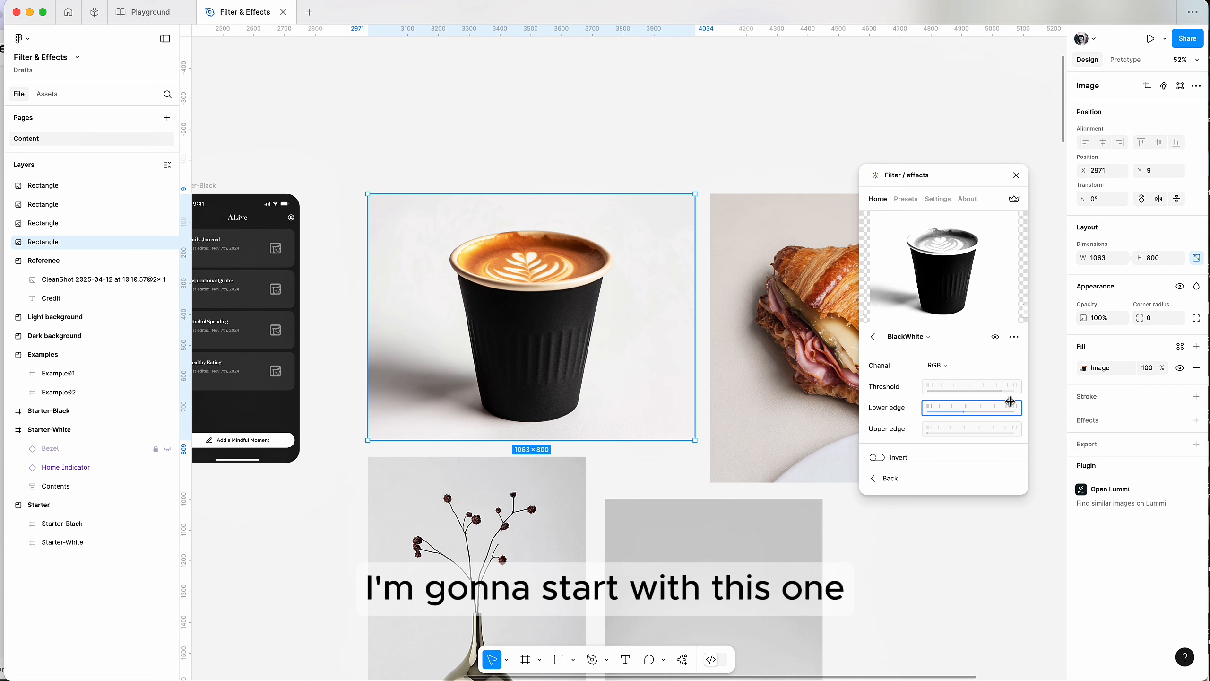
left_click(873, 340)
Add the Alpha effect on top of the BlackWhite effect
left_click(968, 204)
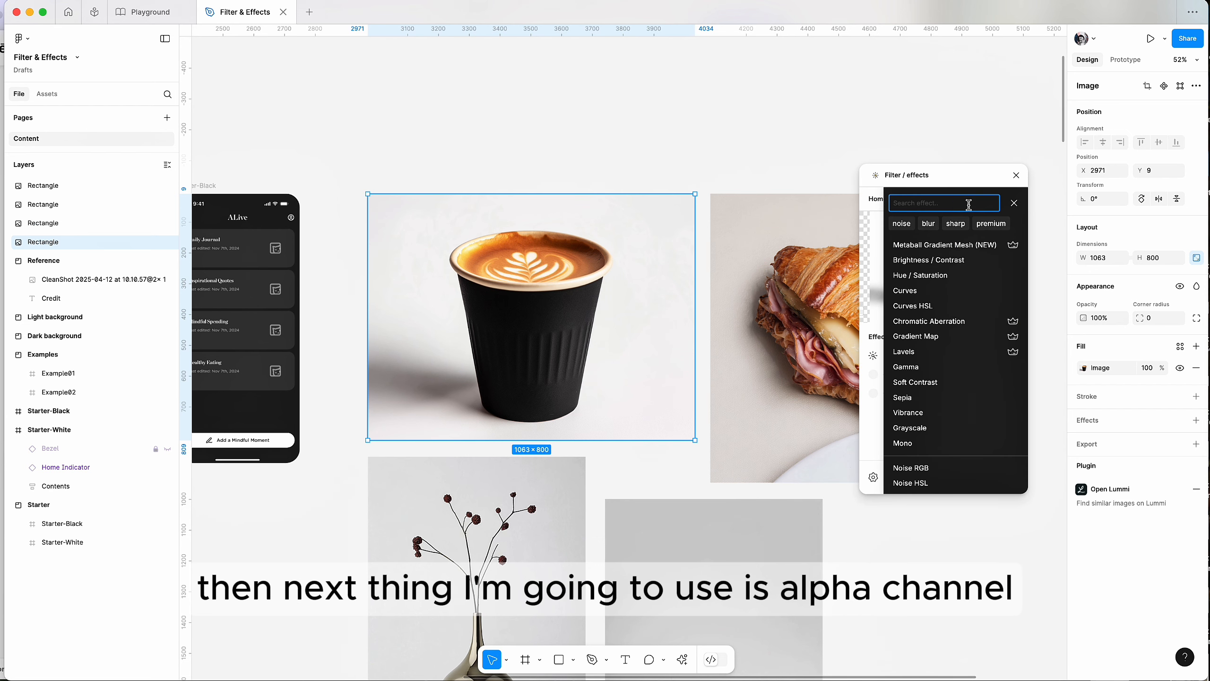
type("alpha")
left_click(920, 244)
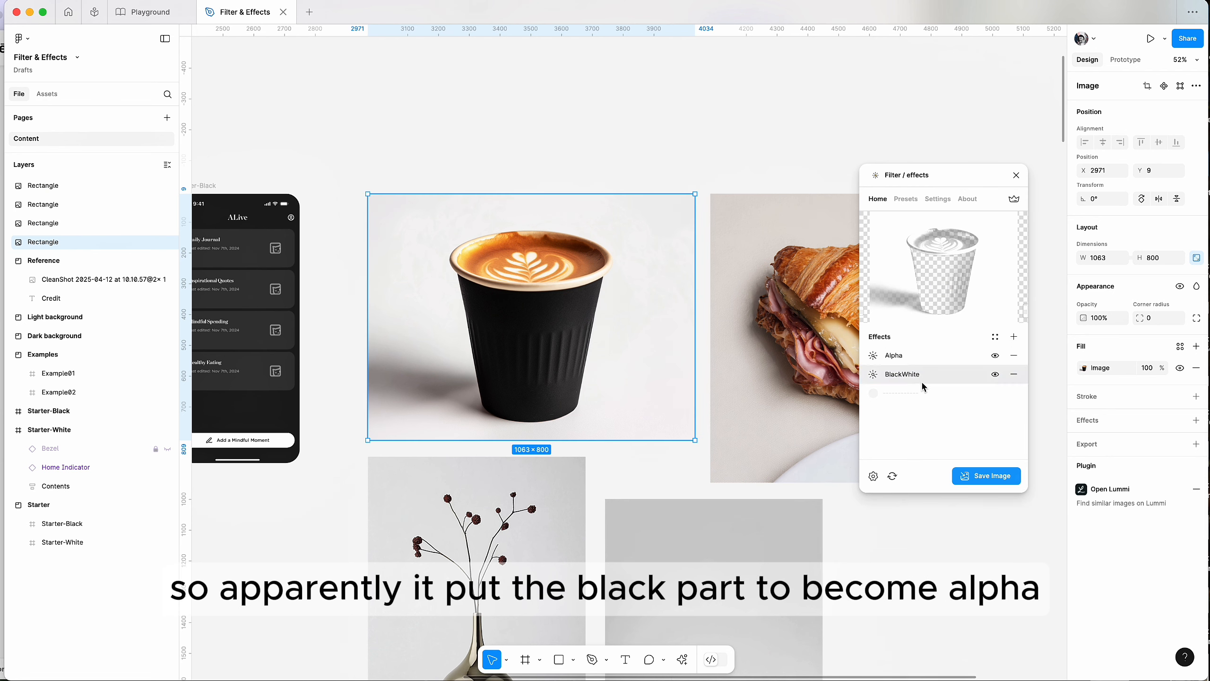
Turn on Invert in the BlackWhite effect to make the light background transparent instead of the cup
left_click(921, 376)
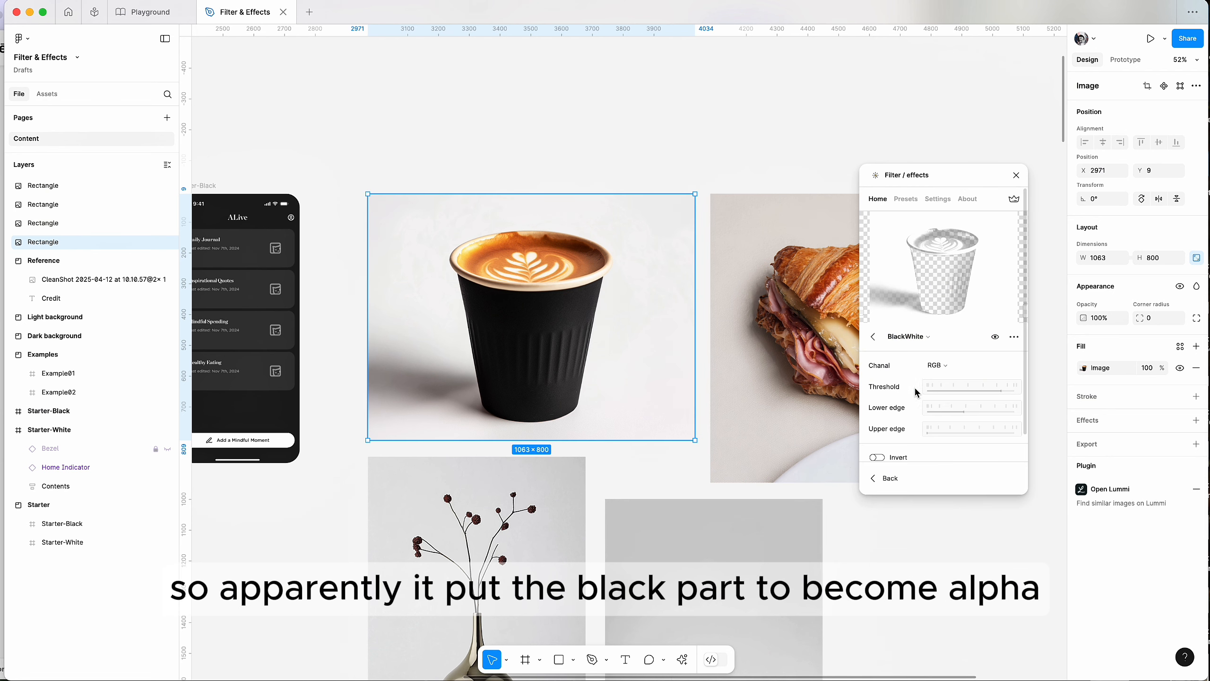
left_click(878, 458)
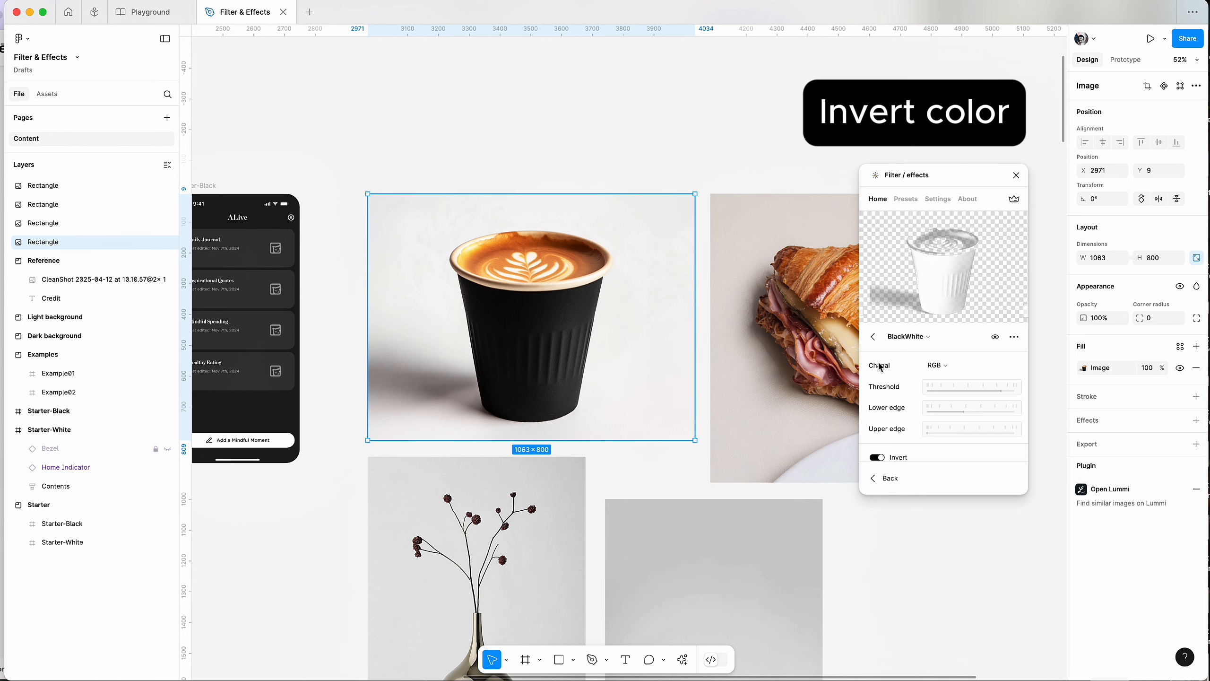
left_click(873, 336)
Add the Invert Color effect above Alpha to turn the cup black again
left_click(1013, 338)
left_click(932, 198)
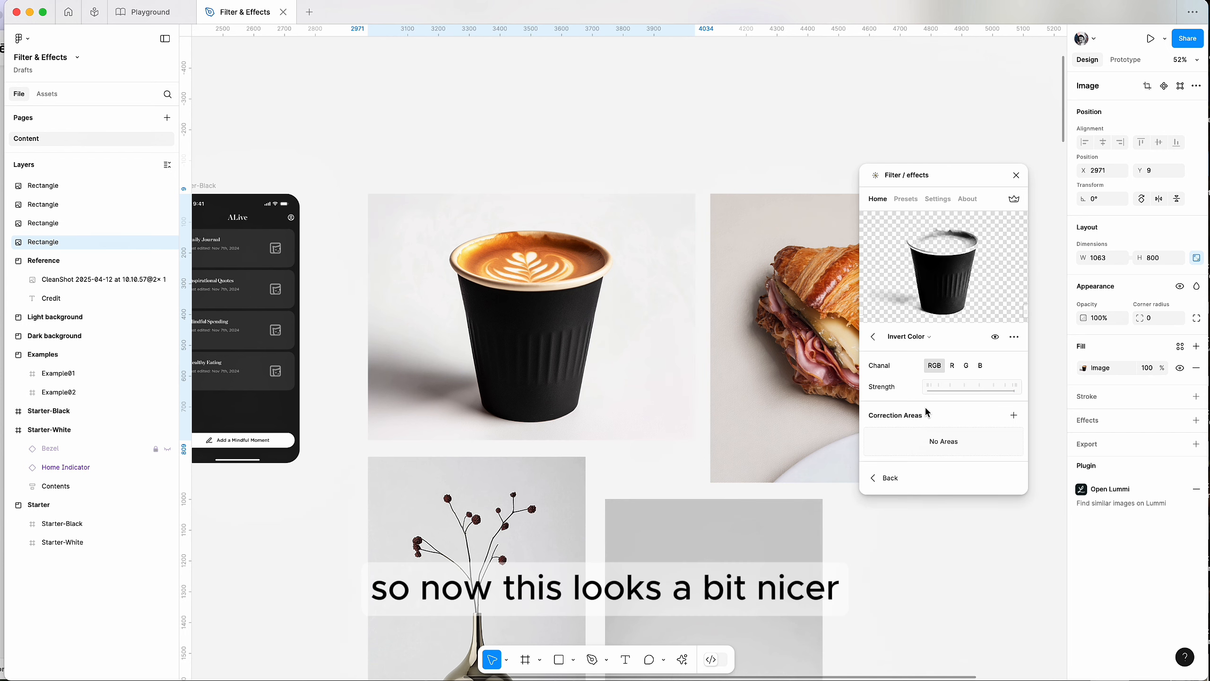
left_click(870, 338)
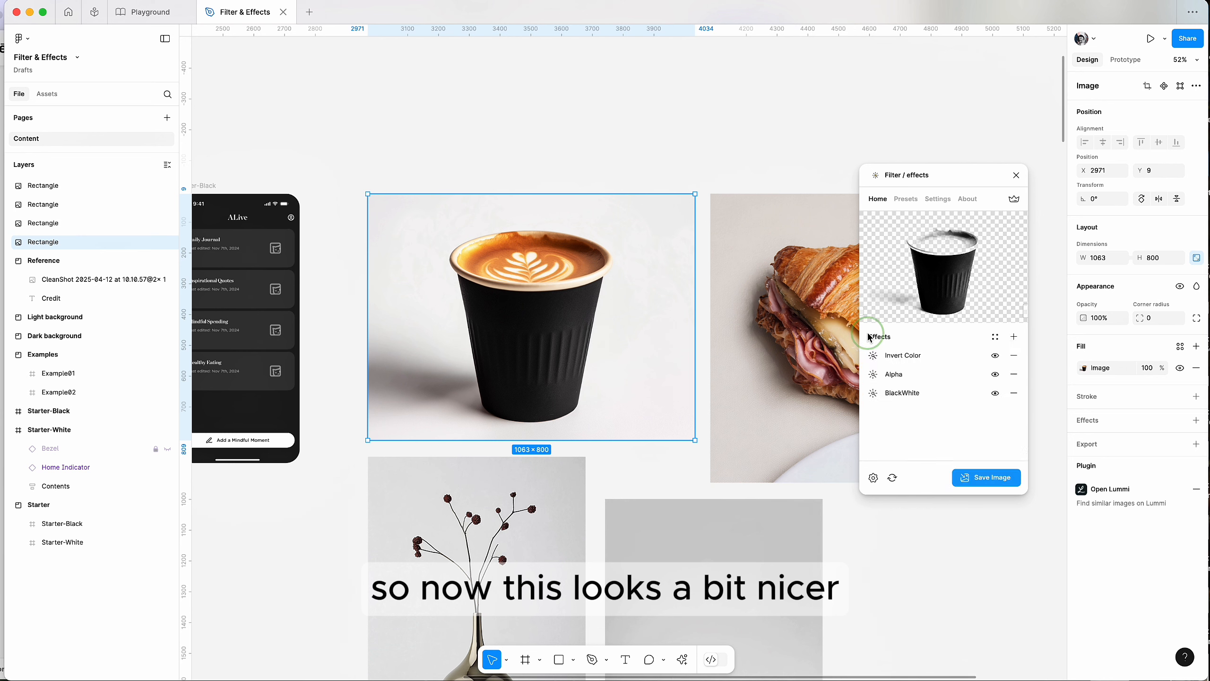
Reduce the BlackWhite effect's Lower edge and readjust its Threshold for a crisper cup and latte art
left_click(901, 392)
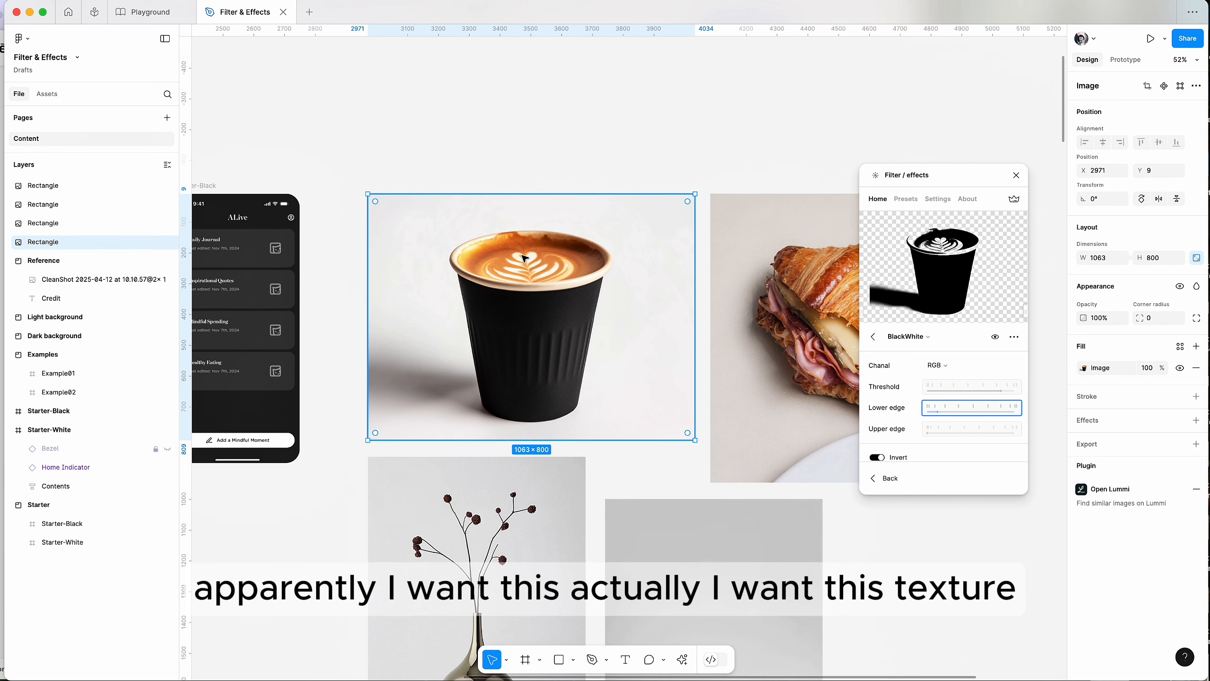
left_click(1009, 388)
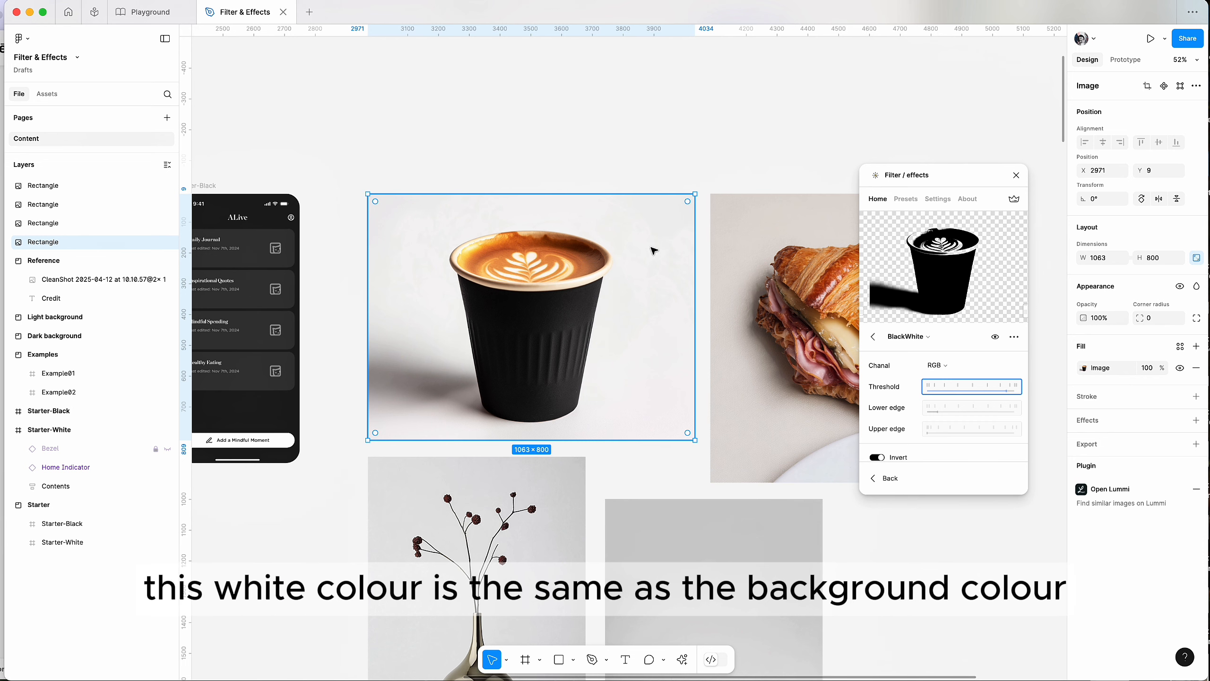
left_click(987, 391)
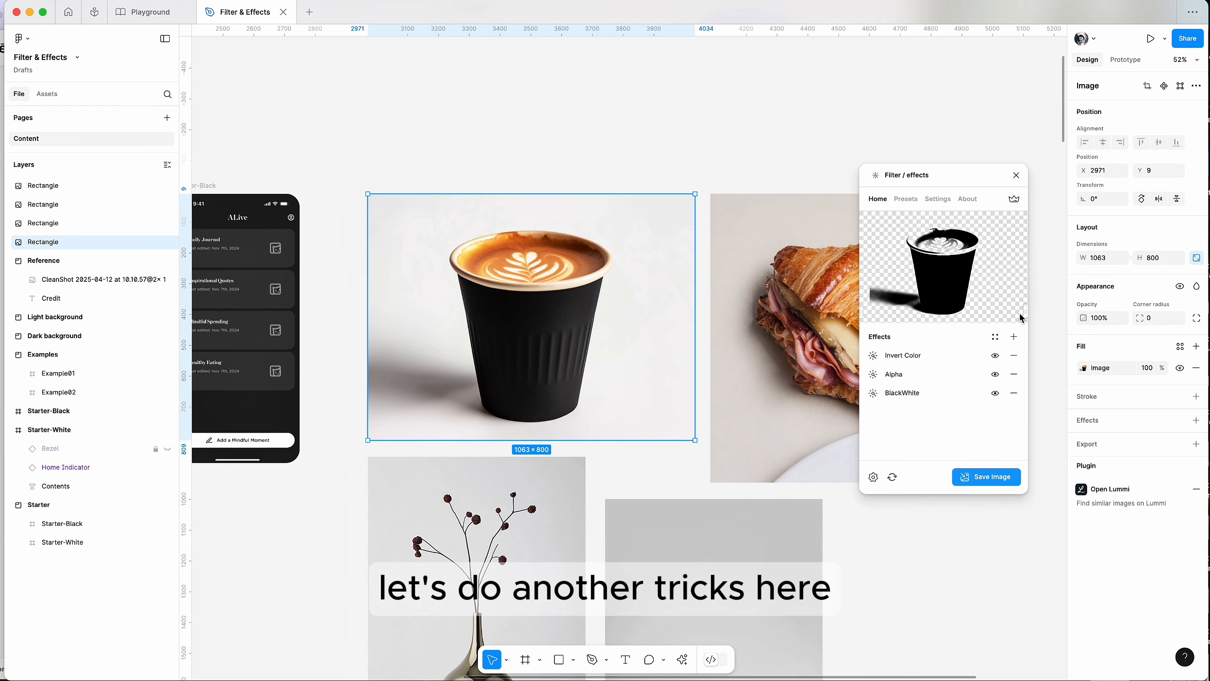
Add the Unsharp Mask effect and move it below BlackWhite at the end of the effect stack
left_click(1014, 337)
left_click(966, 205)
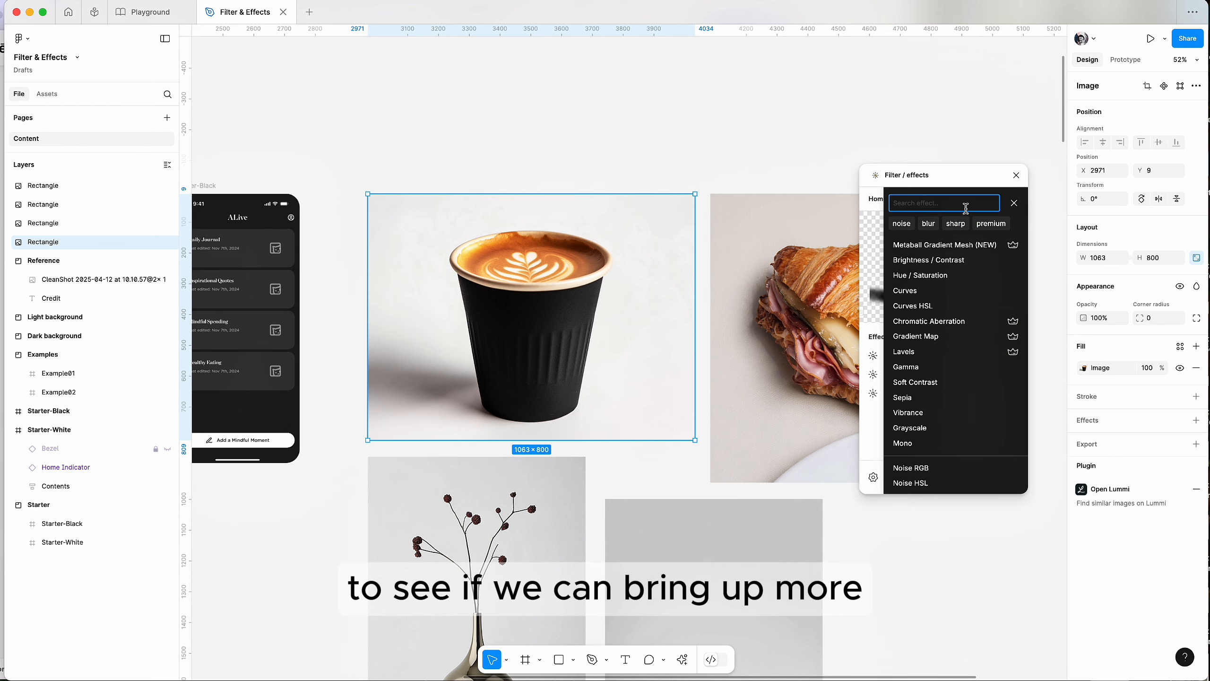
type("unsh")
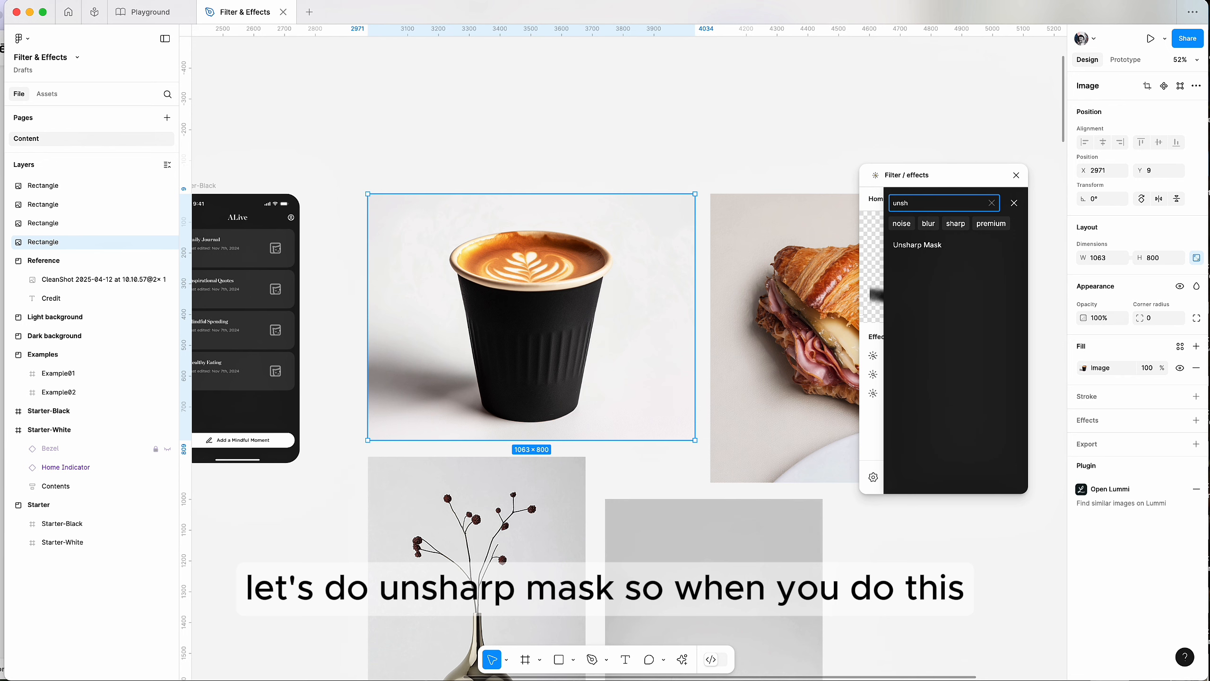
left_click(951, 245)
left_click(868, 345)
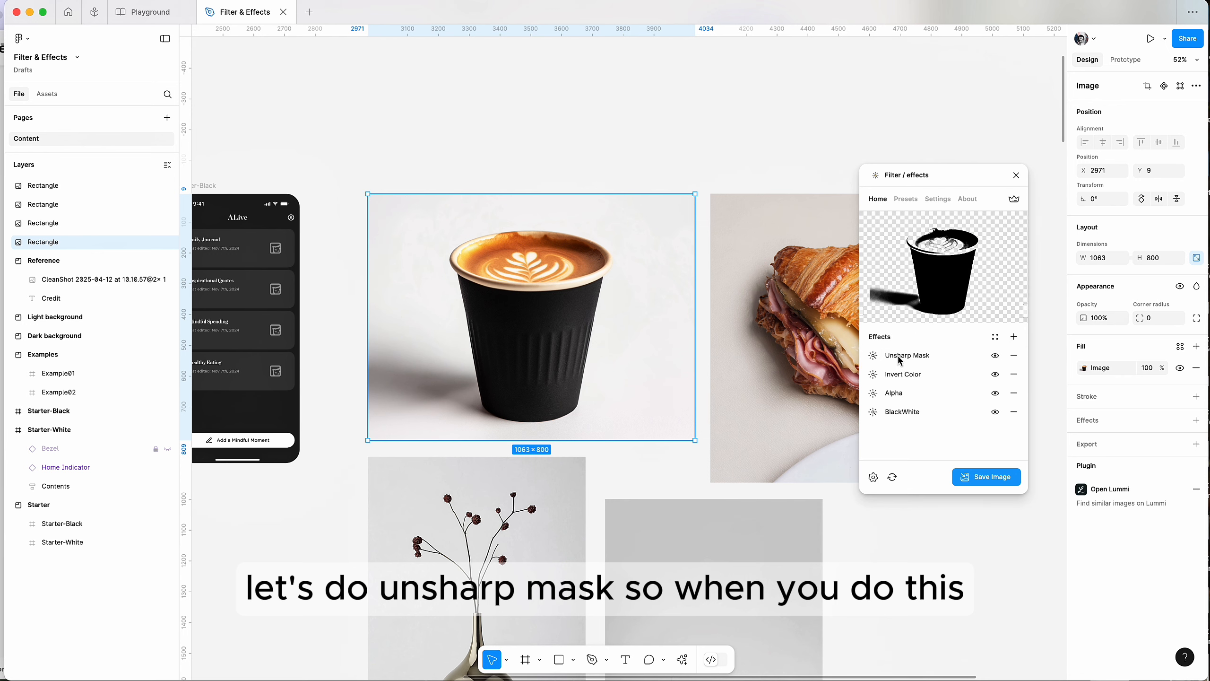
left_click_drag(918, 355, 920, 414)
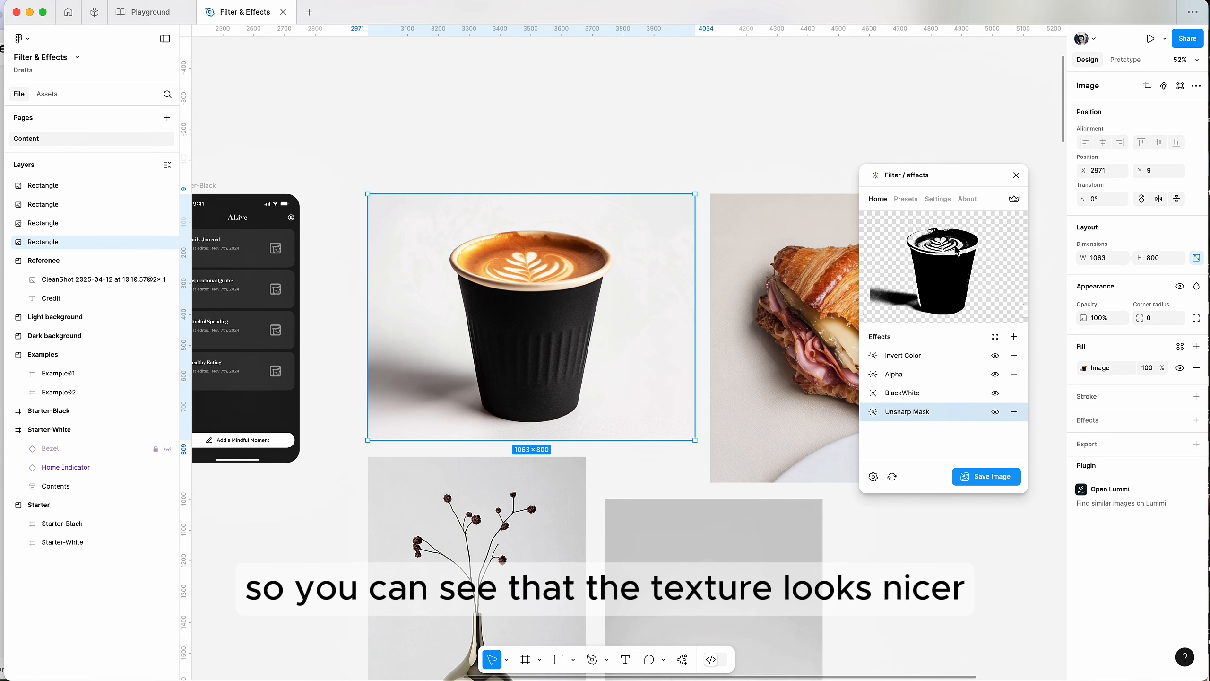
Adjust the Radius of the Unsharp Mask effect to refine the cup's texture
left_click(927, 418)
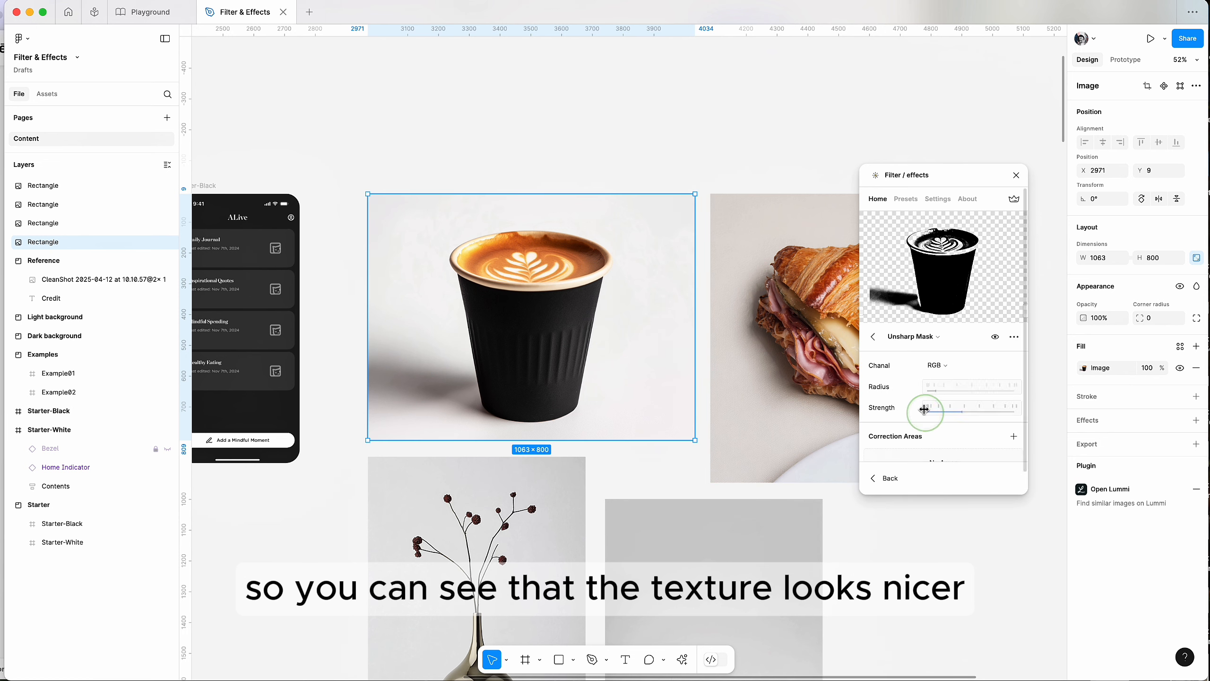
left_click(944, 389)
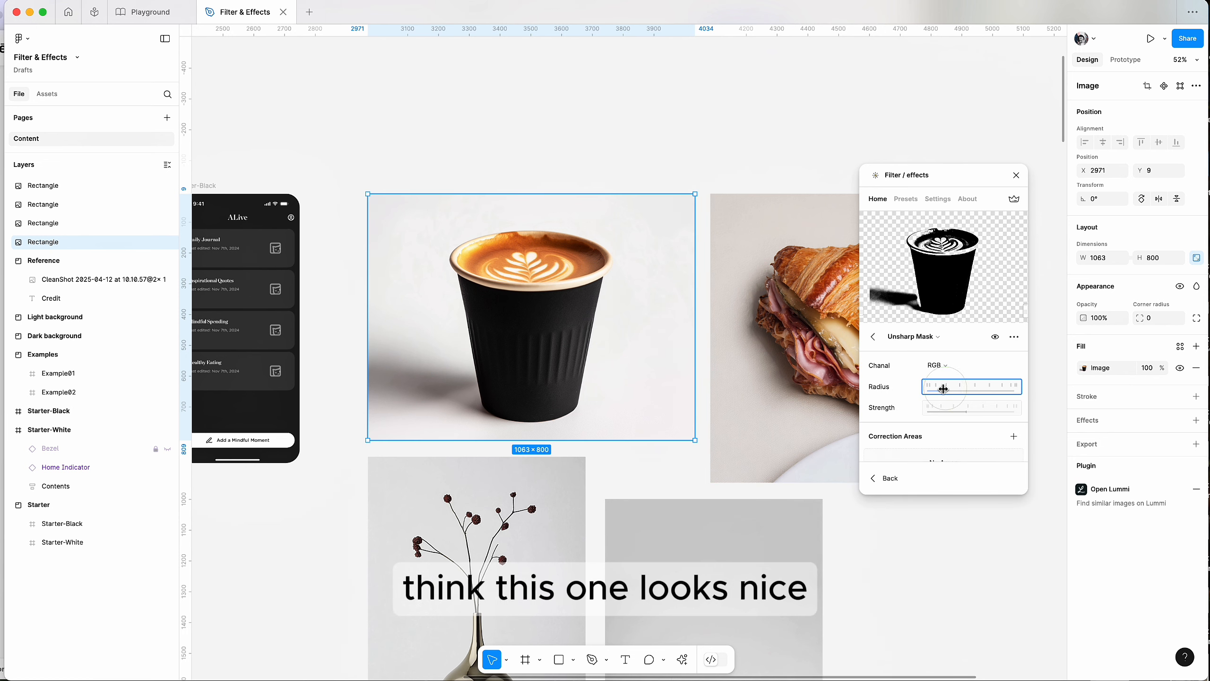
left_click(872, 336)
Readjust the BlackWhite effect's Threshold and Lower edge to clean up the cup's shadow and latte art
left_click(952, 396)
left_click(980, 391)
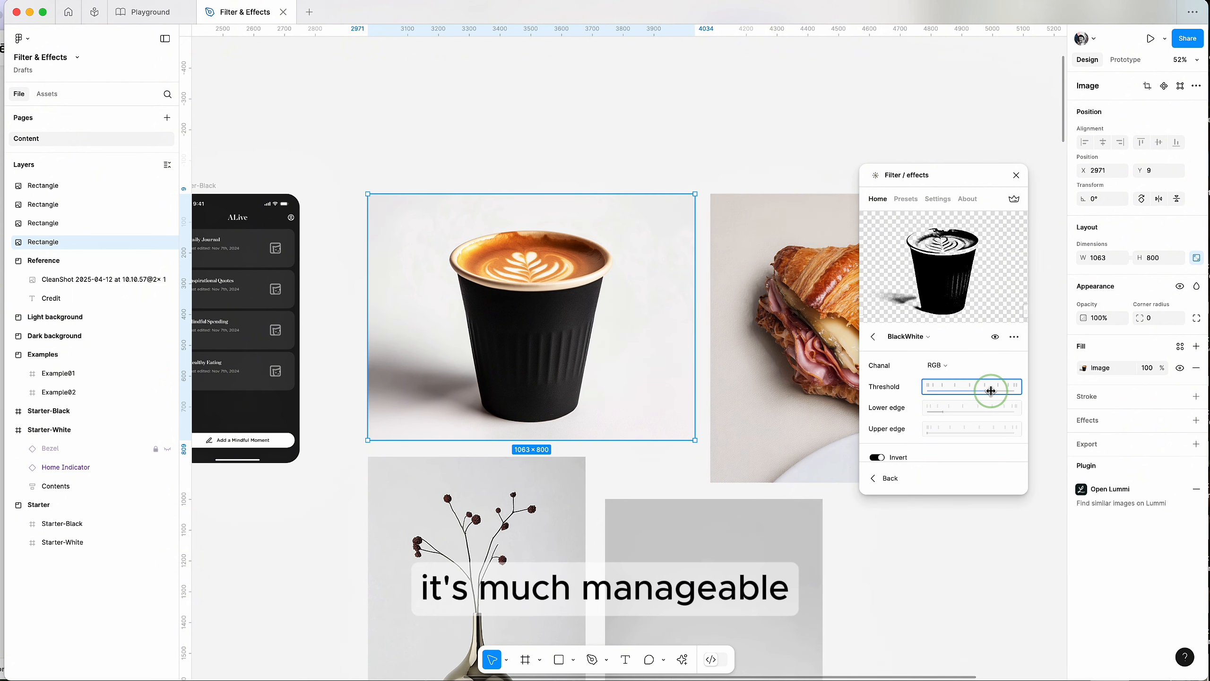
left_click_drag(991, 391, 936, 412)
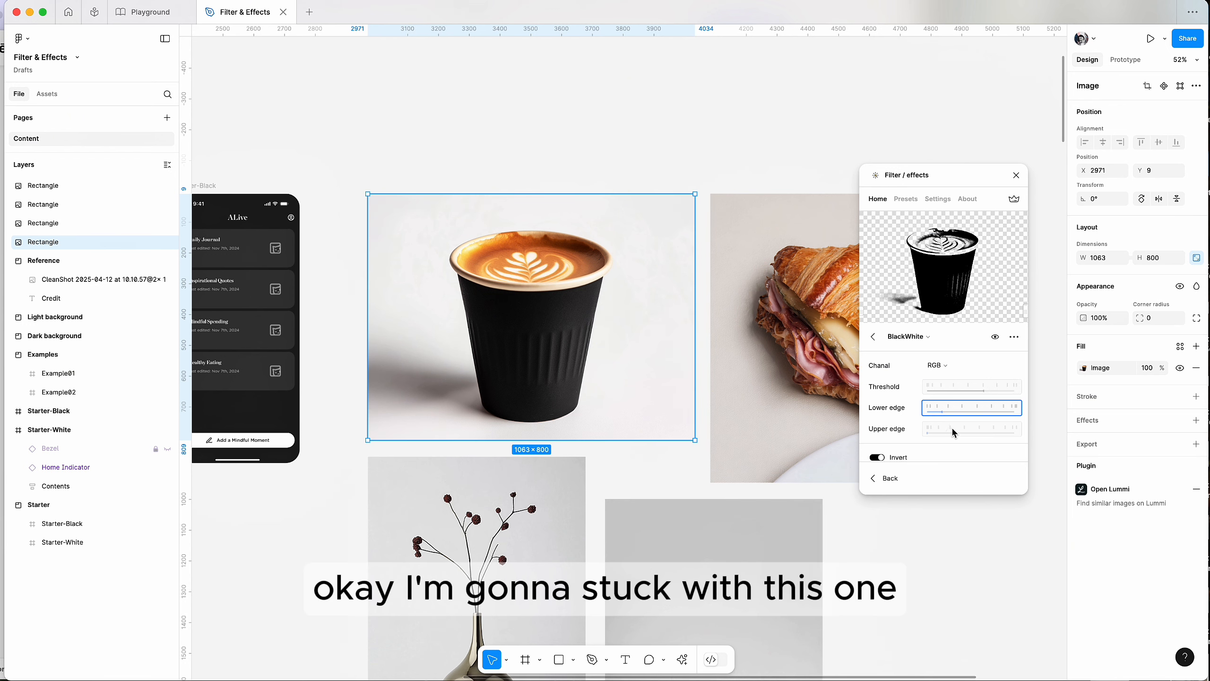
left_click(880, 478)
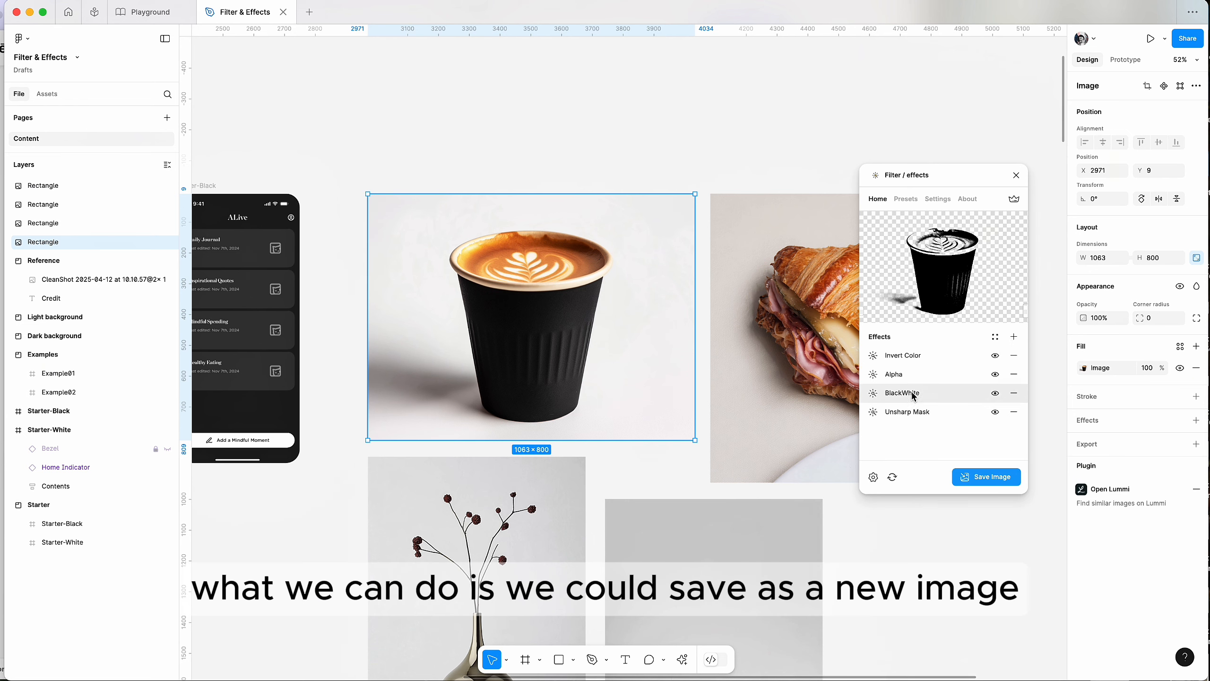
Save the filtered cup as a new image and align it directly above the original cup photo
left_click(994, 478)
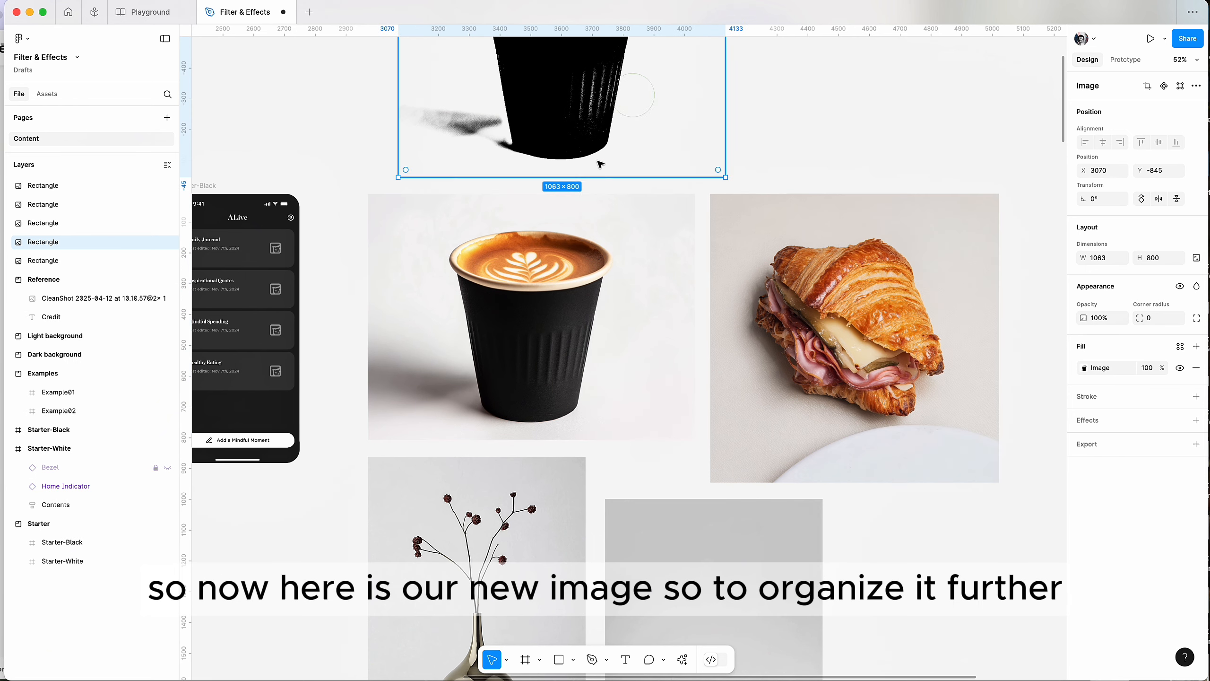
scroll(595, 172, "up", 5)
left_click_drag(584, 201, 554, 202)
Place the cup photo and its black-and-white version side by side, with the cat, croissant and vase photos stacked in a column below
scroll(832, 411, "down", 10)
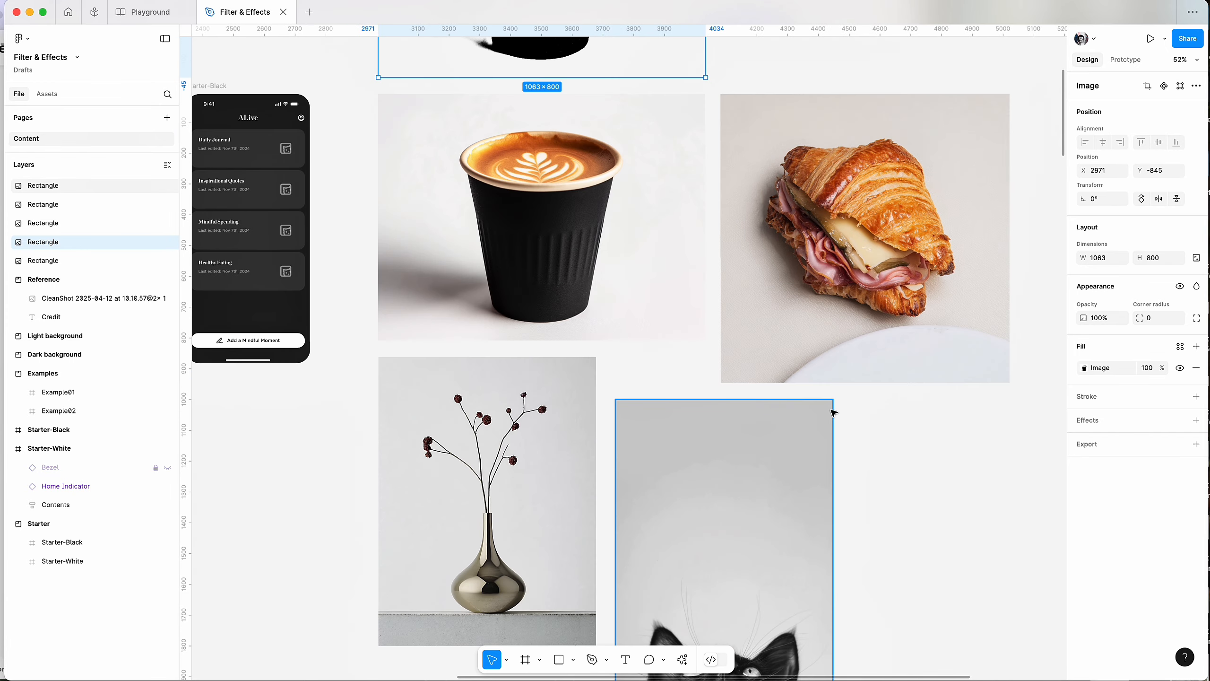
scroll(772, 424, "down", 5)
left_click_drag(774, 412, 1021, 388)
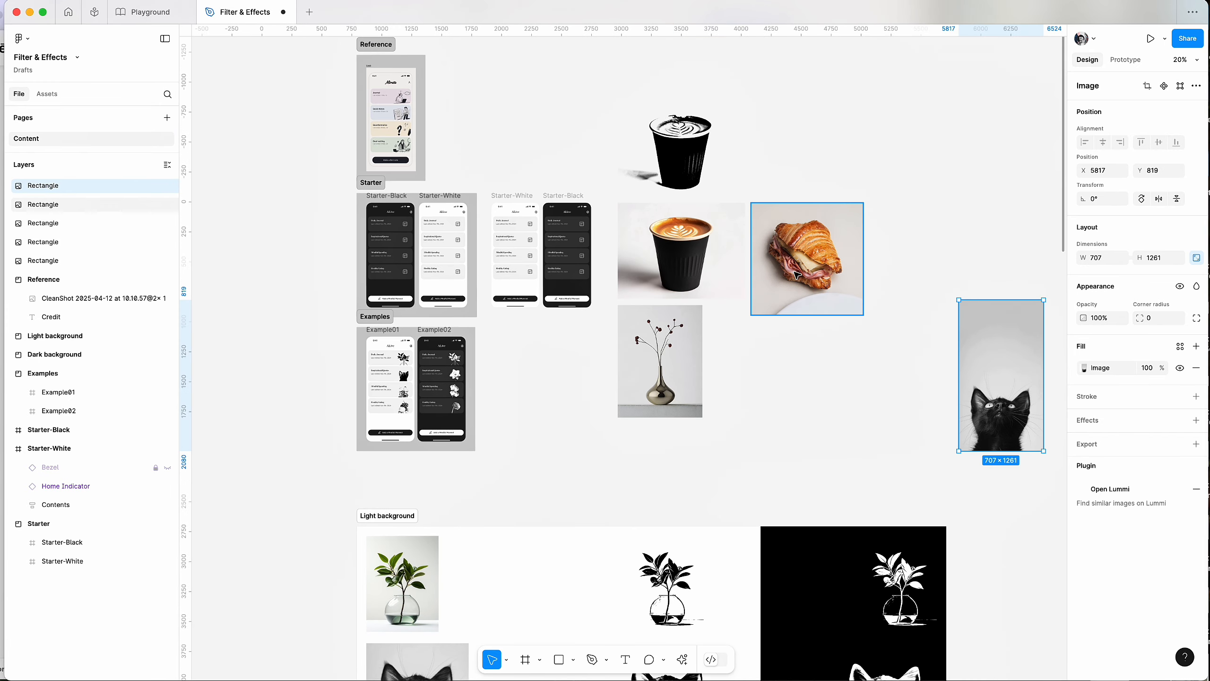
left_click_drag(793, 270, 845, 453)
left_click_drag(974, 127, 972, 125)
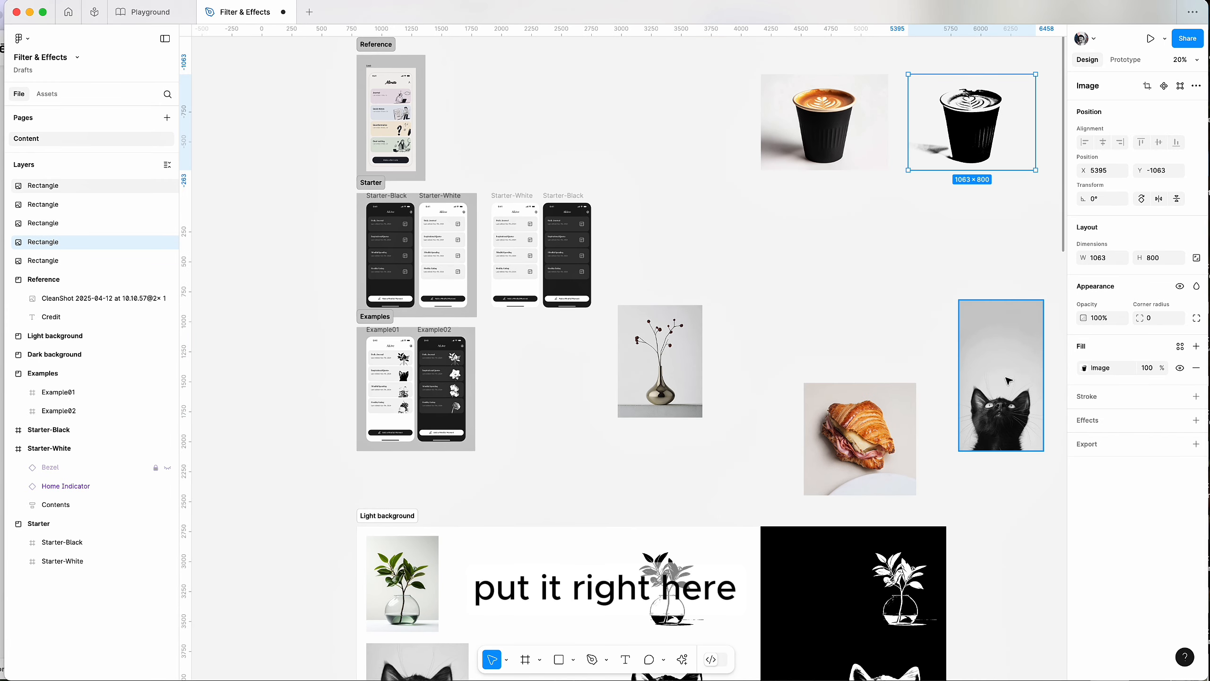
left_click_drag(1006, 381, 807, 257)
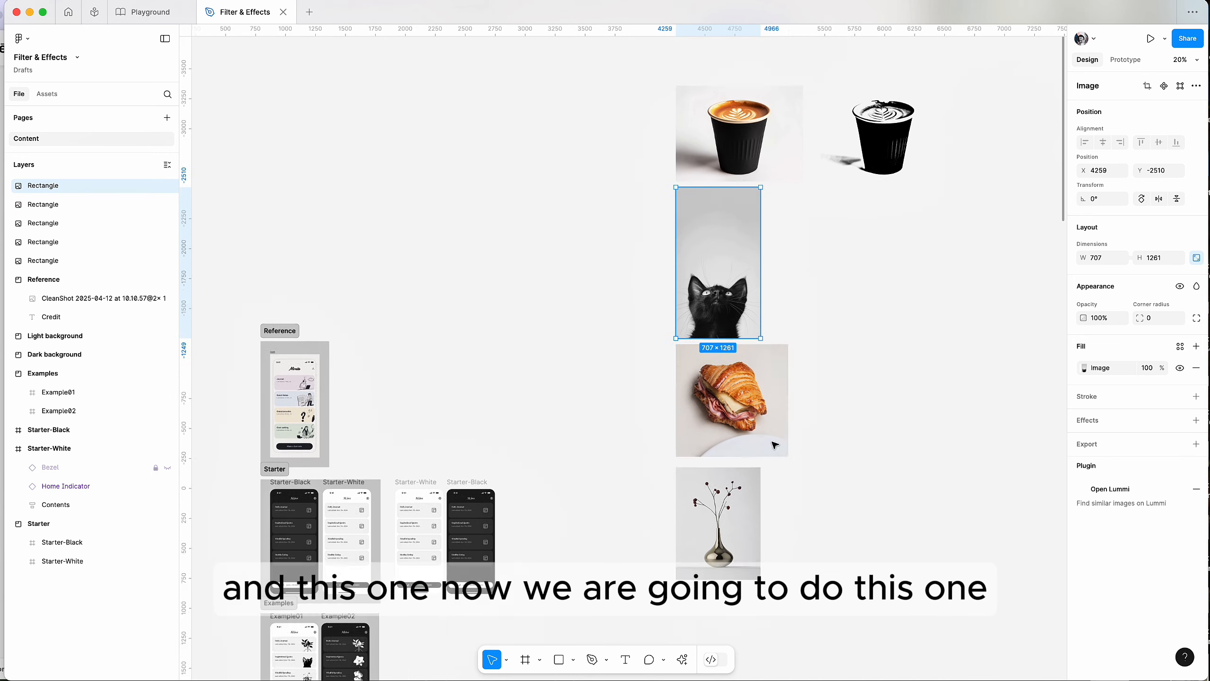
Select the cat photo and run the Filter / effects plugin on it
scroll(773, 441, "down", 2)
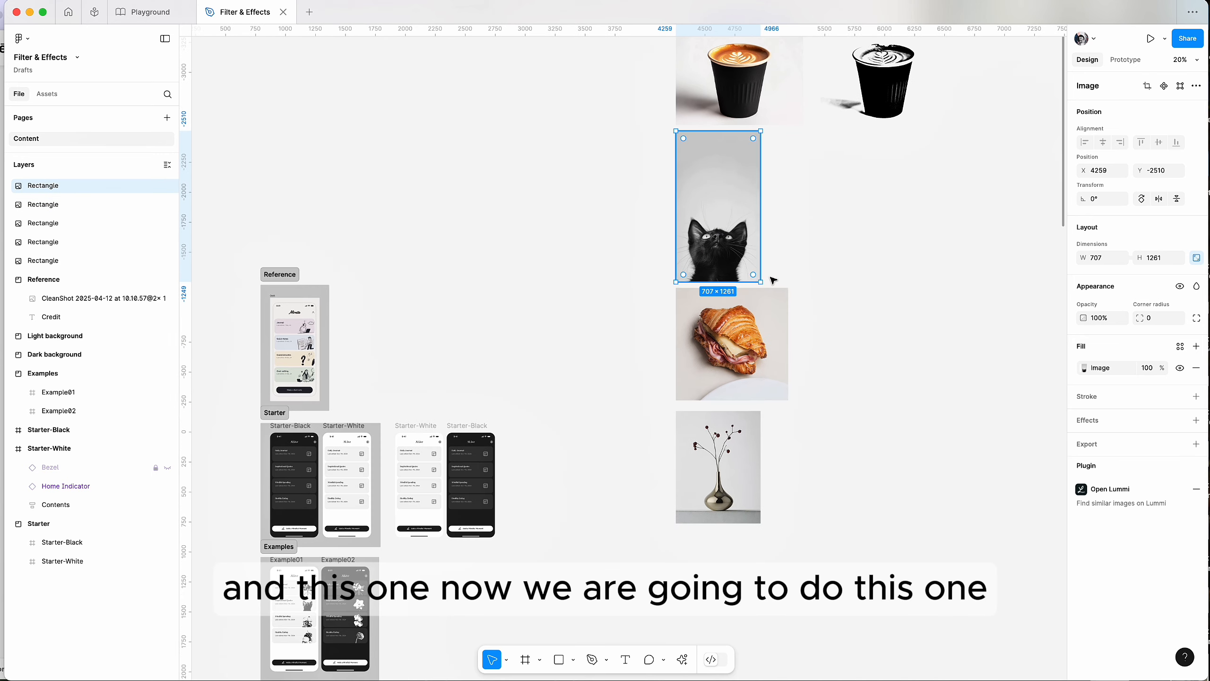
scroll(897, 337, "up", 2)
scroll(896, 337, "up", 4)
left_click(734, 228)
left_click(714, 347)
key("super+k")
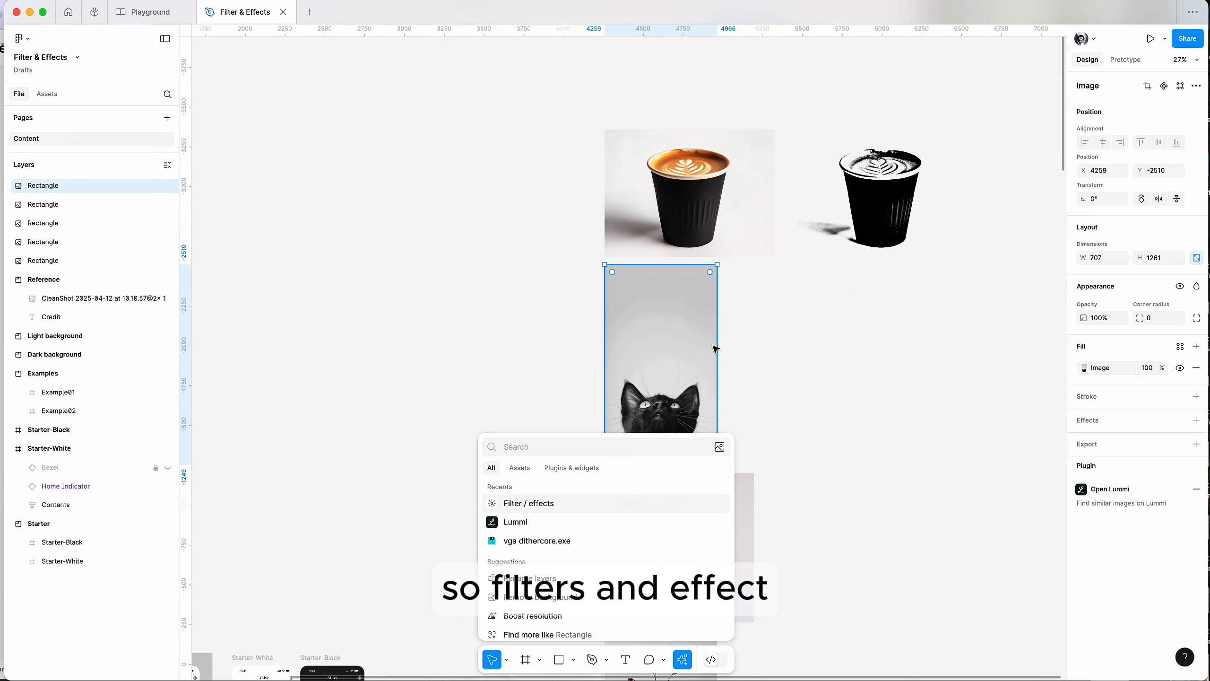
key("Return")
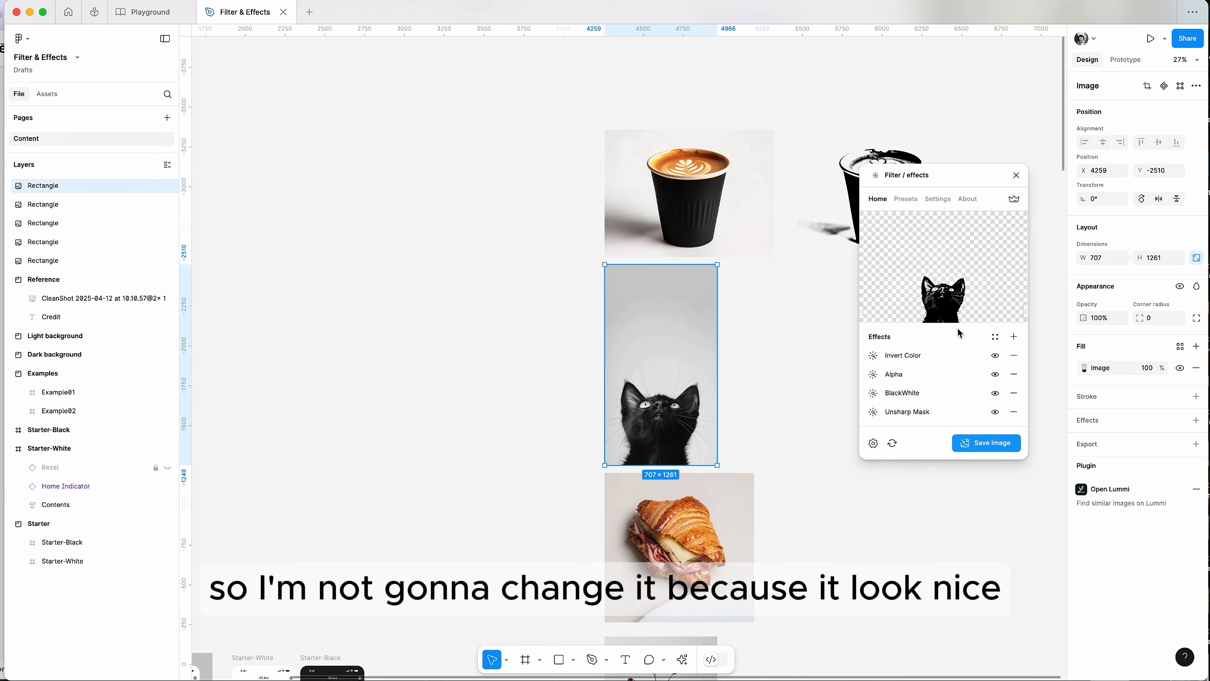
Save the filtered cat as a new image and place it beside its original, below the black-and-white cup
left_click(1000, 443)
scroll(714, 381, "right", 5)
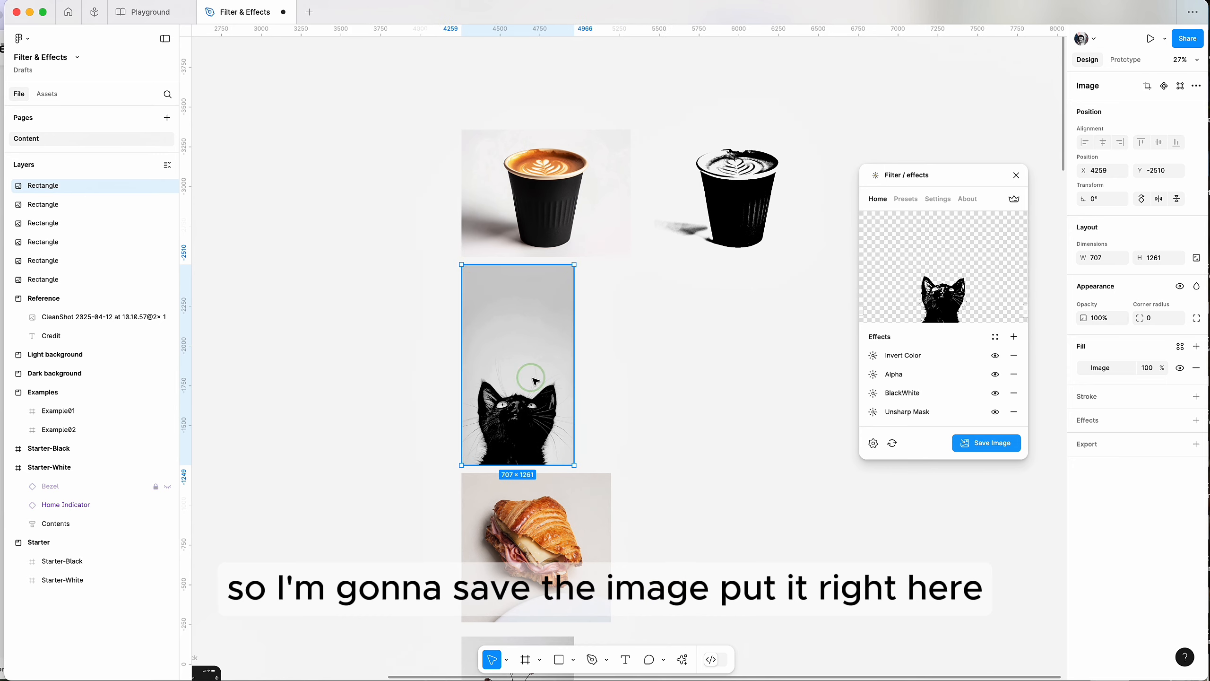
left_click_drag(532, 378, 746, 386)
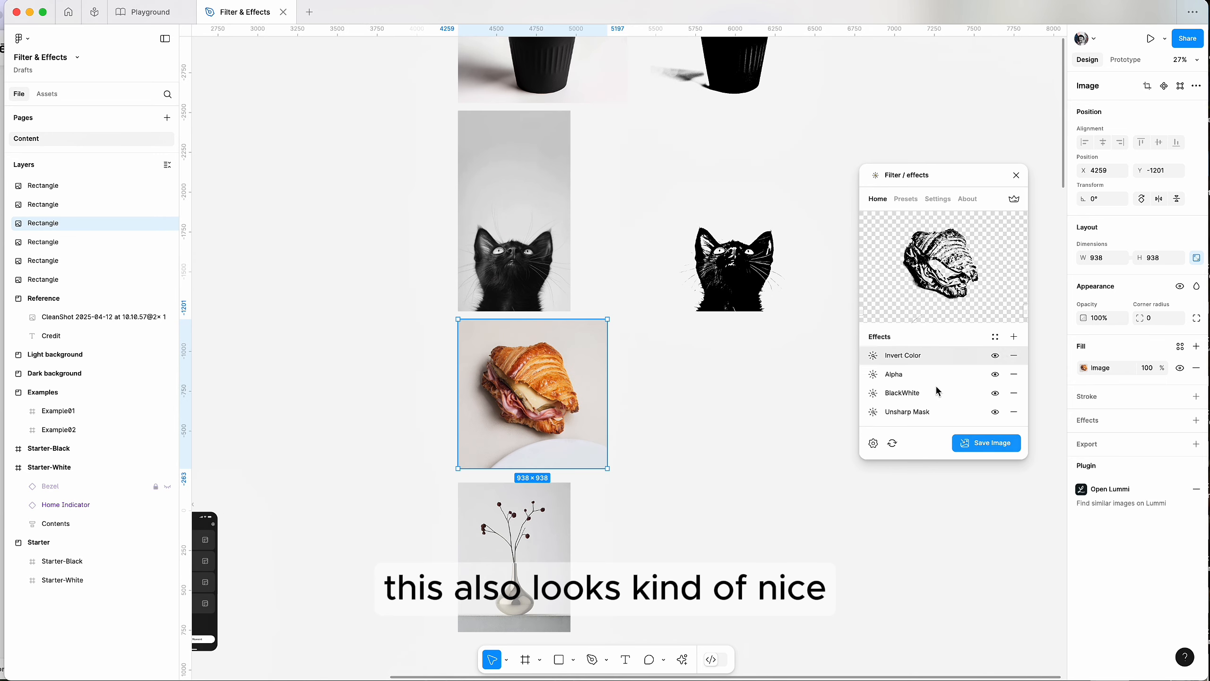
Fine-tune the BlackWhite effect's Threshold and Lower edge for the croissant sandwich photo
left_click(914, 394)
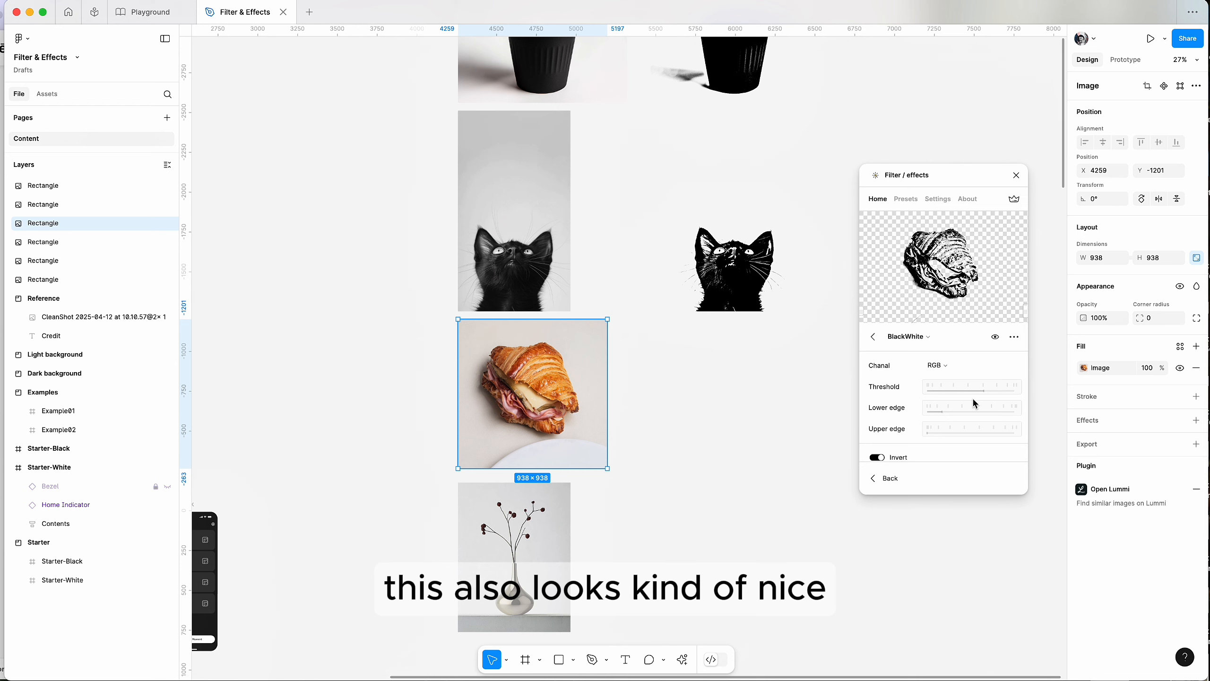
left_click_drag(980, 387, 938, 410)
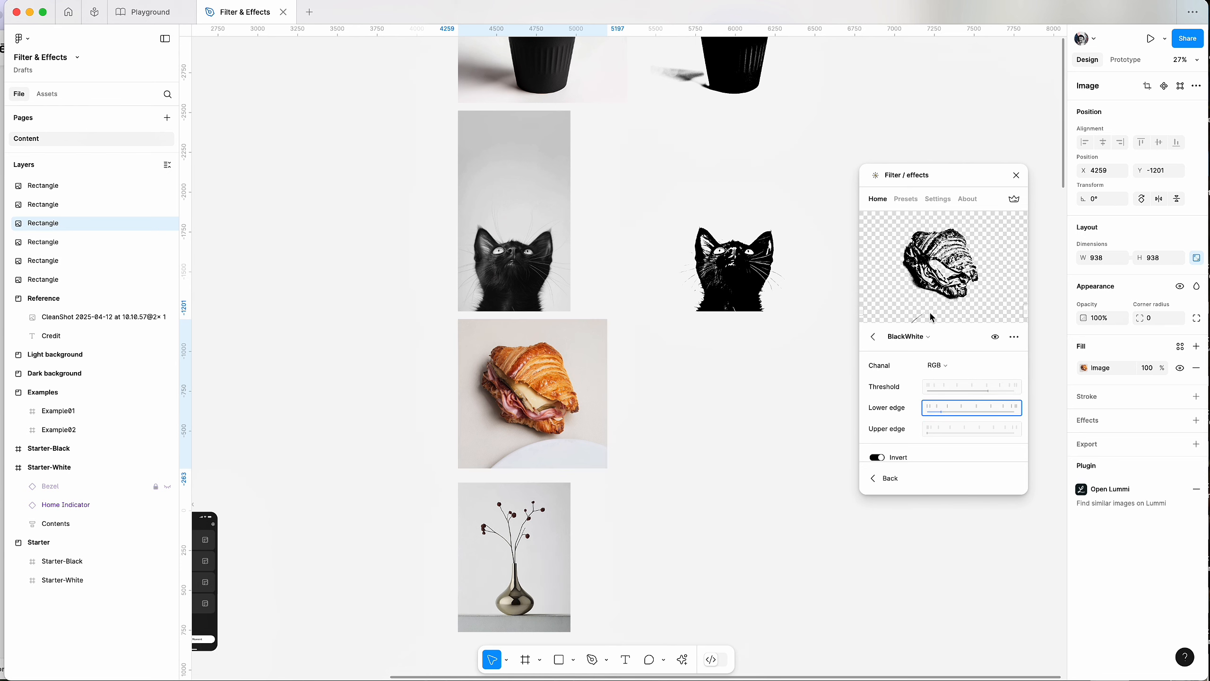
left_click(873, 336)
left_click(906, 387)
mouse_move(948, 411)
left_mouse_down()
mouse_move(935, 411)
mouse_move(939, 392)
left_mouse_up()
left_click(873, 336)
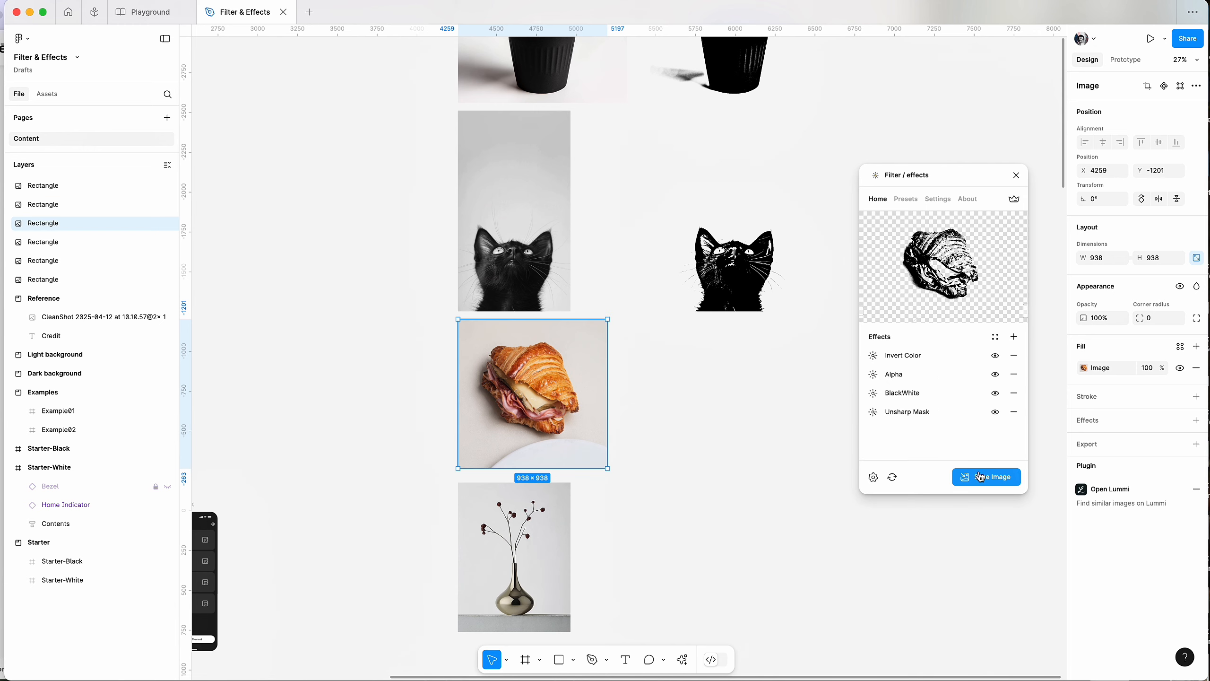
Save the filtered croissant as a new image and place it beside the original photo, below the black-and-white cat
left_click(986, 476)
left_click_drag(566, 444, 756, 453)
Save the filtered vase photo as a new image, align it beside its original, and close the plugin
scroll(756, 453, "down", 4)
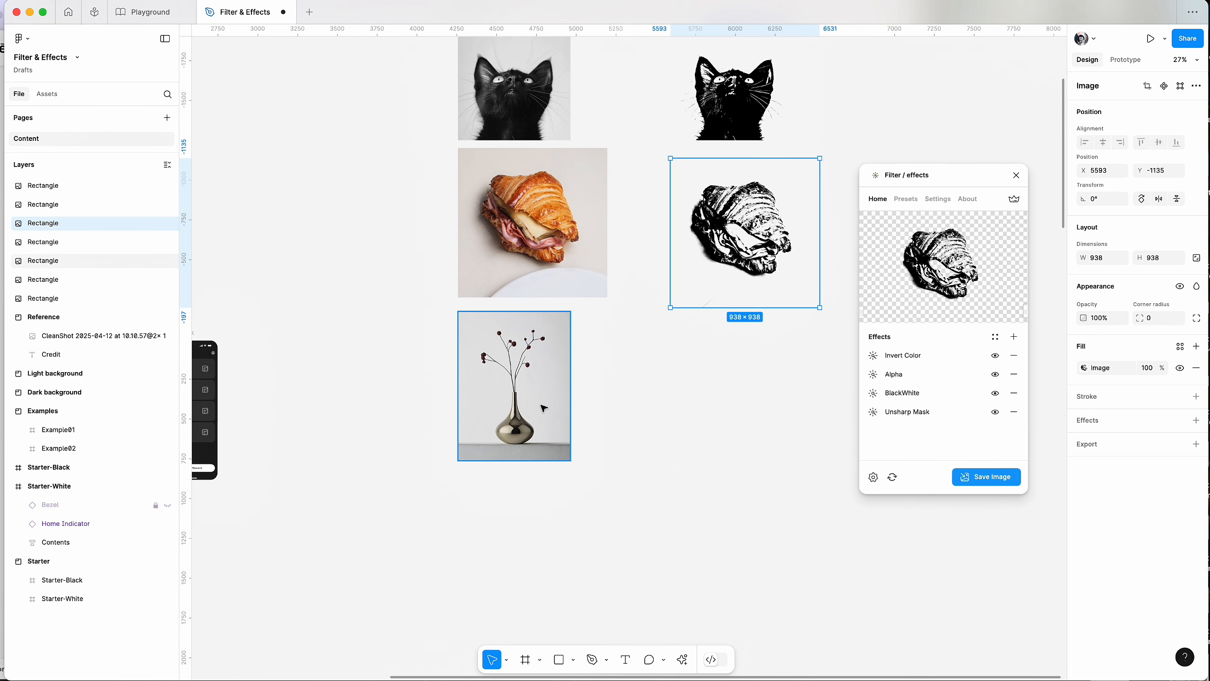
left_click(534, 401)
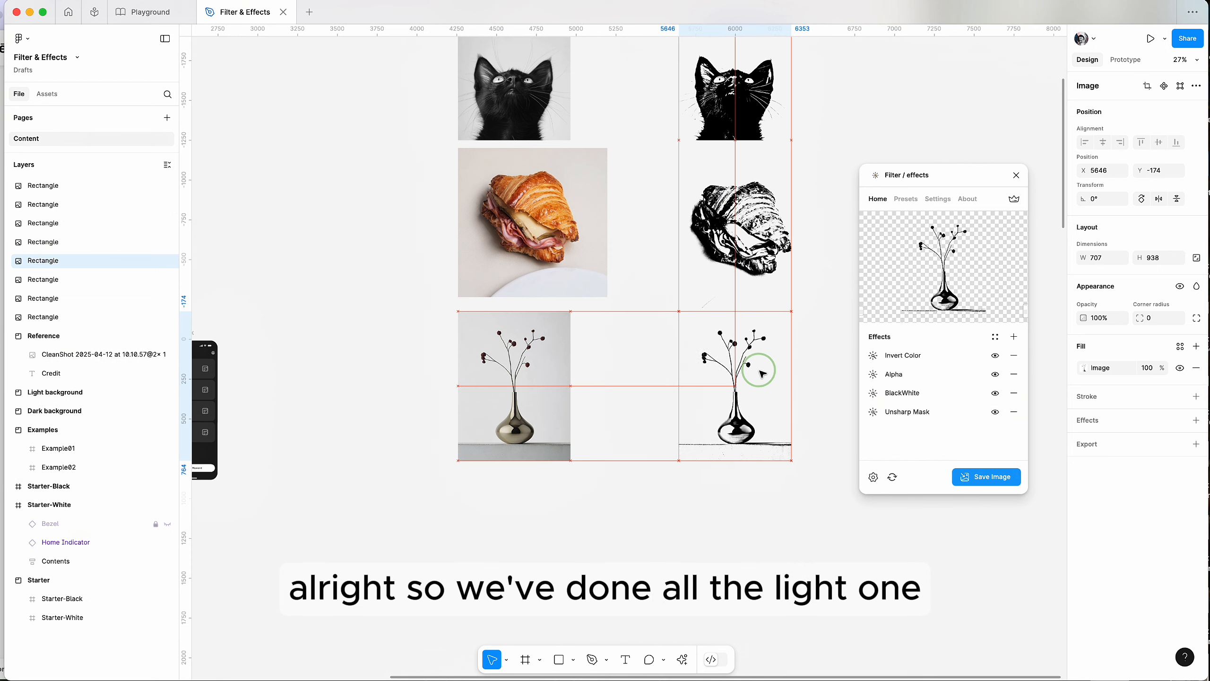
left_click_drag(762, 372, 764, 374)
left_click(805, 299)
left_click(1016, 175)
Copy the black-and-white cup and replace the Daily Journal card's placeholder icon with it on the spare Starter-White screen
scroll(914, 308, "up", 3)
scroll(914, 310, "up", 3)
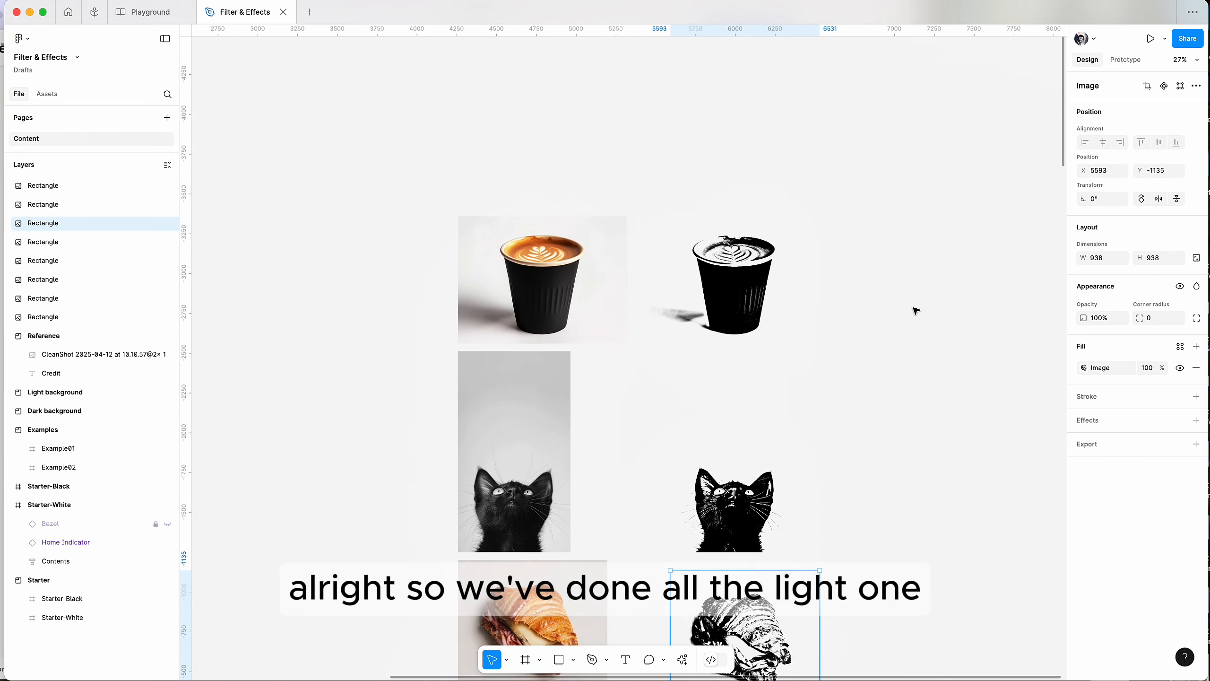
scroll(913, 311, "down", 3)
left_click(791, 191)
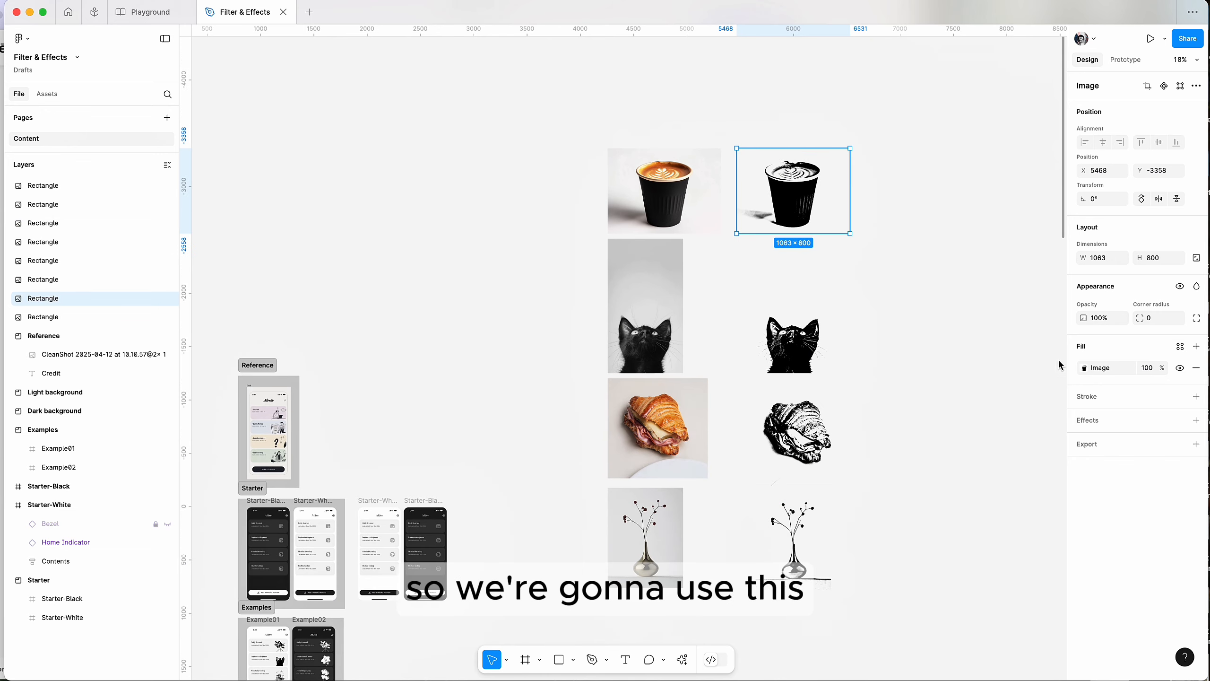
scroll(791, 211, "down", 5)
scroll(805, 216, "left", 2)
scroll(762, 248, "left", 2)
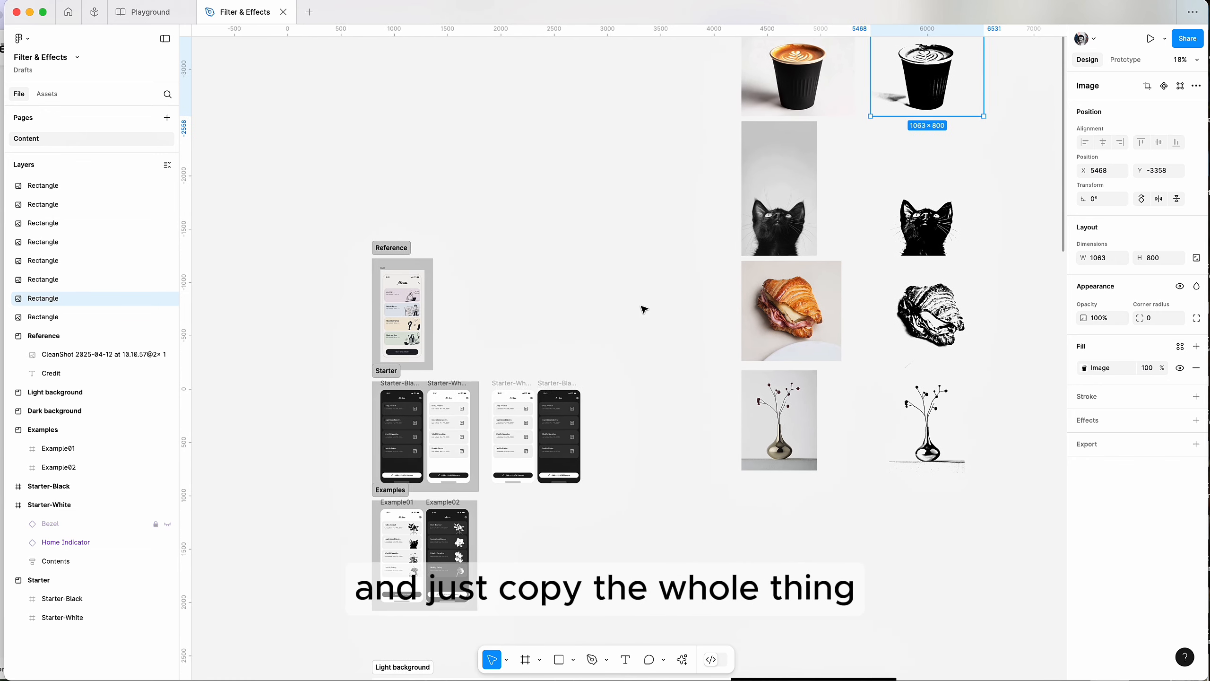
scroll(929, 157, "up", 2)
scroll(672, 268, "left", 2)
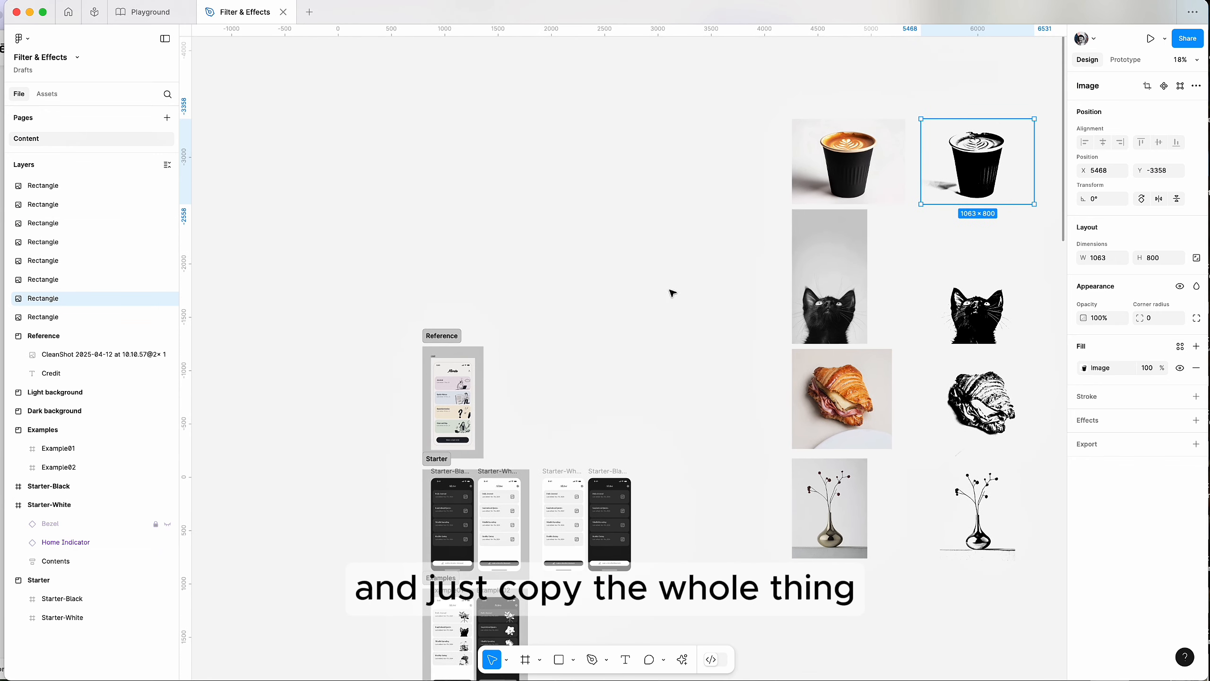
scroll(590, 514, "up", 8)
left_click(466, 451, "super")
left_click(544, 453, "super")
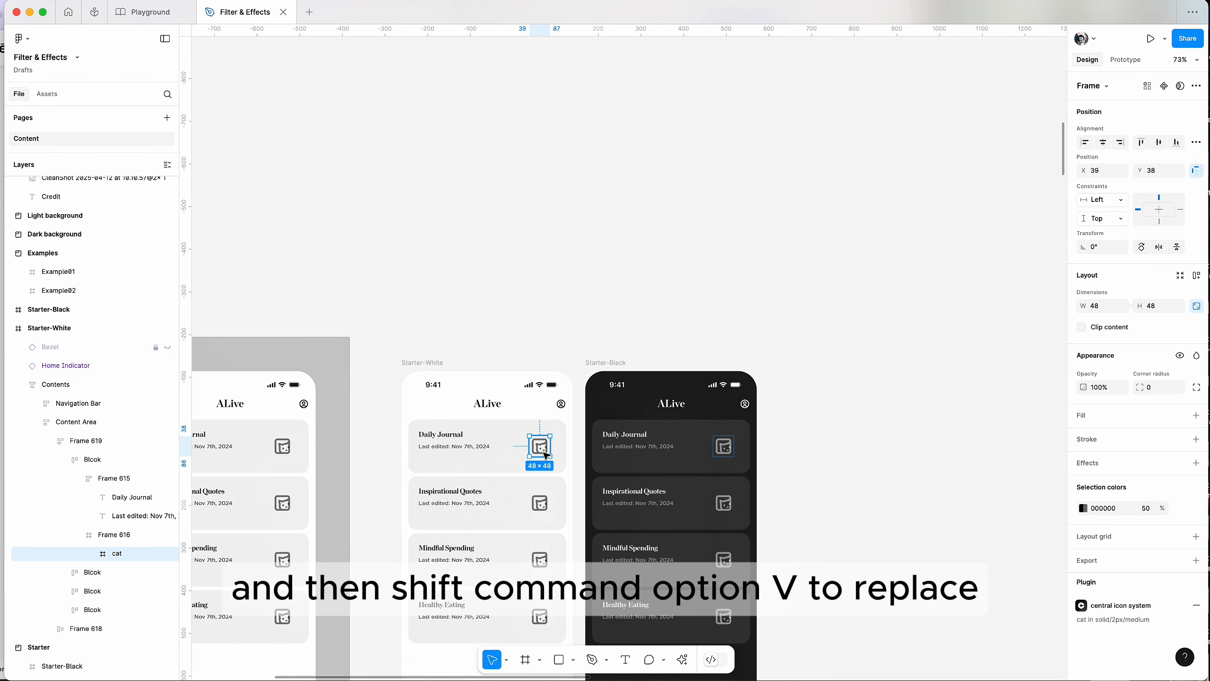
key("shift+super+alt+v")
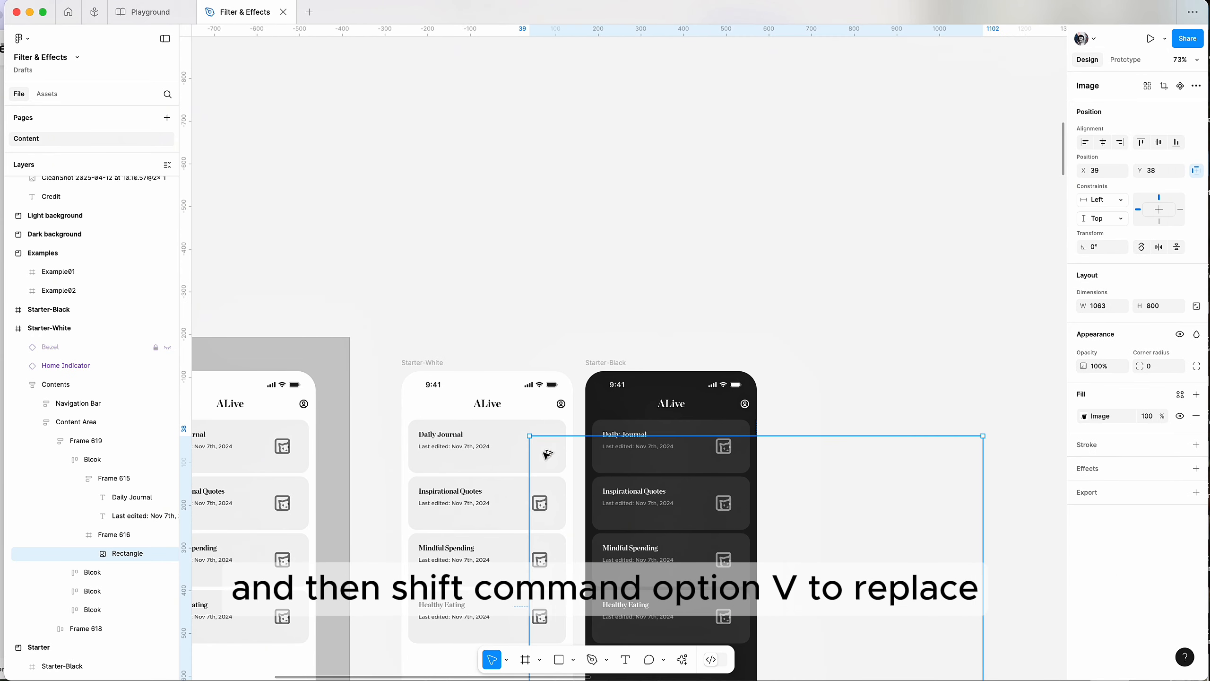
Scale the pasted cup down to about 130 × 98 and center it in the Daily Journal card's image area
scroll(601, 439, "down", 7)
scroll(615, 437, "up", 3)
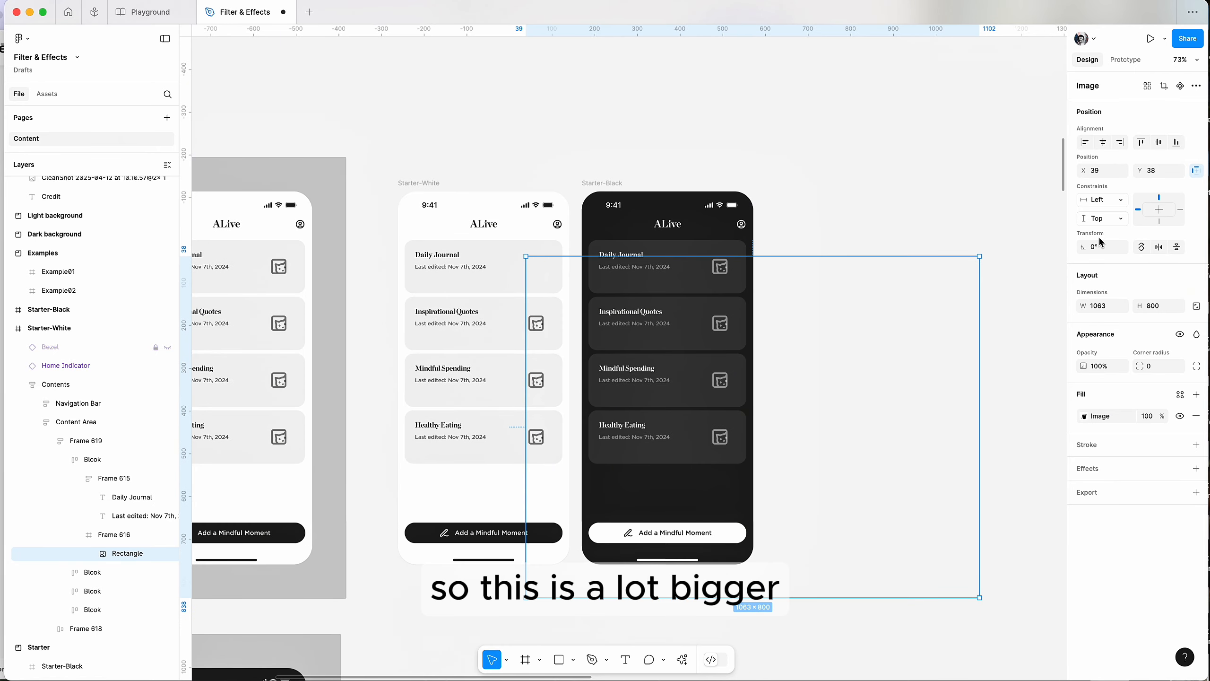
left_click_drag(980, 598, 582, 284)
left_click(1103, 142)
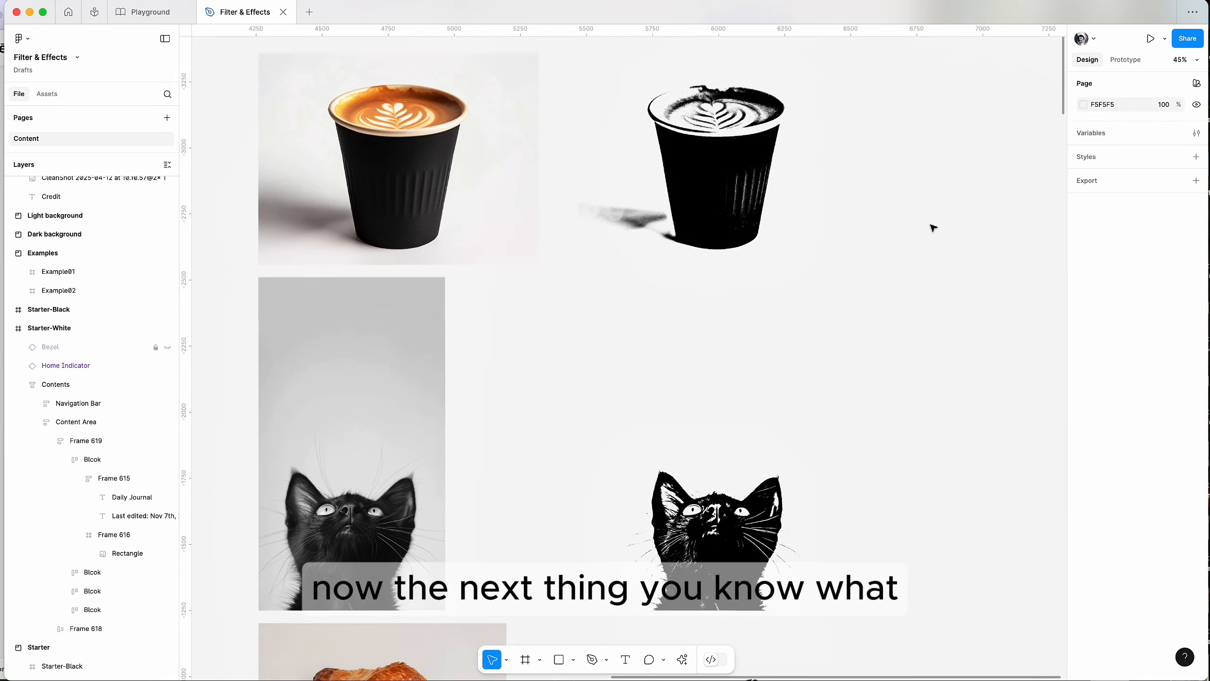
Copy the cup illustration from the Daily Journal card on the spare Starter-White screen
scroll(737, 533, "down", 10)
scroll(737, 532, "left", 12)
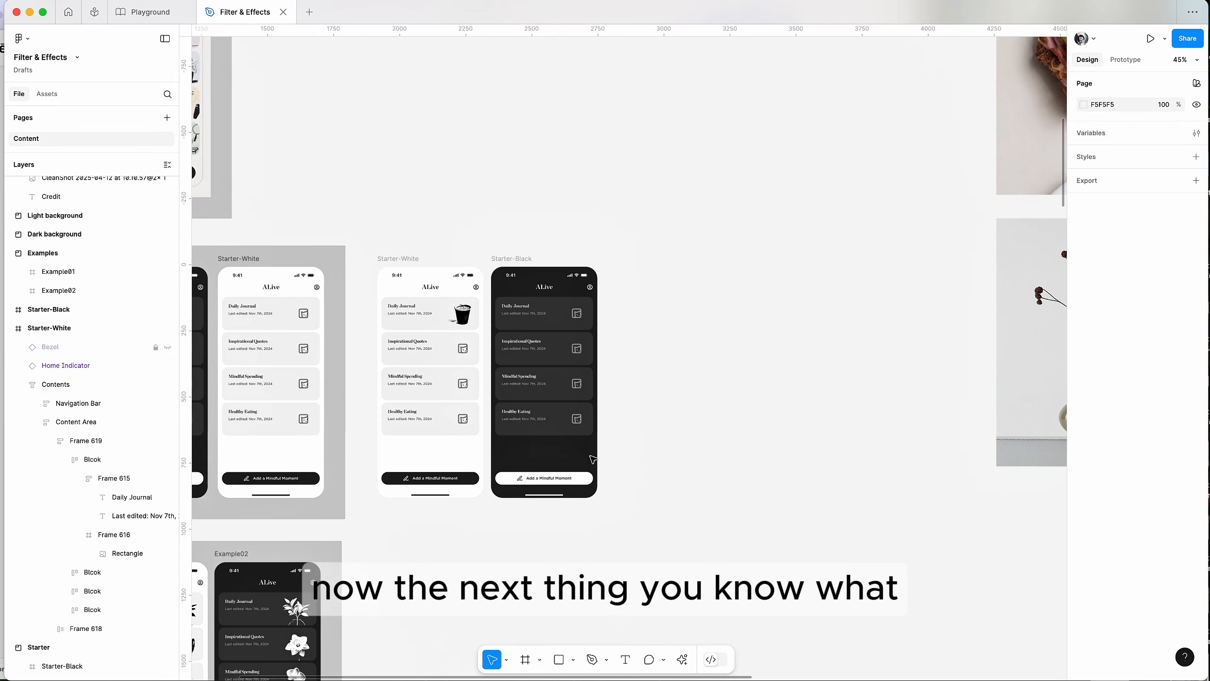
scroll(422, 315, "up", 5)
left_click(530, 322)
left_click(530, 322)
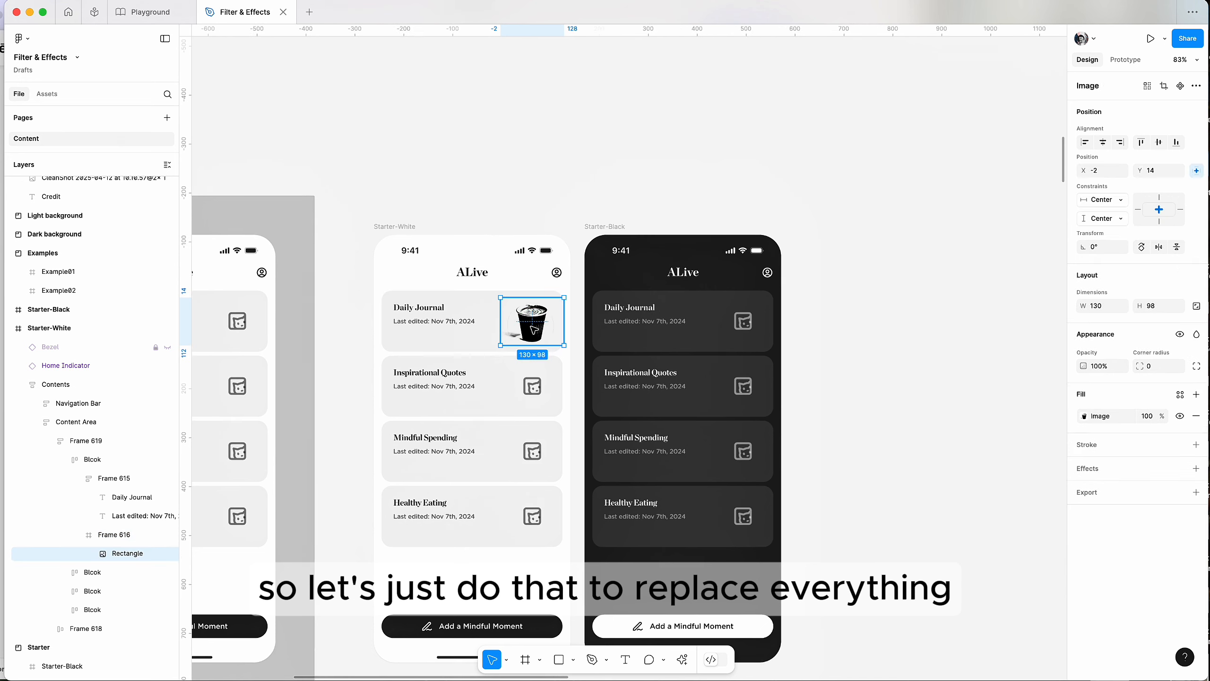
key("super+c")
Replace the placeholder icons in the Inspirational Quotes, Mindful Spending and Healthy Eating cards with the copied cup image
double_click(532, 395)
double_click(532, 395)
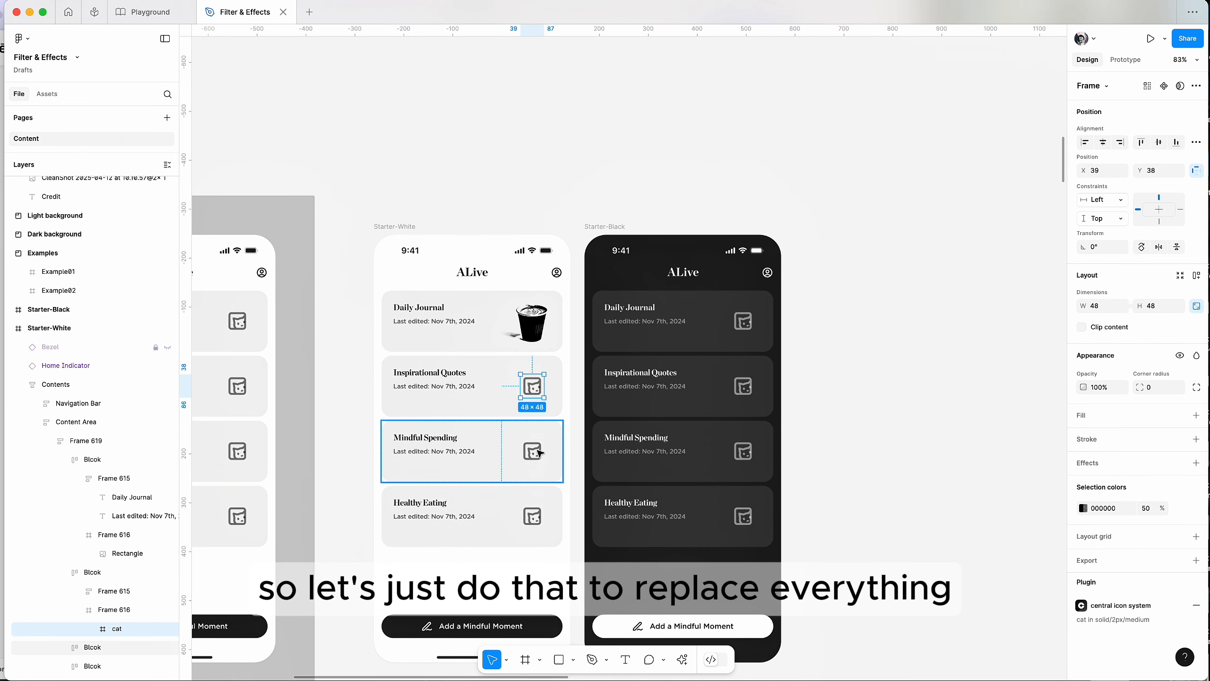
double_click(537, 453, "shift")
double_click(538, 453, "shift")
double_click(533, 515, "shift")
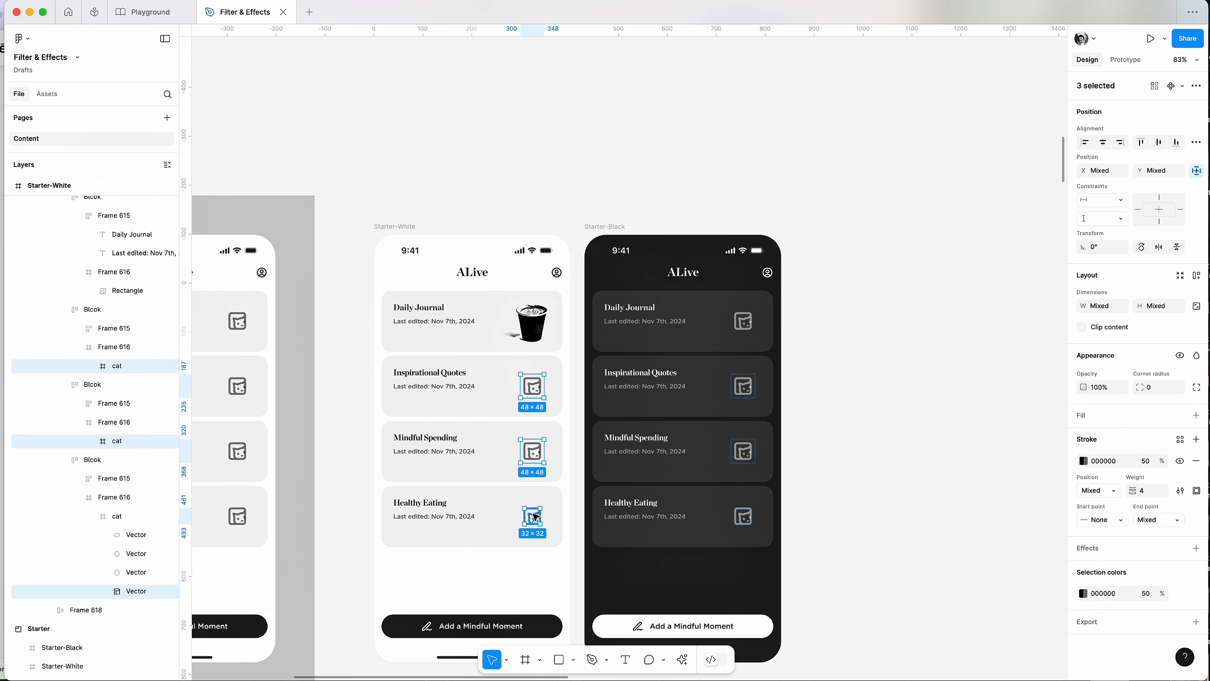
key("super+shift+r")
left_click_drag(552, 405, 536, 392)
left_click(870, 400)
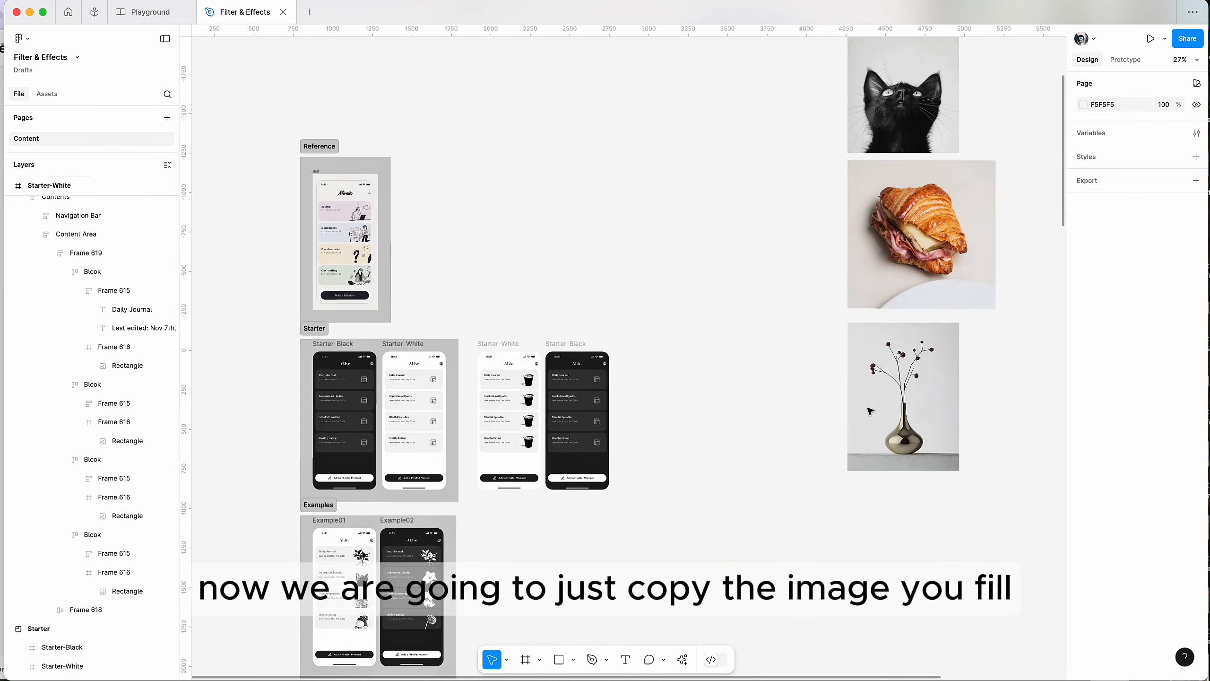
Copy the black-and-white cat's image fill onto the Inspirational Quotes card's picture and remove the cup fill from it
scroll(870, 411, "up", 5)
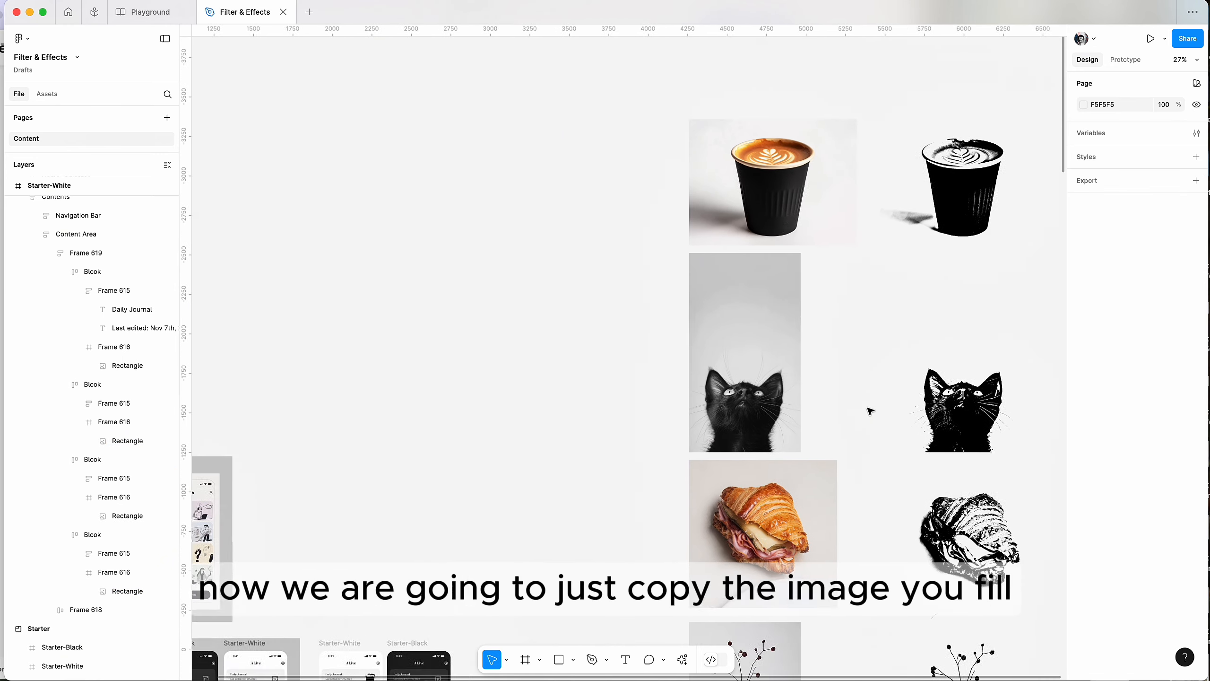
left_click(742, 411)
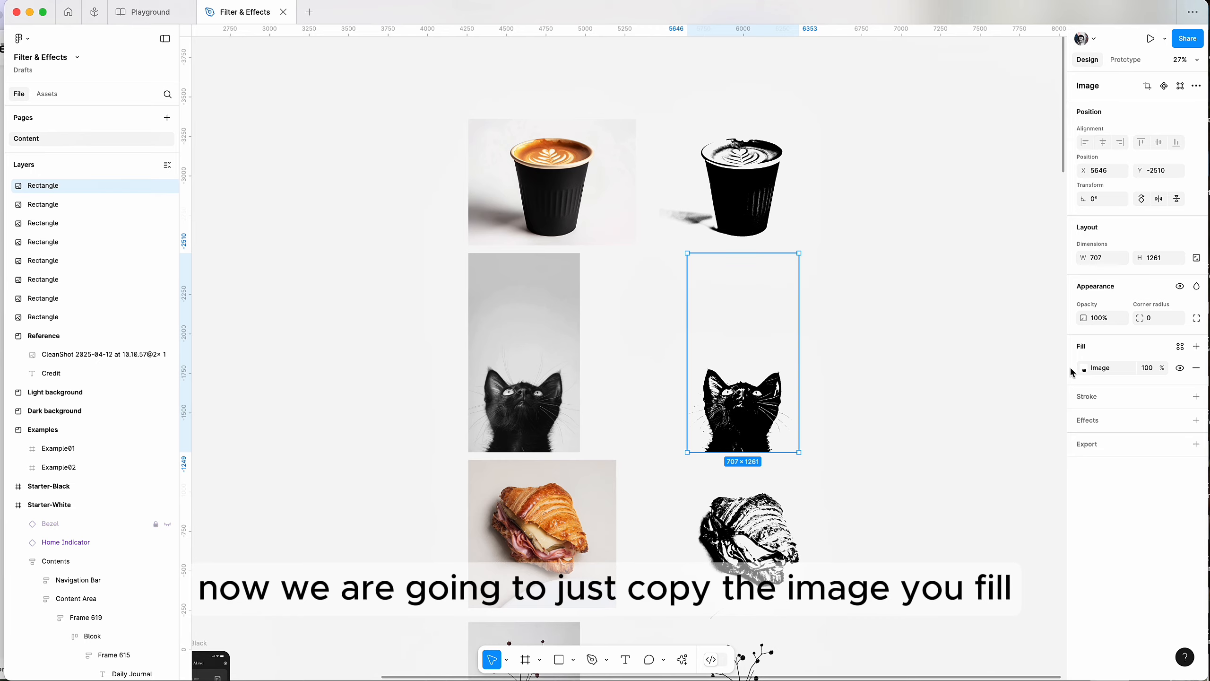
scroll(398, 408, "left", 6)
scroll(397, 408, "down", 8)
scroll(540, 486, "up", 3)
scroll(758, 305, "up", 3)
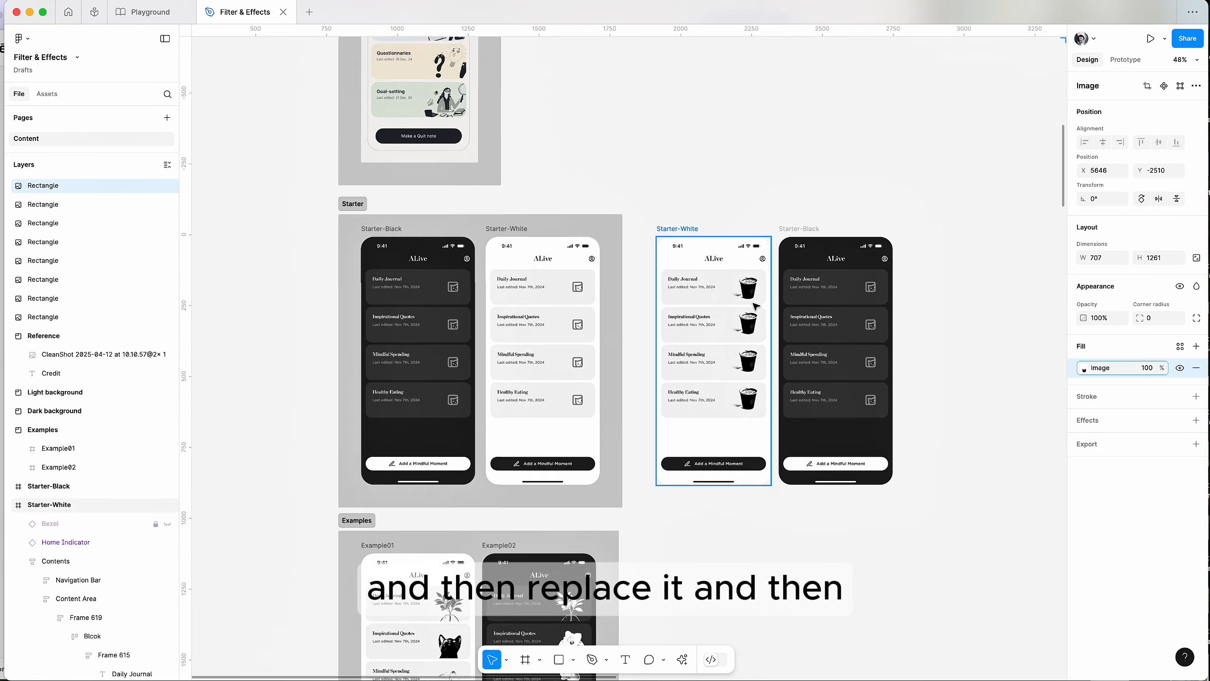
scroll(758, 305, "up", 5)
scroll(758, 373, "up", 1)
left_click(753, 371)
key("super+v")
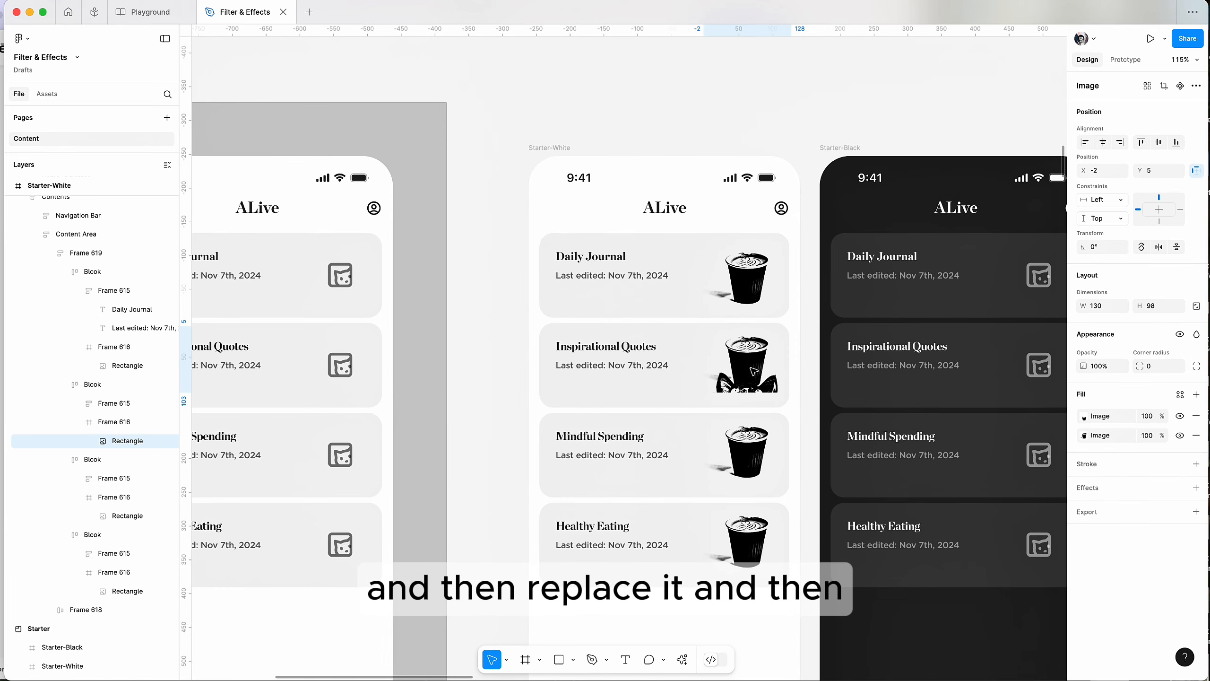
left_click(1196, 436)
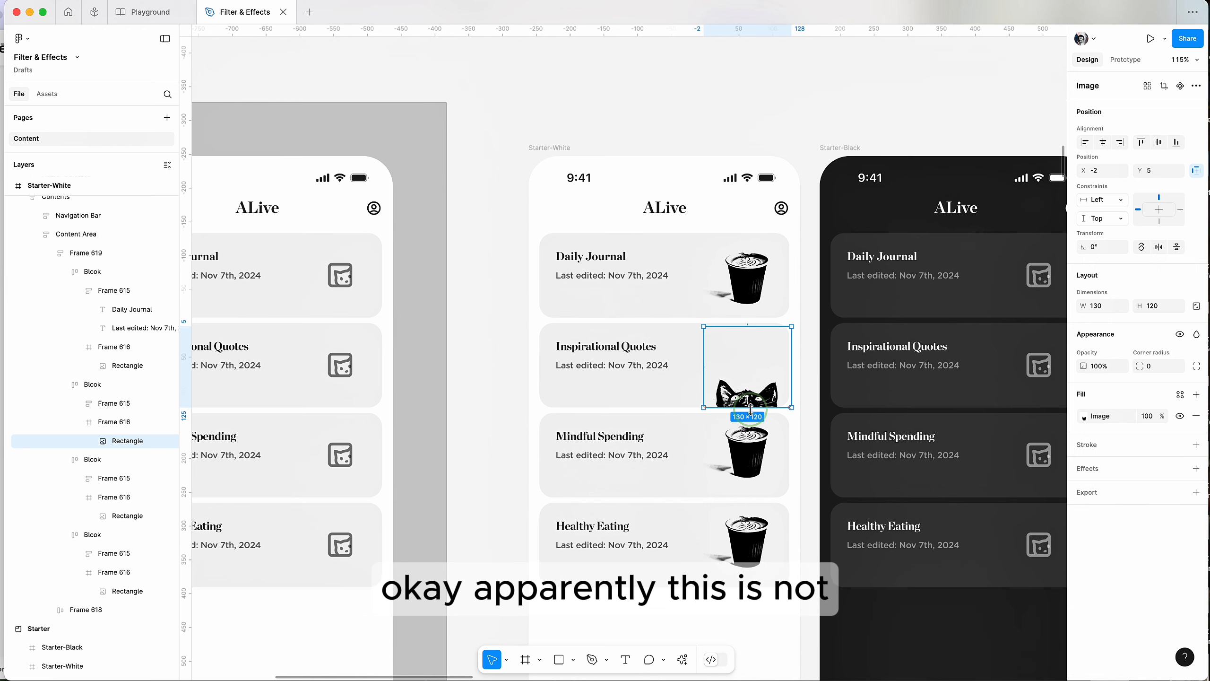
Crop the cat's image fill in its 130 × 120 box so the head and chest fill the Inspirational Quotes picture area
double_click(746, 380)
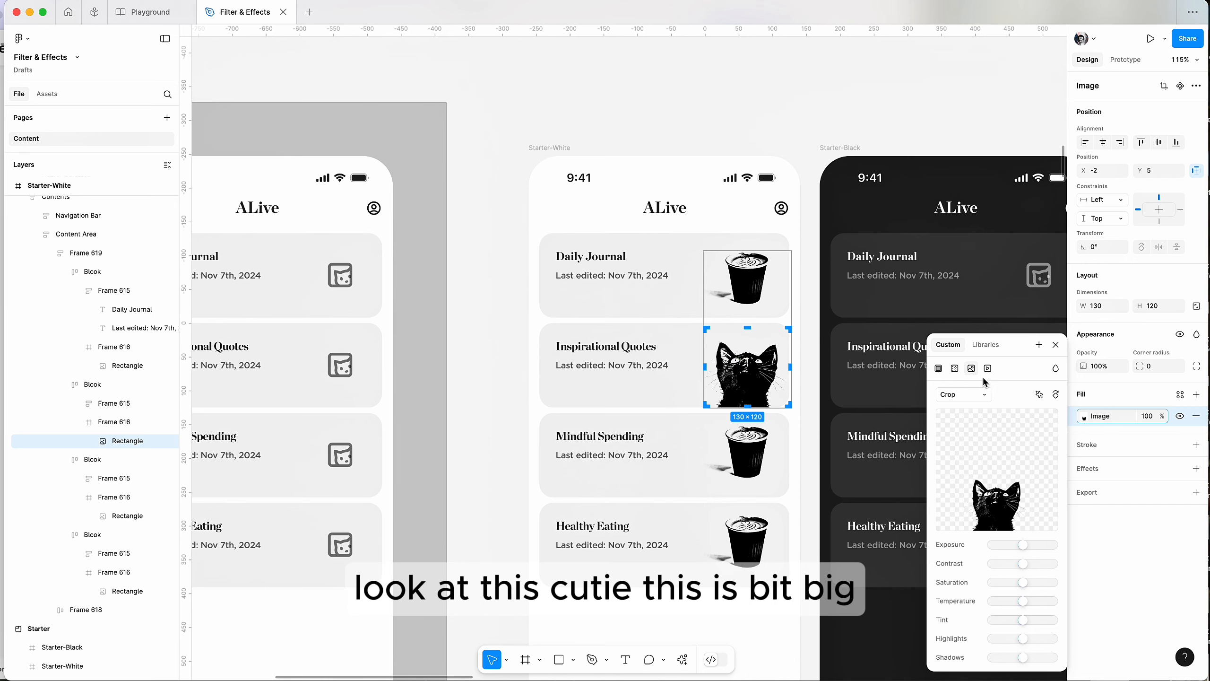
left_click(1056, 345)
scroll(868, 336, "left", 2)
left_click_drag(857, 336, 849, 339)
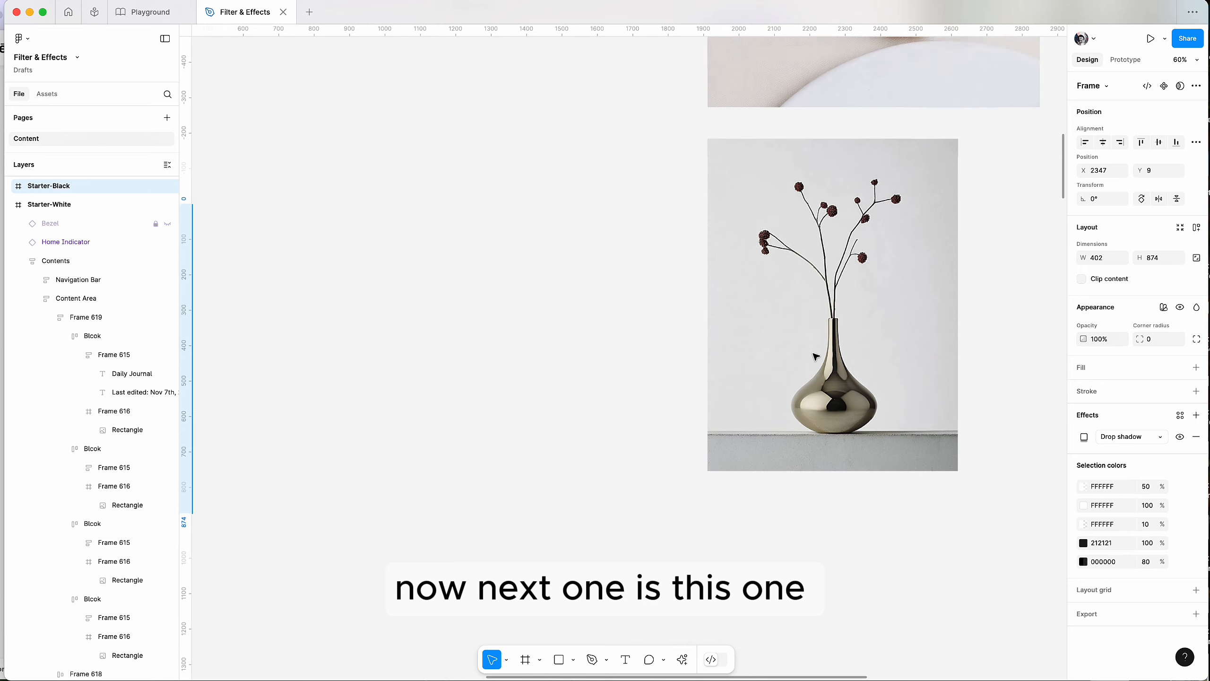
Swap the Mindful Spending card's cup for the black-and-white croissant, then move it down and scale it to about 119 × 90
scroll(810, 354, "up", 5)
scroll(810, 355, "down", 3)
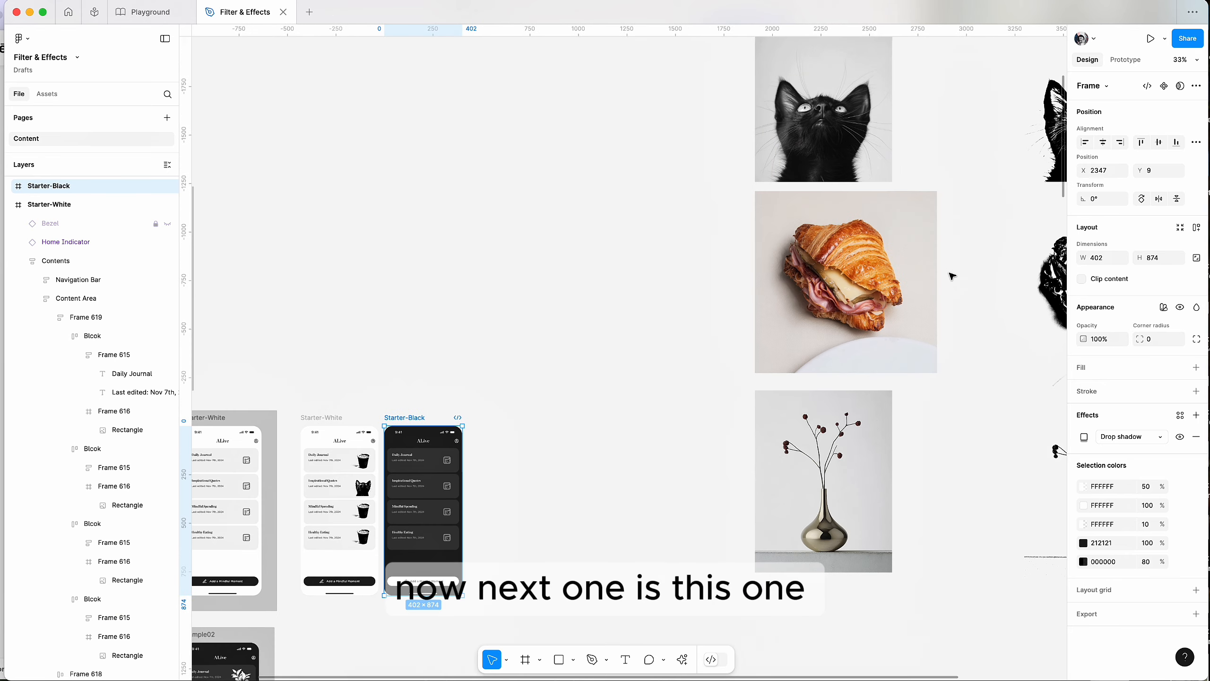
scroll(952, 276, "right", 3)
left_click(952, 275)
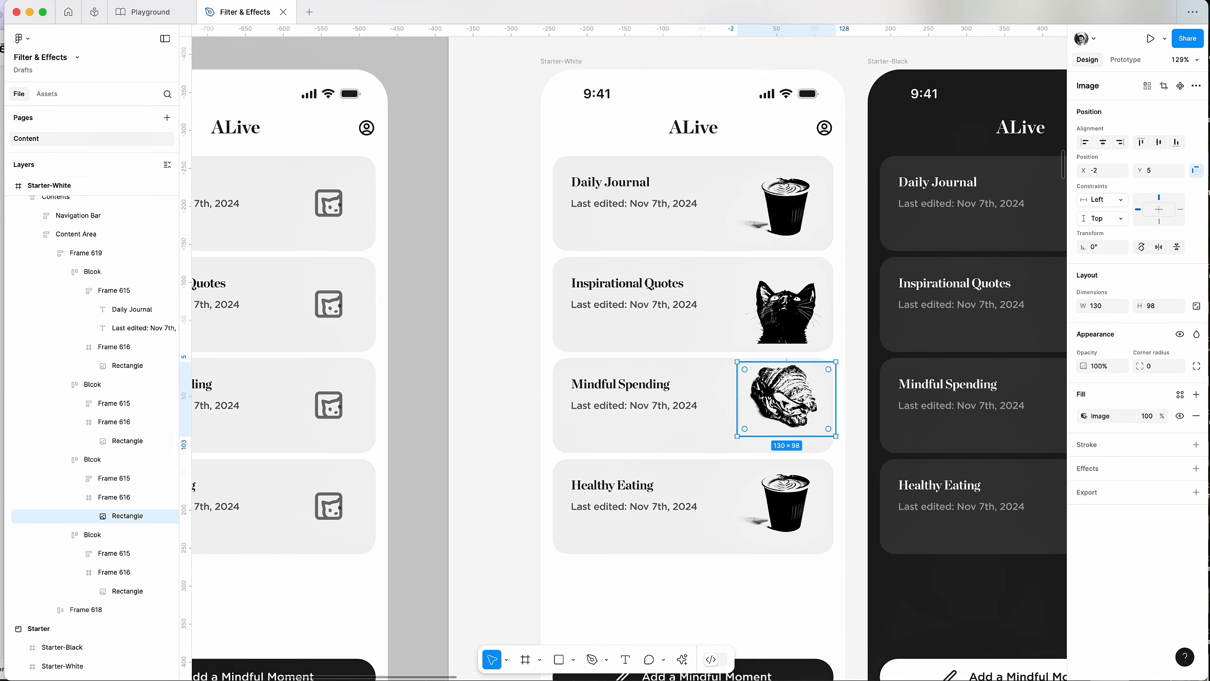
left_click_drag(783, 403, 783, 415)
left_click_drag(737, 447, 746, 434)
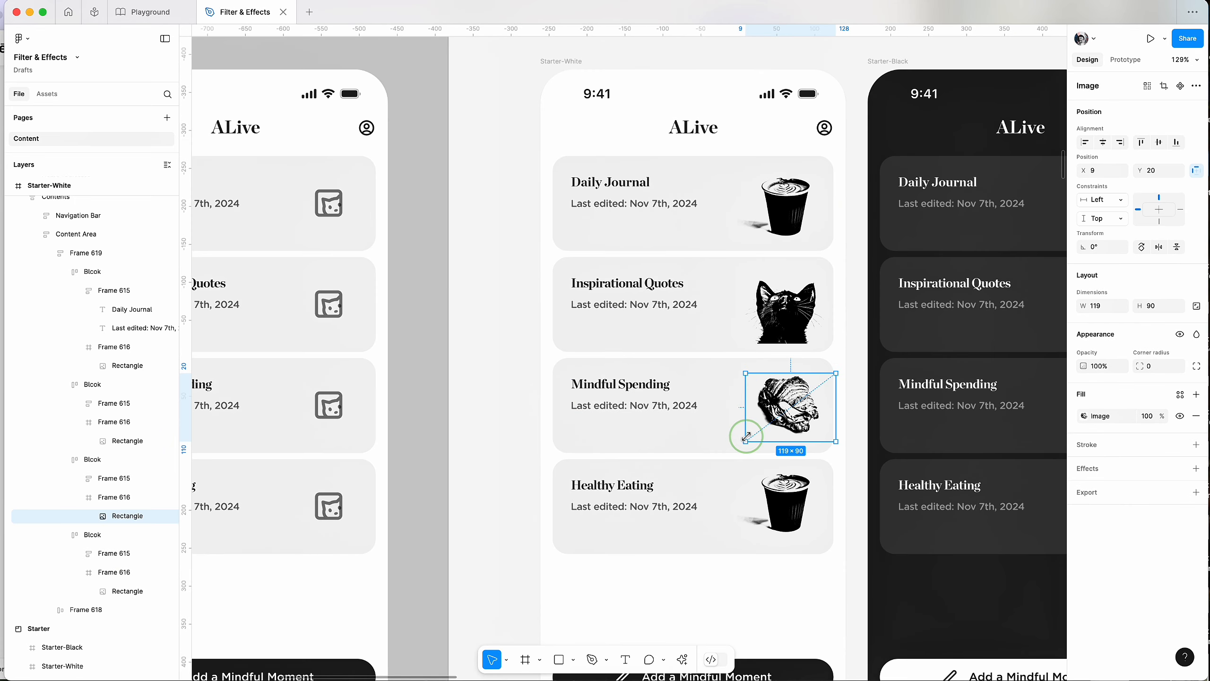
left_click(867, 387)
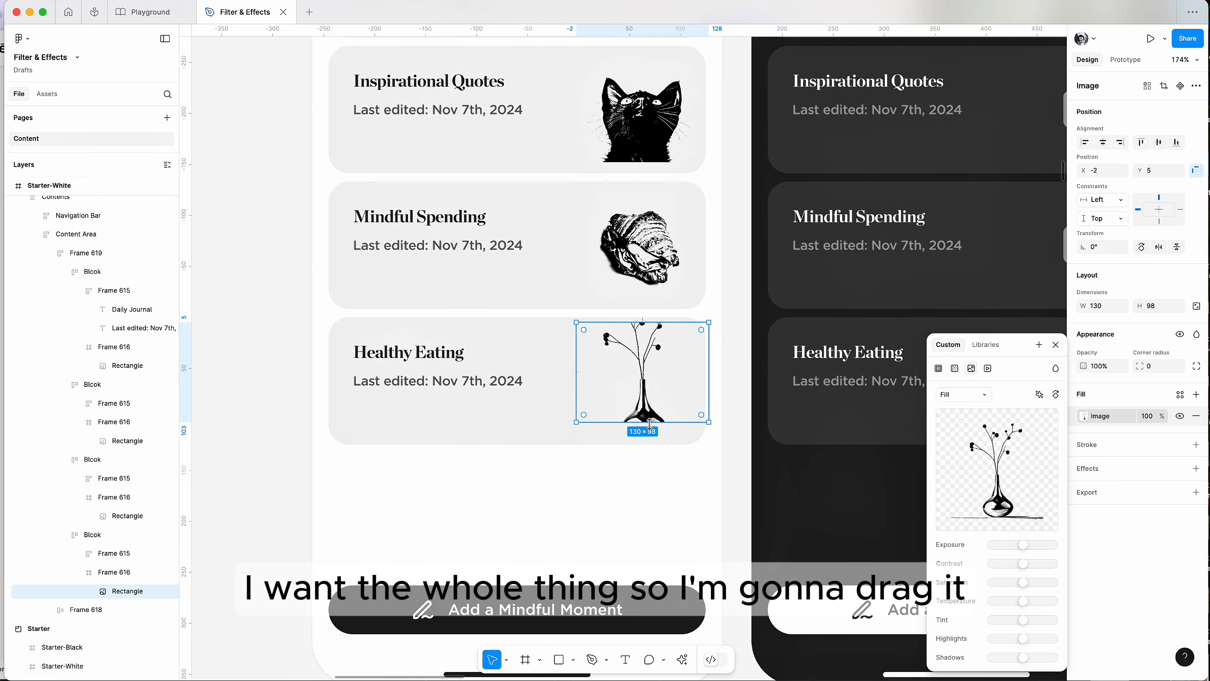
Resize the vase illustration in the Healthy Eating card to about 103 × 137 so the whole vase shows
left_click_drag(647, 427, 683, 459)
left_click_drag(683, 460, 724, 411)
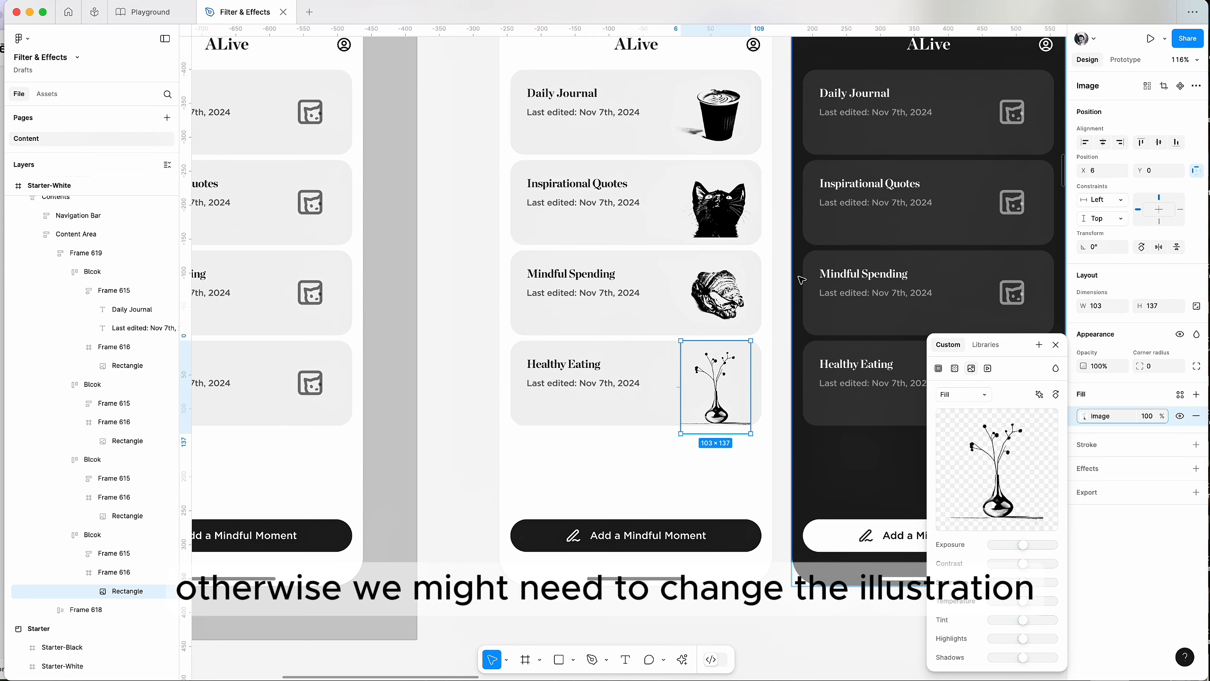
left_click(794, 291)
Review the illustrated Starter-White screen and compare it with the Starter-Black screen beside it
scroll(793, 291, "right", 2)
scroll(795, 291, "down", 5)
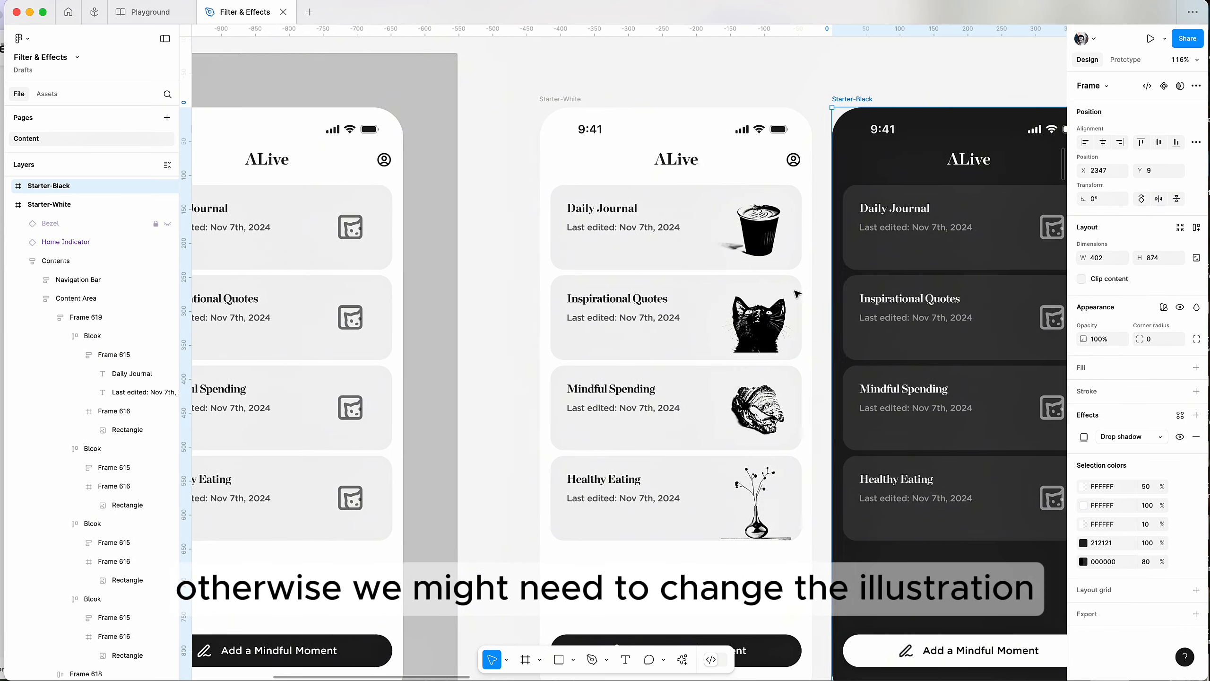
scroll(796, 293, "right", 2)
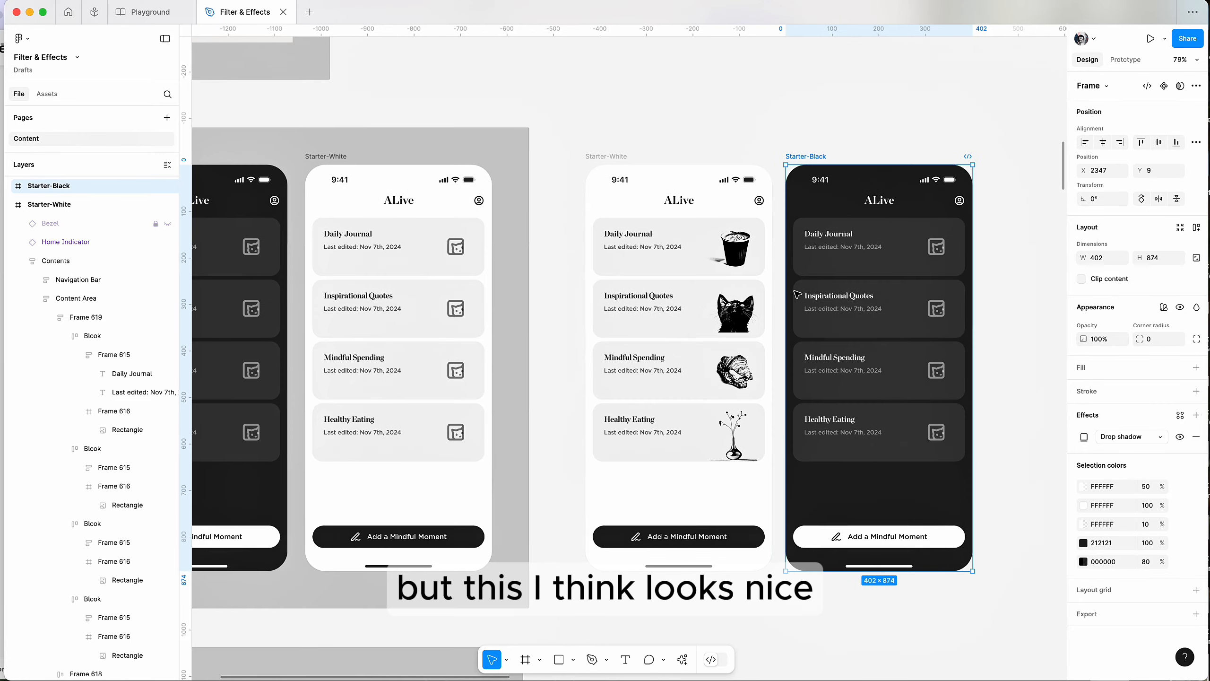
scroll(762, 303, "down", 1)
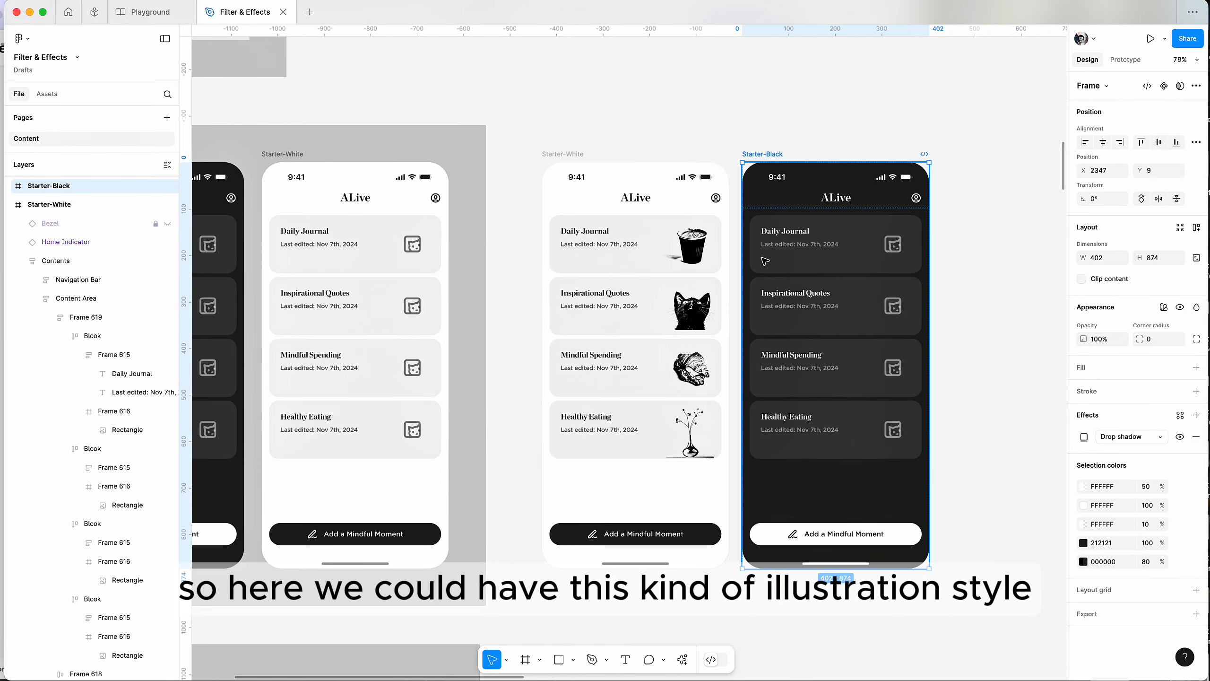
scroll(734, 410, "right", 2)
scroll(732, 410, "down", 5)
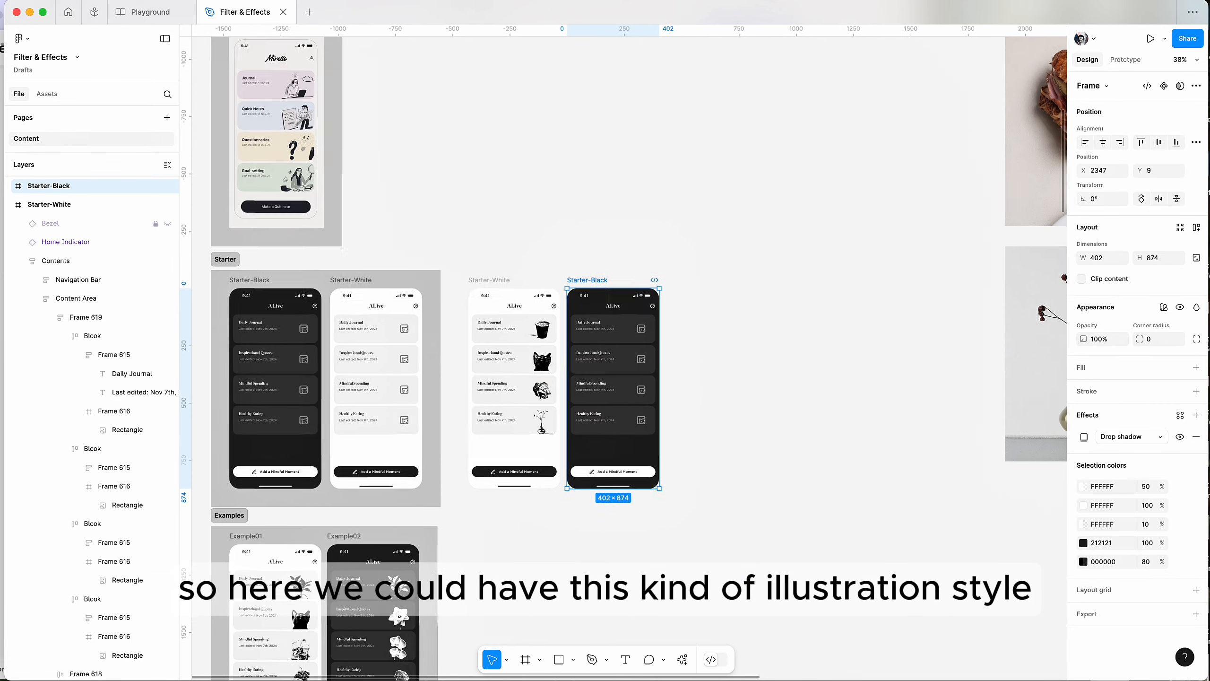
scroll(537, 393, "up", 5)
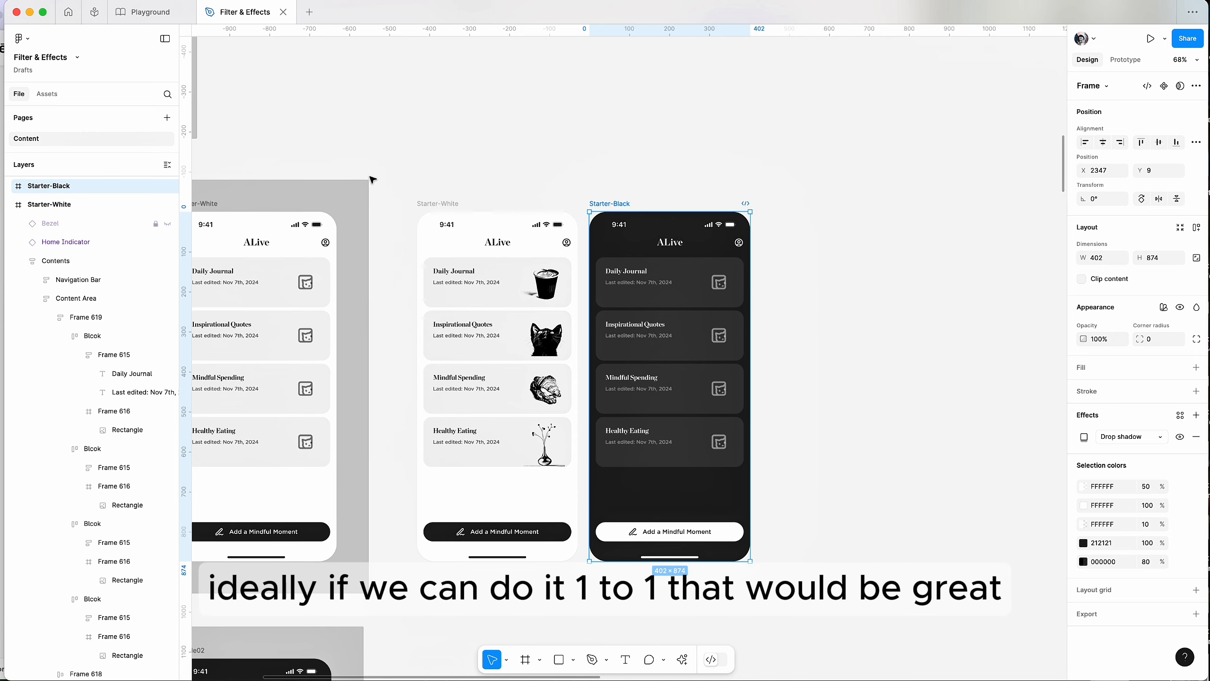
left_click(424, 204)
left_click(620, 206)
scroll(855, 326, "right", 5)
scroll(855, 326, "left", 3)
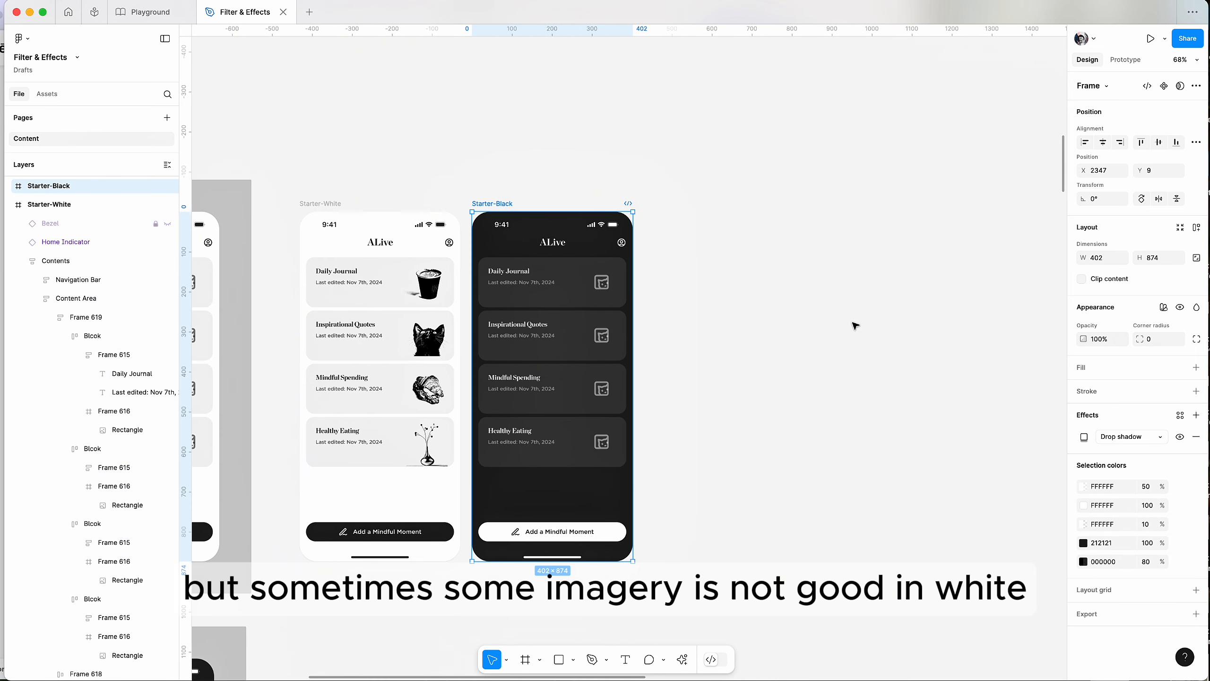
scroll(855, 326, "left", 3)
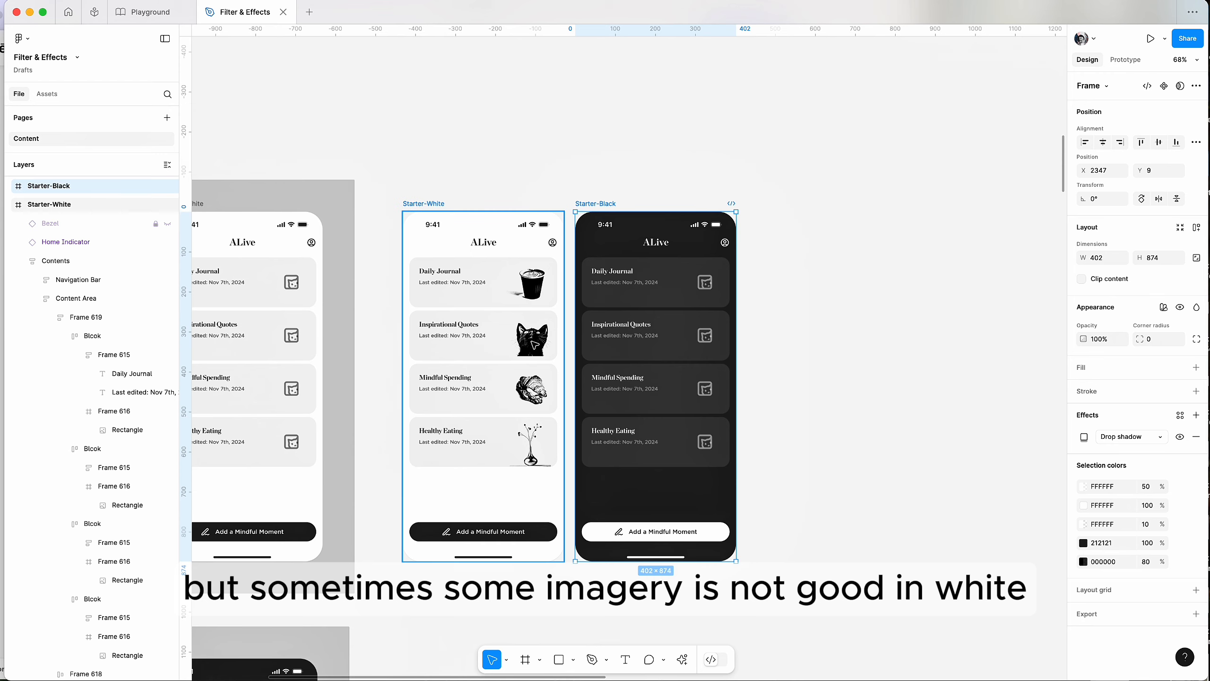
scroll(853, 372, "down", 5)
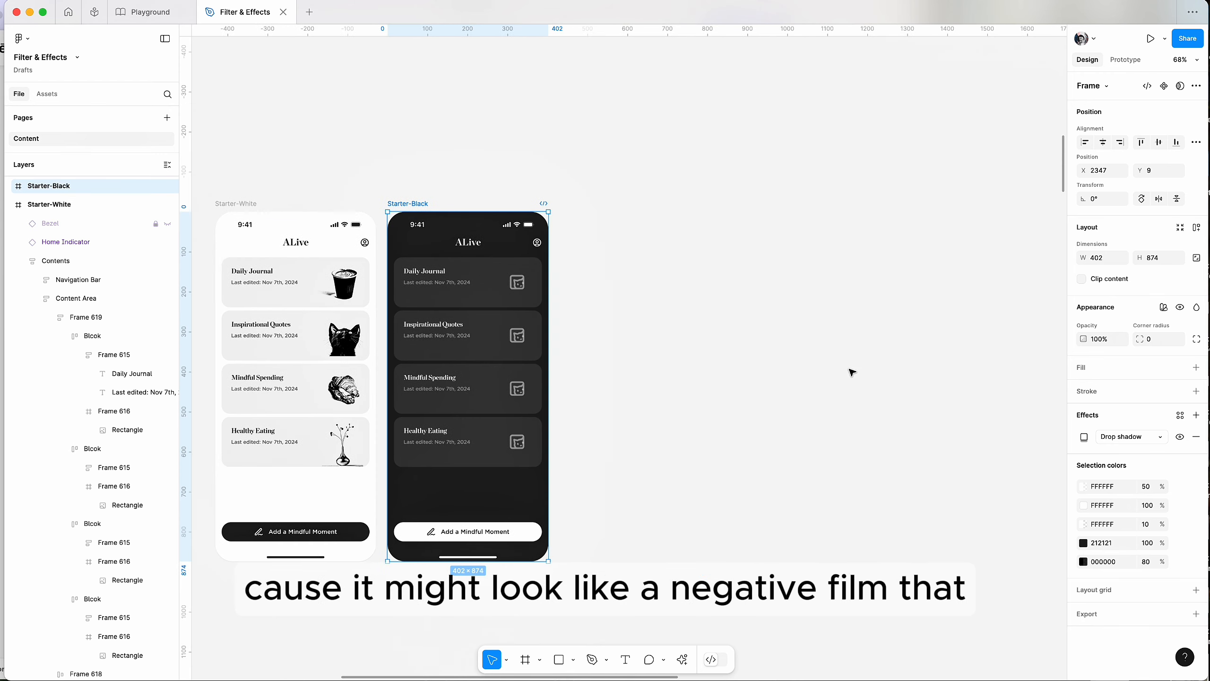
scroll(853, 372, "right", 2)
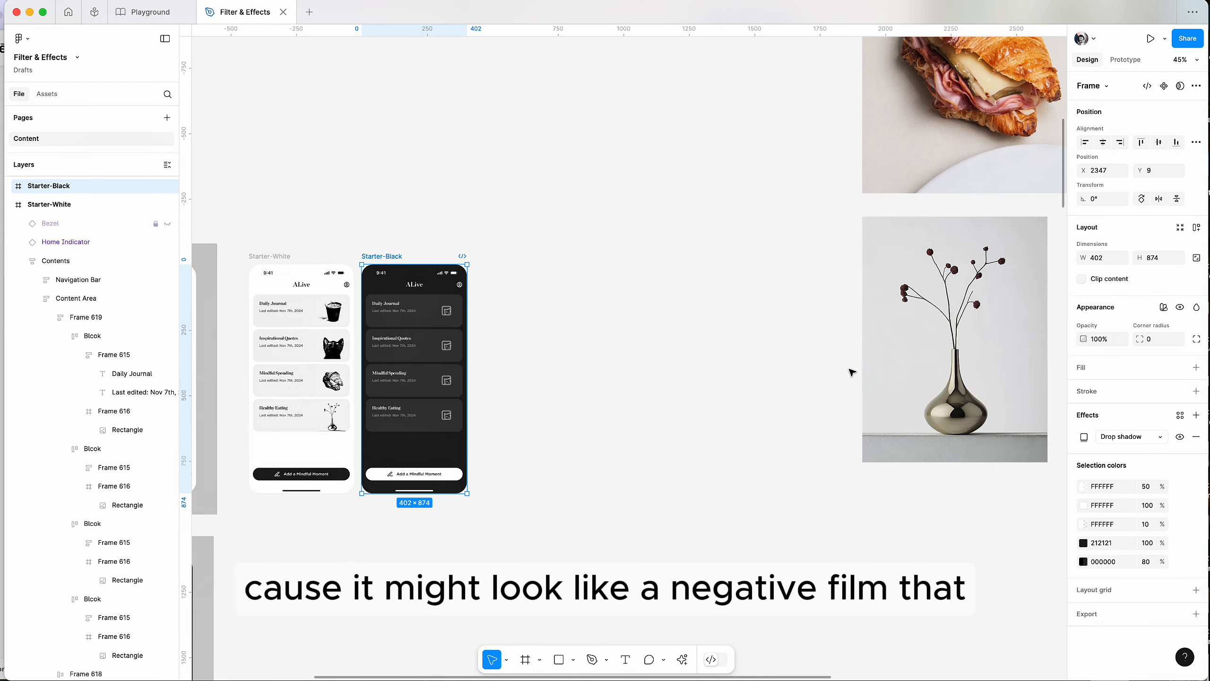
Open Filter / effects on the large black-and-white cup and remove every effect except Invert Color
scroll(852, 373, "down", 4)
scroll(853, 373, "up", 10)
scroll(853, 372, "right", 8)
scroll(853, 373, "down", 3)
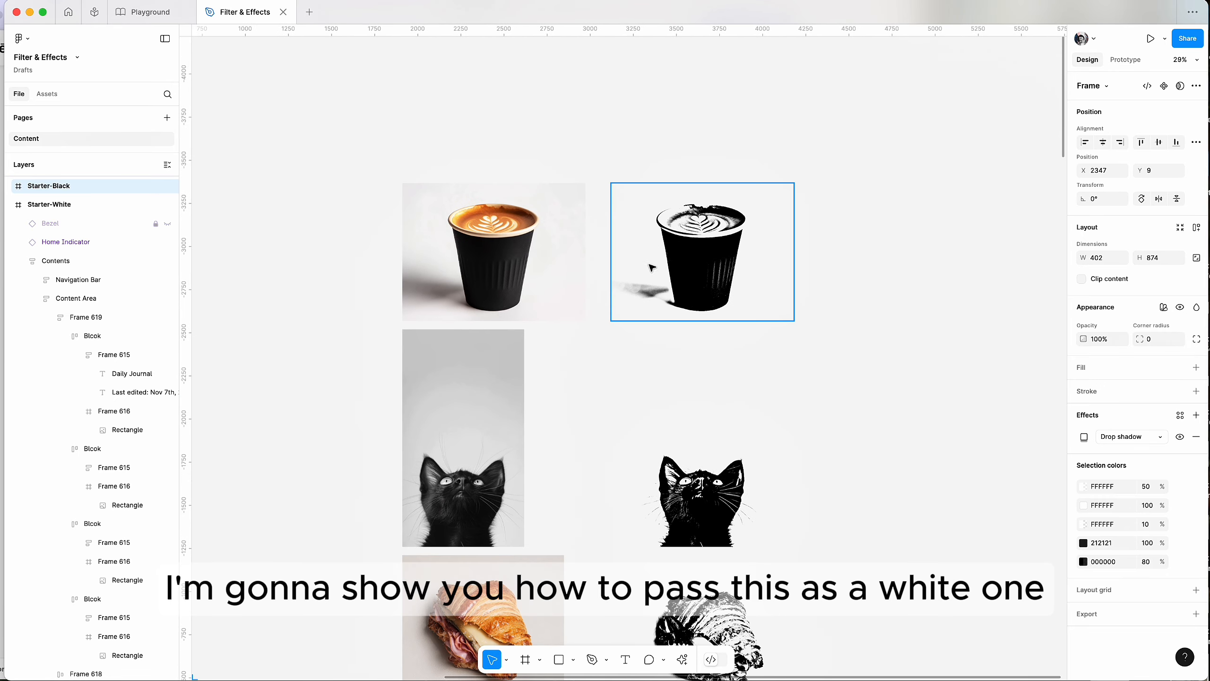
left_click(715, 287)
scroll(716, 287, "right", 4)
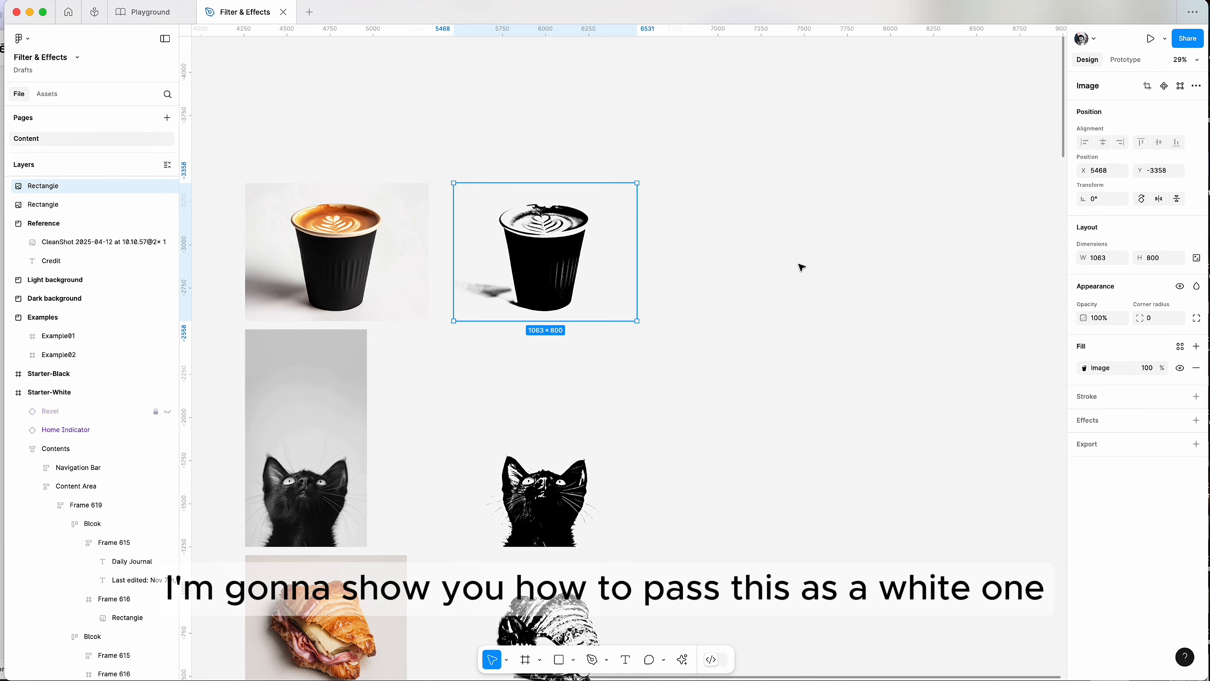
scroll(800, 266, "right", 1)
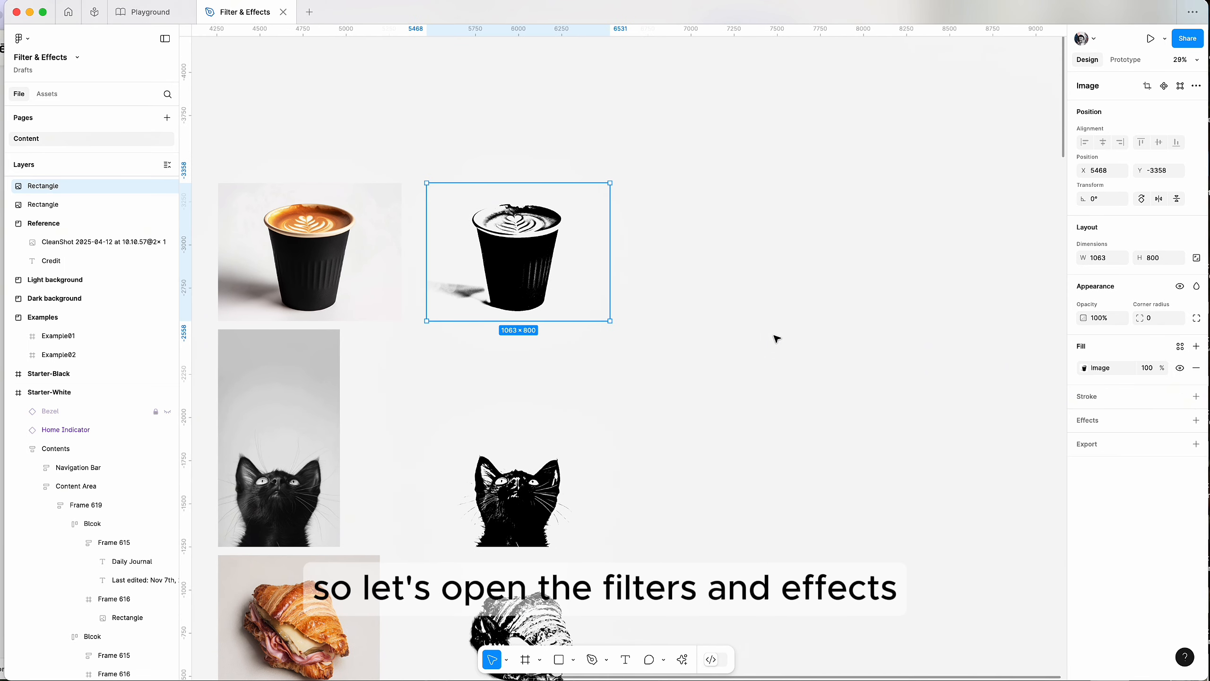
key("super+k")
key("Return")
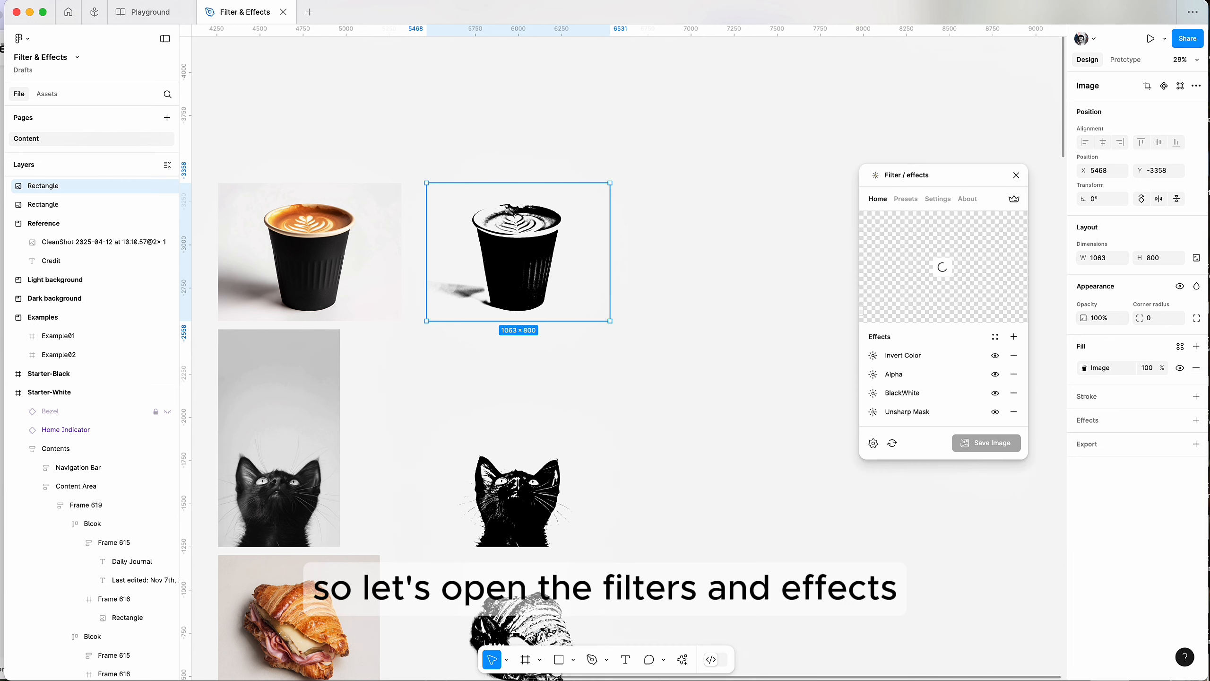
left_click(1014, 374)
left_click(1014, 375)
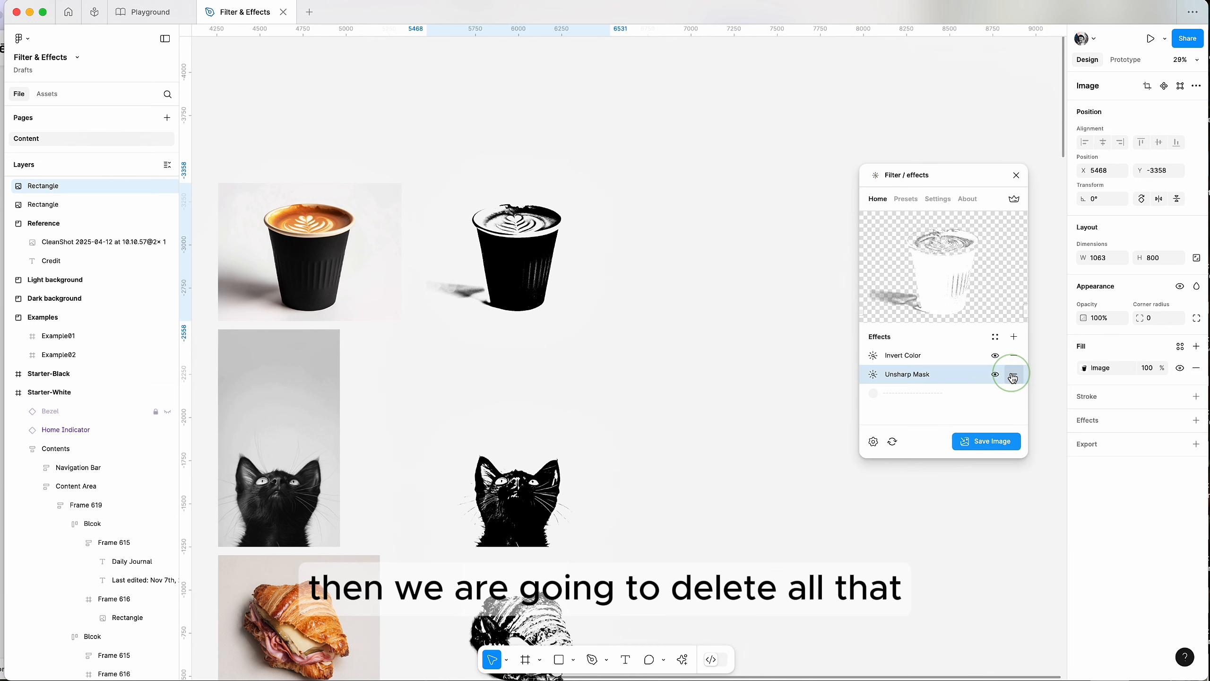
left_click(1014, 375)
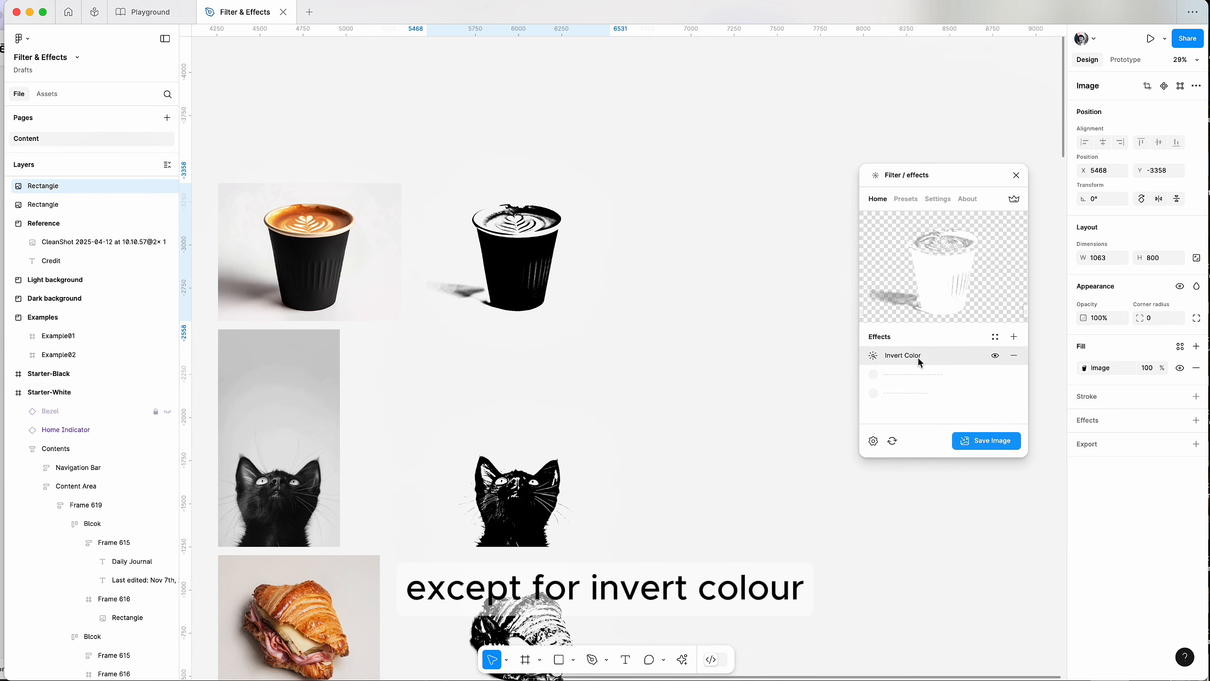
Save the inverted cup as a new image and place it beside the black-and-white cup in the same row
left_click(984, 441)
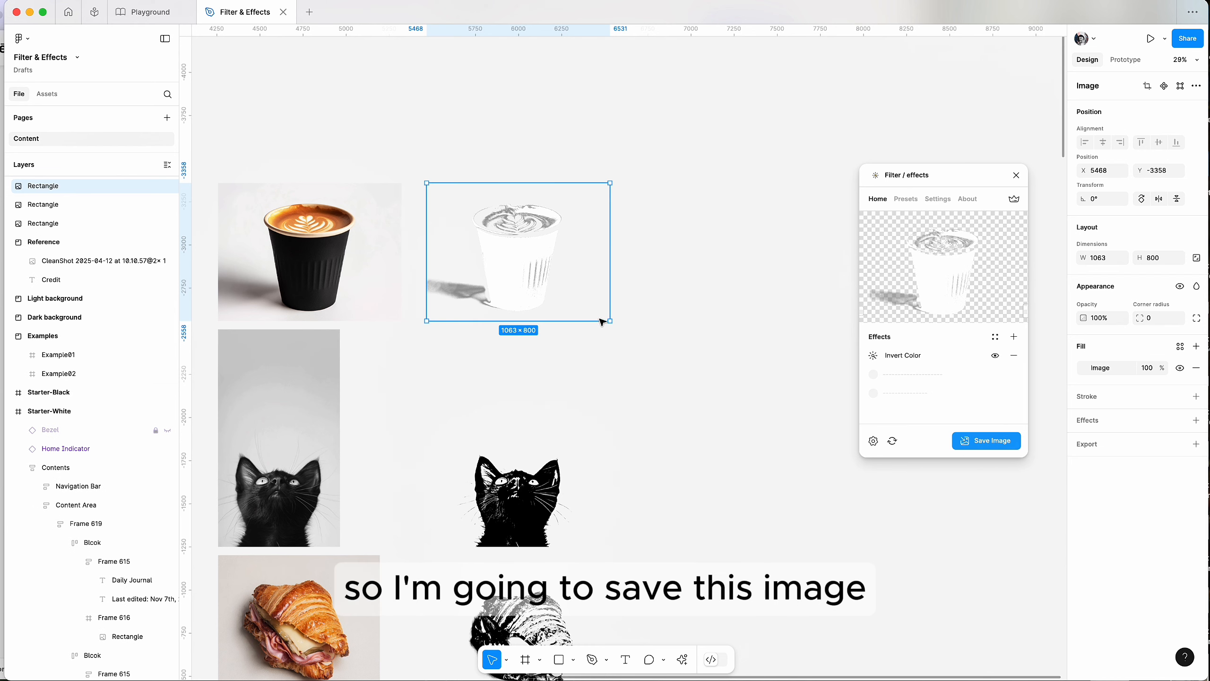
left_click_drag(521, 275, 742, 276)
left_click(749, 411)
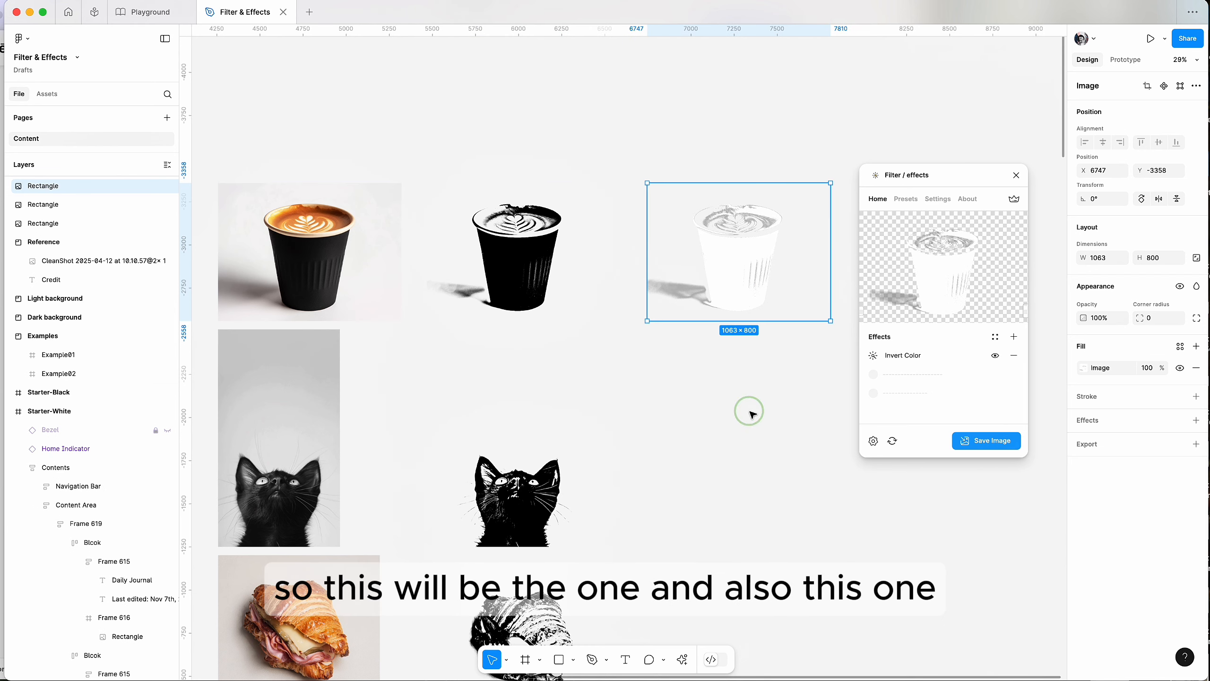
scroll(683, 416, "left", 1)
left_click(757, 269)
scroll(684, 345, "down", 4)
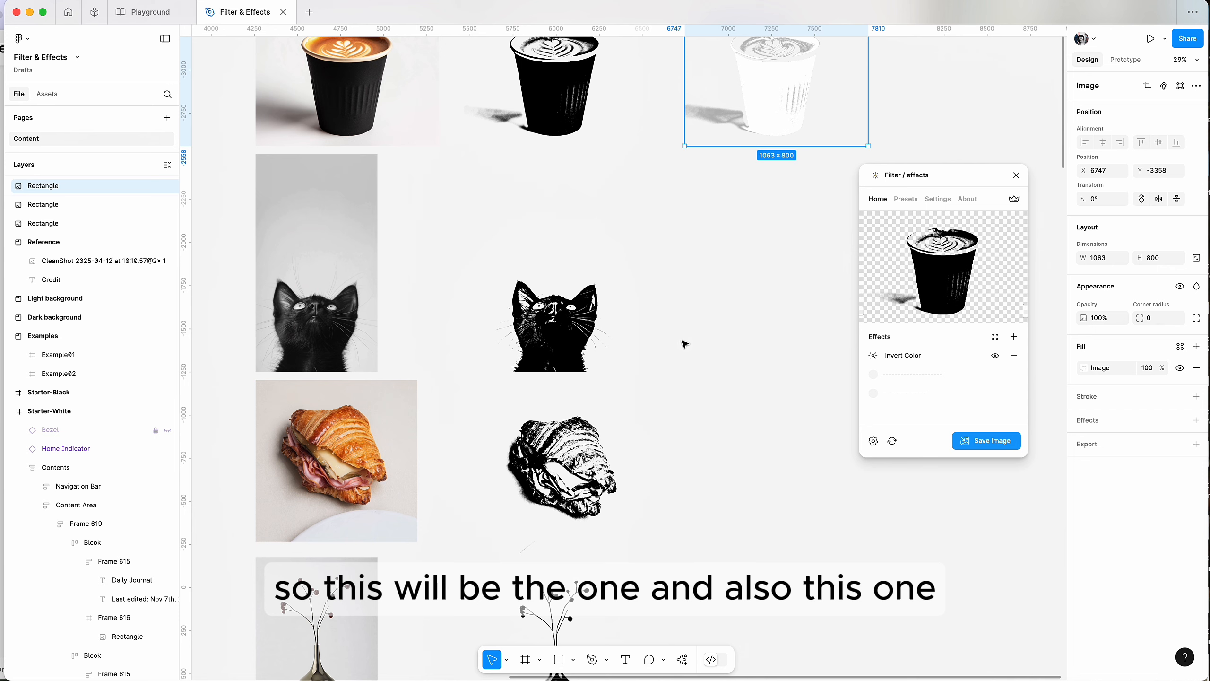
Save an Invert Color version of the black-and-white cat as a new image and place it beside the original in the same row
left_click(556, 267)
left_click(997, 442)
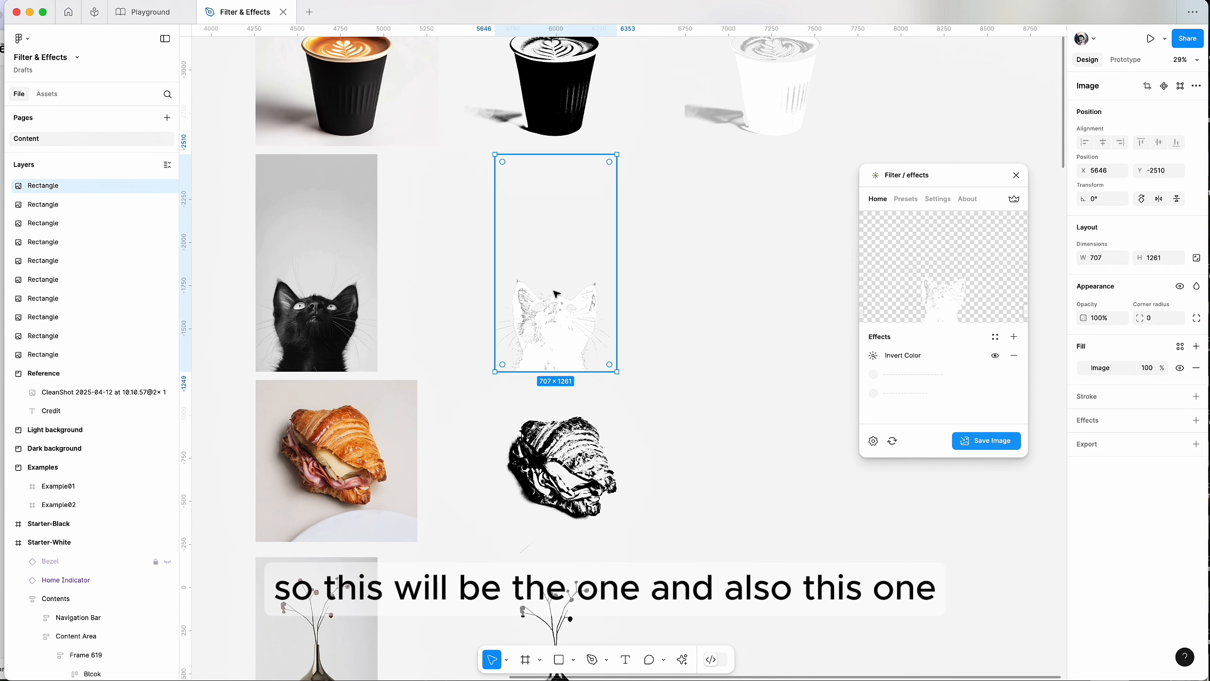
left_click_drag(553, 291, 771, 305)
Save an Invert Color version of the black-and-white croissant and place it in the inverted column below the cat
scroll(770, 305, "down", 3)
left_click(616, 360)
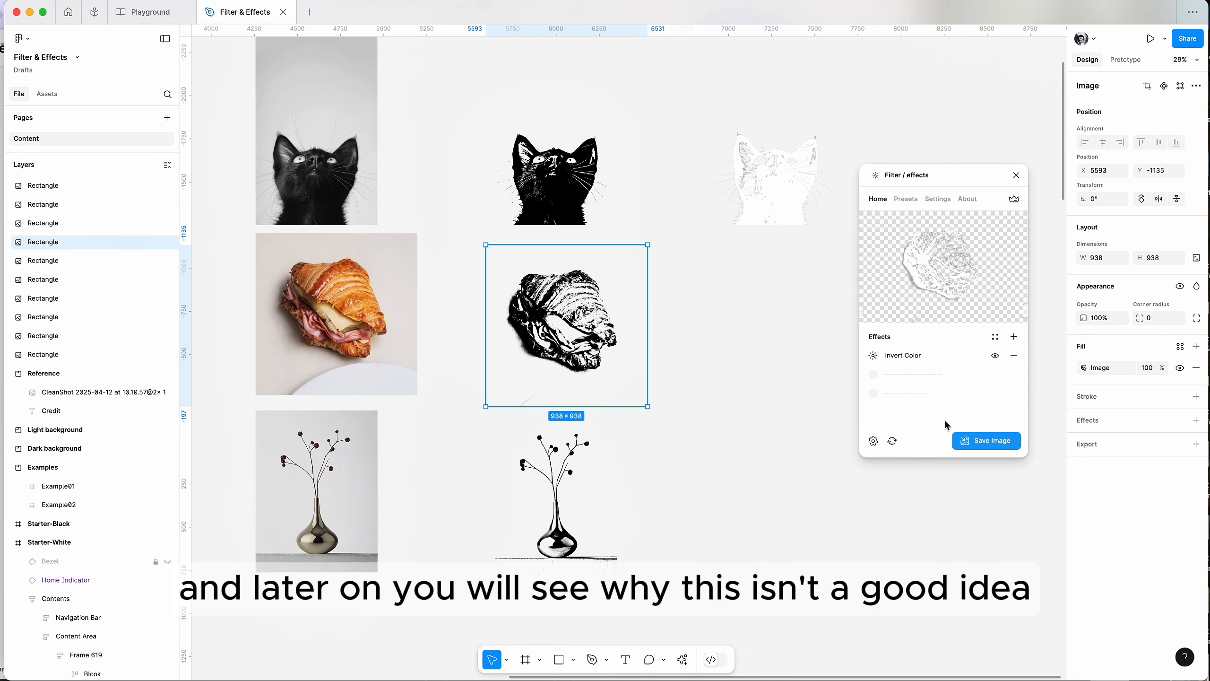
left_click(995, 443)
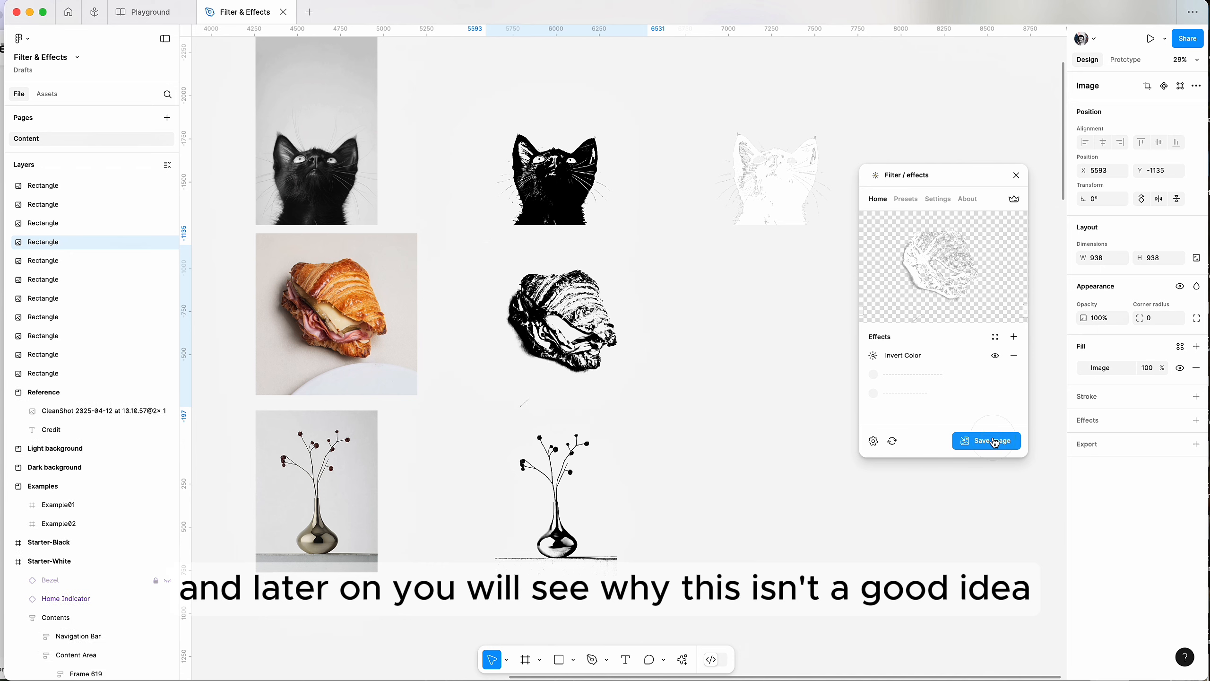
left_click_drag(525, 316, 745, 324)
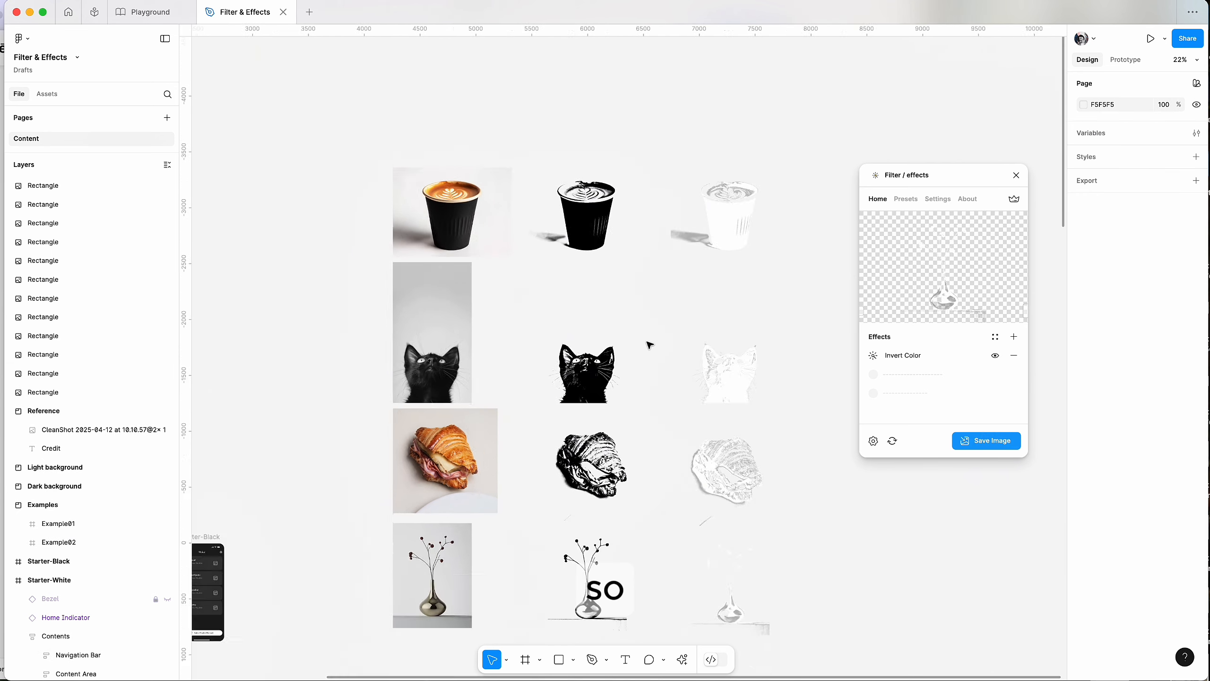
Draw a black 000000 rectangle about 1660 × 4770 around the inverted column and send it behind the illustrations
scroll(648, 343, "down", 3)
left_click_drag(628, 202, 752, 558)
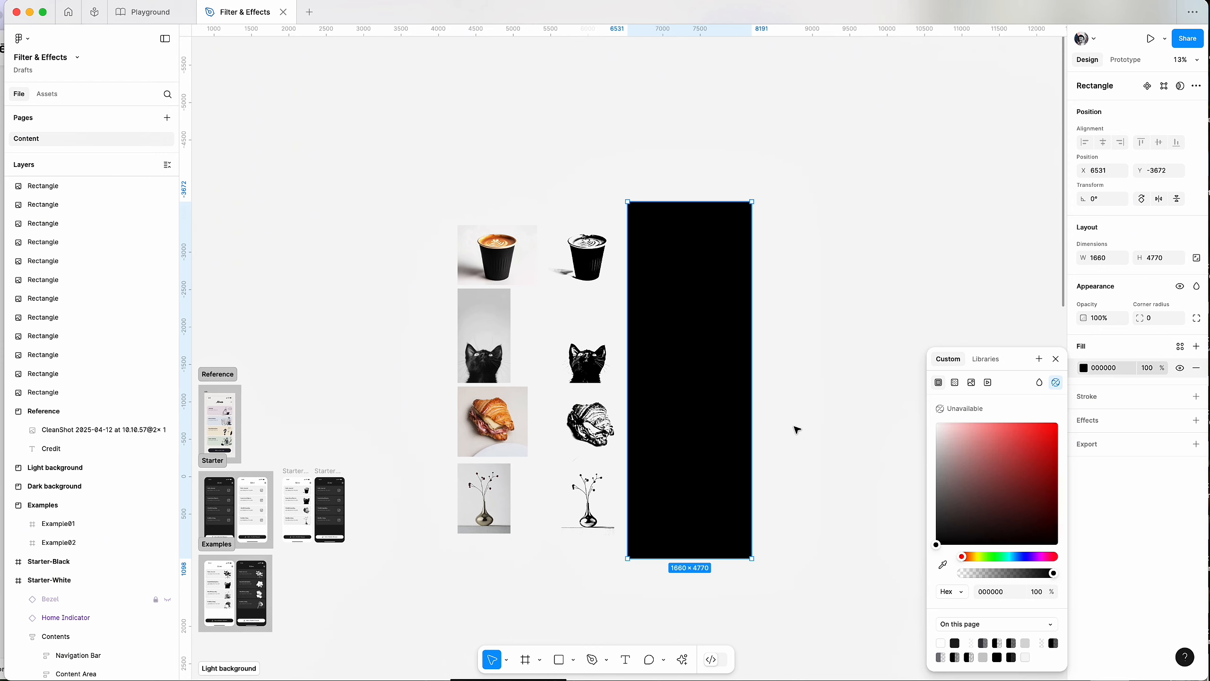
key("alt+super+bracketleft")
scroll(711, 423, "up", 3)
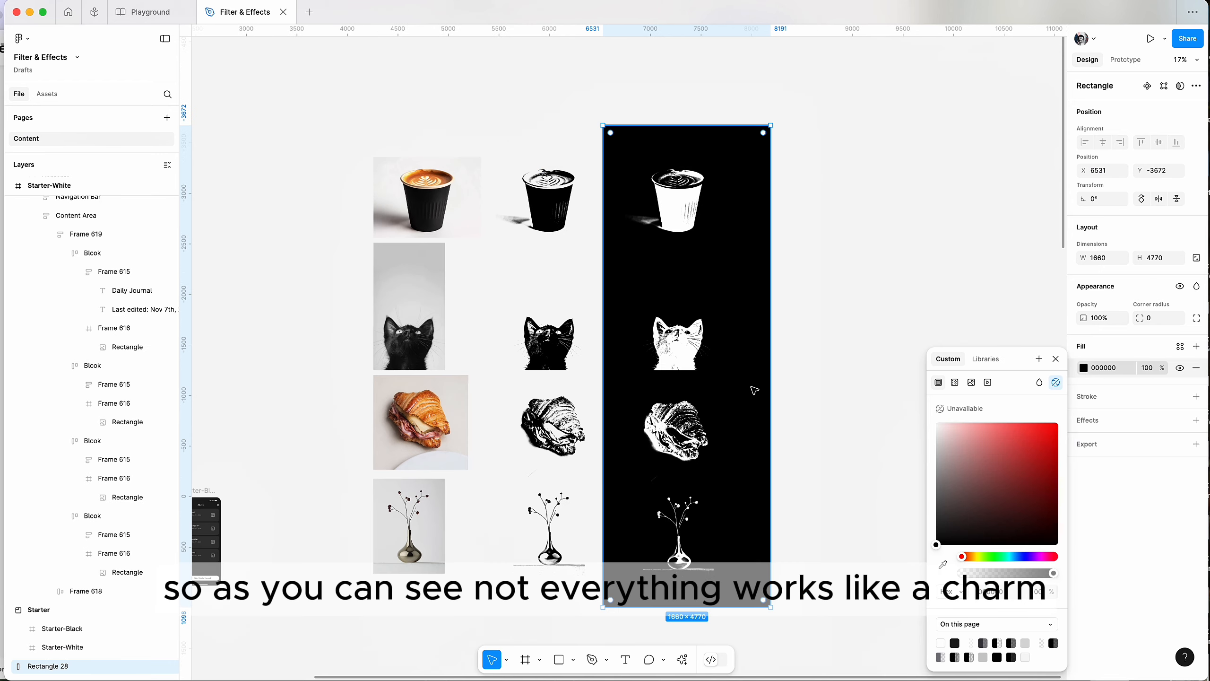
Narrow the black background rectangle to about 1425 wide, keeping its left edge in place
left_click(780, 375)
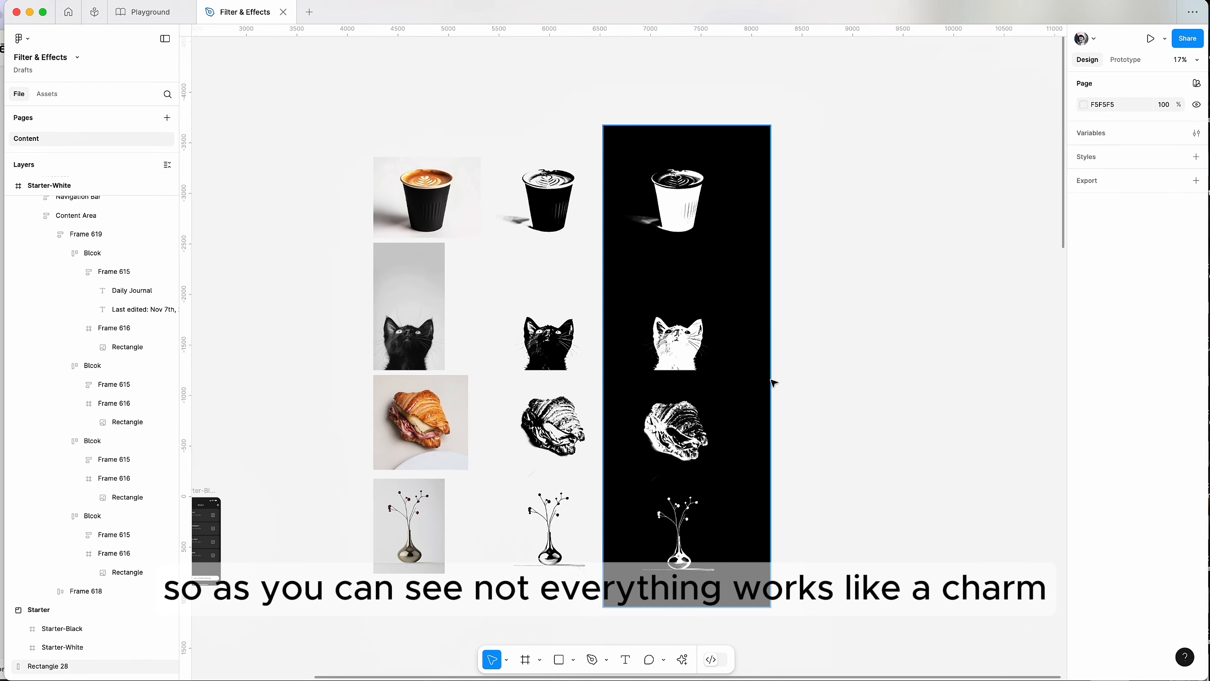
left_click(768, 380)
left_click_drag(769, 380, 744, 381)
Compare the inverted cup, cat, croissant and vase on the black rectangle with their black-and-white originals
scroll(753, 362, "up", 5)
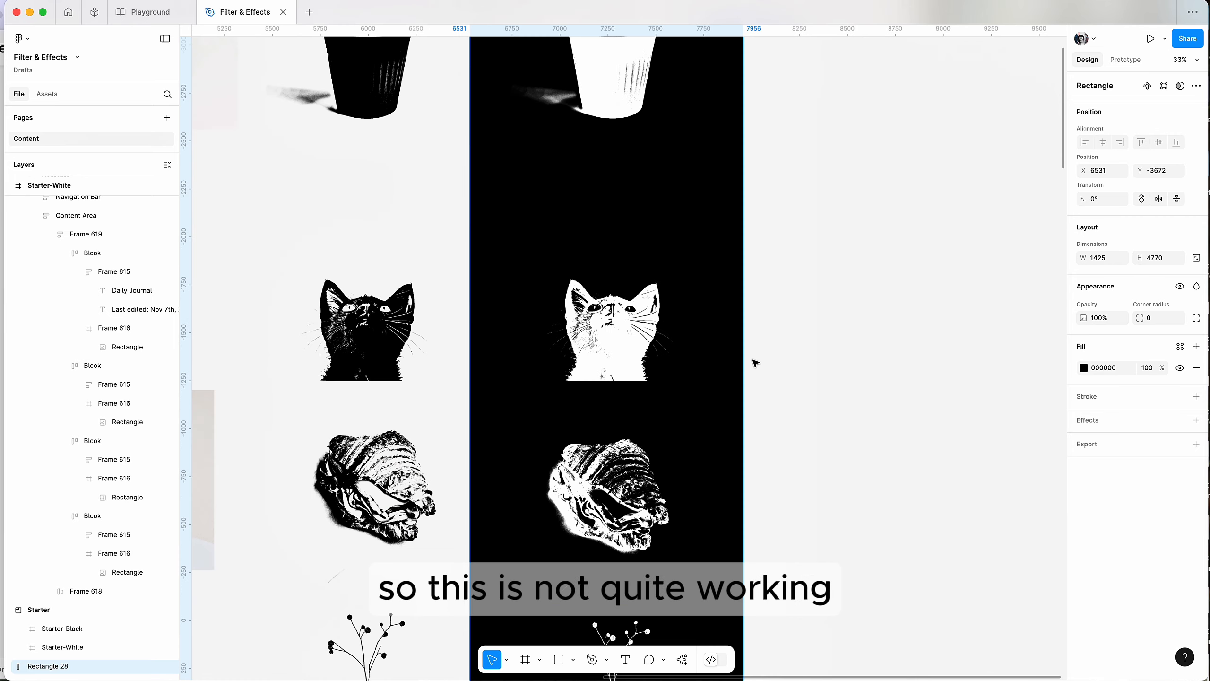
scroll(752, 361, "up", 3)
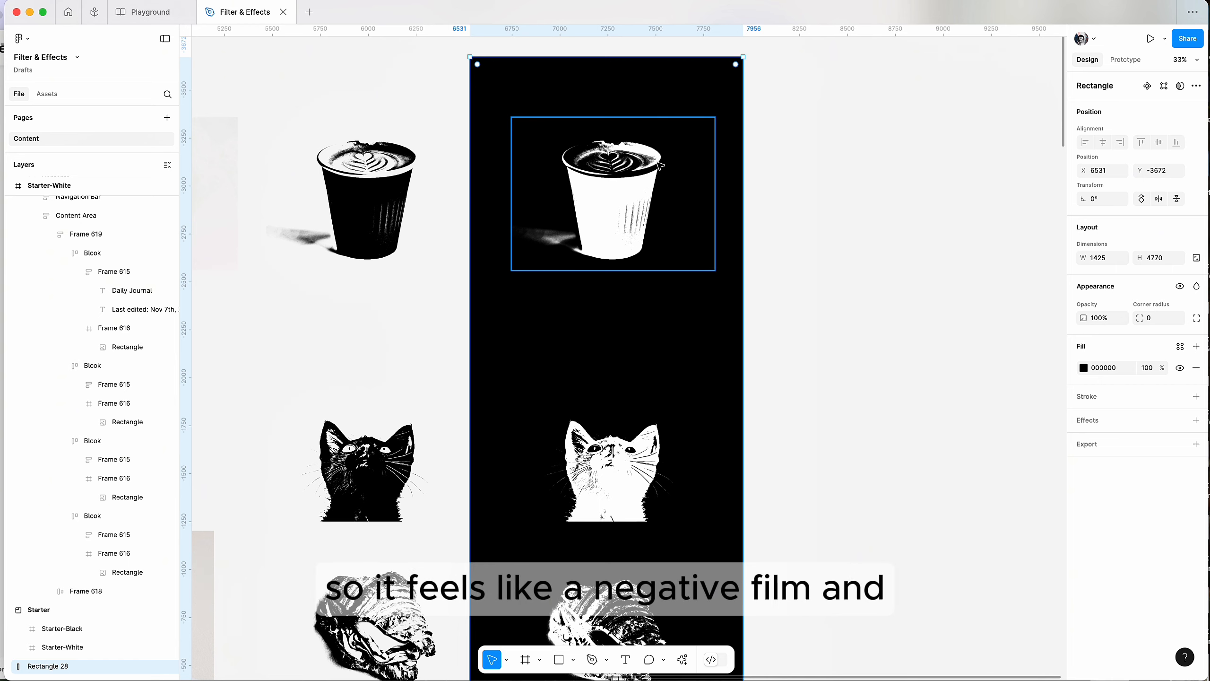
scroll(659, 165, "down", 7)
scroll(624, 152, "down", 3)
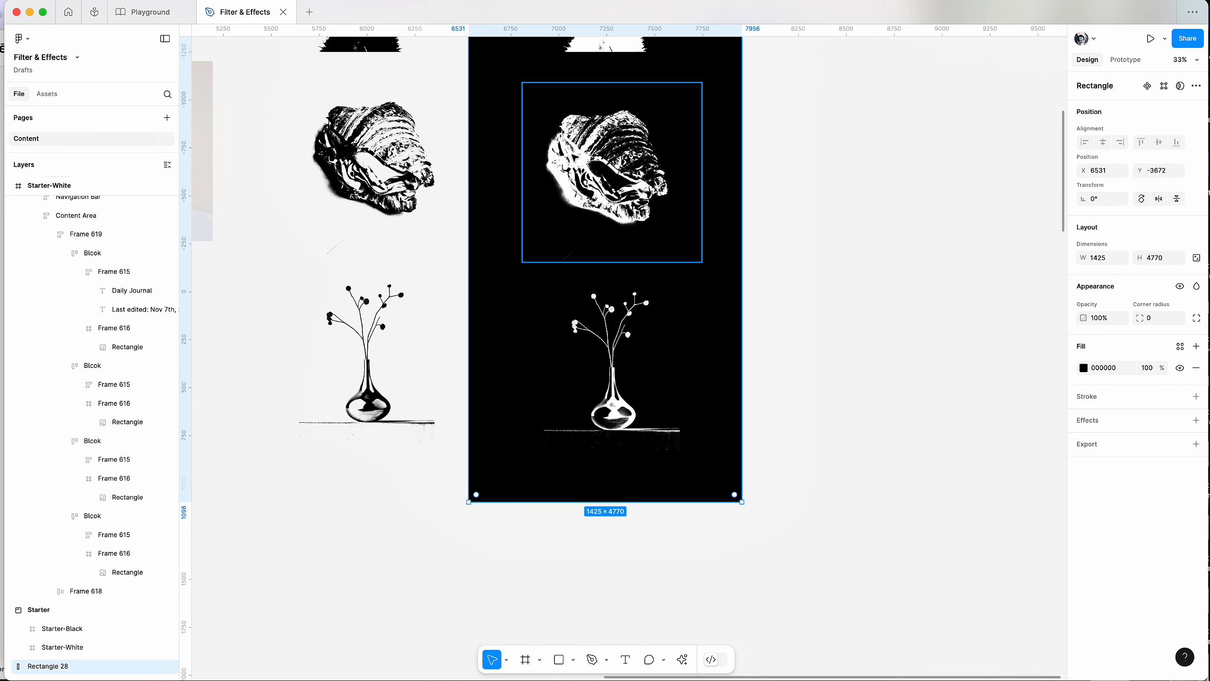
scroll(615, 145, "down", 1)
scroll(614, 146, "left", 1)
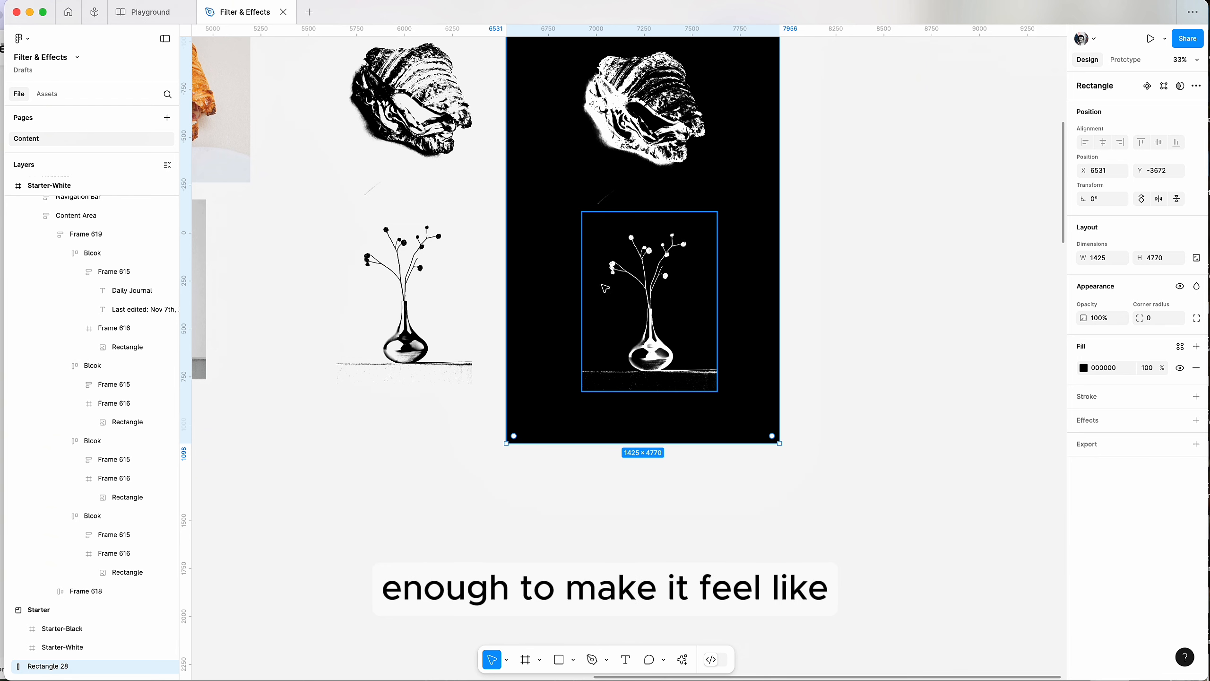
scroll(482, 265, "left", 2)
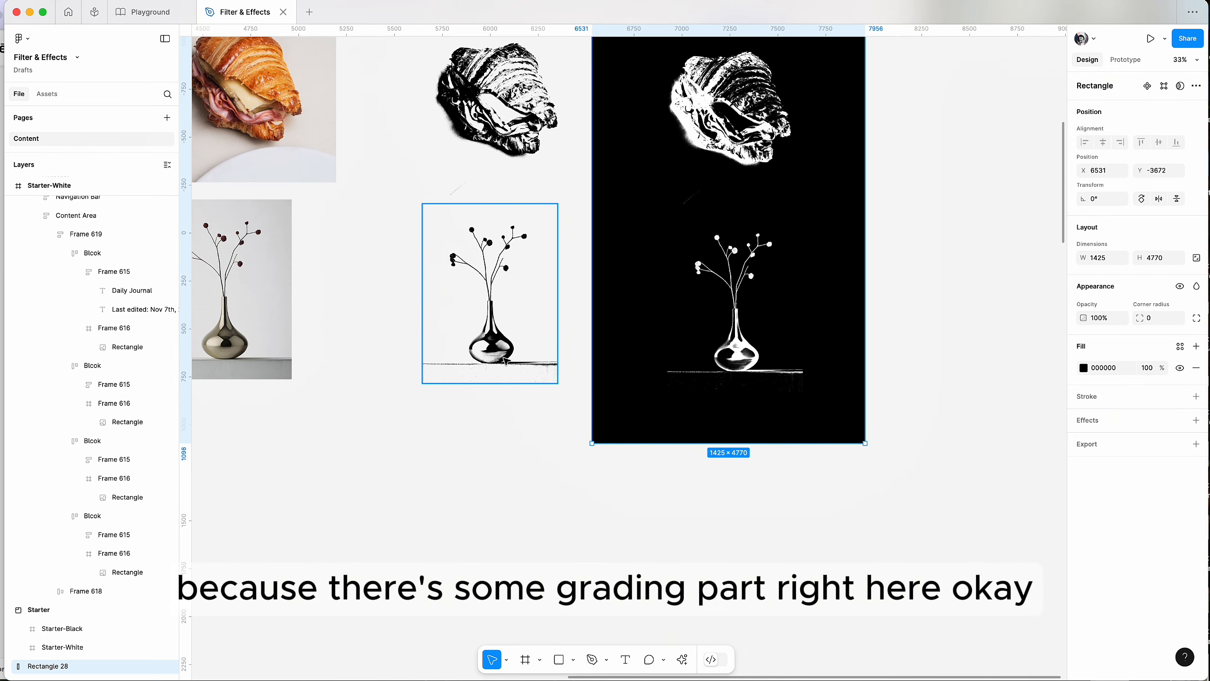
scroll(944, 401, "down", 5)
Look over the whole board from the Light background samples to the Starter and Examples app screens
left_click(961, 379)
scroll(964, 376, "right", 2)
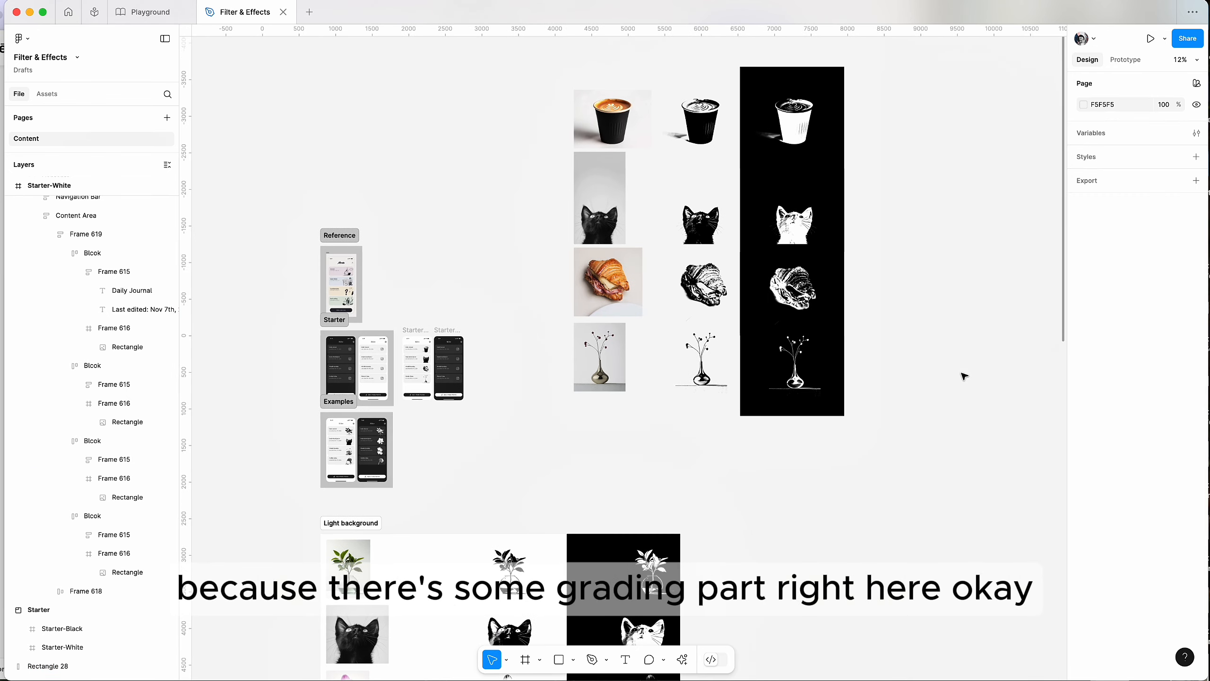
scroll(860, 242, "down", 3)
scroll(860, 242, "down", 3)
scroll(860, 241, "left", 3)
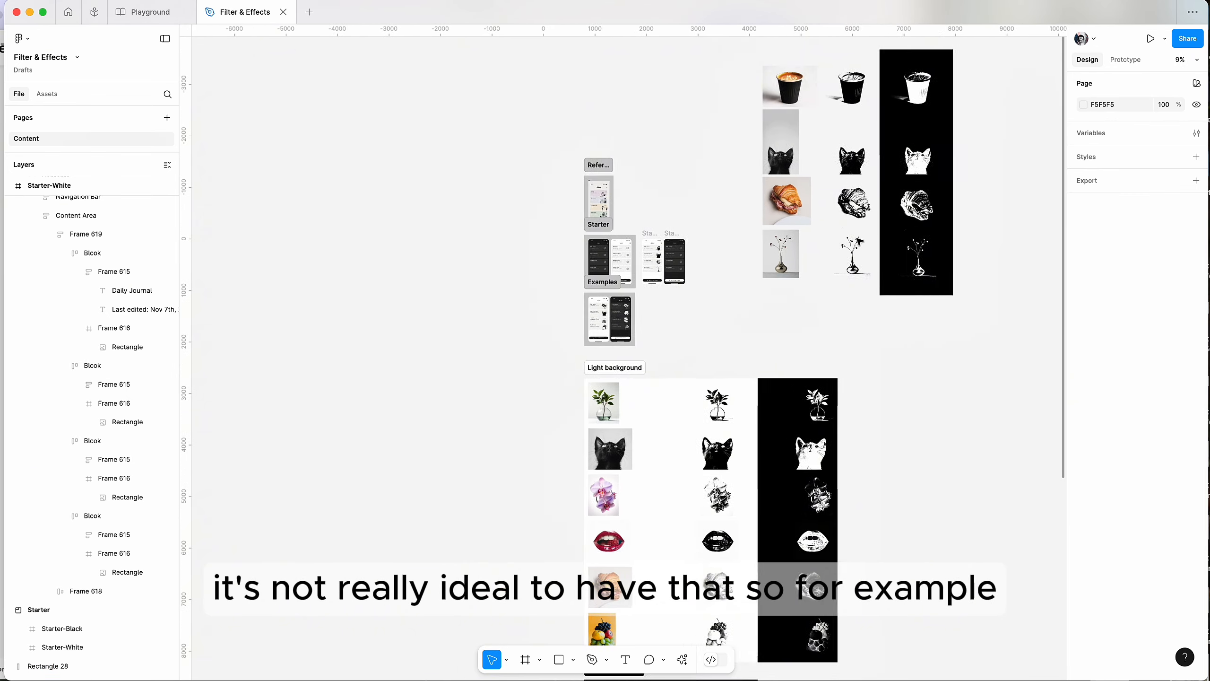
scroll(859, 242, "down", 1)
scroll(523, 302, "up", 5)
scroll(523, 302, "up", 3)
scroll(705, 298, "right", 3)
scroll(909, 311, "up", 5)
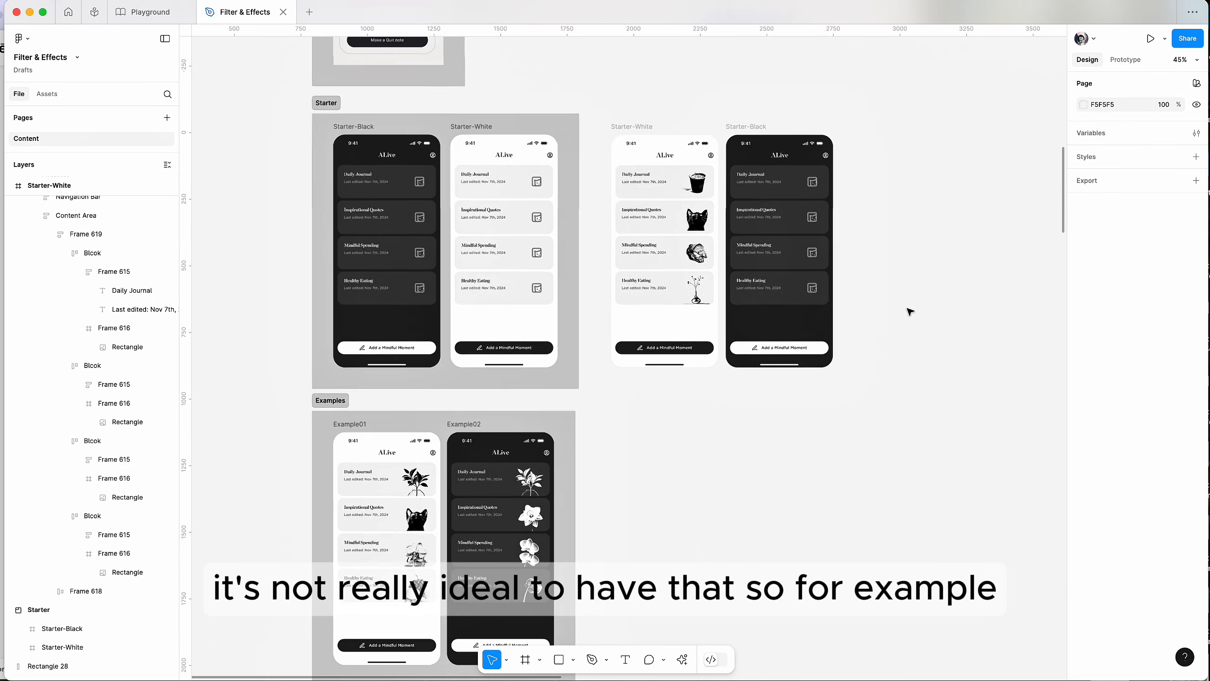
Examine the Light background samples against their inverted versions on black, focusing on the inverted plant in the glass vase
scroll(910, 310, "down", 2)
scroll(909, 311, "down", 3)
scroll(909, 311, "down", 5)
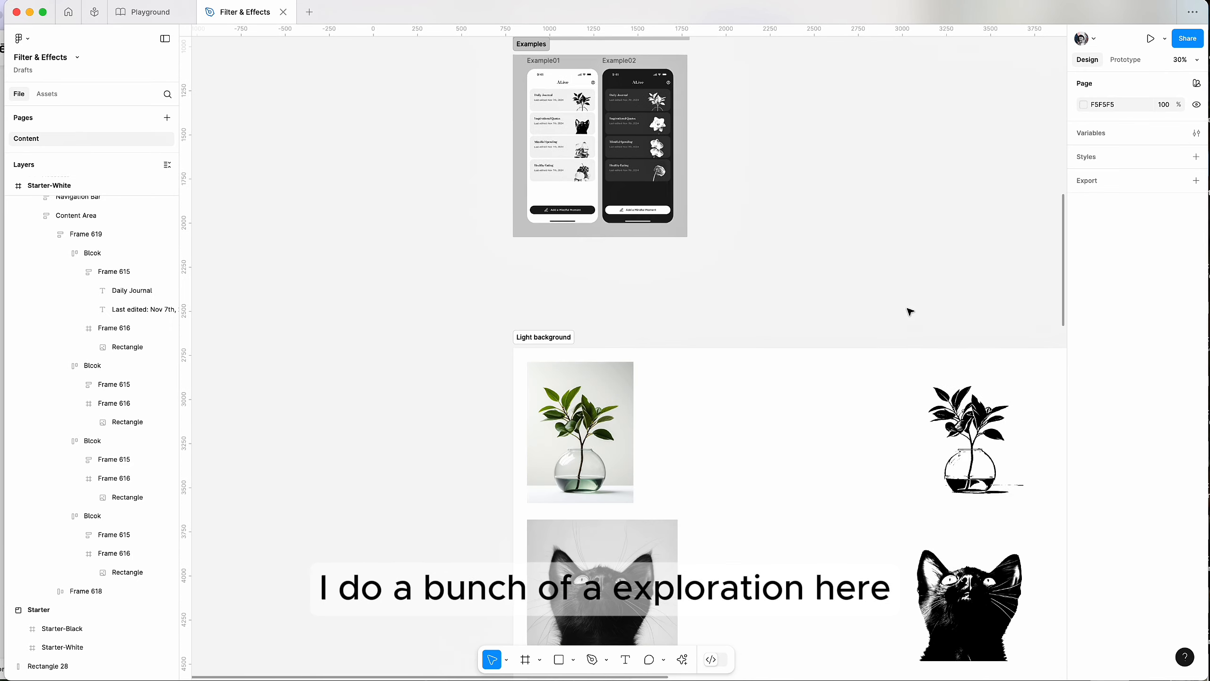
scroll(910, 311, "right", 4)
scroll(910, 310, "down", 6)
scroll(909, 310, "down", 1)
scroll(686, 291, "up", 3)
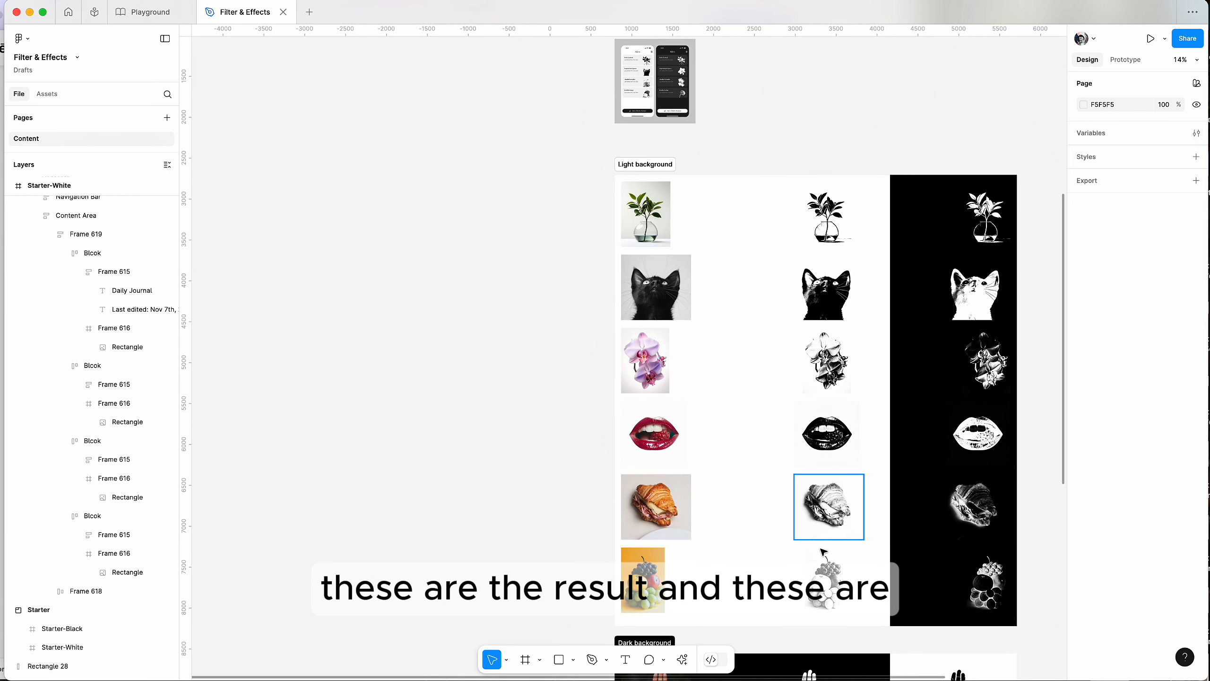
scroll(838, 550, "right", 5)
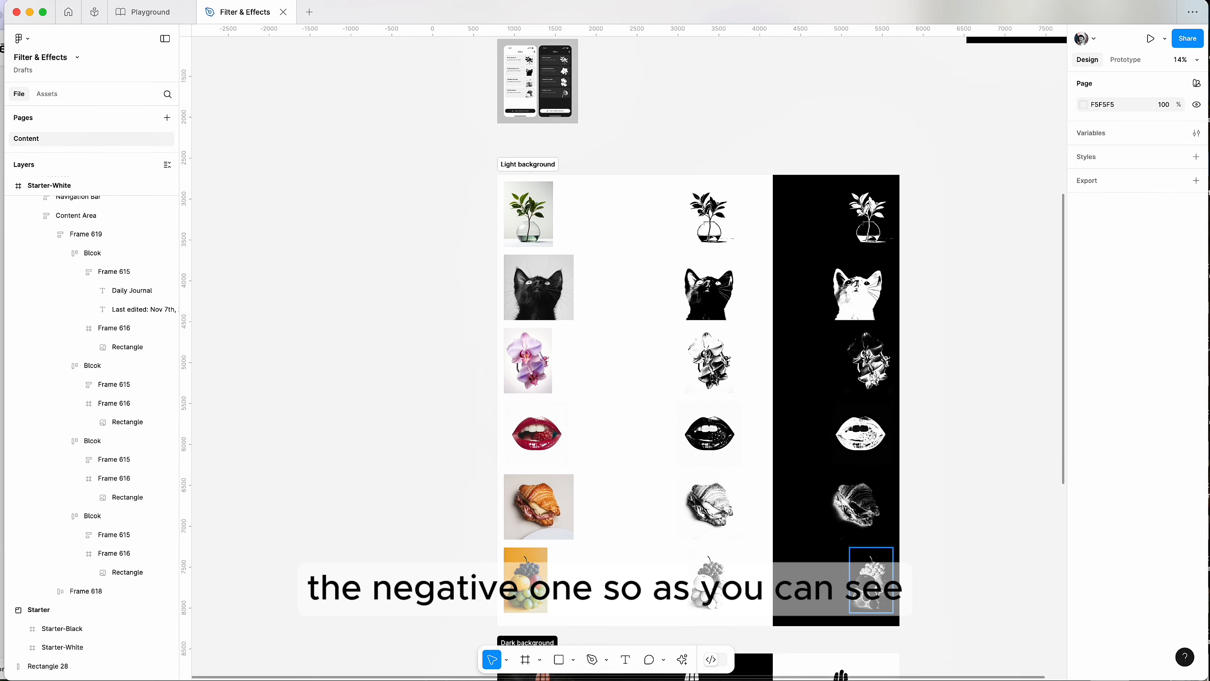
scroll(870, 245, "up", 5)
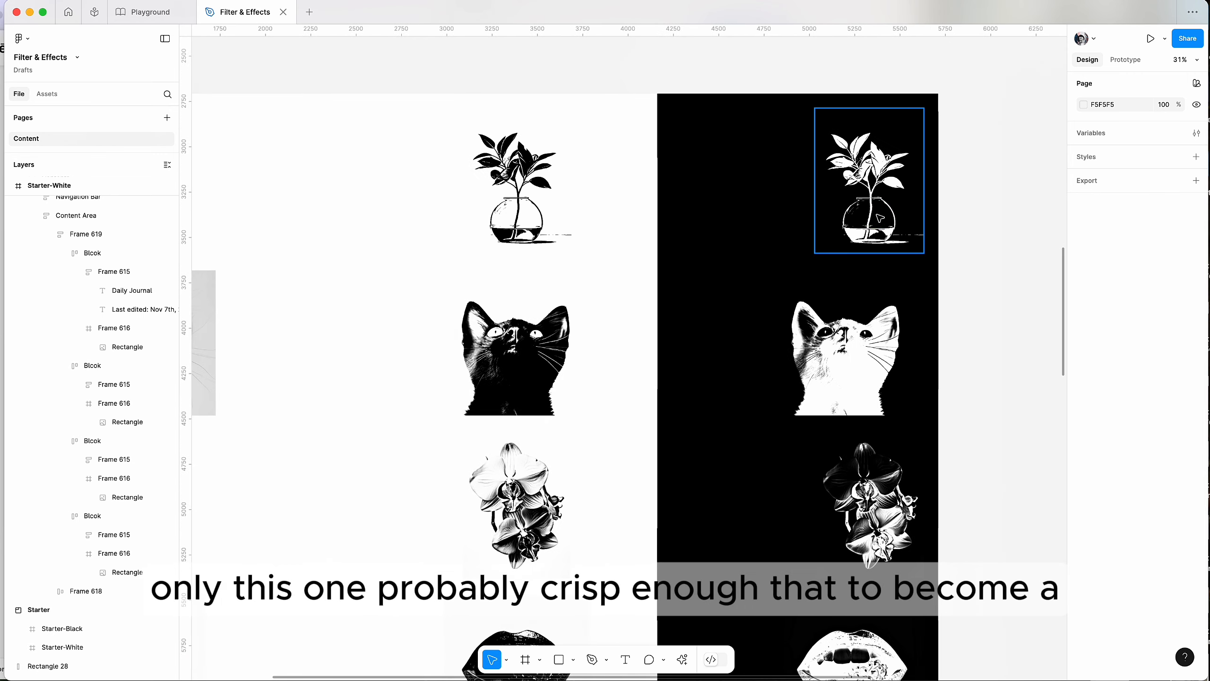
left_click(867, 200)
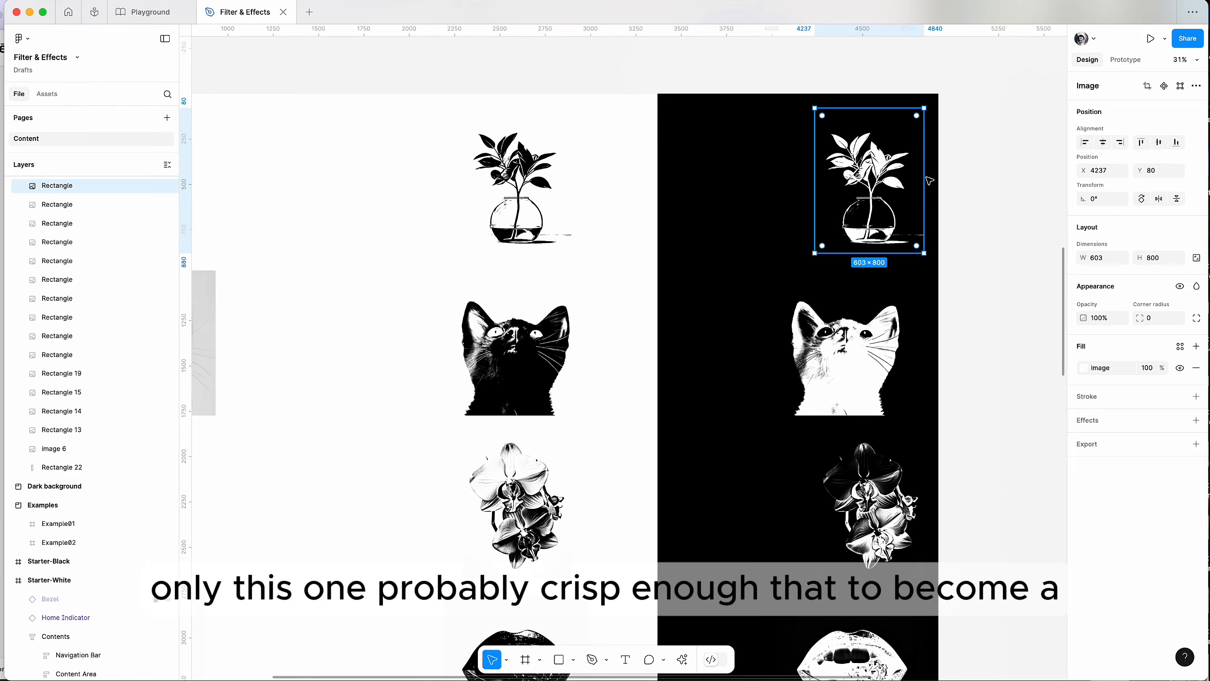
scroll(475, 200, "down", 2)
scroll(792, 211, "down", 3)
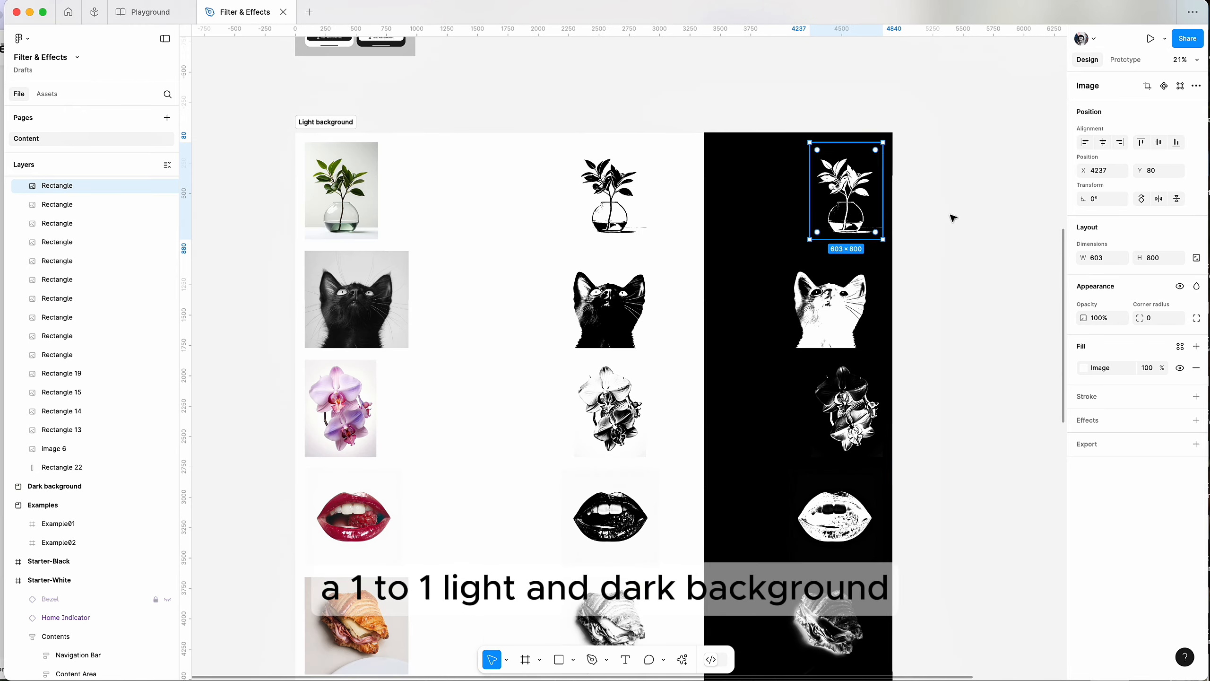
scroll(603, 211, "down", 2)
Compare the light and dark app screens with the plant illustration on both backgrounds
scroll(604, 225, "up", 8)
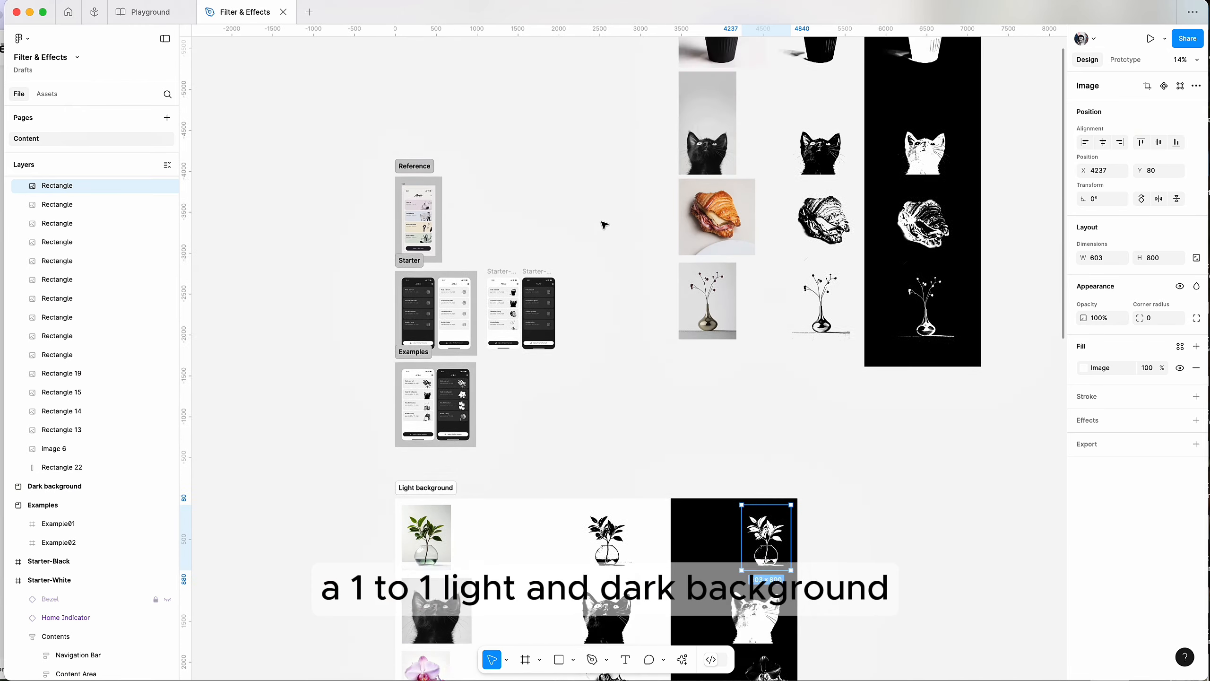
scroll(603, 225, "down", 5)
scroll(603, 224, "up", 8)
scroll(596, 238, "down", 3)
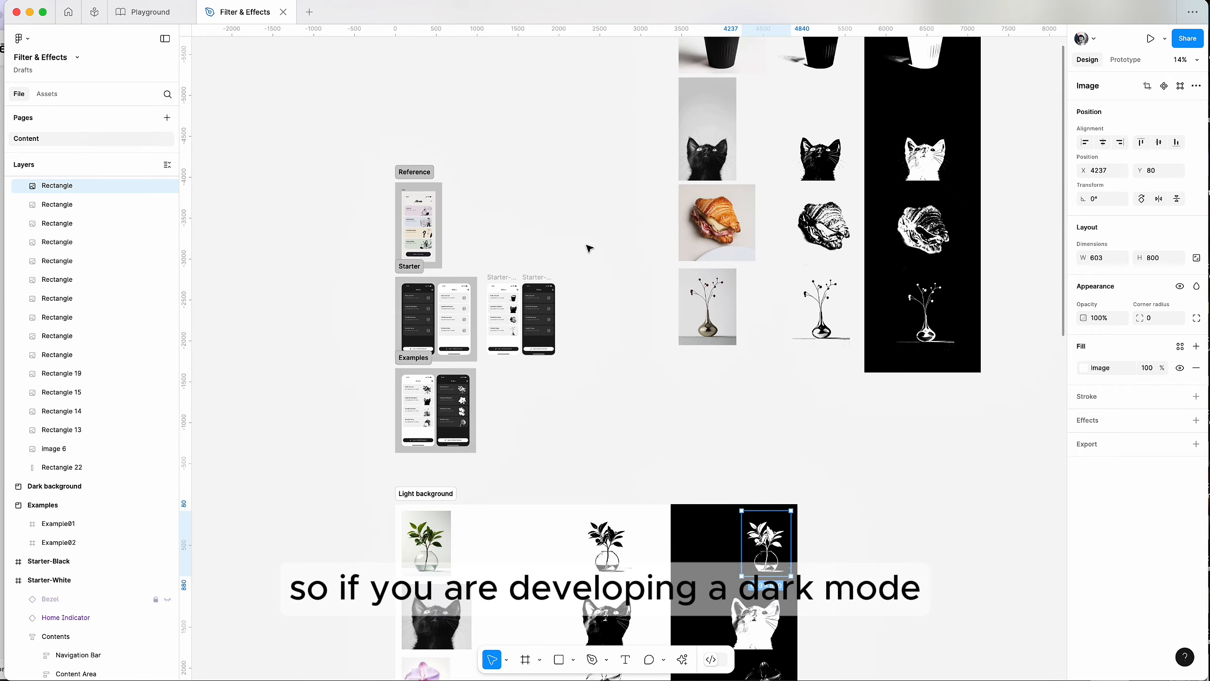
scroll(515, 376, "up", 4)
scroll(540, 346, "down", 6)
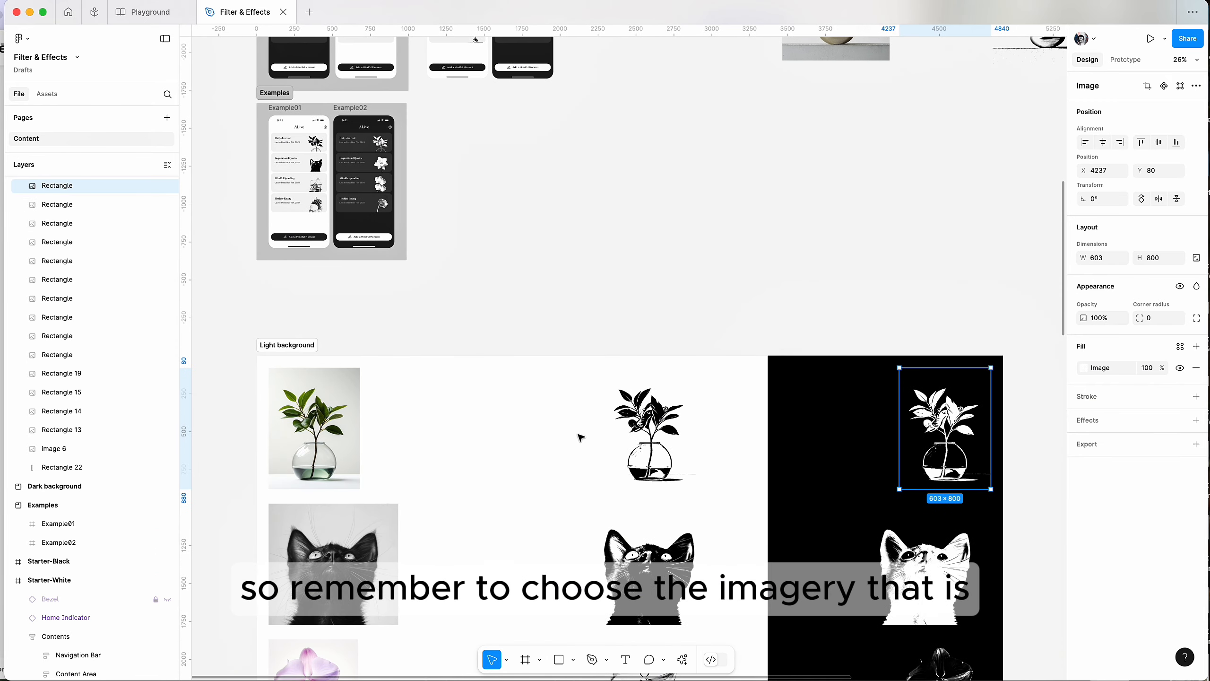
scroll(749, 456, "down", 1)
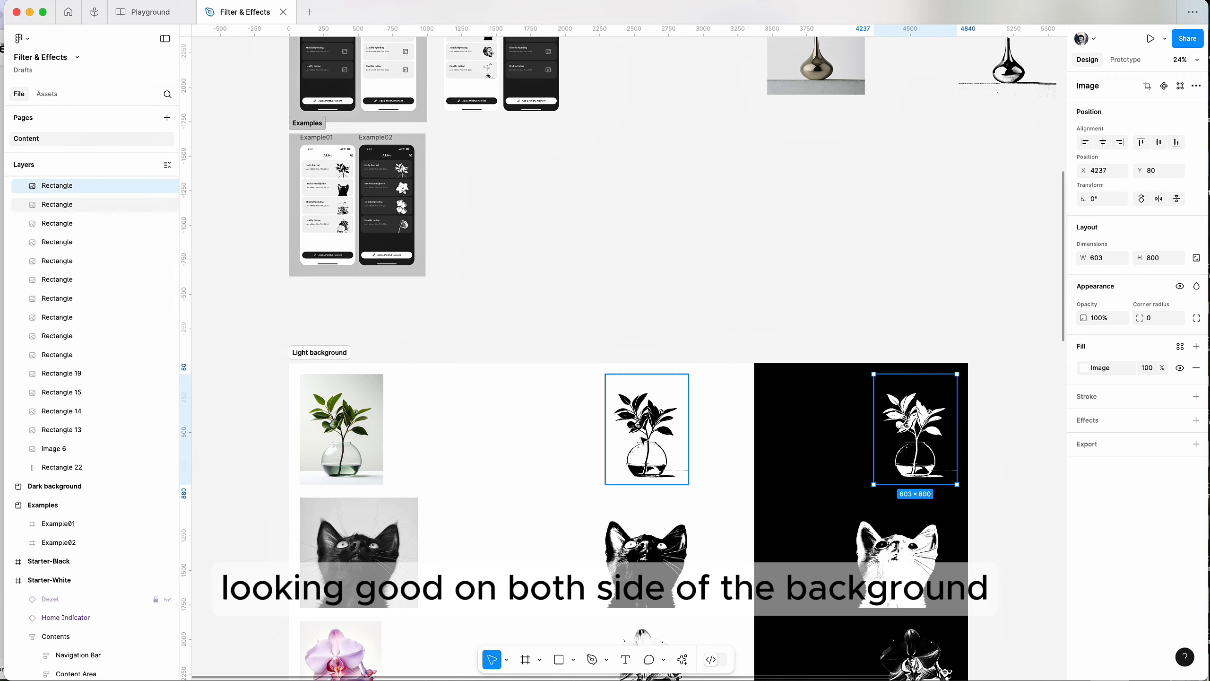
Examine the Dark background samples, from the hand down to the red flower, against their inverted versions on white
scroll(671, 443, "down", 20)
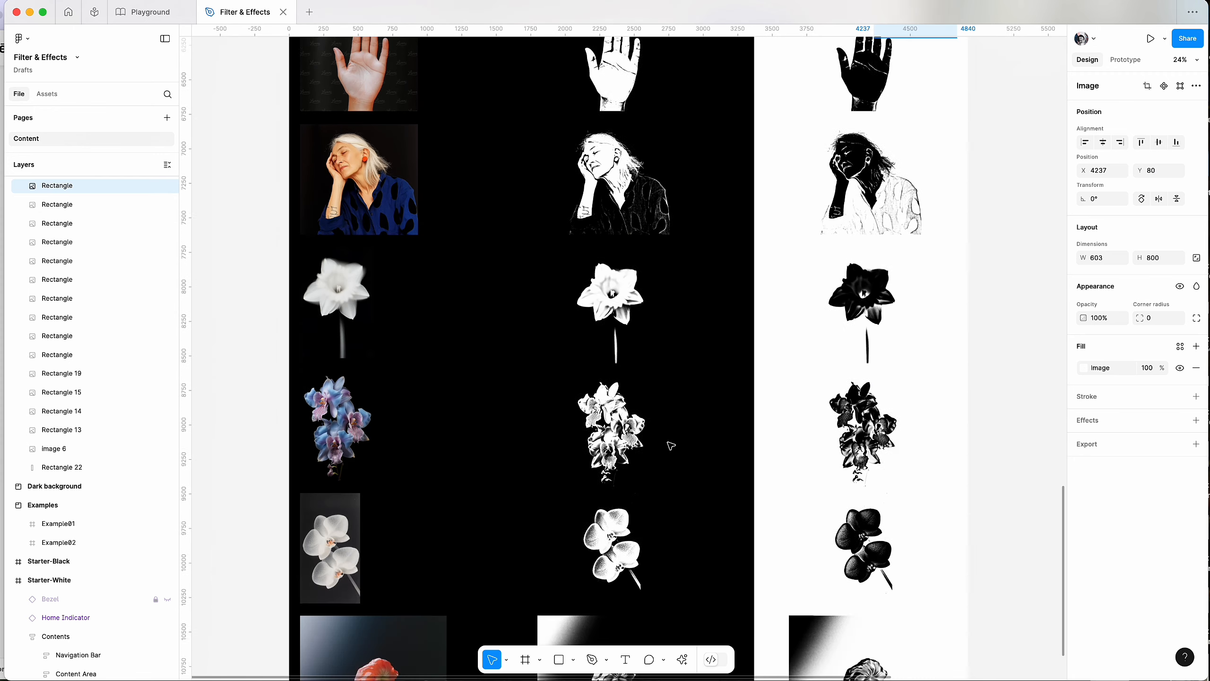
scroll(671, 445, "down", 2)
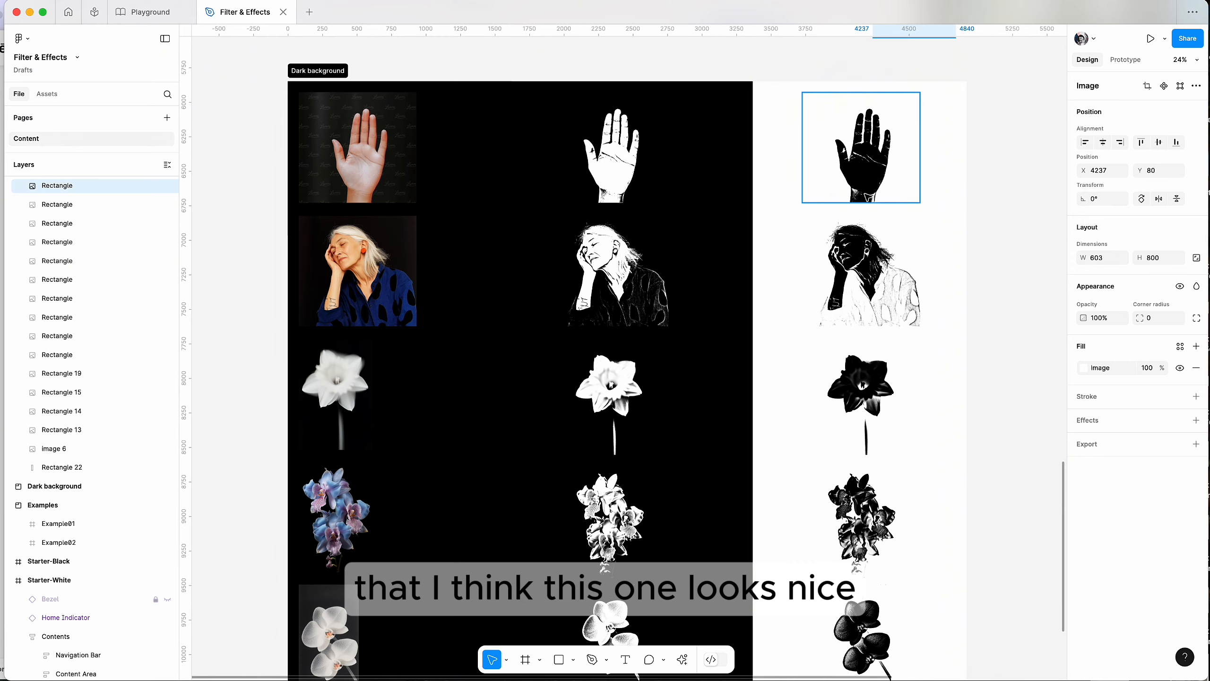
scroll(627, 358, "down", 6)
scroll(733, 196, "down", 10)
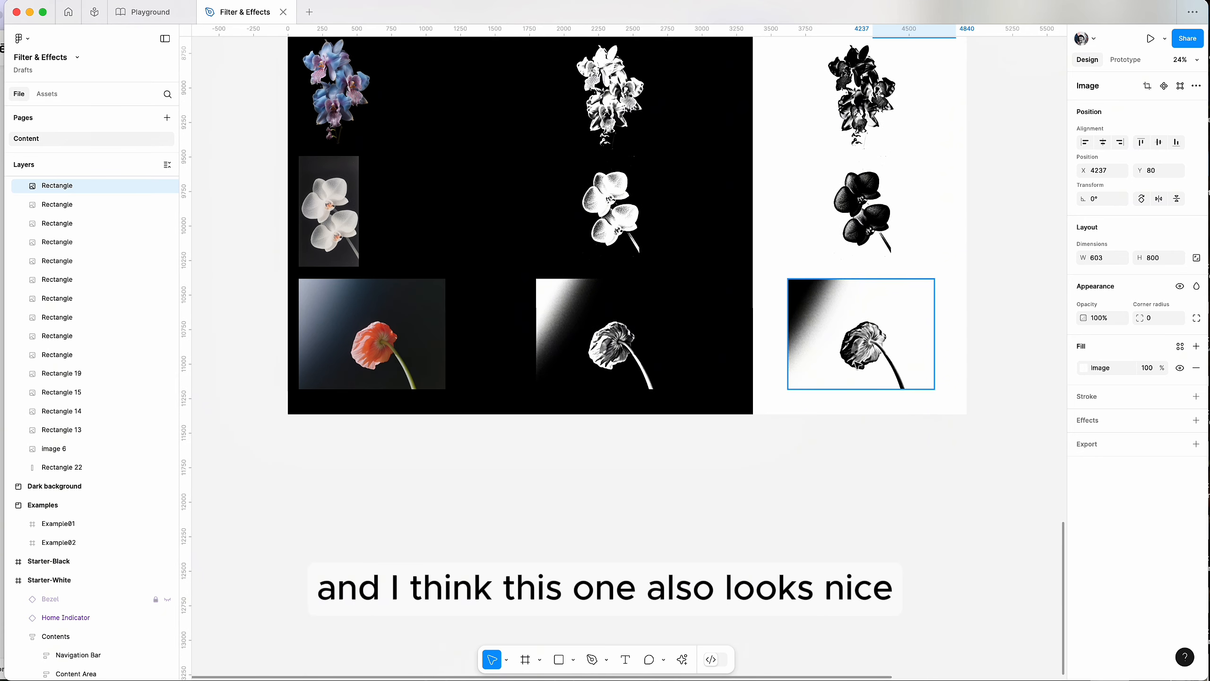
scroll(717, 327, "up", 12)
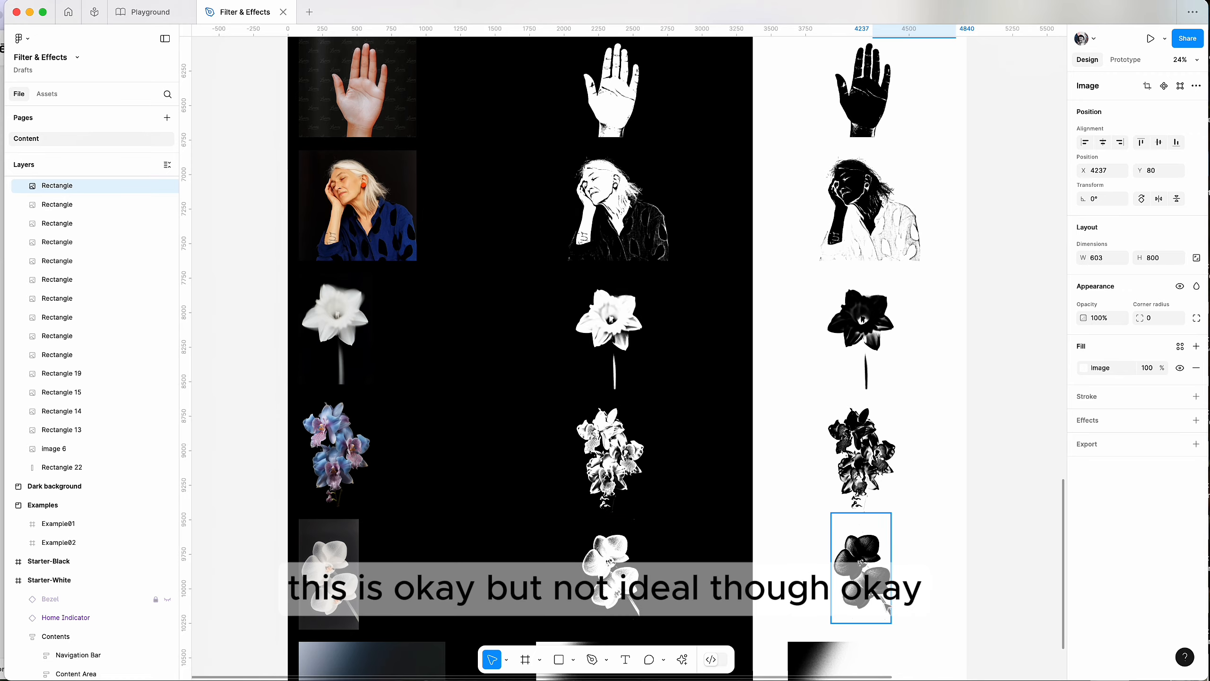
scroll(877, 554, "down", 6)
scroll(864, 459, "down", 4)
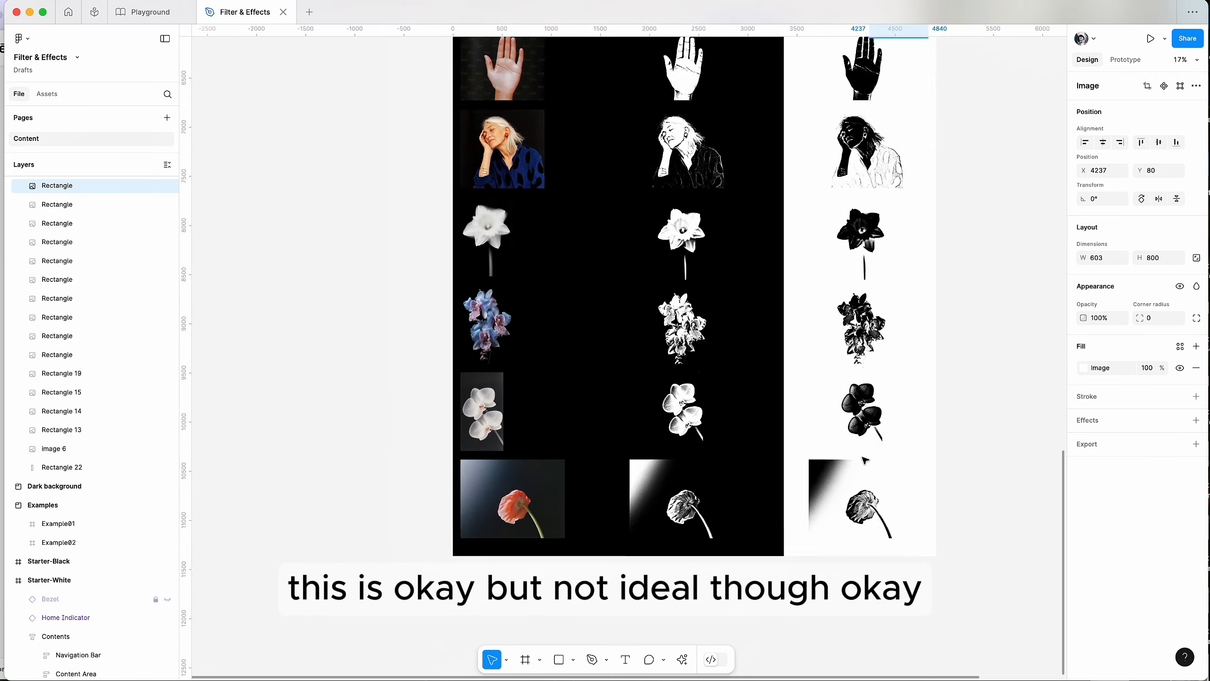
Return to the app screens and select the illustrated Starter-White frame for review
scroll(864, 459, "up", 20)
scroll(865, 458, "right", 10)
left_click(863, 459)
scroll(864, 459, "up", 8)
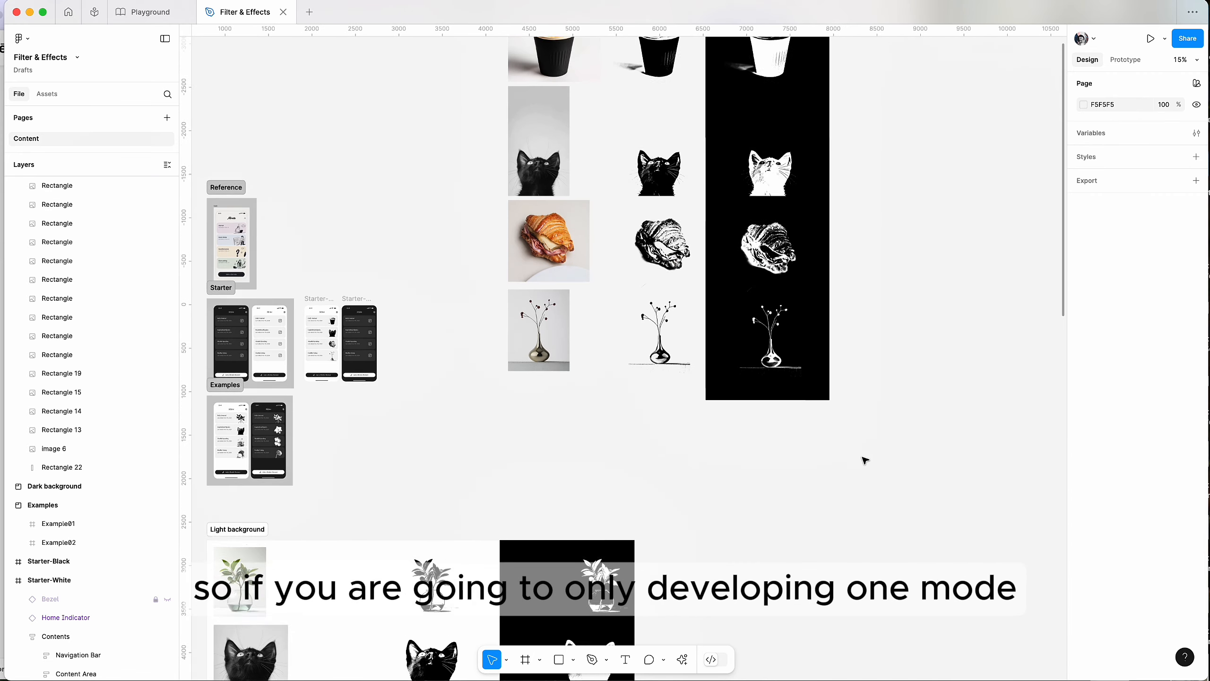
scroll(864, 460, "left", 3)
scroll(440, 466, "up", 2)
scroll(438, 466, "up", 3)
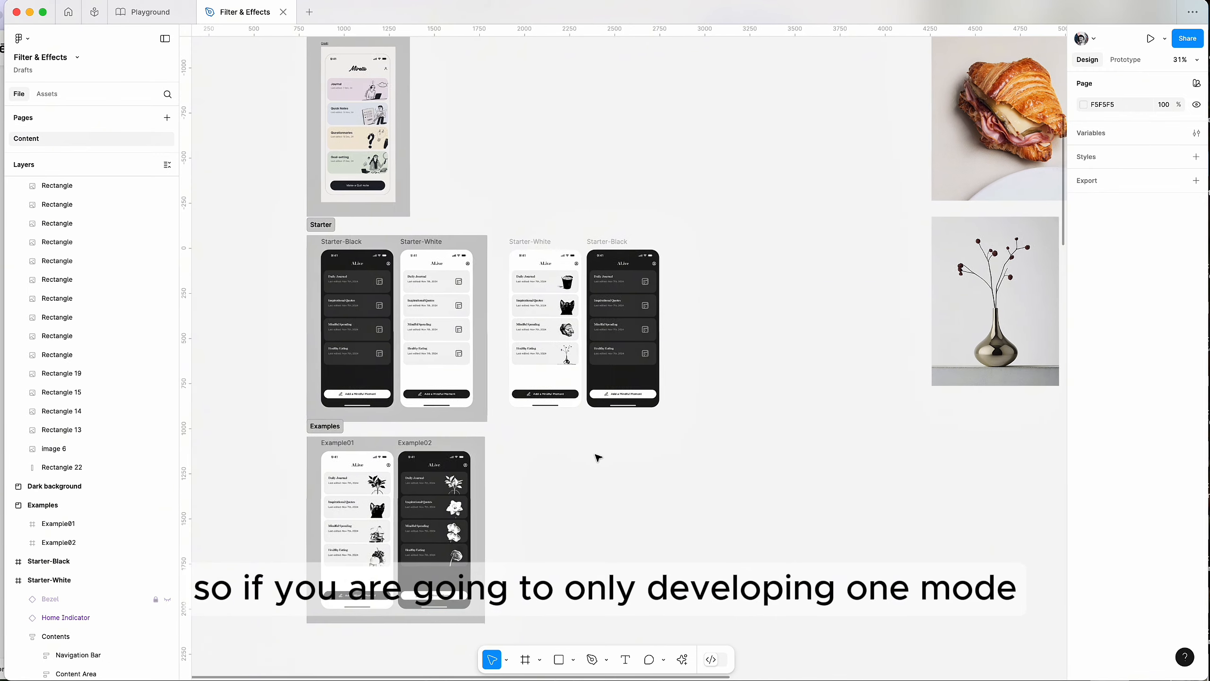
scroll(597, 455, "up", 5)
left_click(527, 325)
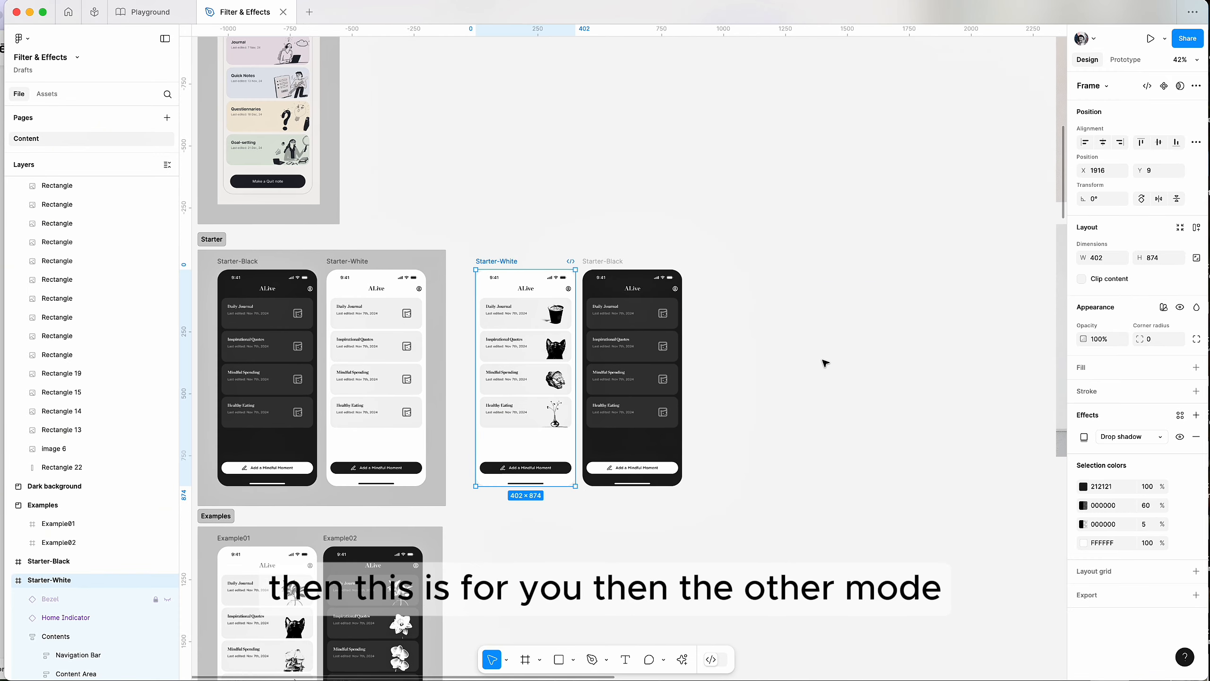
Select the Starter-Black frame and compare it with the inverted illustrations on the black rectangle
scroll(824, 360, "down", 5)
scroll(826, 362, "right", 6)
scroll(826, 363, "right", 5)
scroll(825, 360, "down", 4)
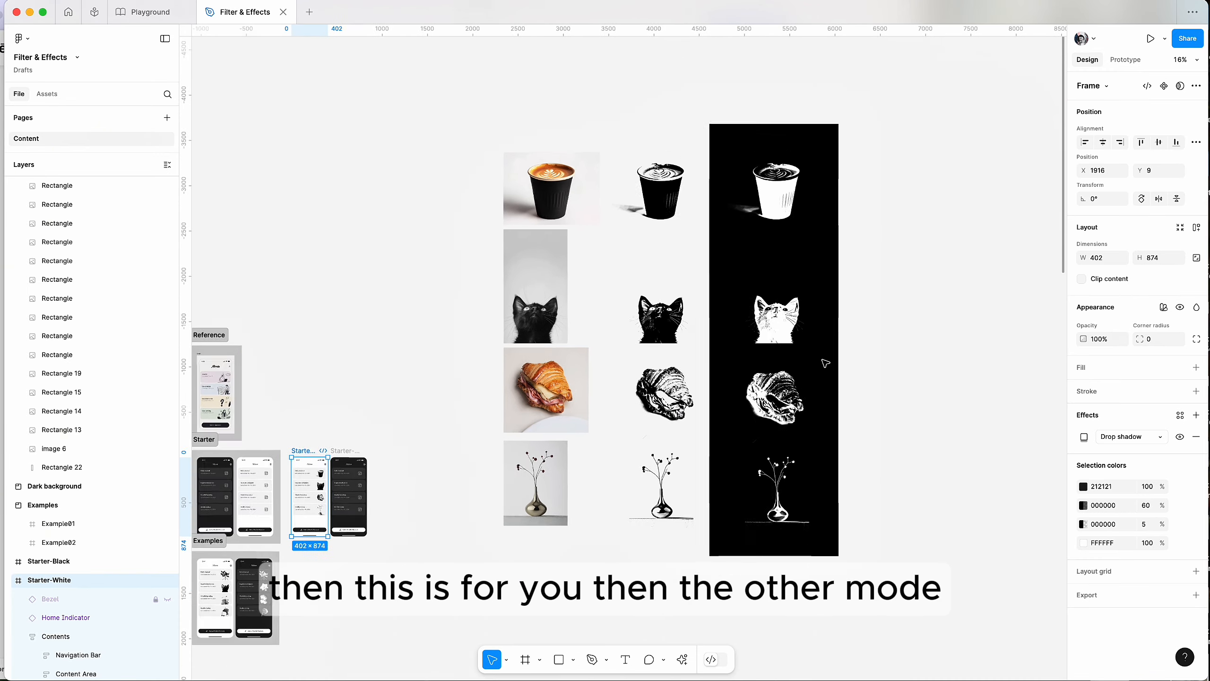
left_click(427, 442)
scroll(721, 480, "right", 5)
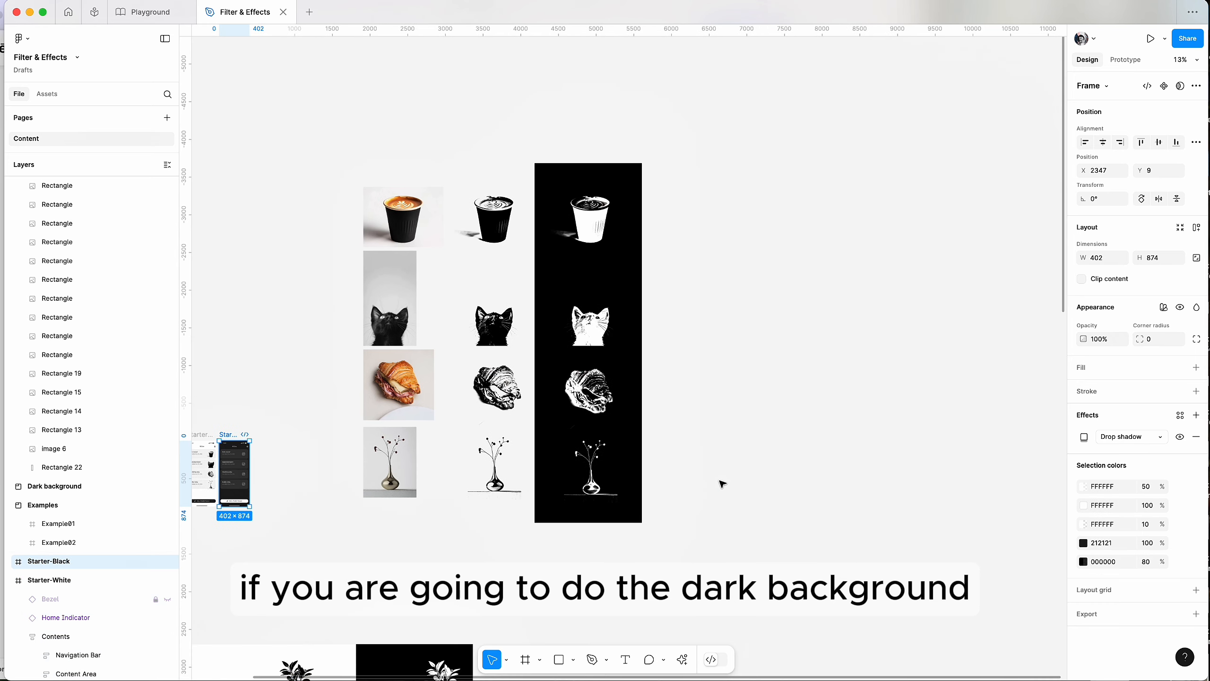
Duplicate the coffee cup photo into the empty canvas beyond the black rectangle and open Lummi for the copy
left_click(333, 222)
left_click_drag(333, 223, 680, 222)
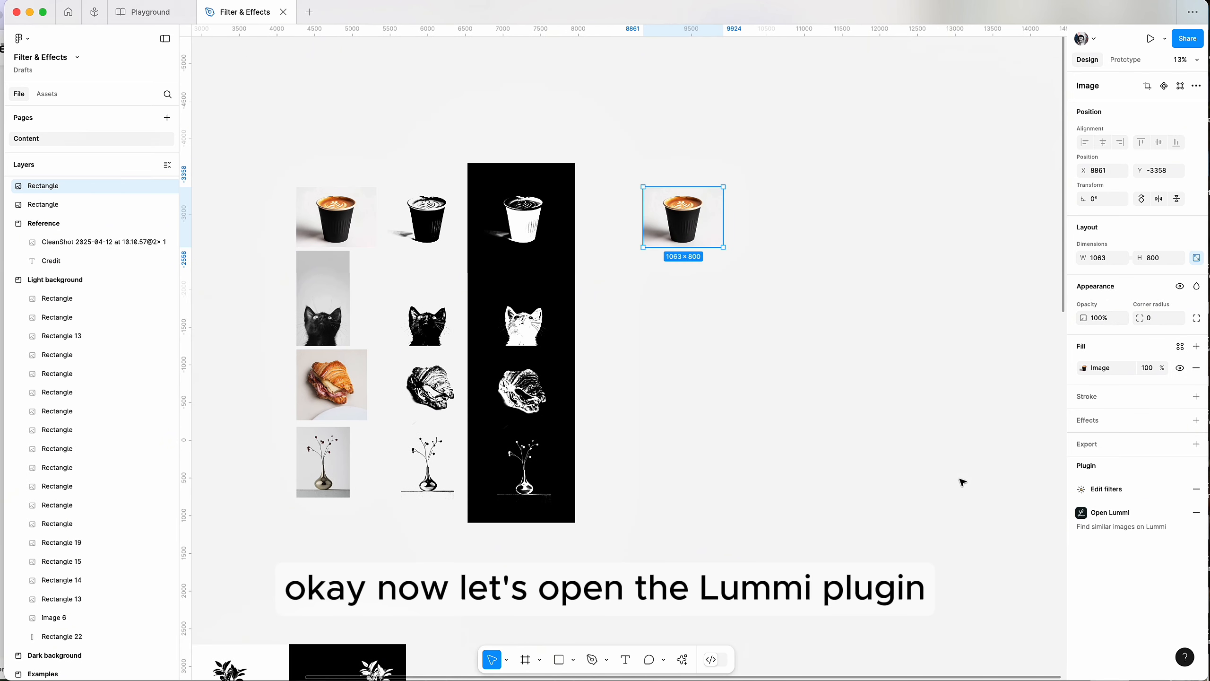
left_click(1124, 517)
scroll(705, 238, "up", 5)
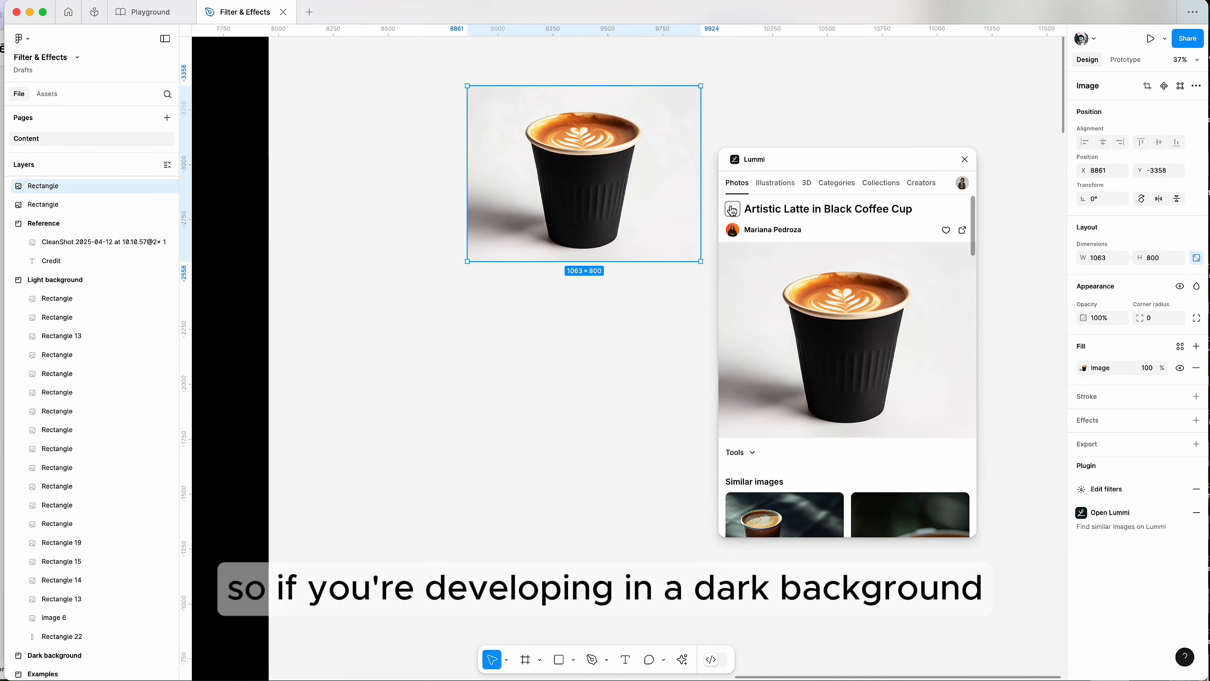
Return to Lummi's photo search and filter the photos by the colour black
left_click(732, 210)
left_click(958, 211)
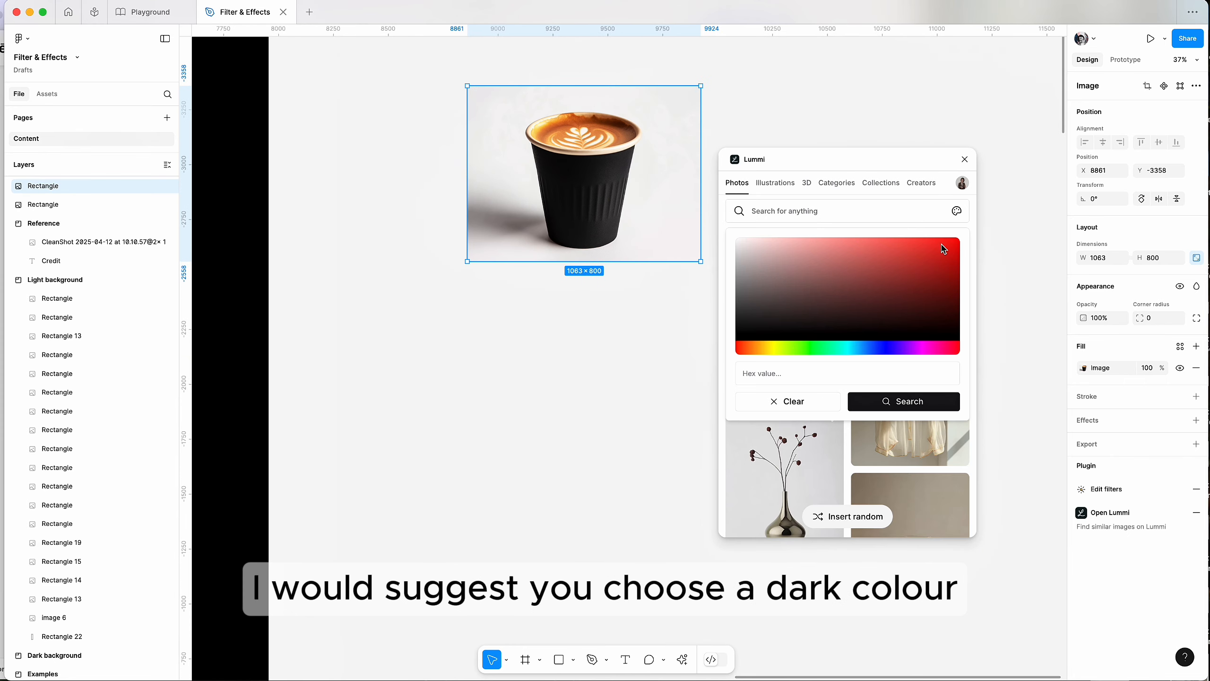
left_click(927, 405)
Replace the copied cup with the photo of the white-haired woman on black and extend its height to about 1411
scroll(828, 314, "down", 8)
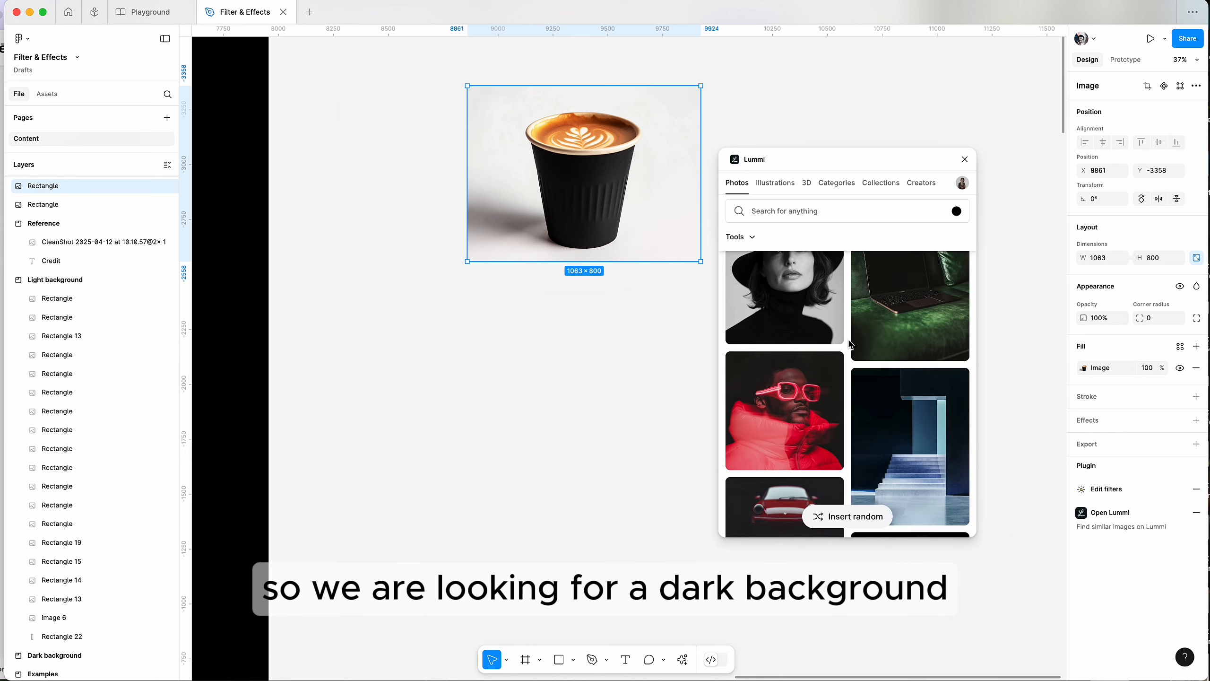
scroll(743, 330, "up", 1)
left_click(798, 362)
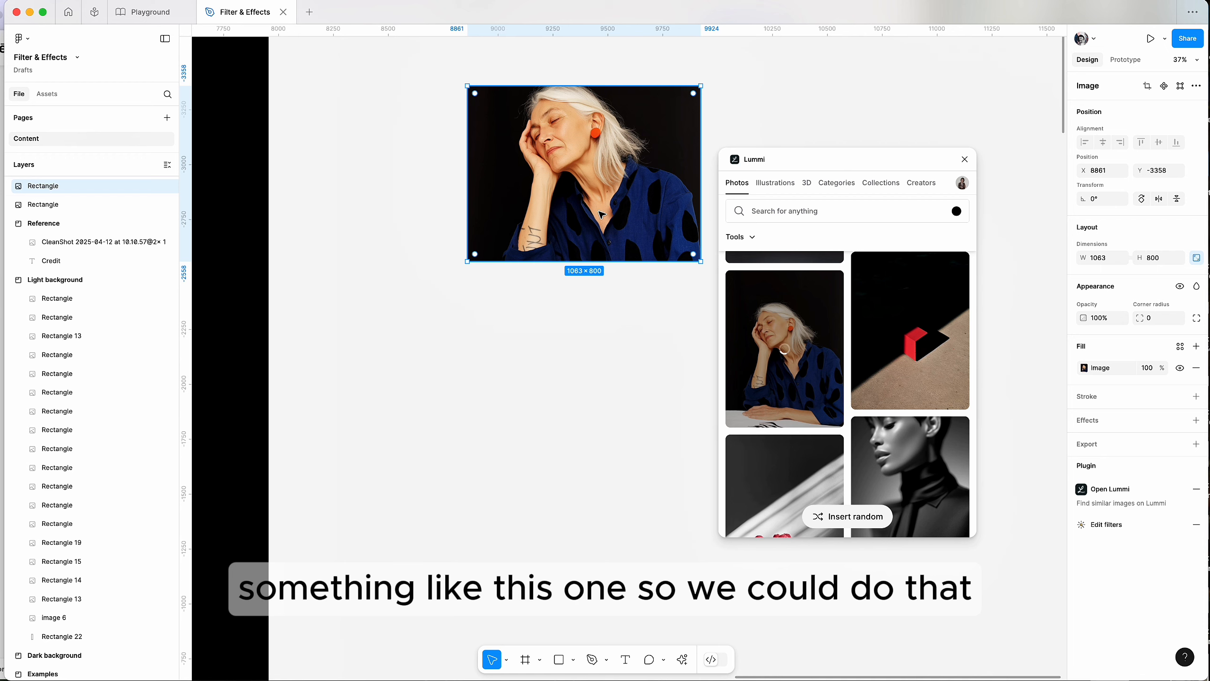
left_click_drag(584, 262, 591, 315)
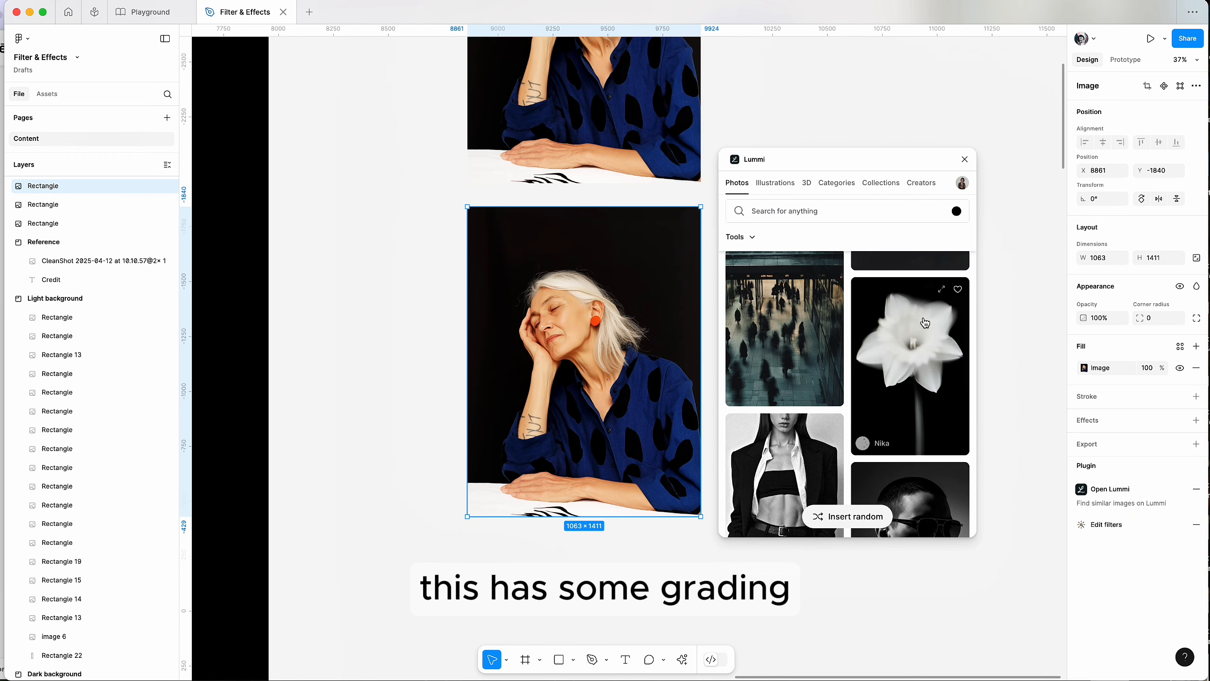
Fill the lower copy with the white flower photo at about 941 wide and add the orange flower photo beneath it
left_click(924, 323)
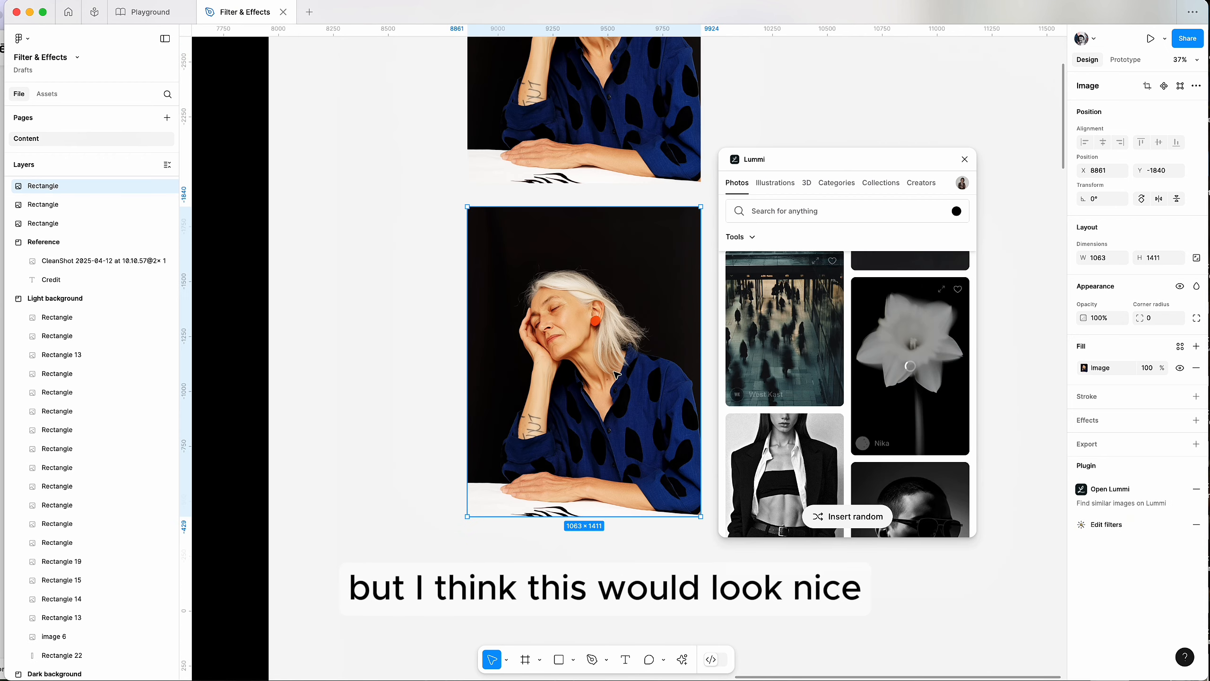
scroll(651, 543, "down", 5)
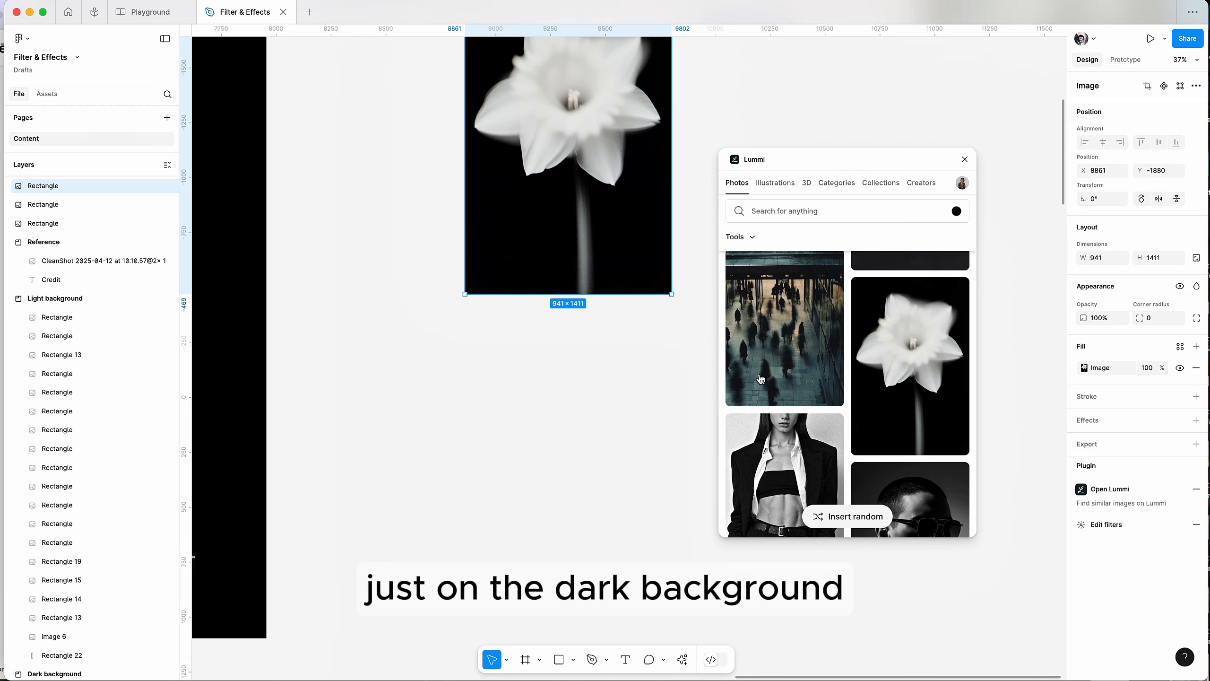
scroll(901, 384, "down", 10)
Duplicate the orange flower photo below itself and replace the copy's image with the blue orchids on black
left_click_drag(547, 303, 547, 537)
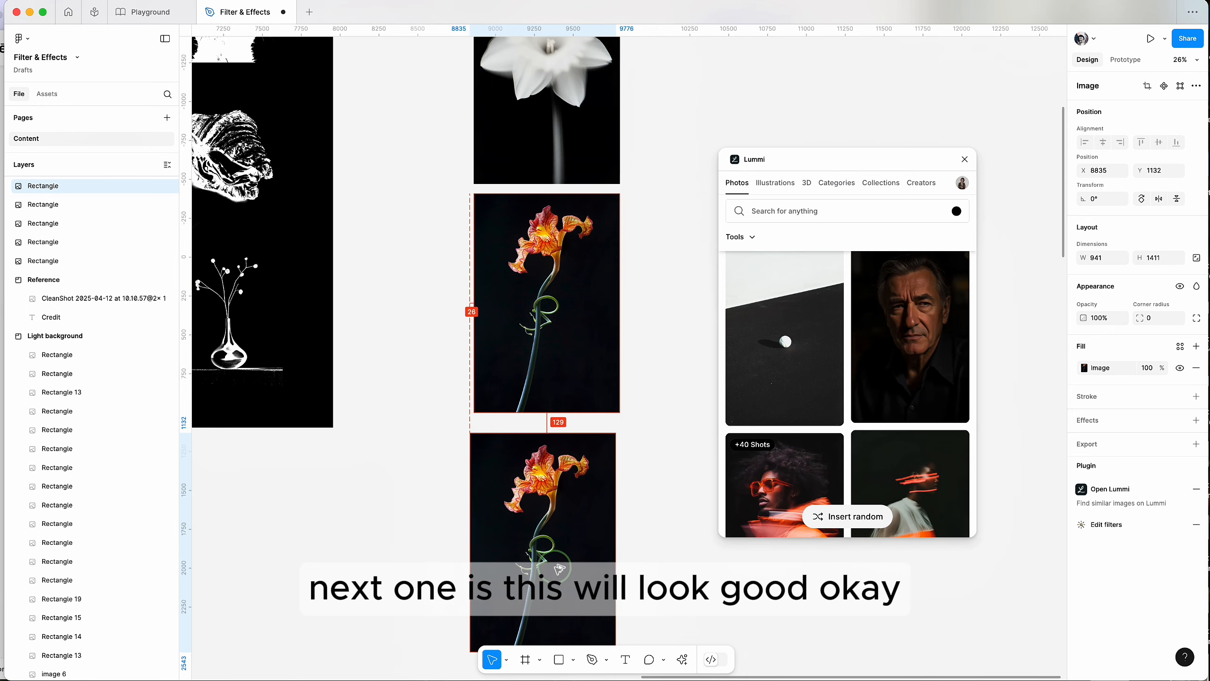
scroll(782, 382, "down", 5)
left_click(782, 382)
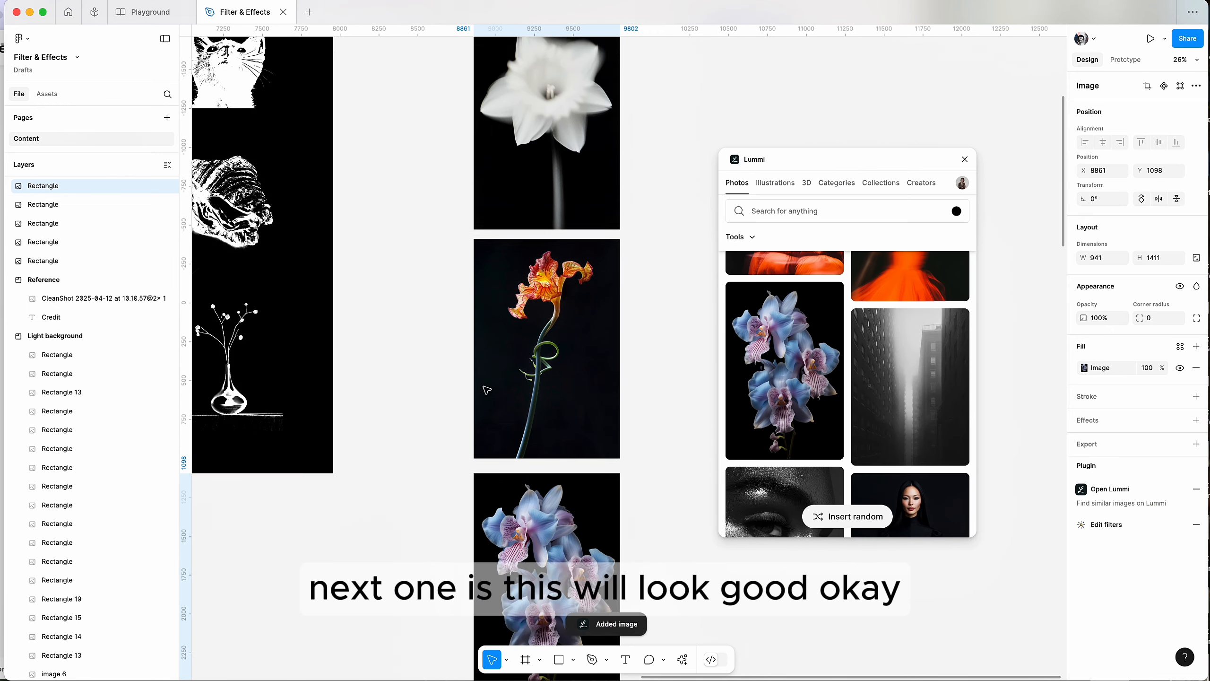
Examine the column of dark photos against the existing Light background and Dark background samples
scroll(486, 391, "up", 4)
scroll(486, 390, "down", 10)
scroll(486, 390, "up", 2)
scroll(771, 421, "down", 10)
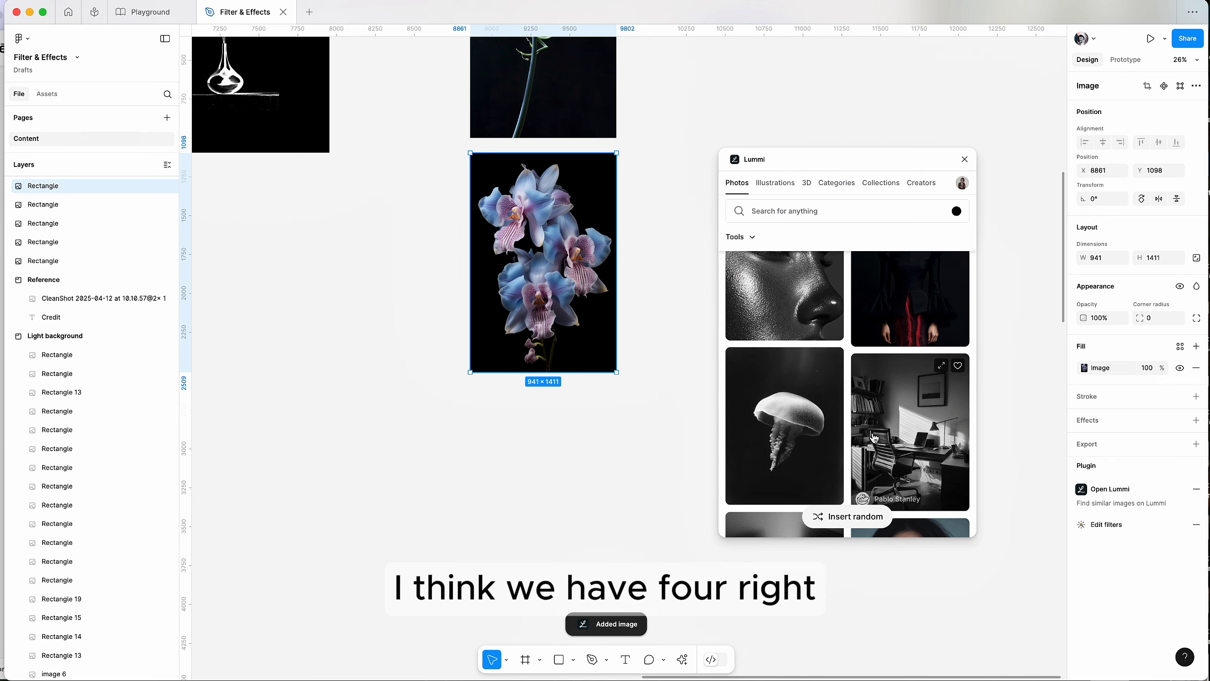
scroll(470, 390, "down", 5)
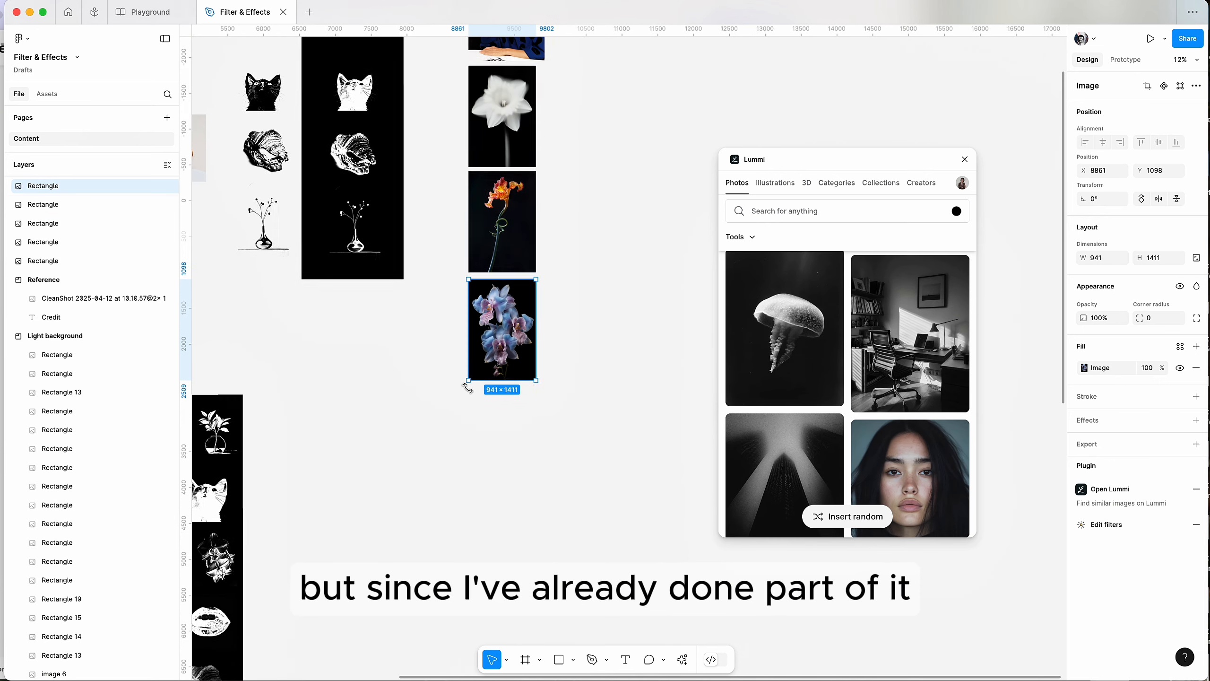
scroll(471, 392, "left", 3)
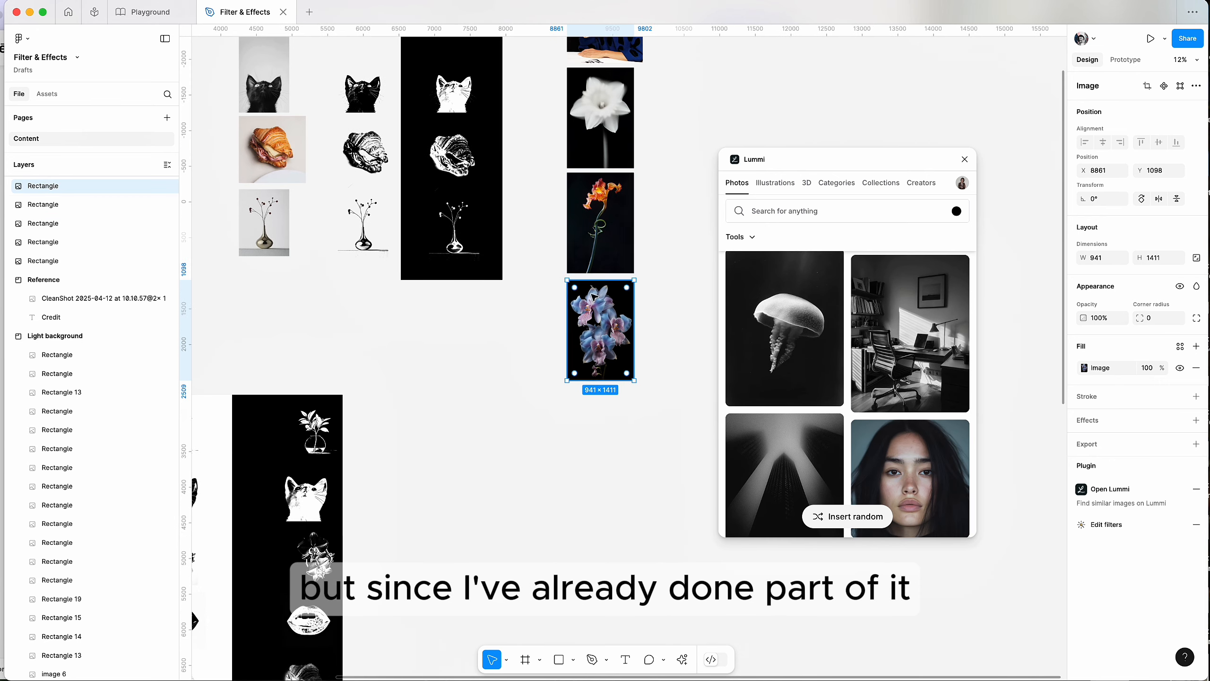
scroll(594, 296, "up", 5)
scroll(556, 488, "left", 6)
scroll(556, 487, "down", 18)
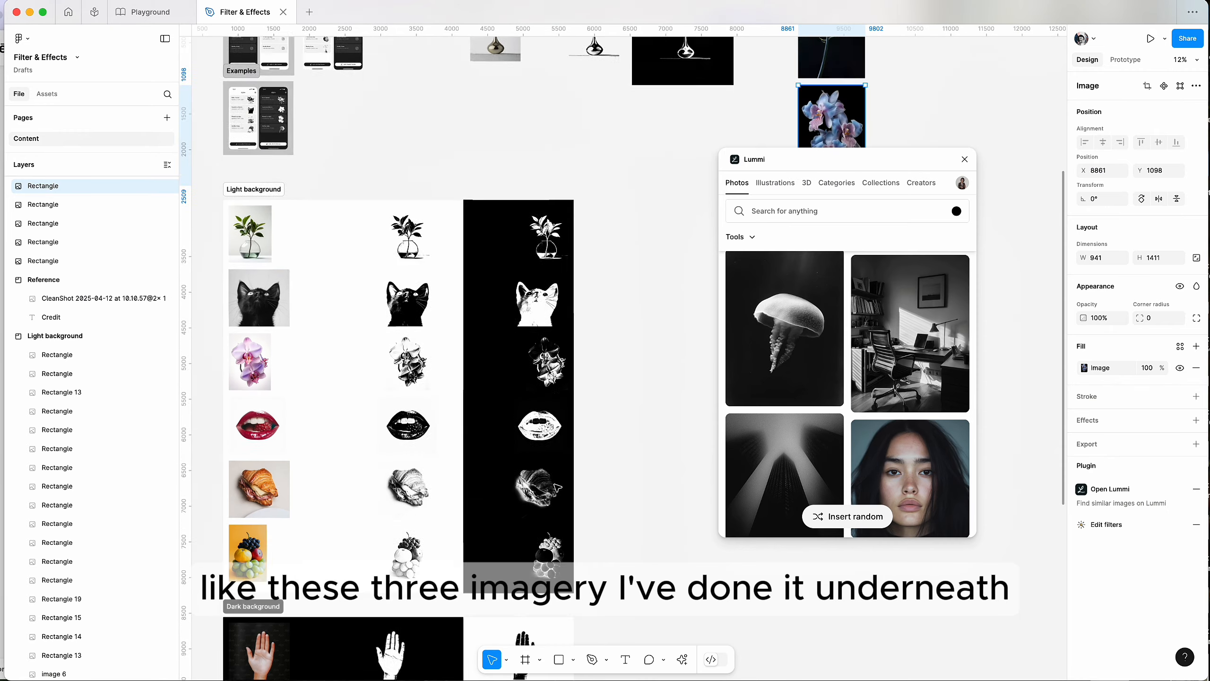
scroll(440, 386, "up", 8)
scroll(540, 415, "up", 6)
scroll(539, 415, "right", 5)
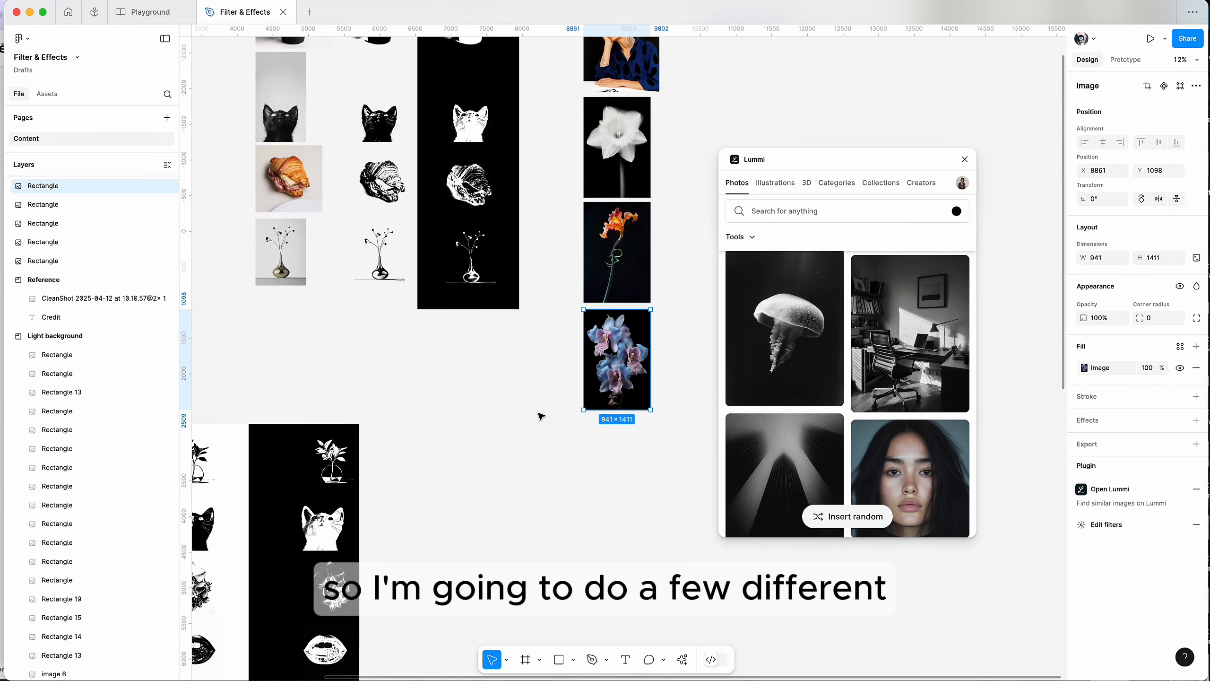
Replace the woman's portrait with the pale tulip photo from Lummi and narrow the frame to about 791 wide
scroll(722, 276, "up", 2)
scroll(670, 288, "up", 3)
scroll(877, 395, "down", 5)
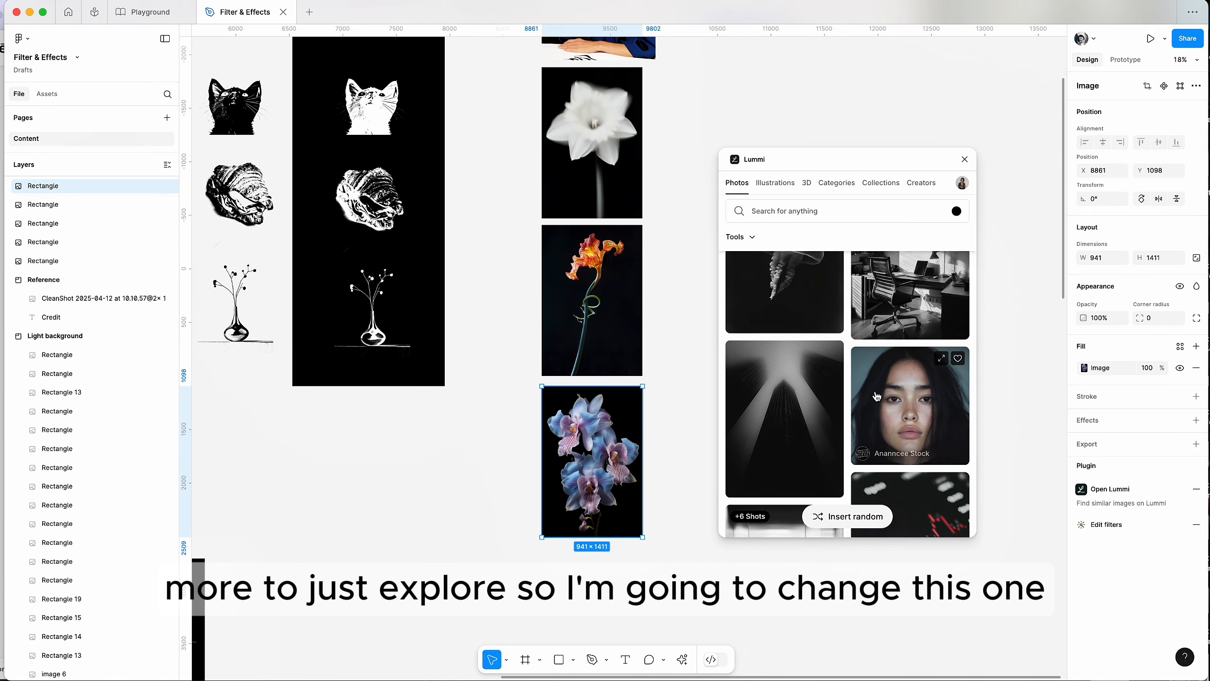
scroll(661, 321, "up", 3)
scroll(662, 321, "right", 1)
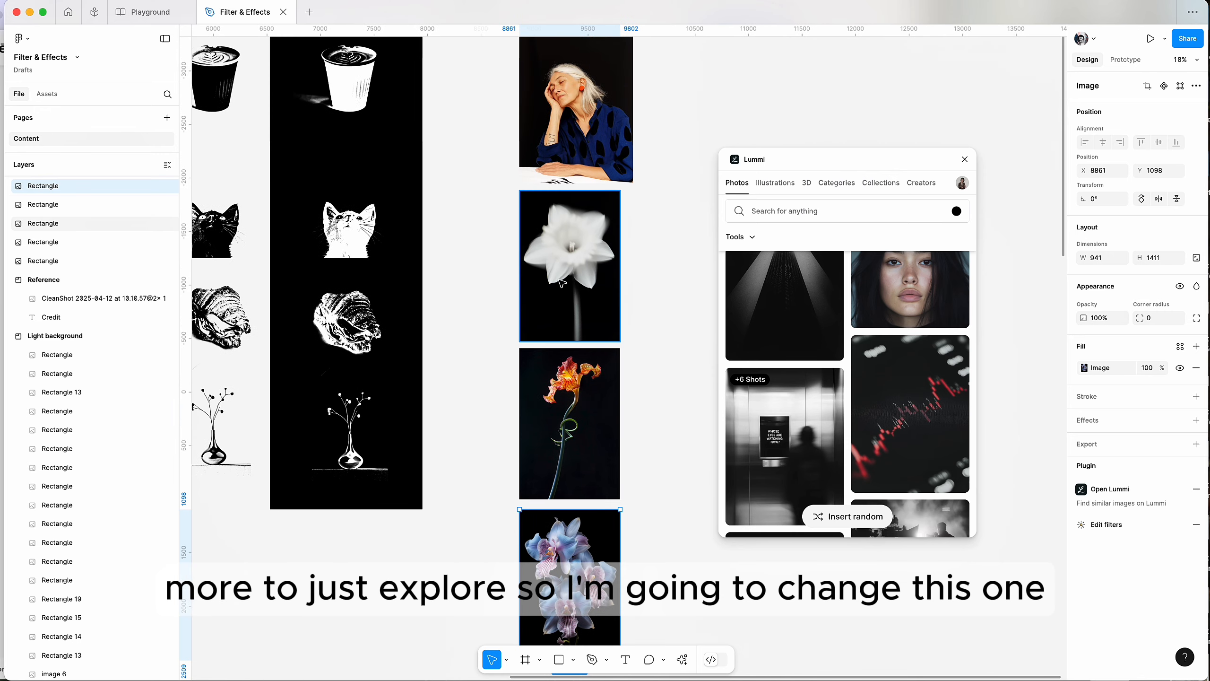
left_click(604, 162)
scroll(579, 260, "up", 3)
scroll(580, 260, "up", 2)
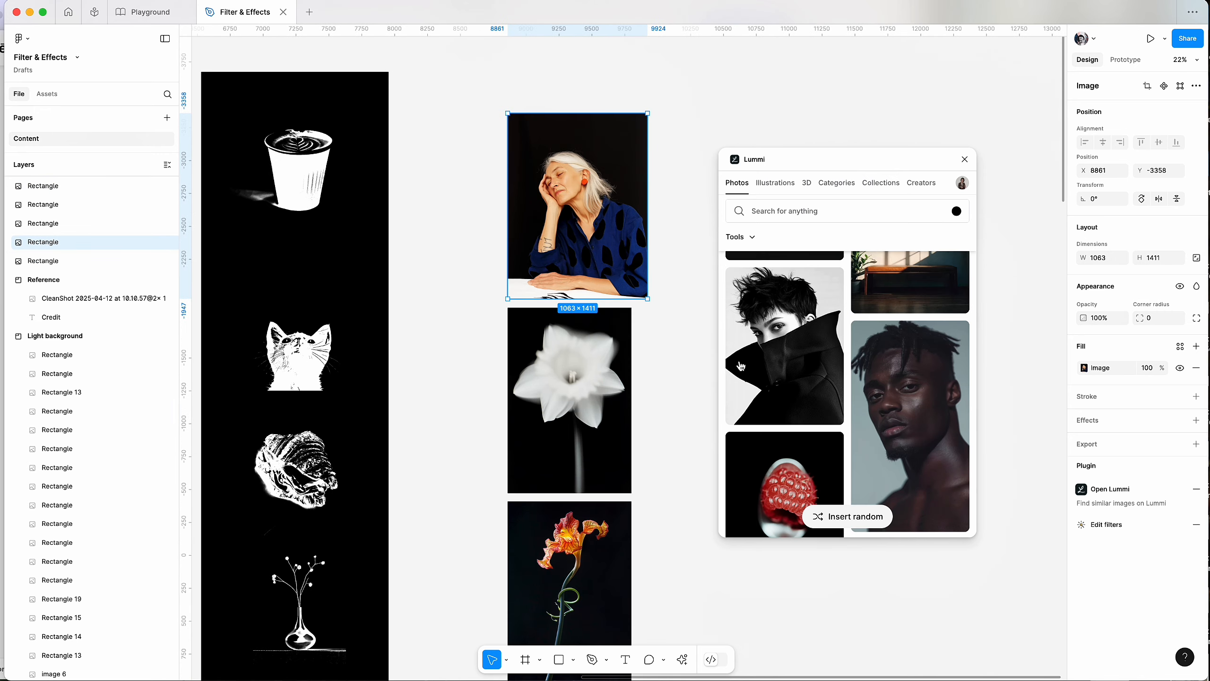
scroll(763, 358, "down", 1)
scroll(780, 358, "down", 10)
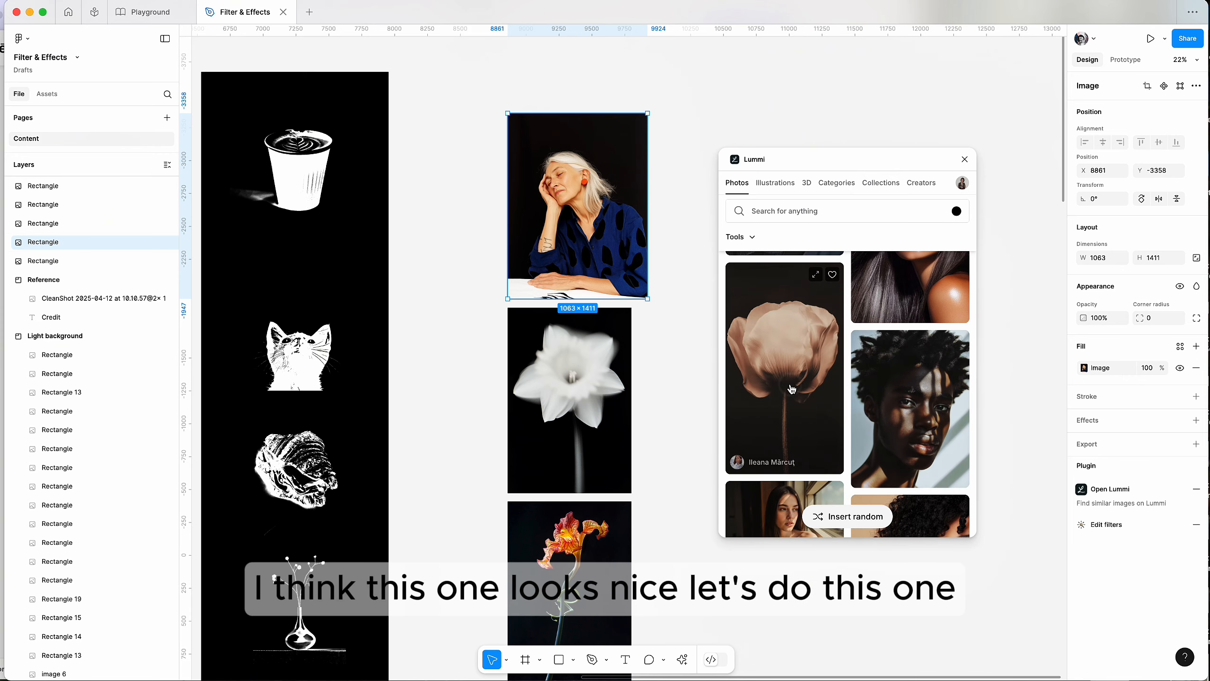
left_click(792, 390)
scroll(661, 221, "up", 2)
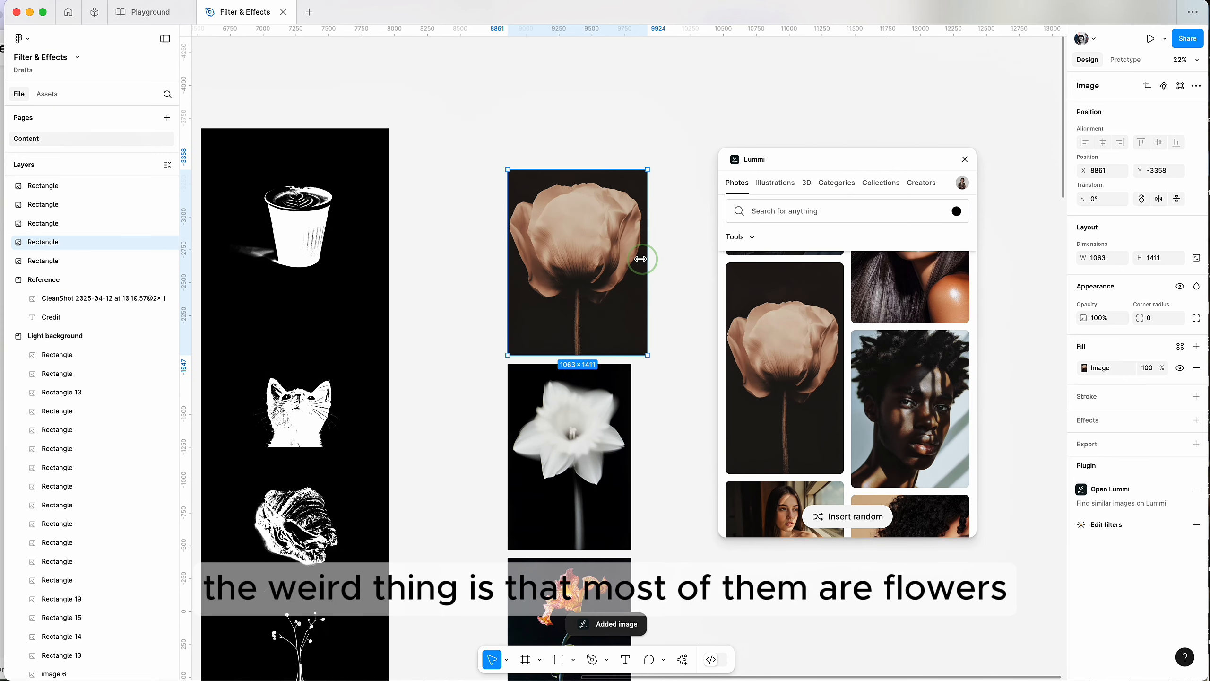
left_click_drag(640, 259, 673, 262)
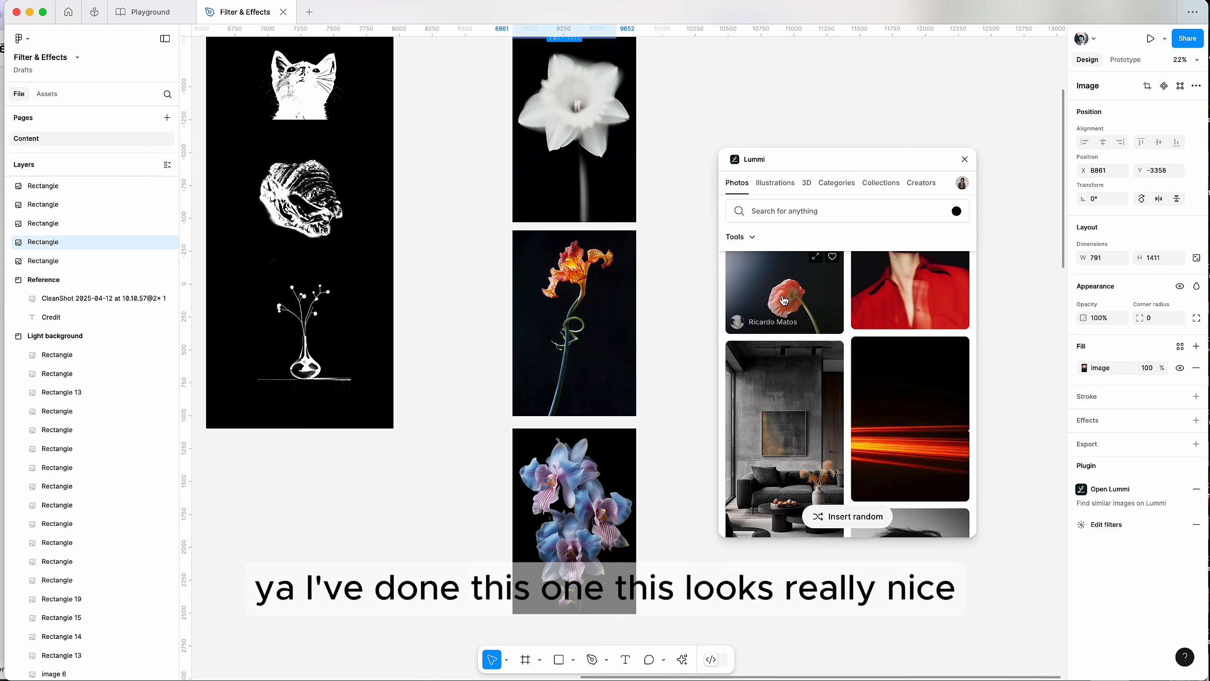
Replace the blue orchid photo with the pink flower on black, widen it to about 1411, and close Lummi
scroll(784, 300, "down", 3)
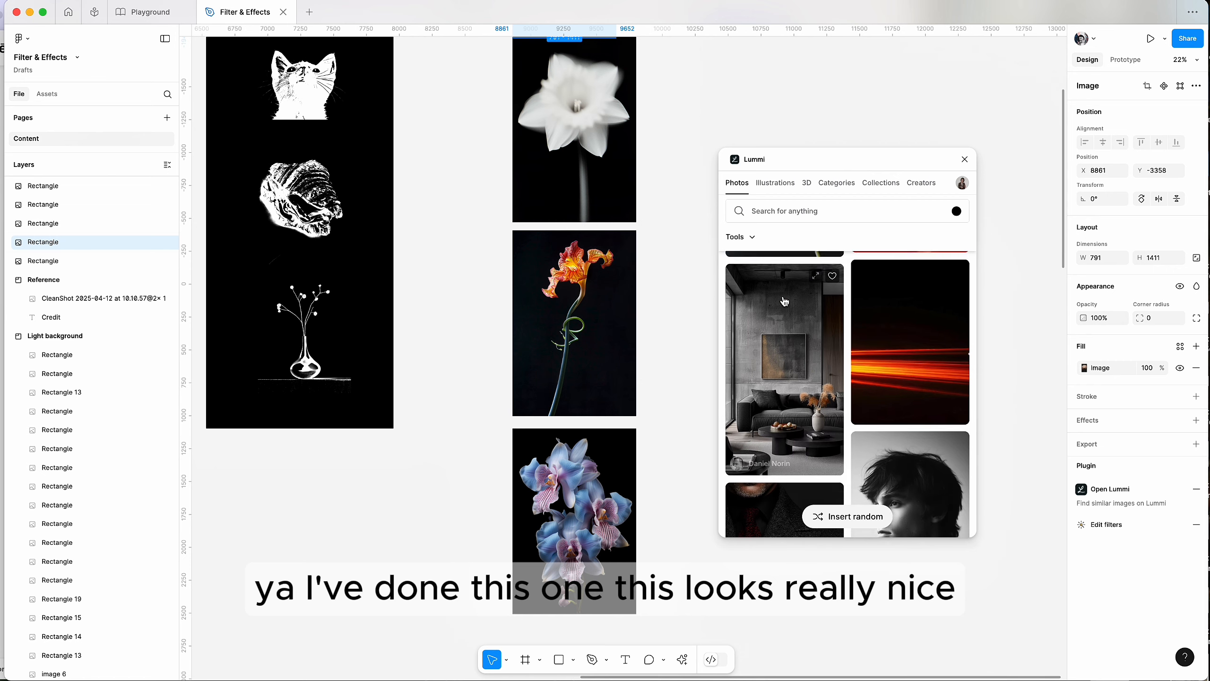
scroll(787, 325, "down", 3)
scroll(595, 334, "down", 5)
scroll(596, 334, "up", 5)
scroll(601, 342, "down", 4)
left_click(600, 342)
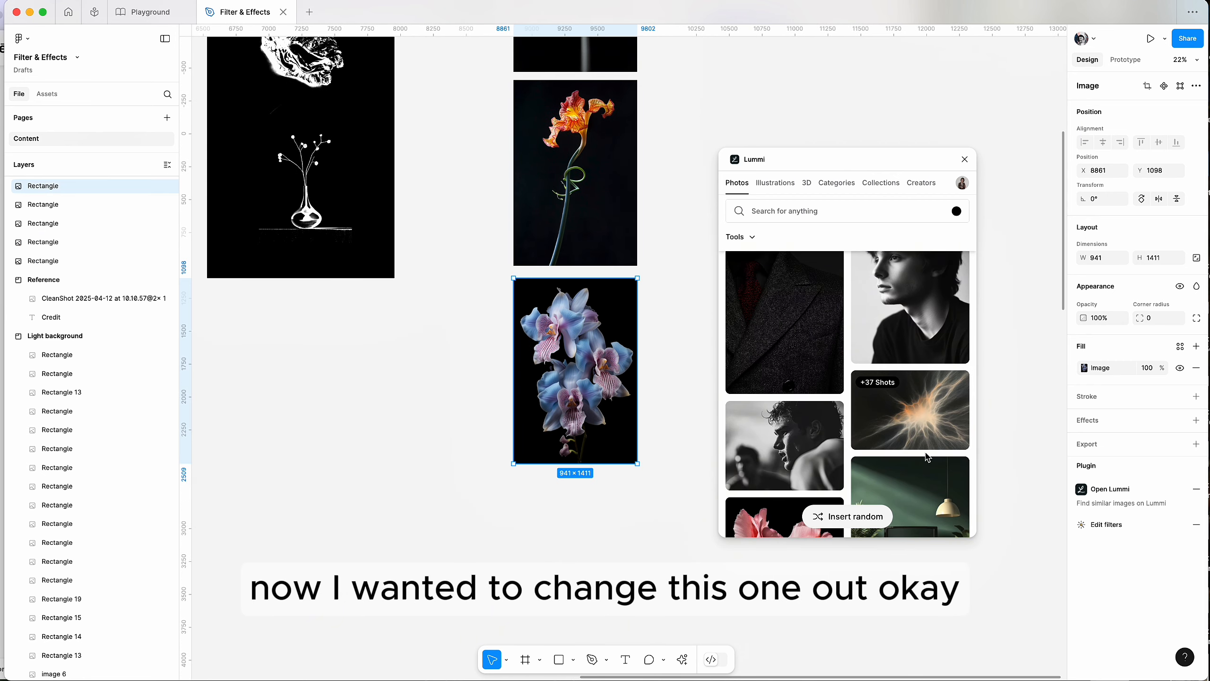
scroll(806, 415, "down", 3)
left_click(798, 414)
scroll(1050, 109, "up", 5)
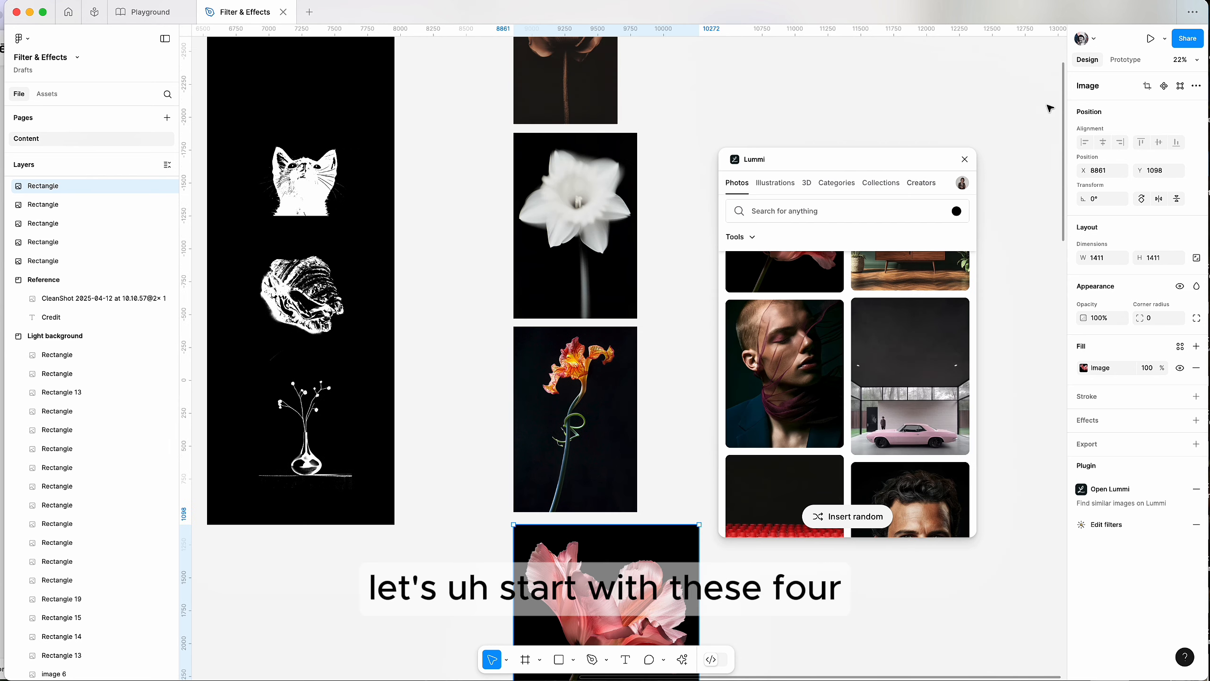
left_click(965, 159)
scroll(751, 346, "up", 5)
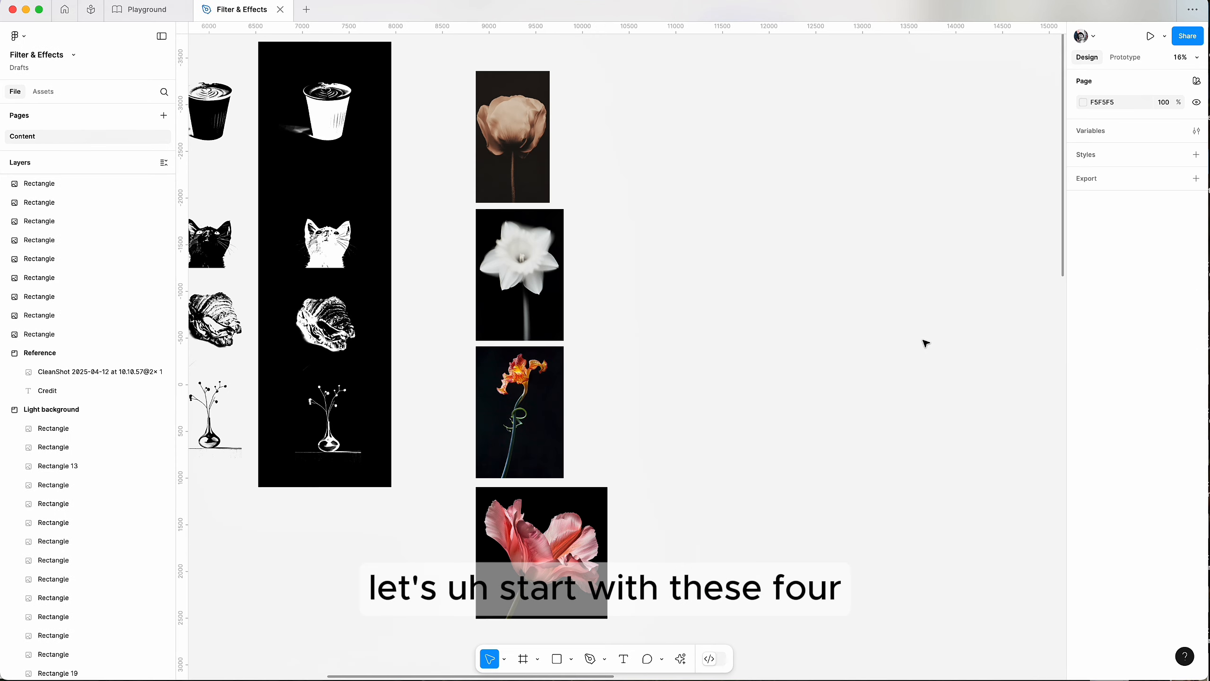
Draw a rectangle about 1602 × 6079 beside the column of flower photos and fill it with black 000000
left_click(495, 127)
scroll(637, 317, "up", 2)
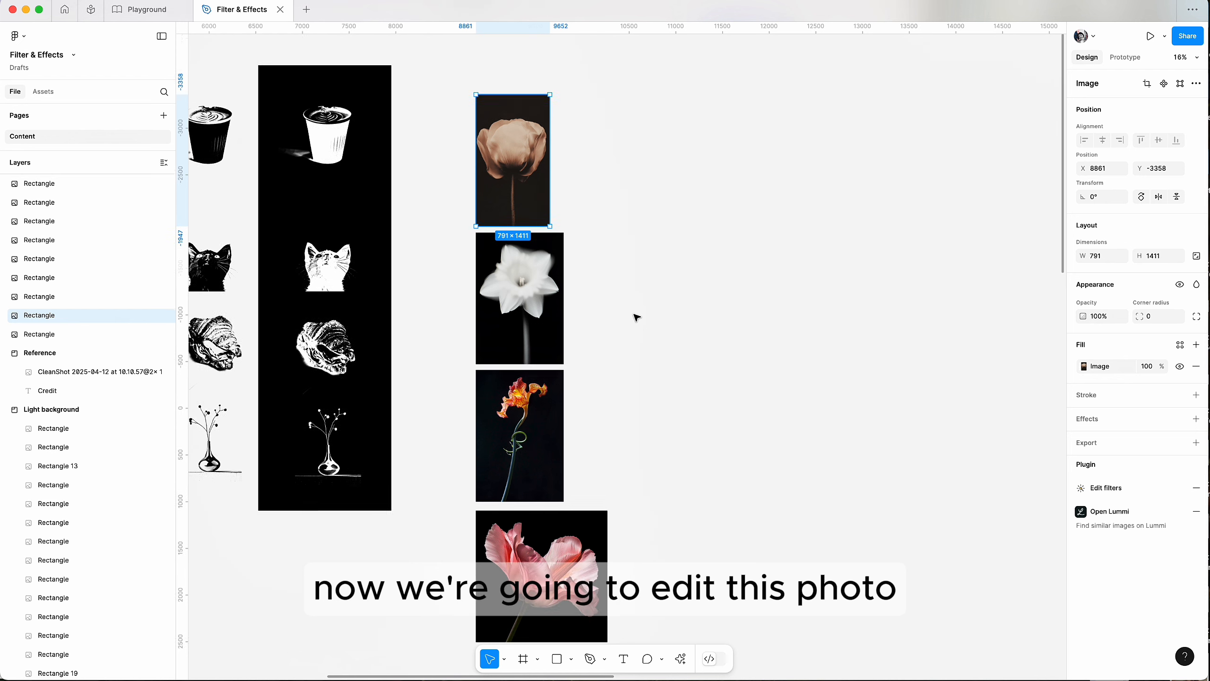
left_click_drag(648, 88, 798, 657)
left_click_drag(713, 300, 710, 295)
left_click(1083, 366)
left_click_drag(972, 496, 922, 599)
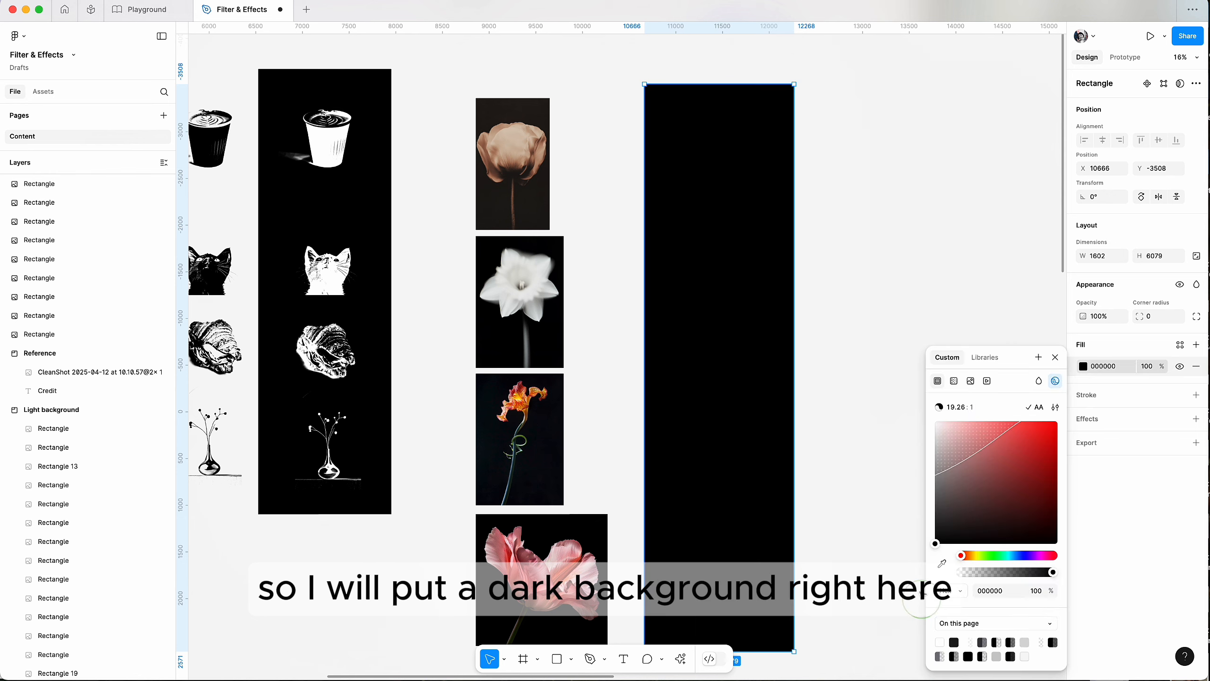
left_click(861, 101)
Open Filter / effects for the pale tulip photo and move its window clear of the black rectangle
left_click(513, 162)
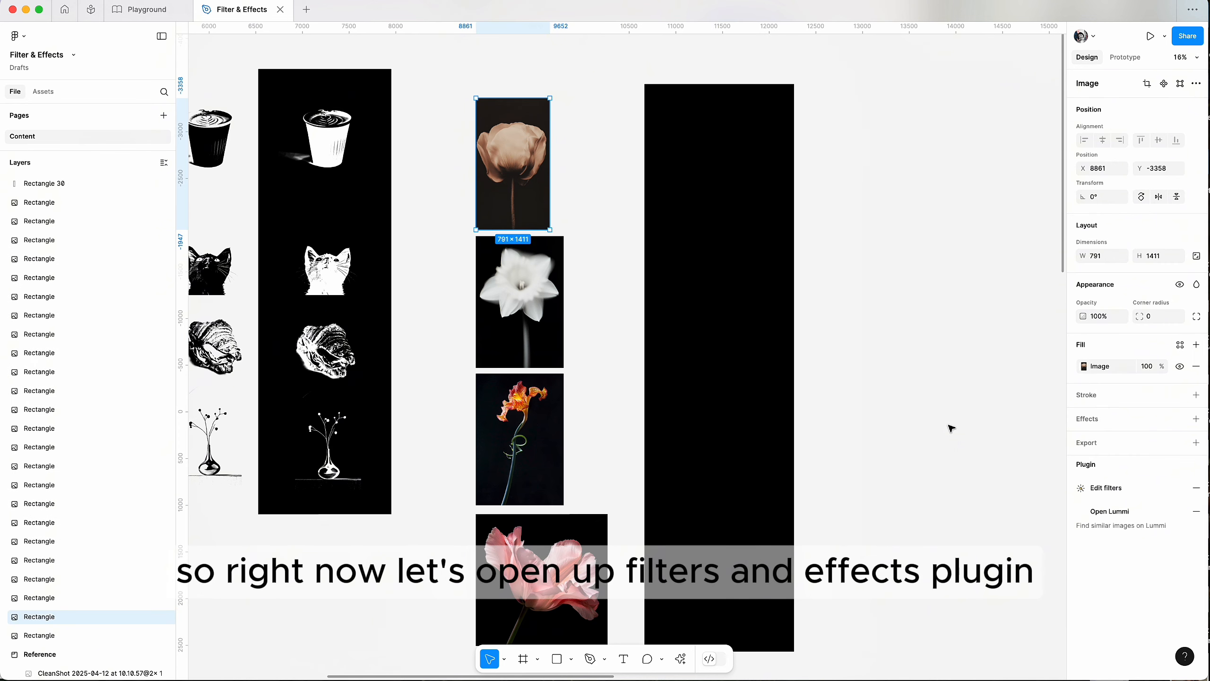
key("super+k")
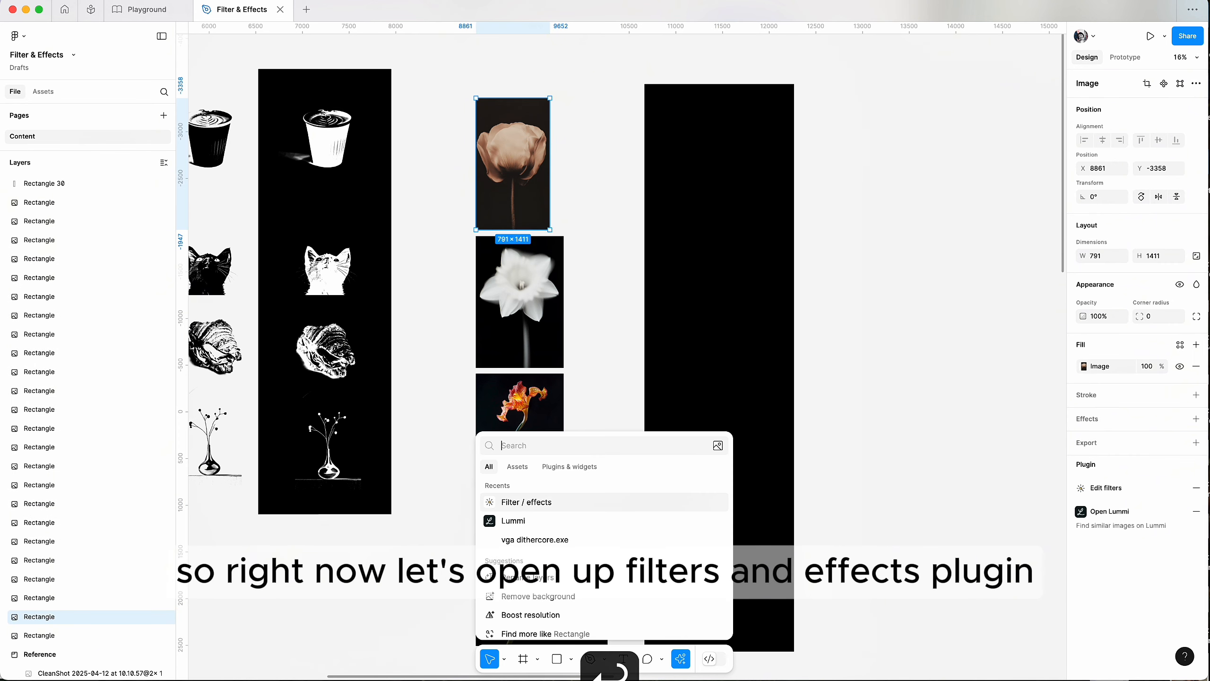
key("Return")
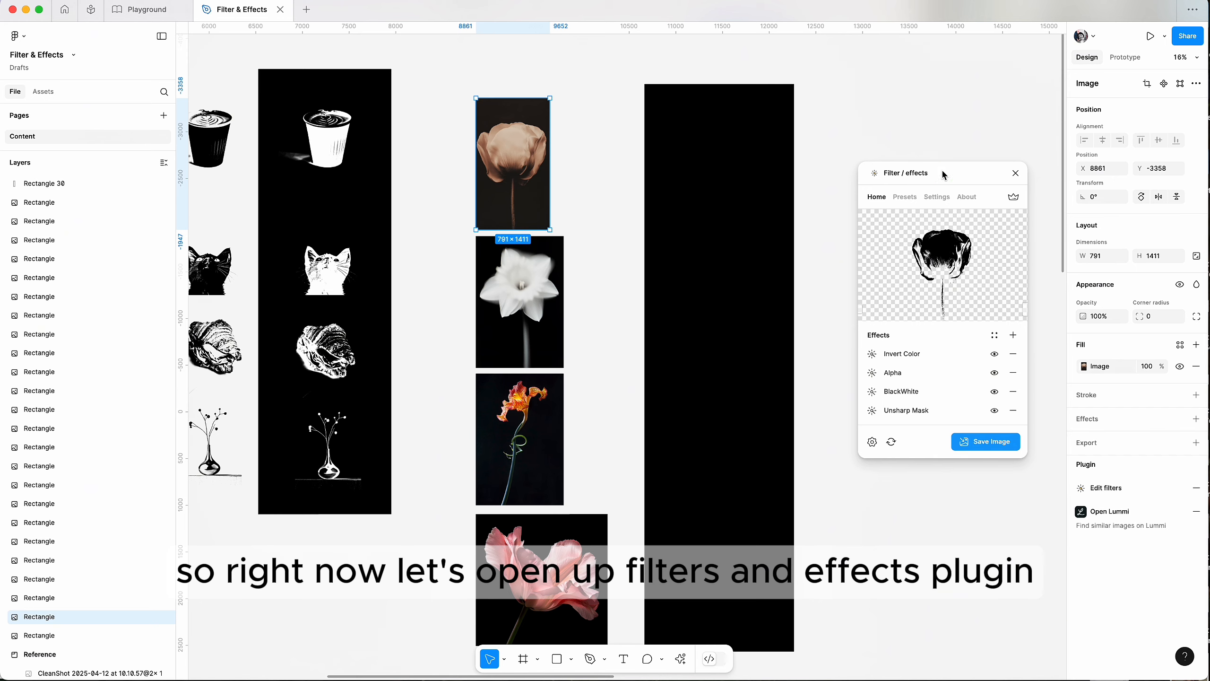
left_click_drag(944, 175, 909, 104)
Try the BlackWhite effect's Invert option on the tulip photo, then switch it back off and return to the effects list
left_click(873, 325)
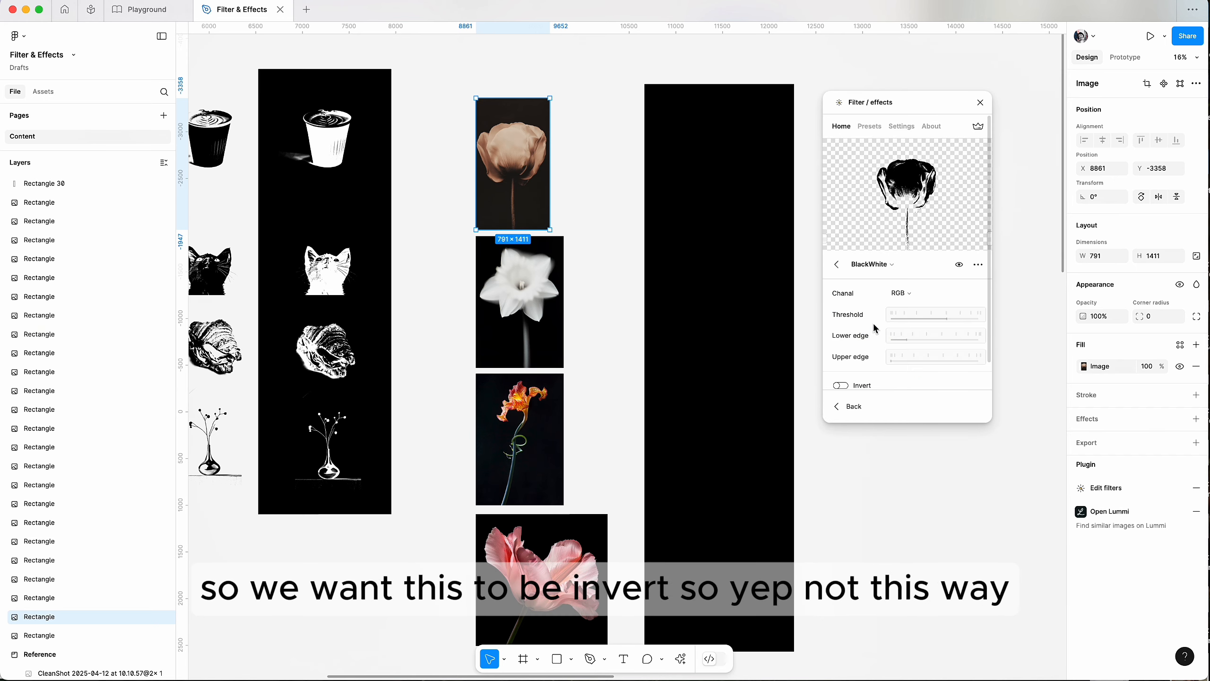
left_click(841, 385)
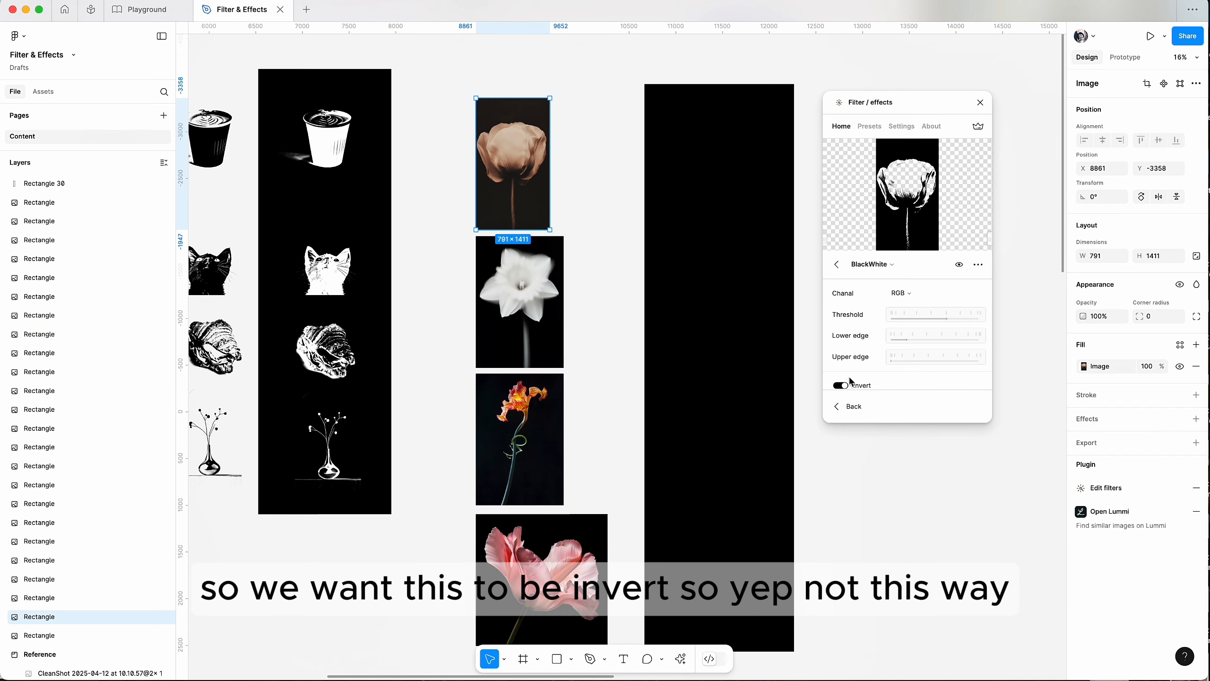
left_click(841, 268)
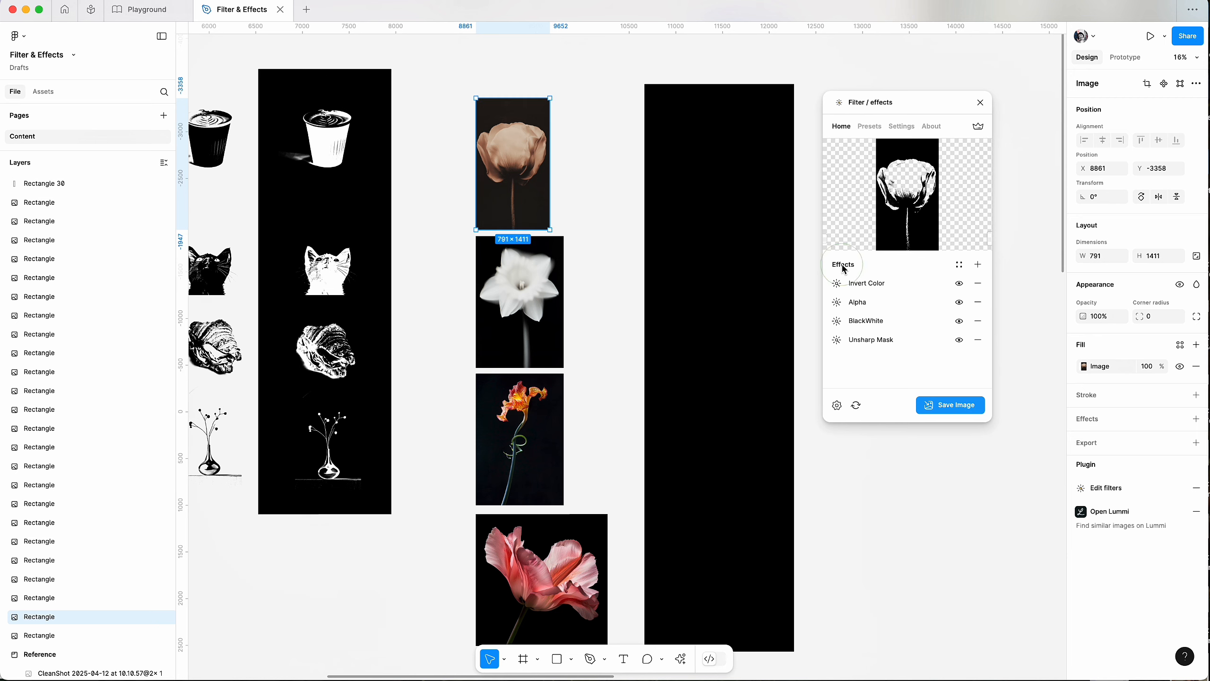
left_click(880, 321)
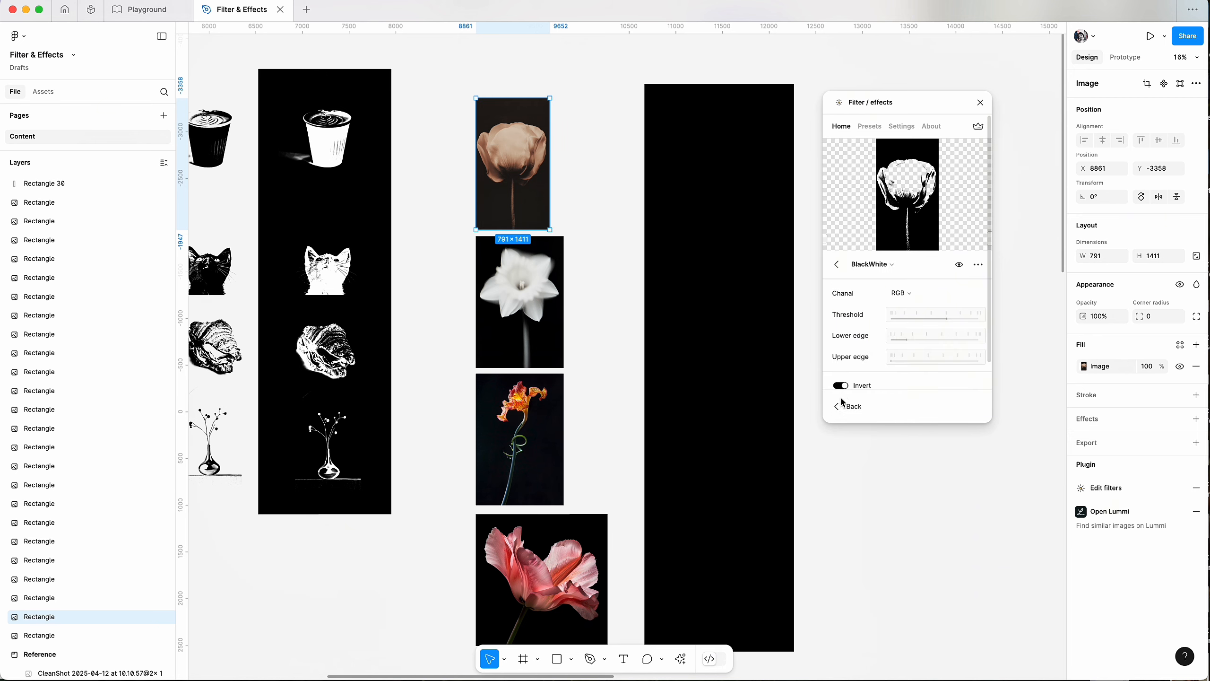
left_click(844, 388)
left_click(837, 264)
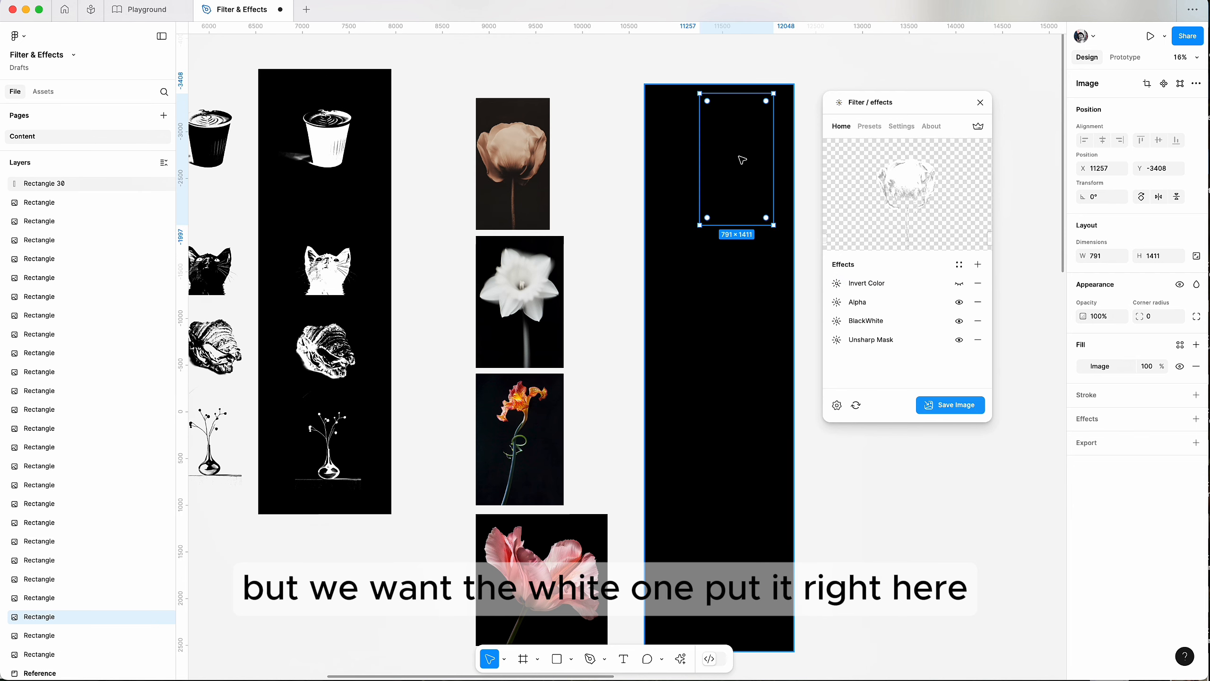
Bring the tulip illustration in front of the black rectangle and place a saved daffodil illustration, with Invert Color off, below it
key("super+alt+bracketright")
left_click(547, 303)
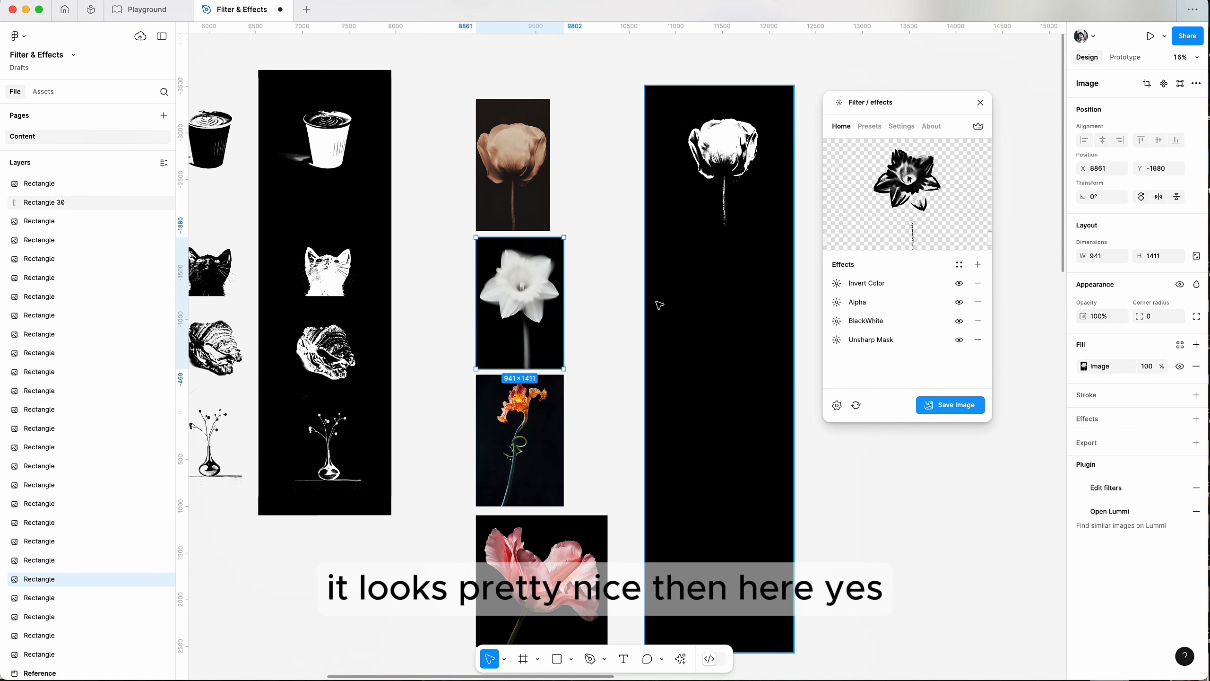
left_click_drag(682, 272, 733, 270)
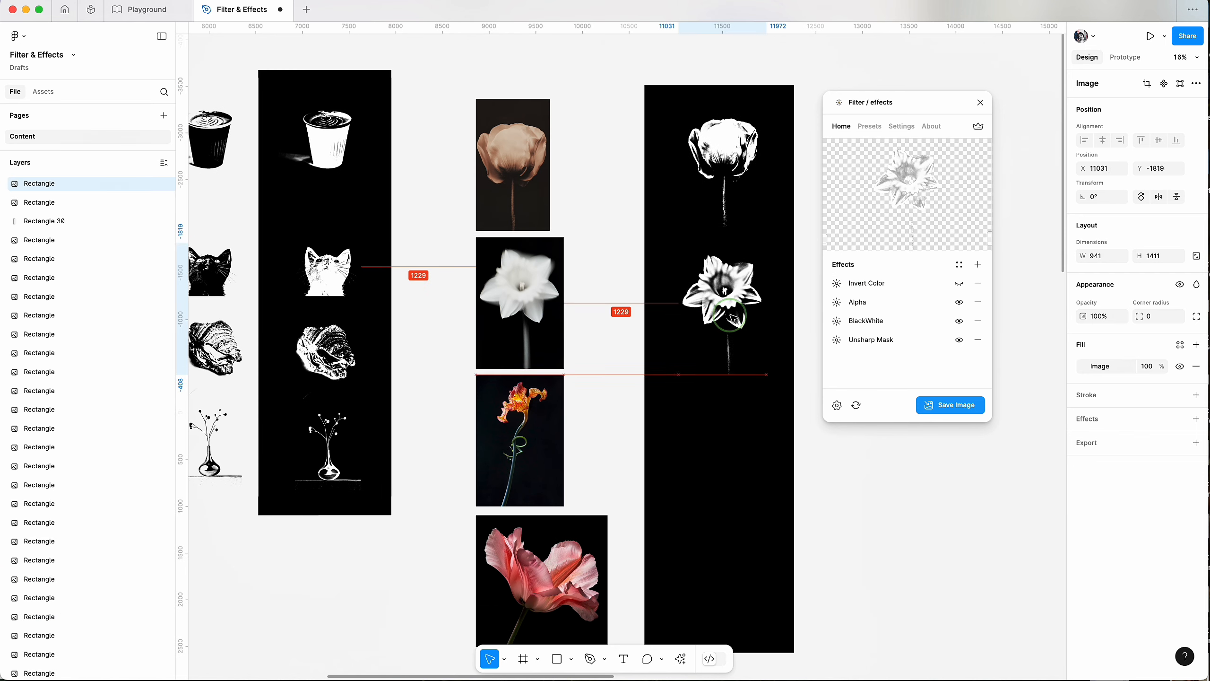
scroll(734, 260, "down", 2)
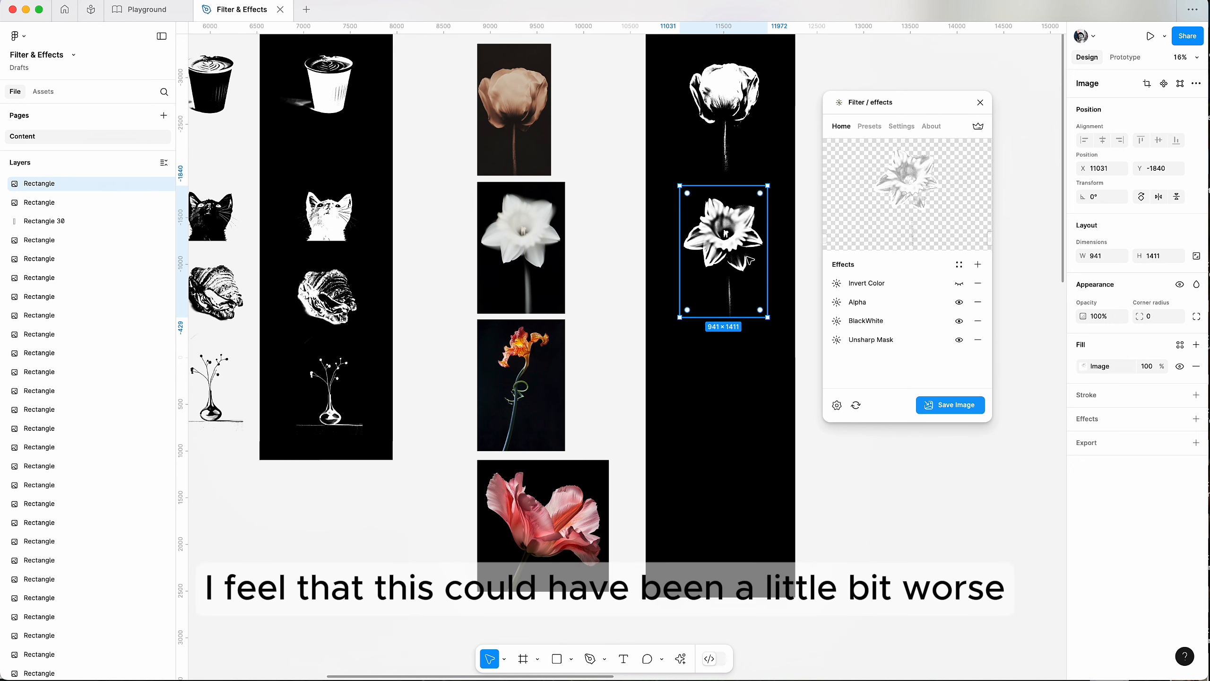
Adjust the BlackWhite effect's Lower edge on the daffodil photo to bring out more white detail, and save another illustration
left_click(528, 226)
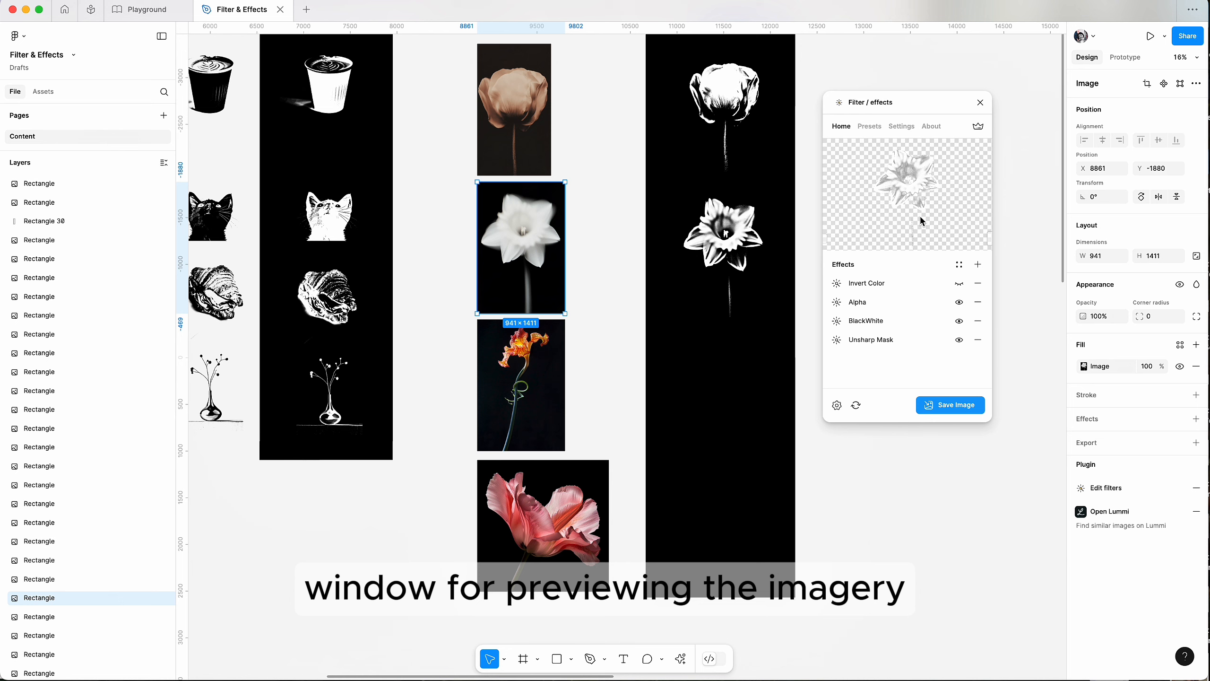
left_click(866, 322)
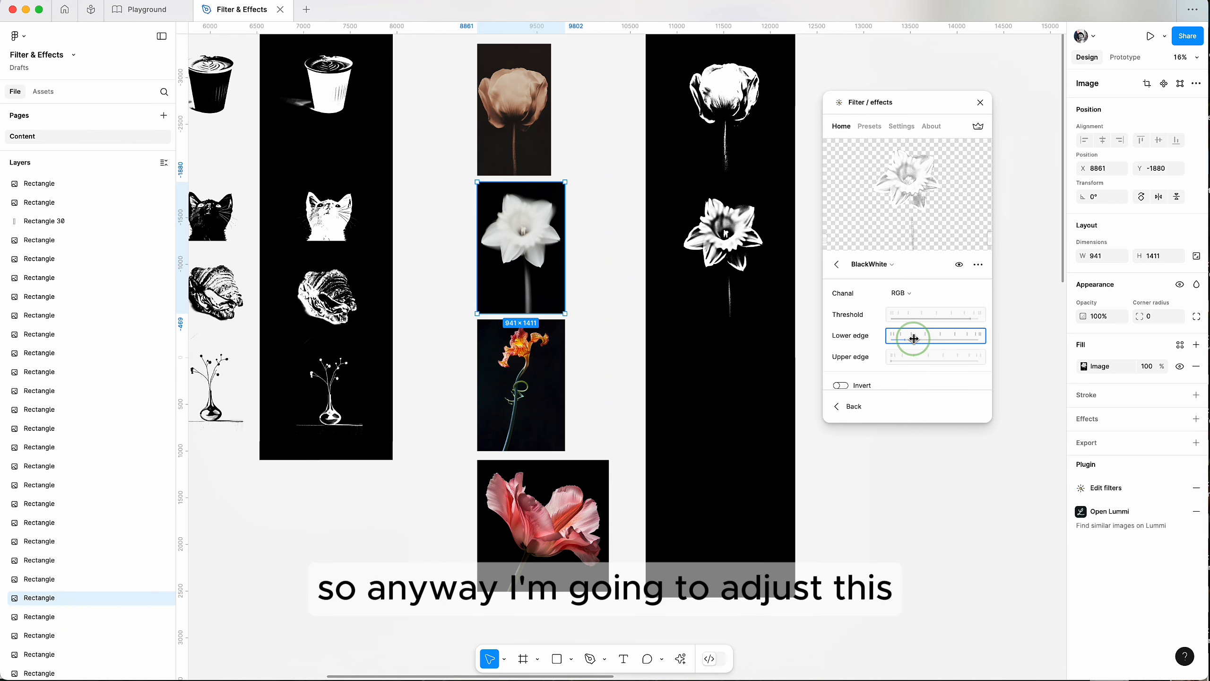
left_click_drag(914, 338, 920, 338)
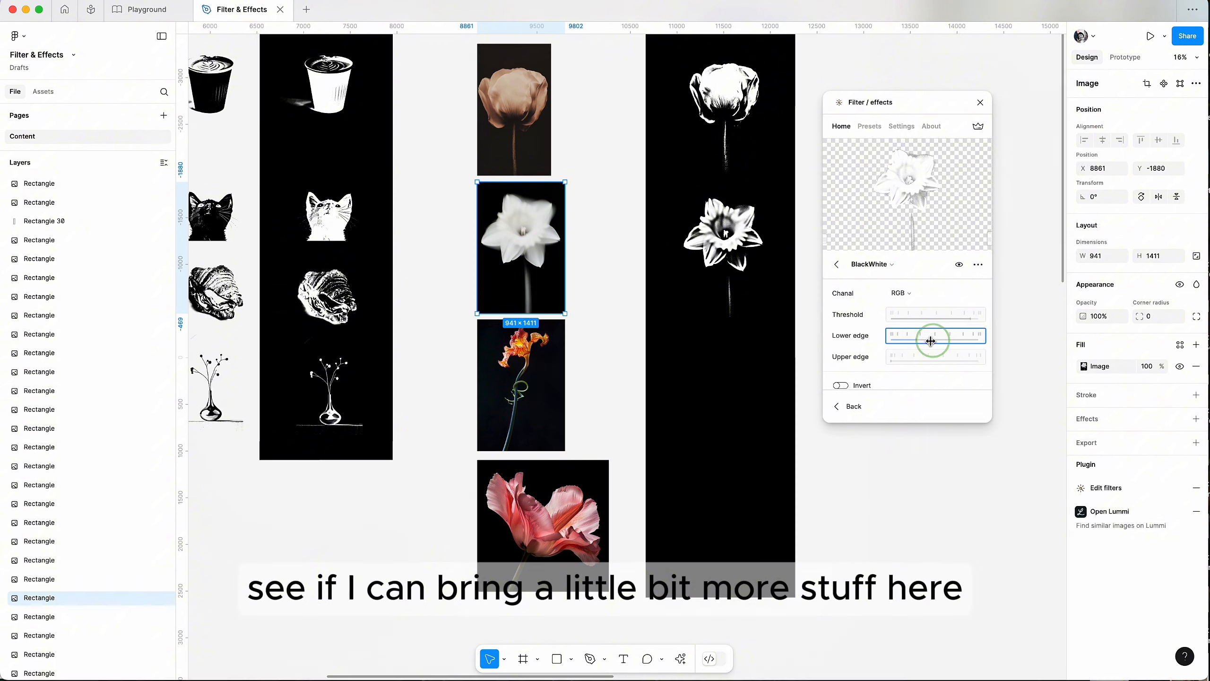
left_click_drag(932, 341, 914, 339)
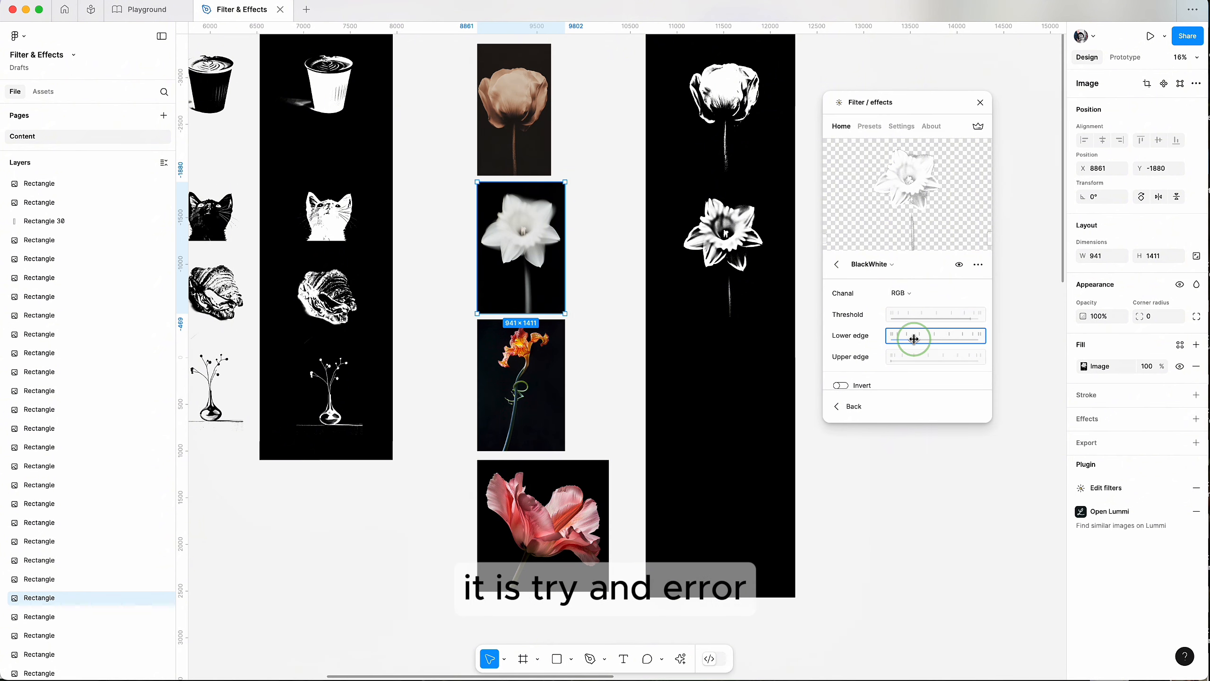
left_click(847, 387)
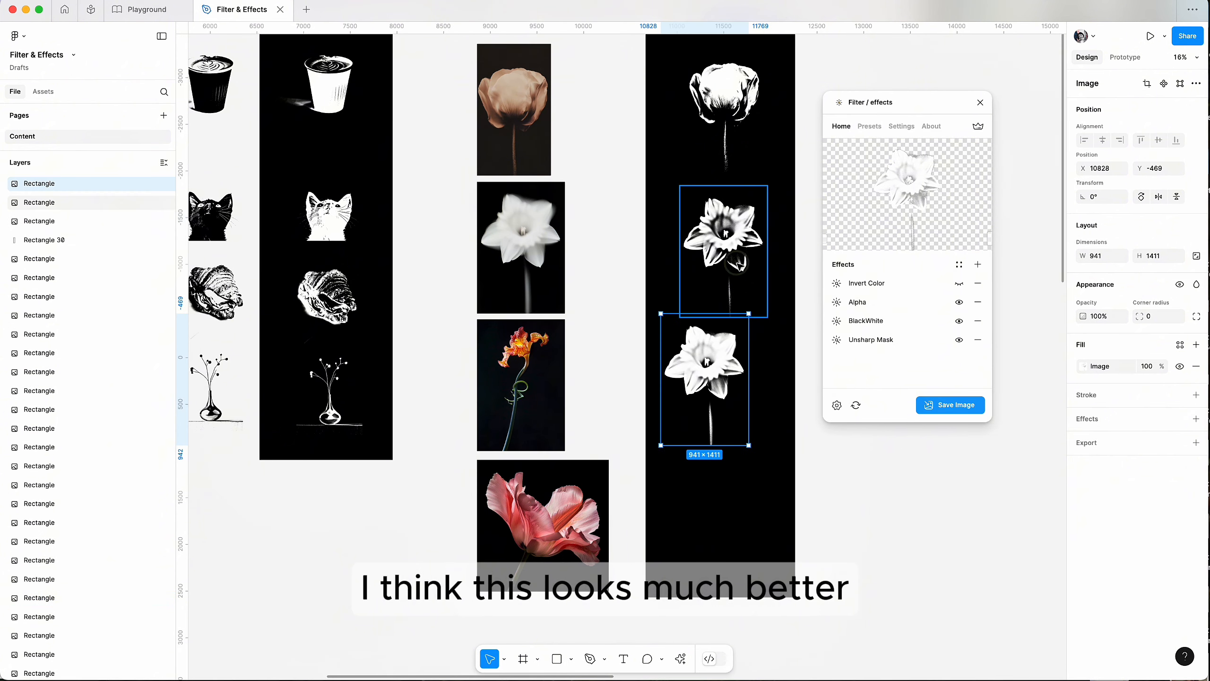
Delete the first daffodil illustration from the black rectangle and move the newly saved one into its place
left_click(737, 263)
key("BackSpace")
left_click(705, 372)
left_click_drag(705, 372, 723, 239)
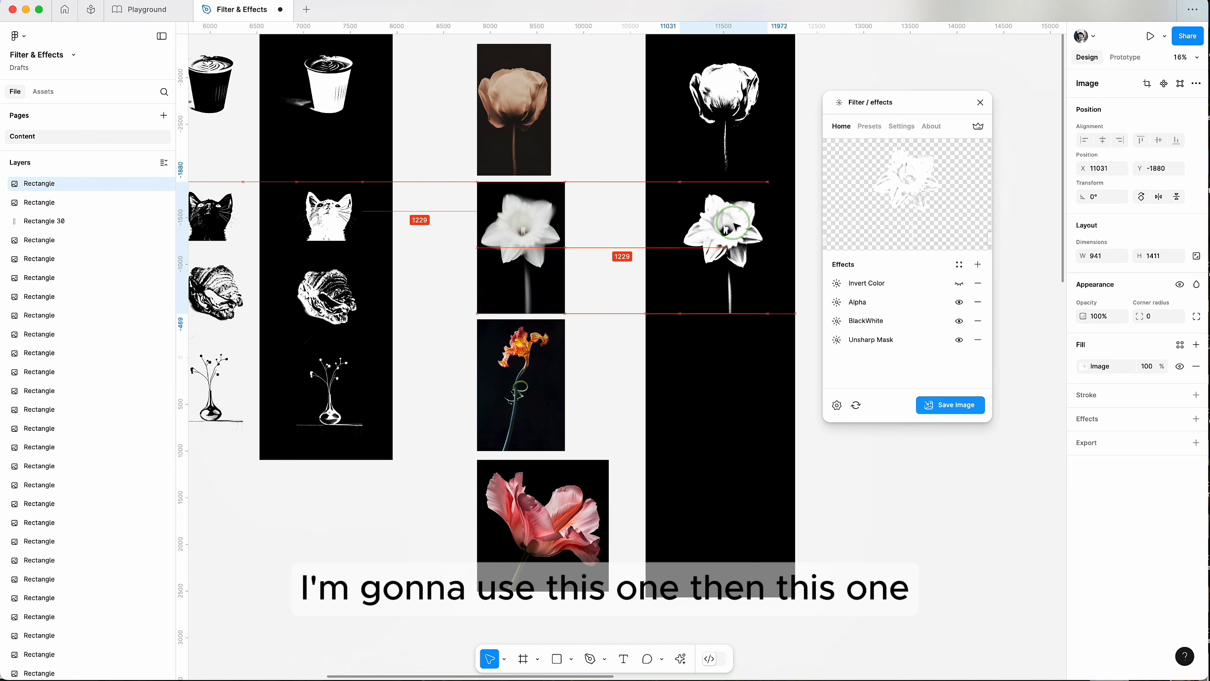
Save white illustrations of the orange and pink flower photos with Invert Color switched off and place them on the black rectangle
left_click(539, 376)
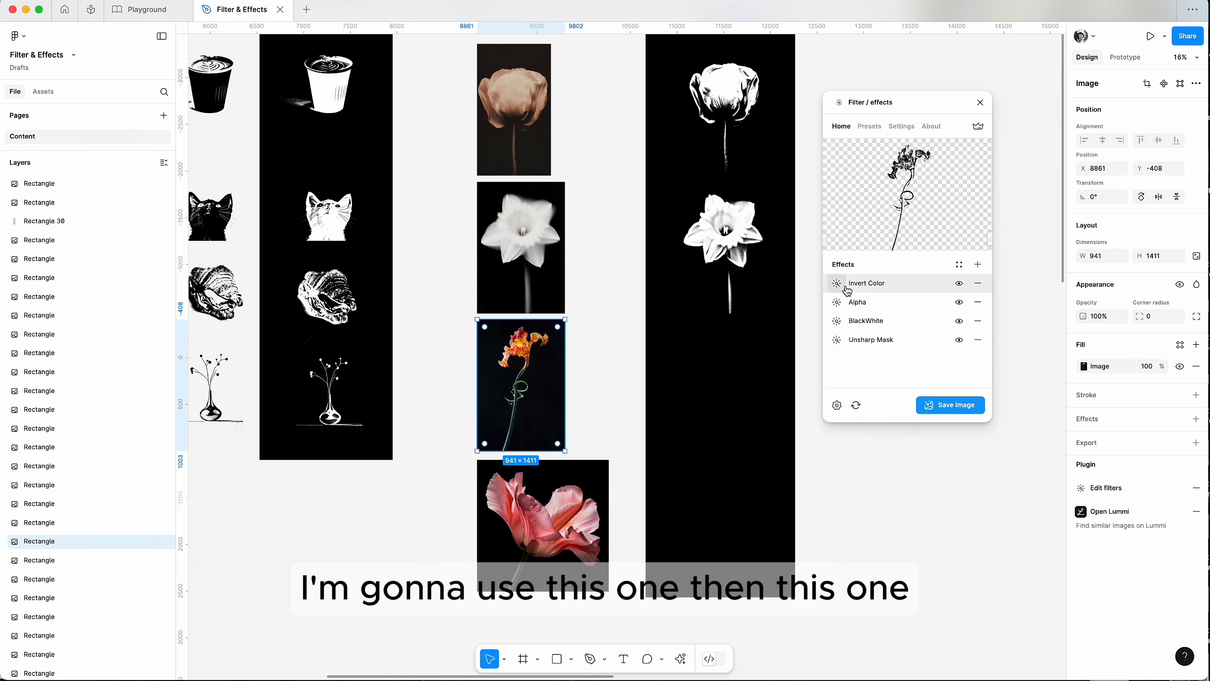
left_click(959, 283)
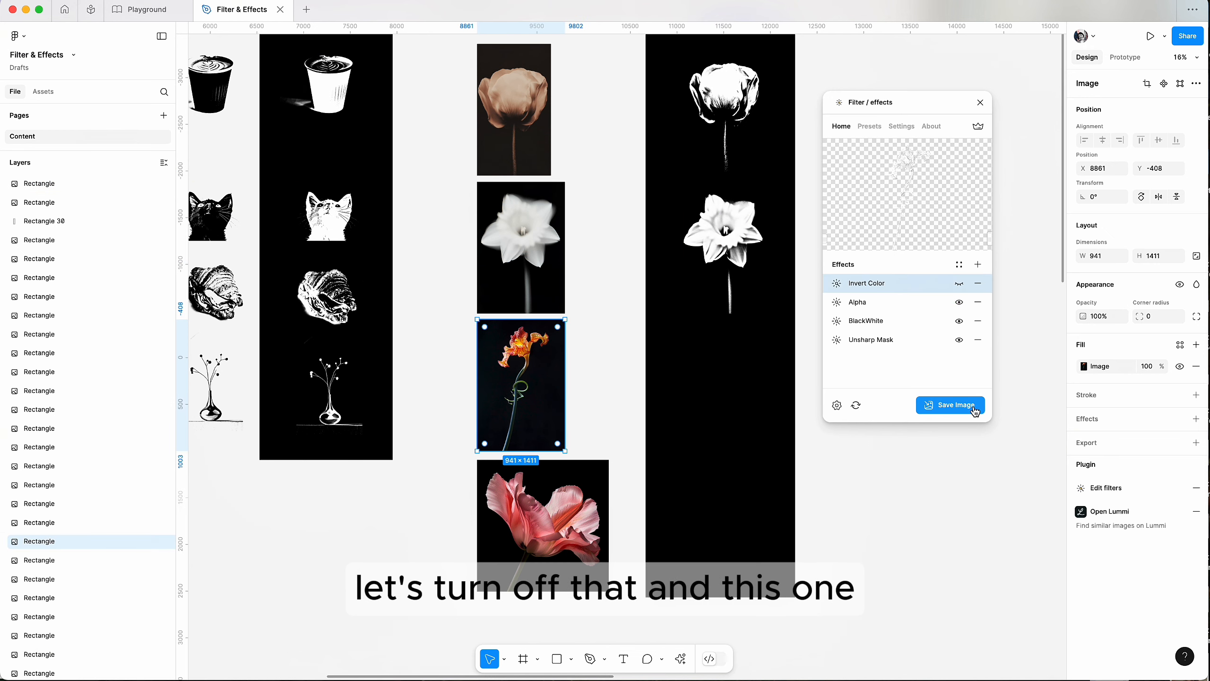
left_click(598, 472)
left_click(959, 284)
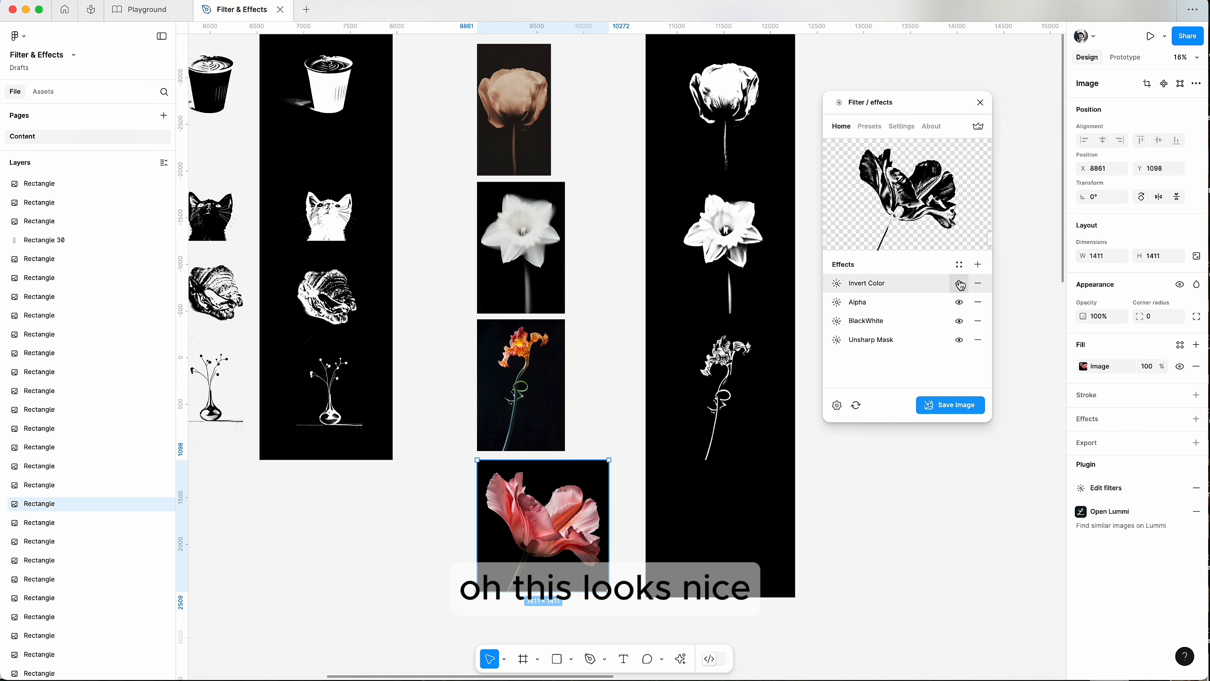
left_click(958, 407)
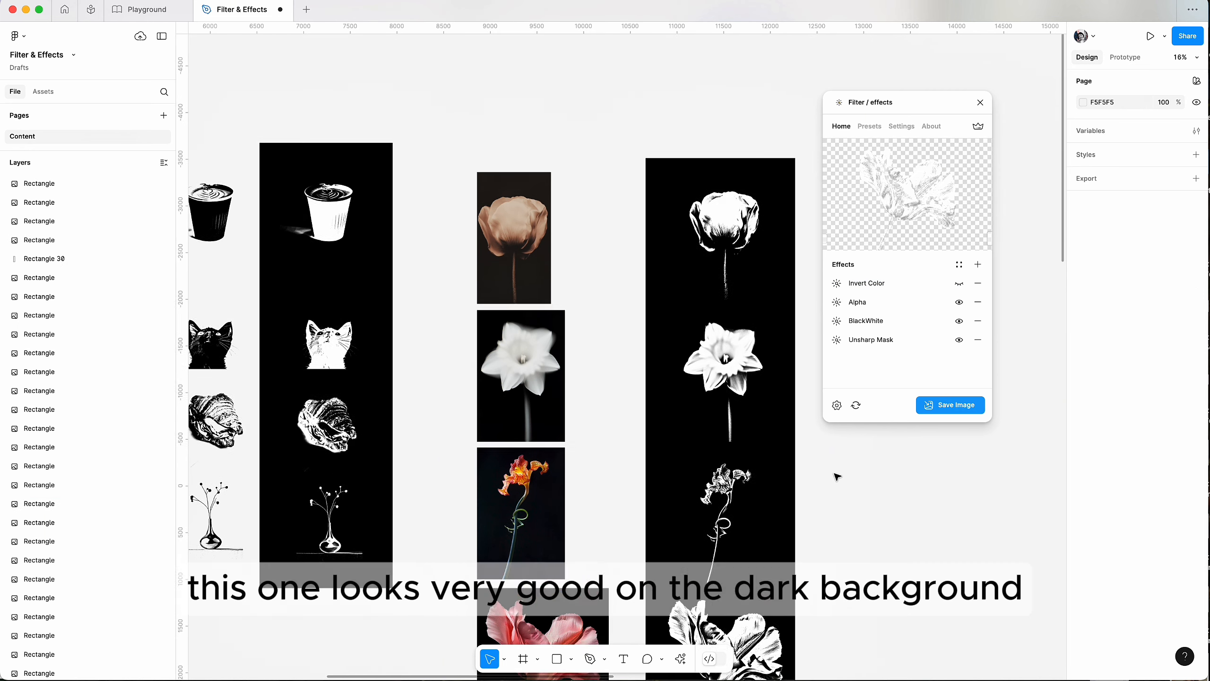
scroll(835, 475, "down", 2)
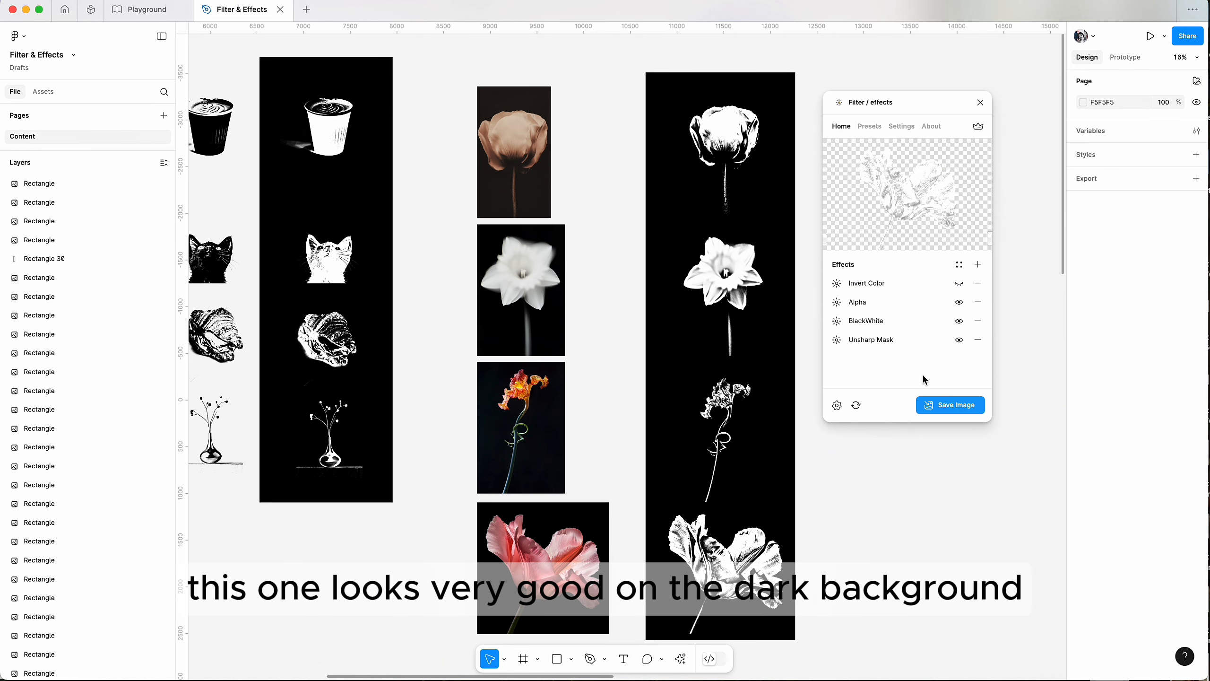
Close Filter / effects and replace the Daily Journal placeholder icon on the Starter-Black screen with the white tulip illustration
left_click(982, 104)
left_click(753, 201)
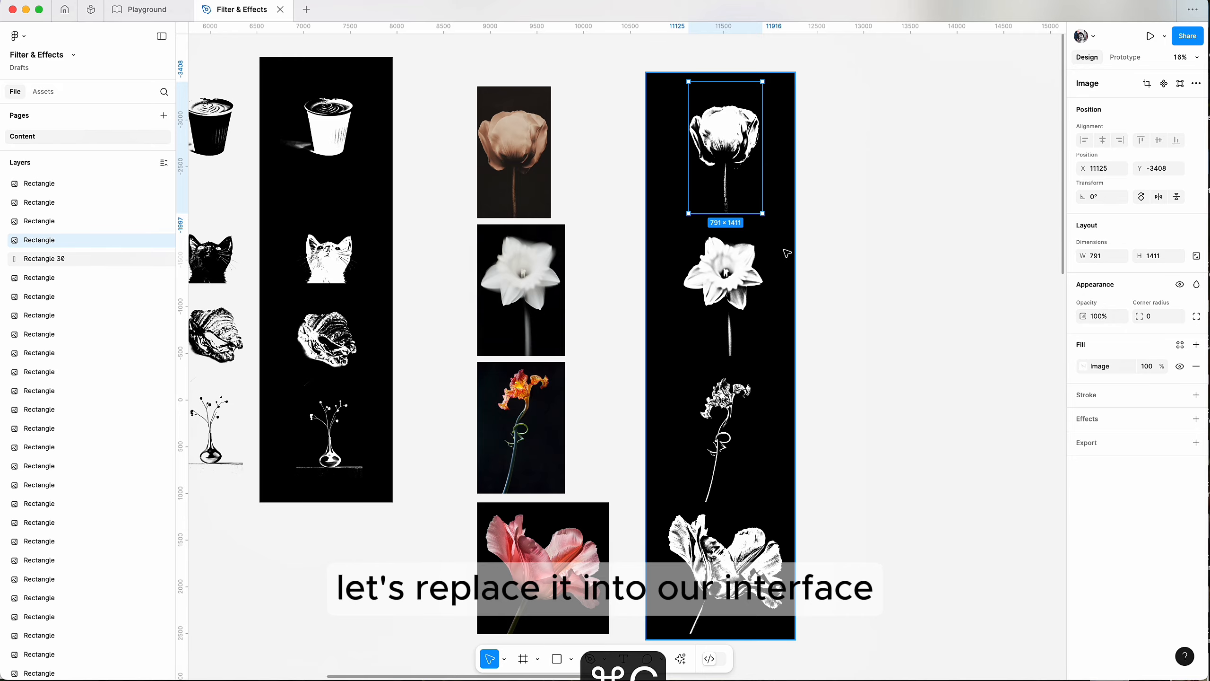
scroll(787, 253, "down", 10)
scroll(786, 253, "down", 5, "ctrl")
scroll(784, 254, "up", 8)
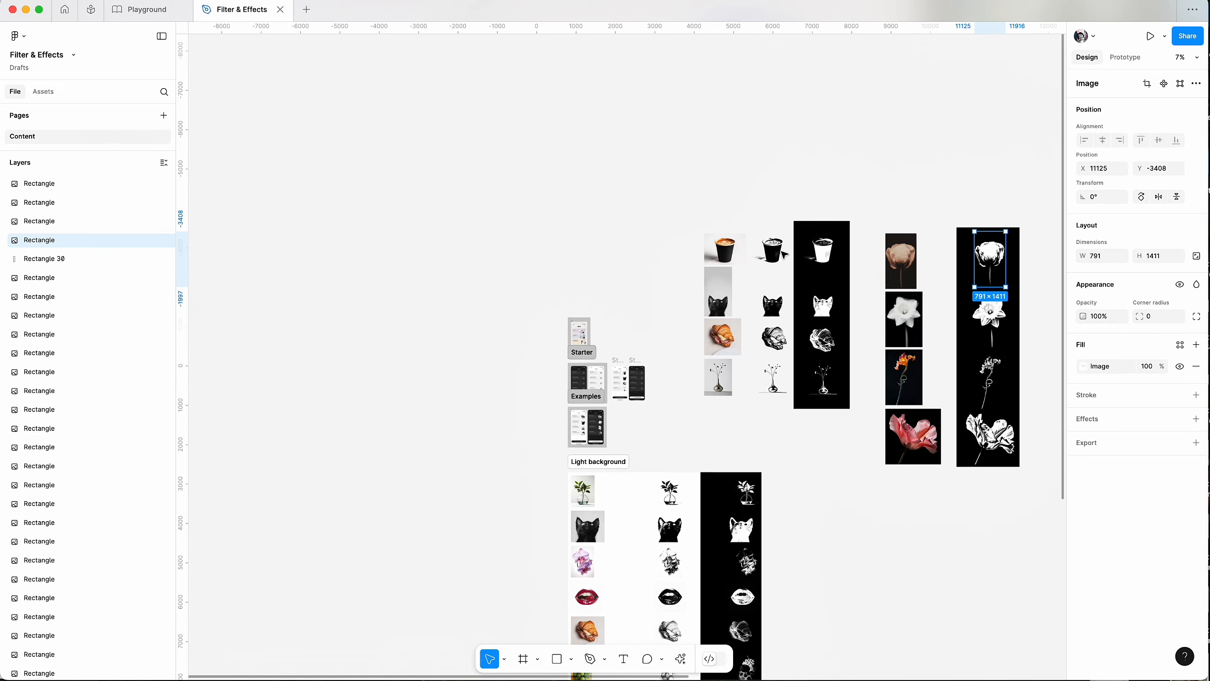
scroll(784, 254, "up", 15)
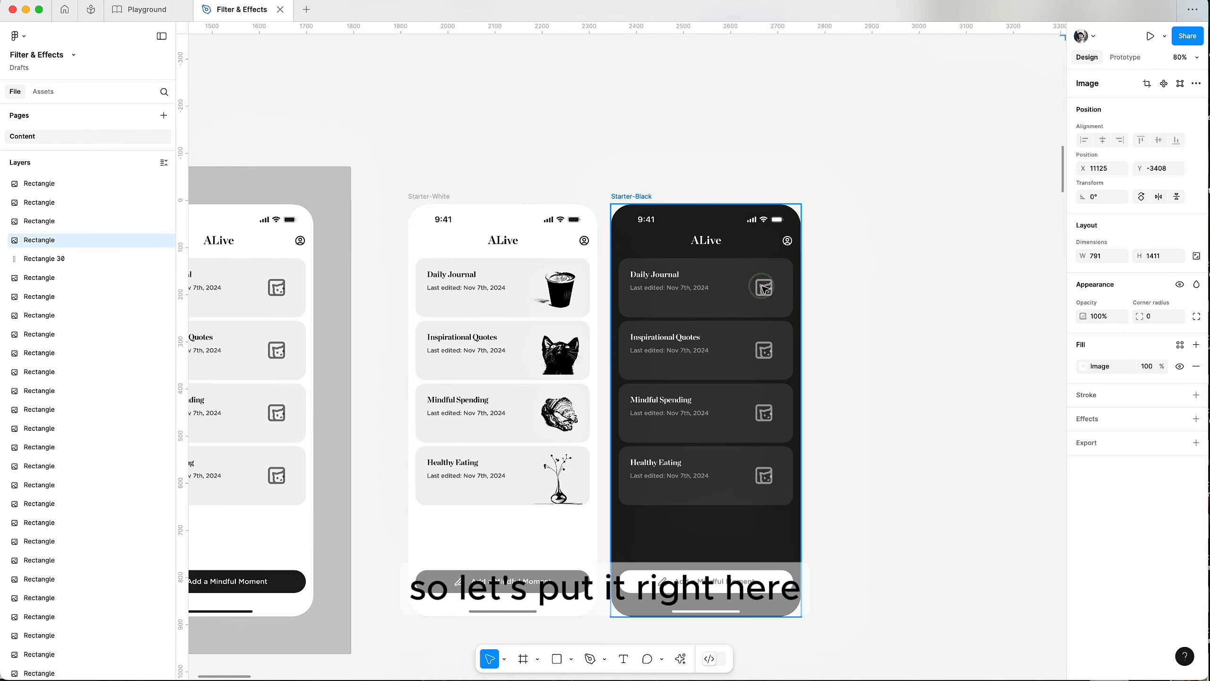
left_click(764, 288)
key("super+shift+v")
Scale the pasted tulip illustration down to about 63 × 113 so it fits in the Daily Journal card
scroll(761, 286, "down", 5, "ctrl")
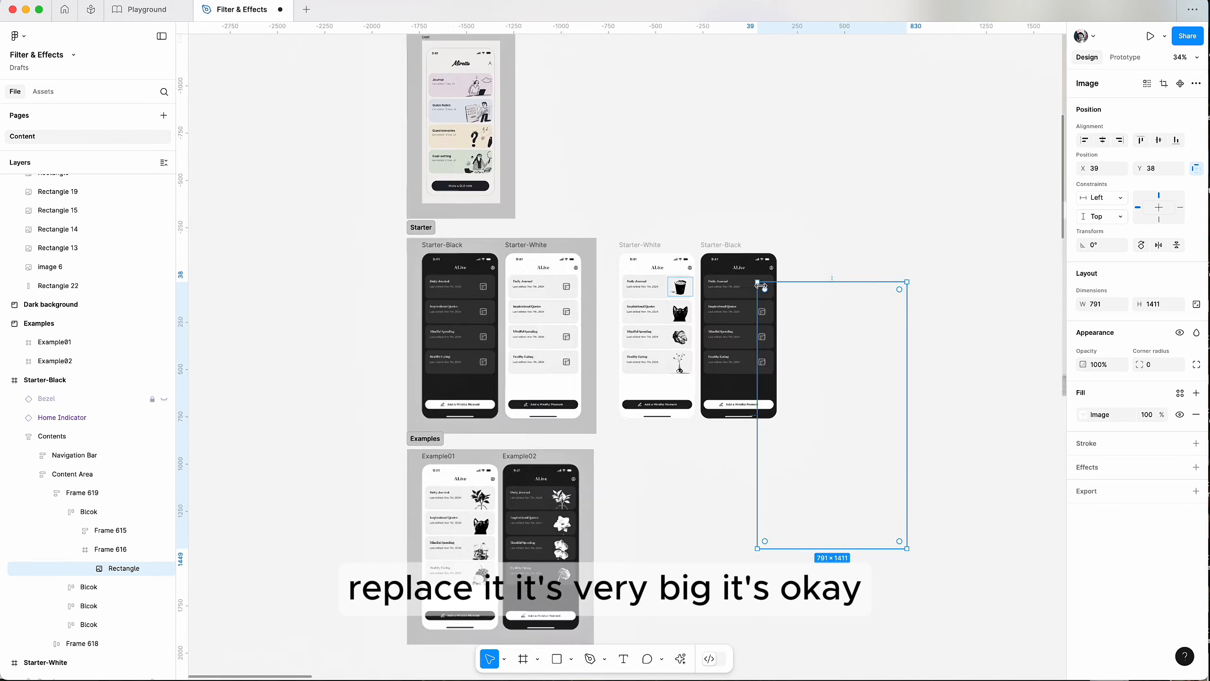
scroll(761, 286, "down", 2)
left_click_drag(894, 520, 761, 296)
scroll(738, 305, "up", 5)
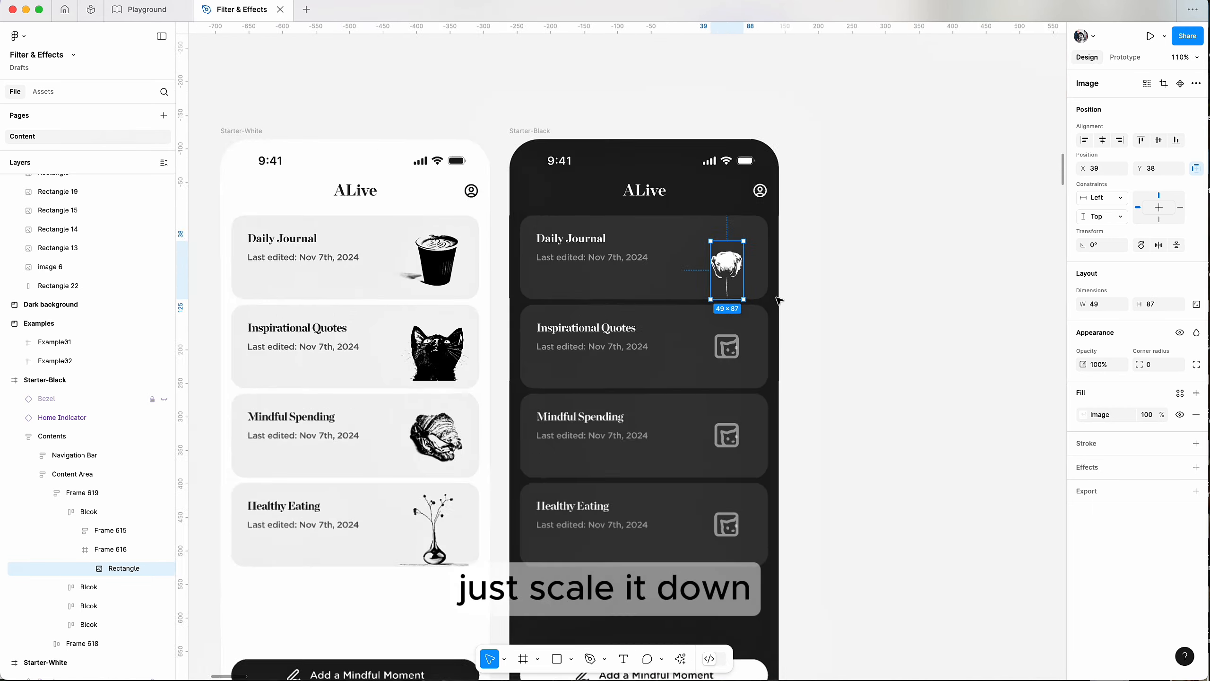
key("Escape")
Copy the resized tulip over the placeholder icons in the Inspirational Quotes, Mindful Spending and Healthy Eating cards of Starter-Black
left_click(801, 253)
double_click(809, 253)
double_click(809, 252)
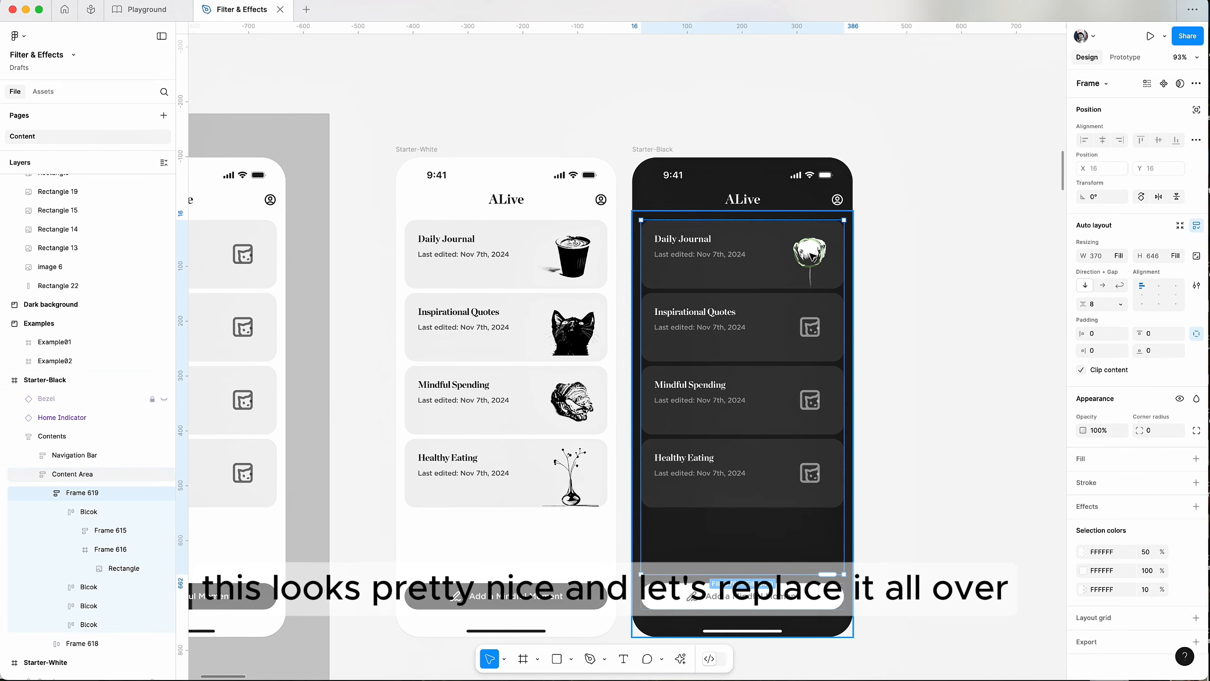
double_click(809, 252)
double_click(809, 252)
double_click(810, 252)
double_click(809, 252)
key("super+c")
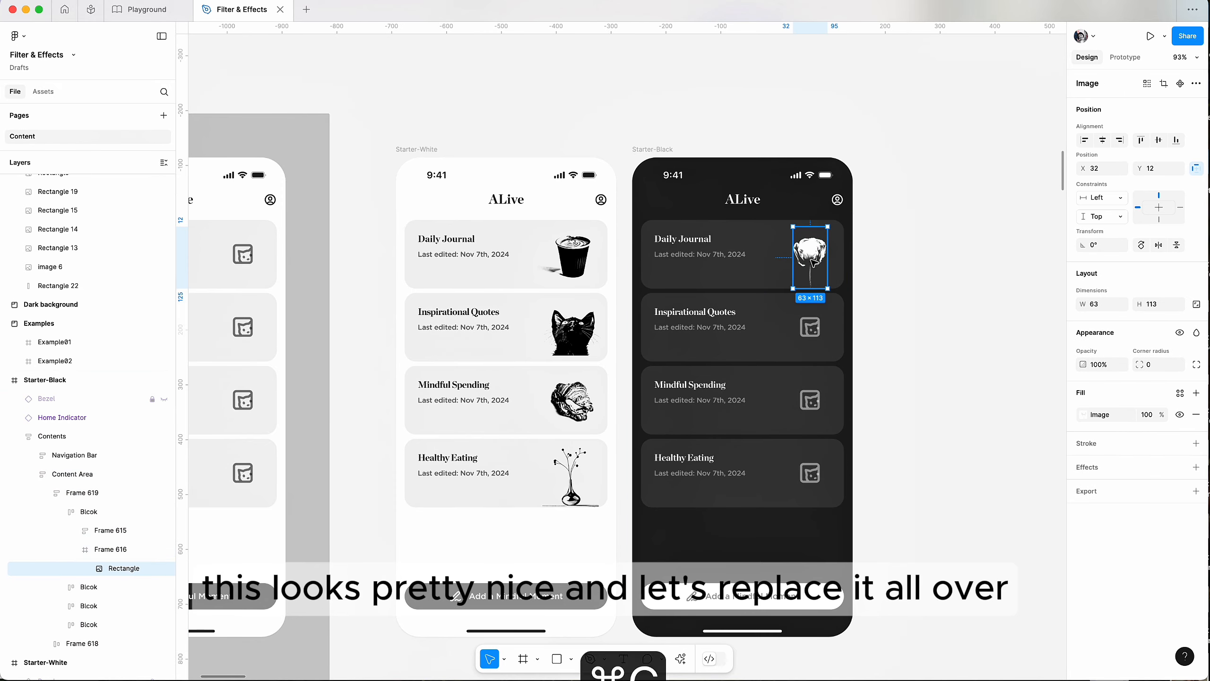
left_click(815, 329)
double_click(814, 329)
double_click(816, 330)
double_click(816, 330)
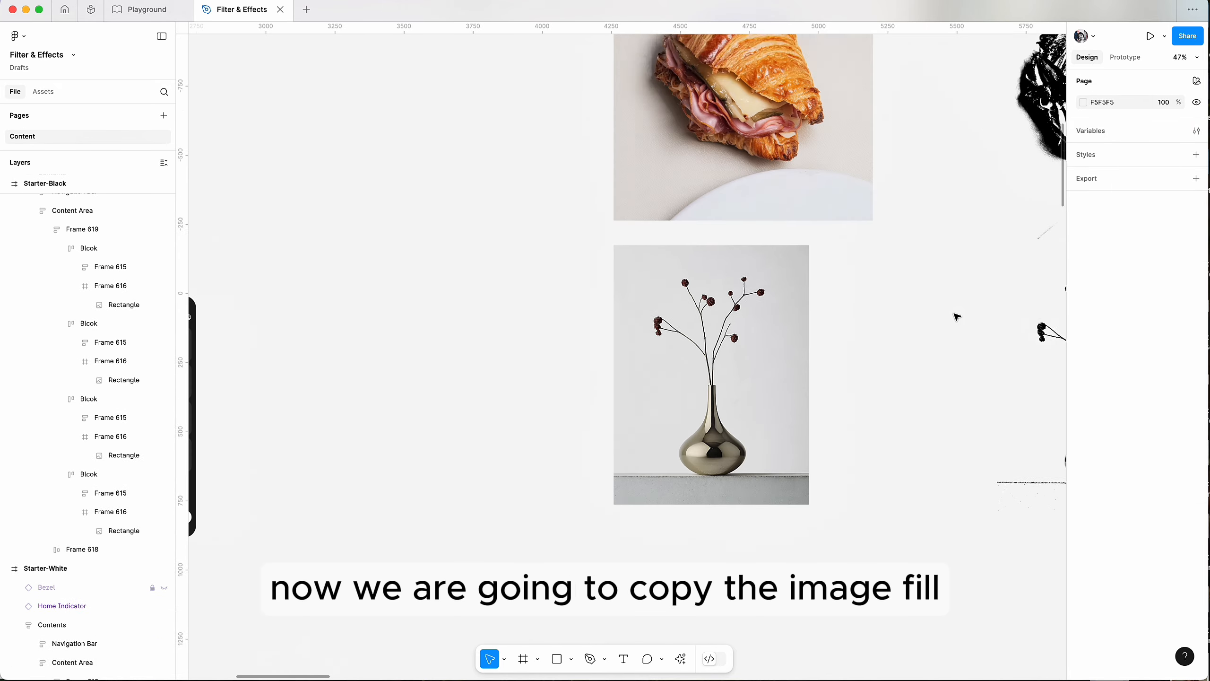
Copy the white daffodil illustration's image fill and apply it to the Inspirational Quotes card's image in place of the tulip
scroll(955, 315, "down", 5)
scroll(955, 316, "right", 5)
scroll(956, 317, "right", 5)
scroll(957, 317, "up", 2)
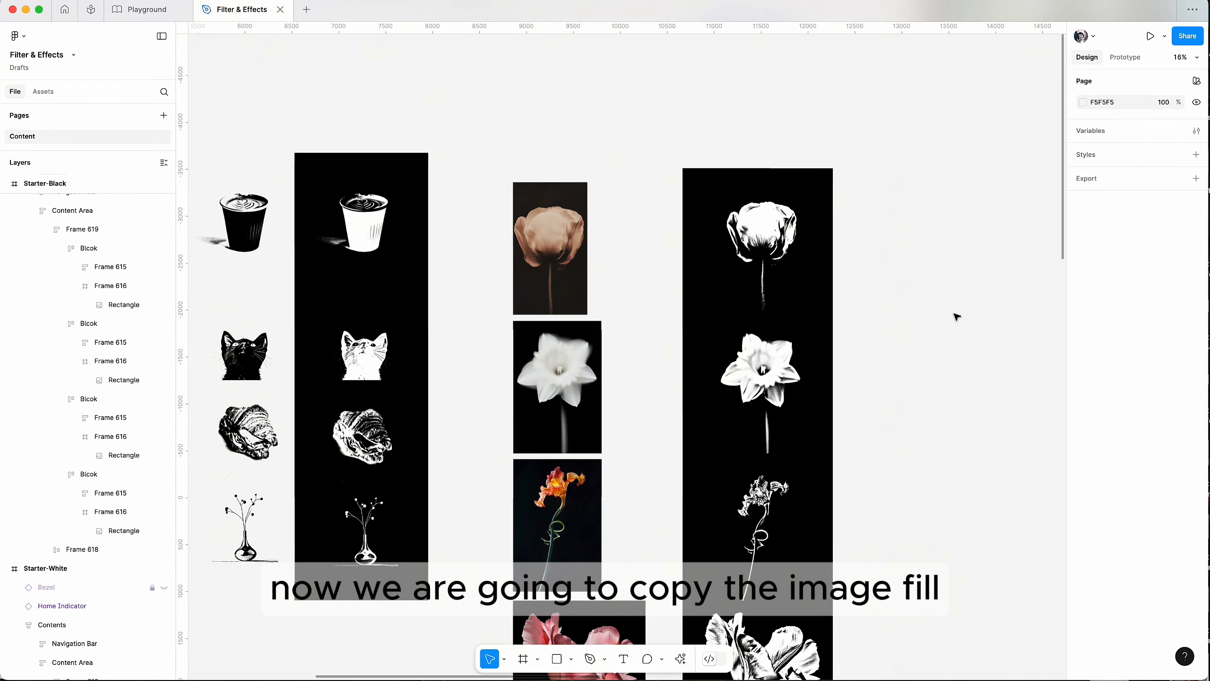
left_click(786, 373)
left_click(1073, 365)
scroll(751, 283, "left", 8)
scroll(736, 322, "down", 3)
scroll(721, 360, "up", 5)
left_click(668, 319, "super")
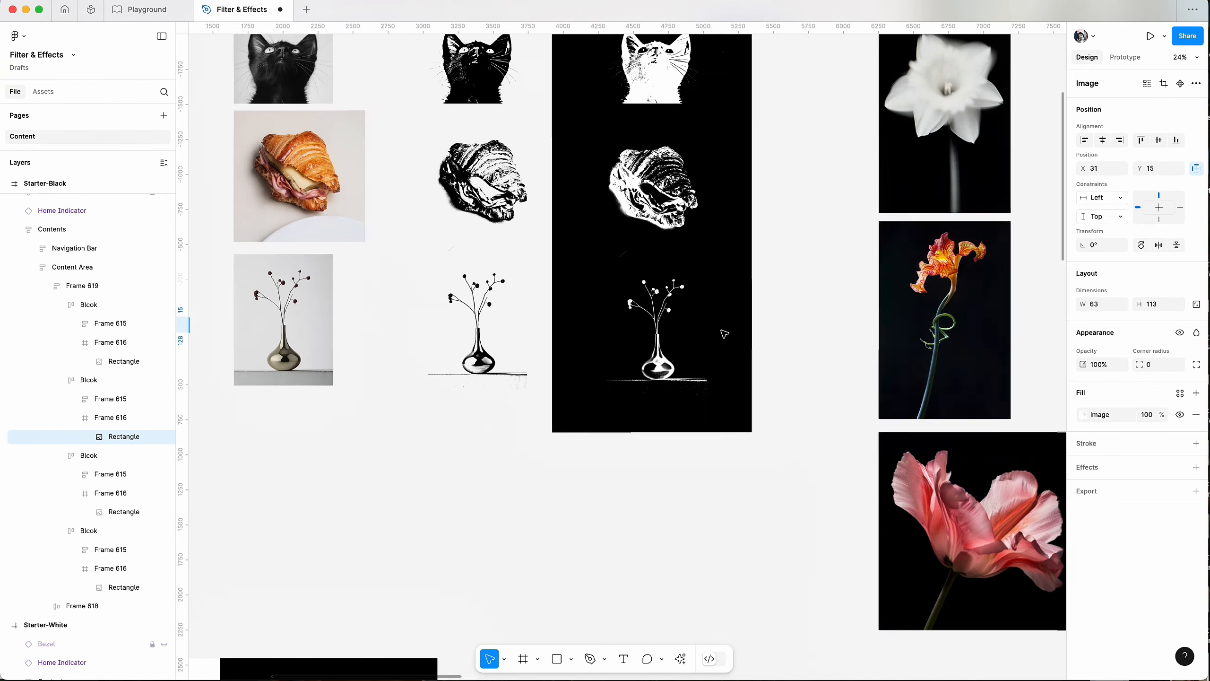
Copy the image fill of the thin curly-stemmed flower illustration and use it to replace the Mindful Spending card's tulip fill
scroll(619, 334, "right", 5)
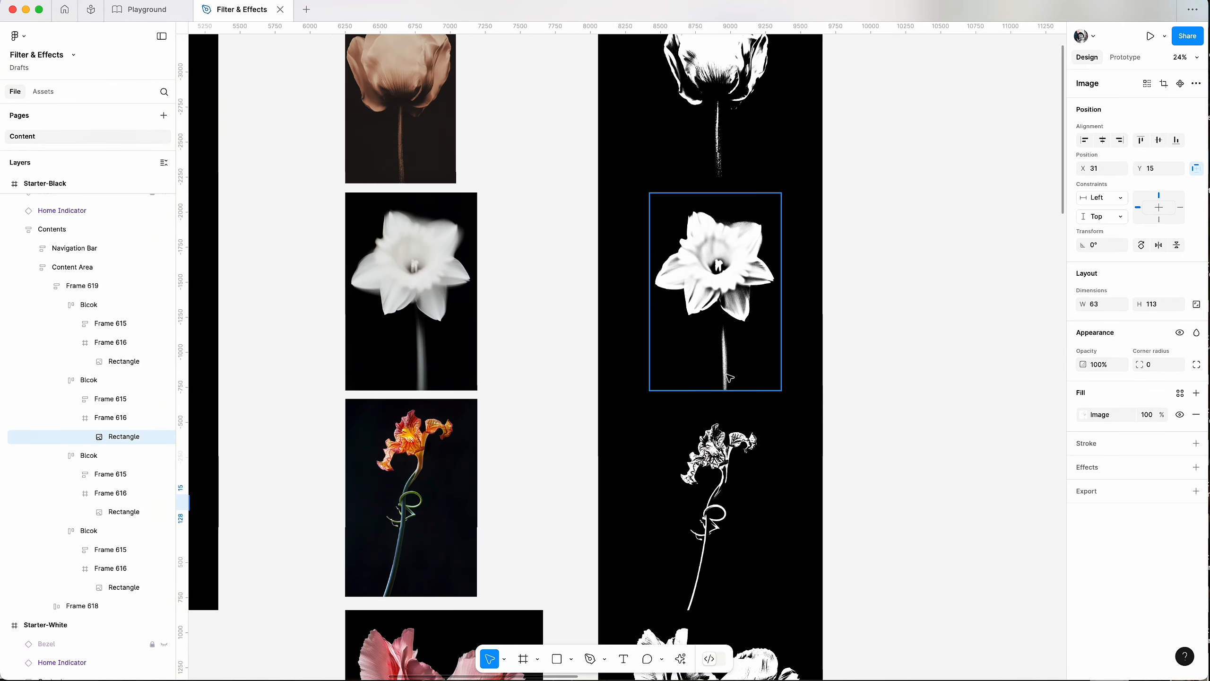
left_click(715, 510)
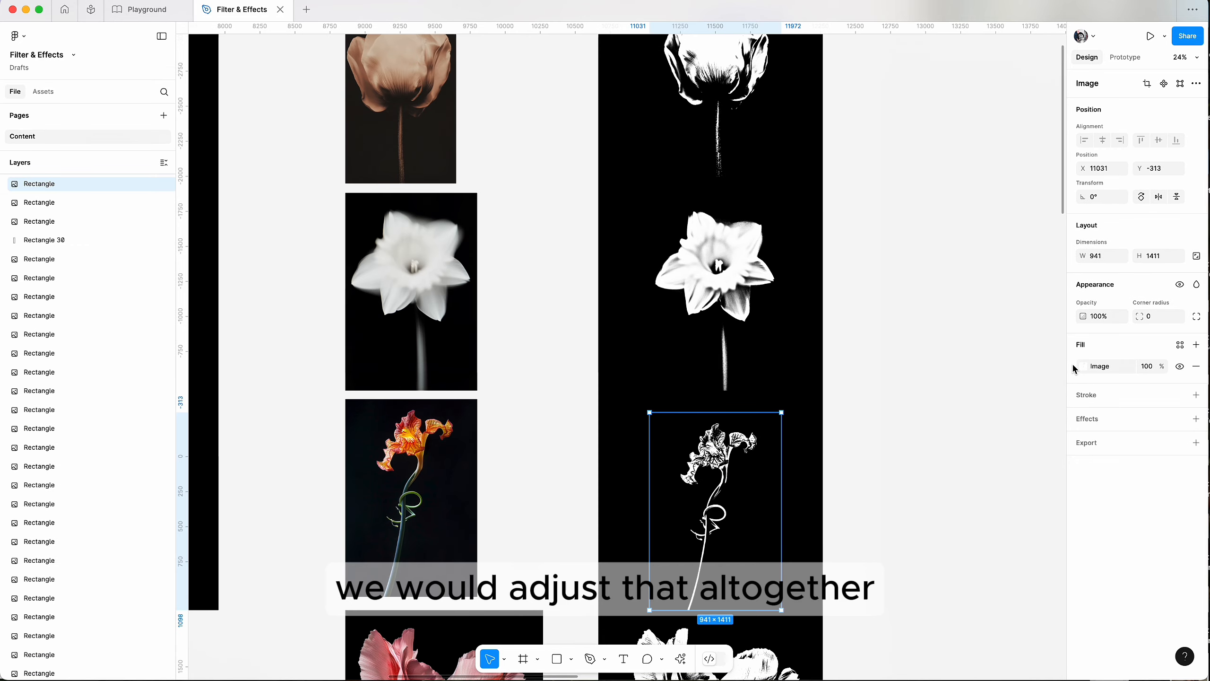
left_click(1076, 367)
key("super+c")
scroll(724, 332, "left", 8)
left_click(533, 521, "super")
key("super+v")
left_click(1195, 434)
Copy the image fill of the large-petalled flower illustration and use it to replace the Healthy Eating card's tulip fill
scroll(706, 401, "right", 5)
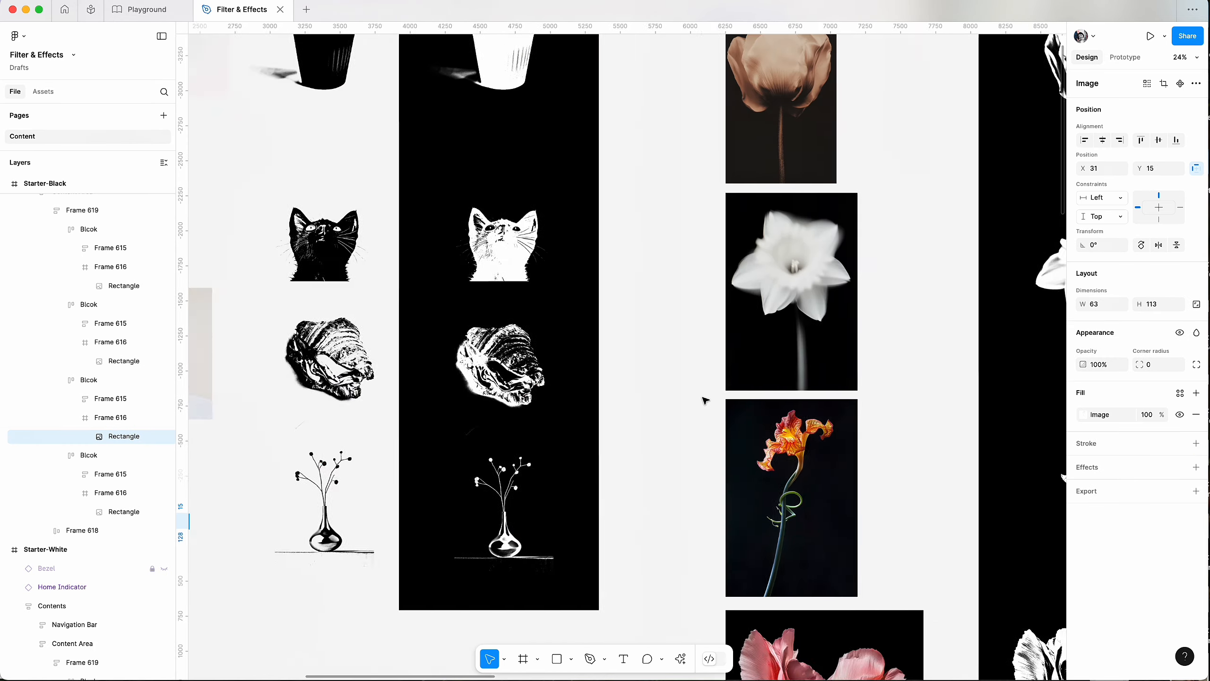
scroll(706, 401, "right", 5)
left_click(714, 420)
left_click(1075, 367)
scroll(662, 373, "left", 8)
scroll(623, 306, "up", 5)
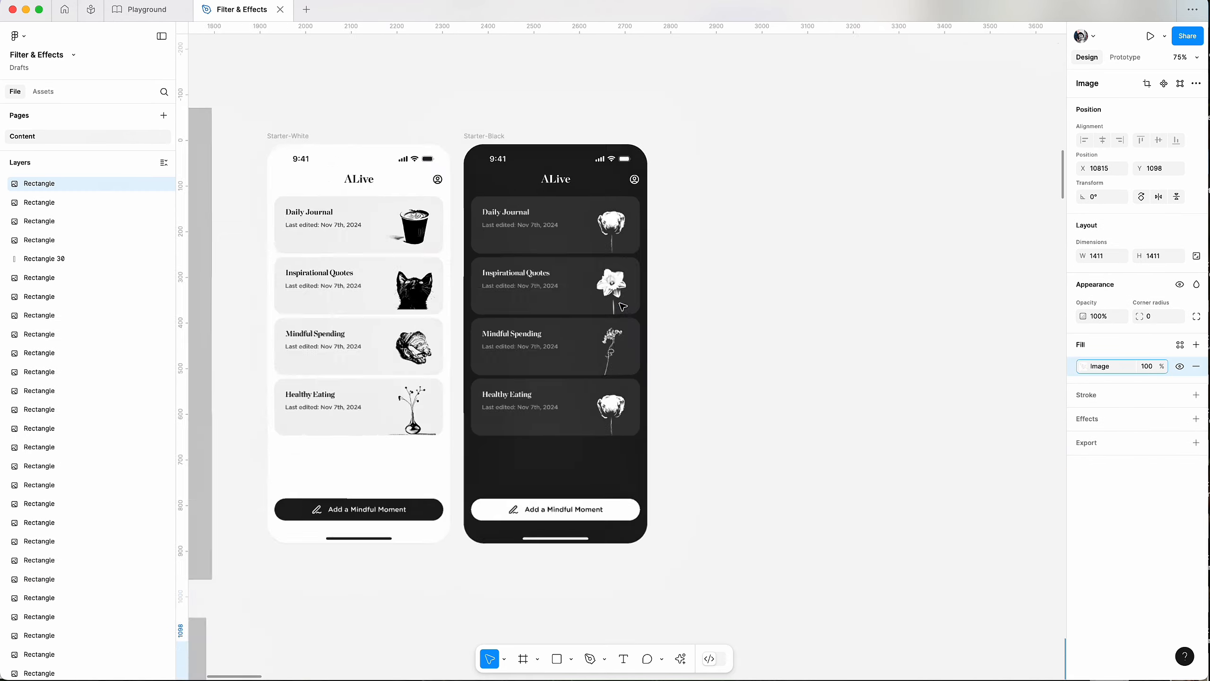
left_click(611, 409, "super")
key("super+v")
left_click(1196, 435)
Widen the Mindful Spending flower image to about 75 × 113, enlarge it further and reposition it within its card
scroll(729, 305, "up", 5)
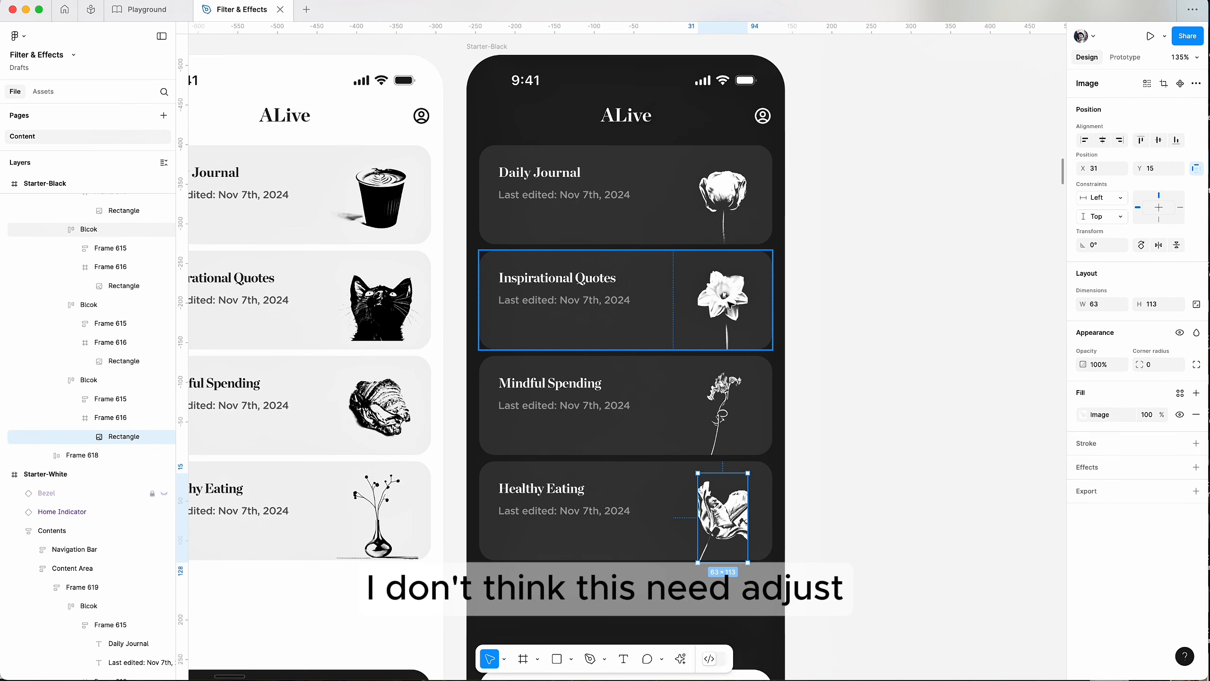
left_click(722, 410, "super")
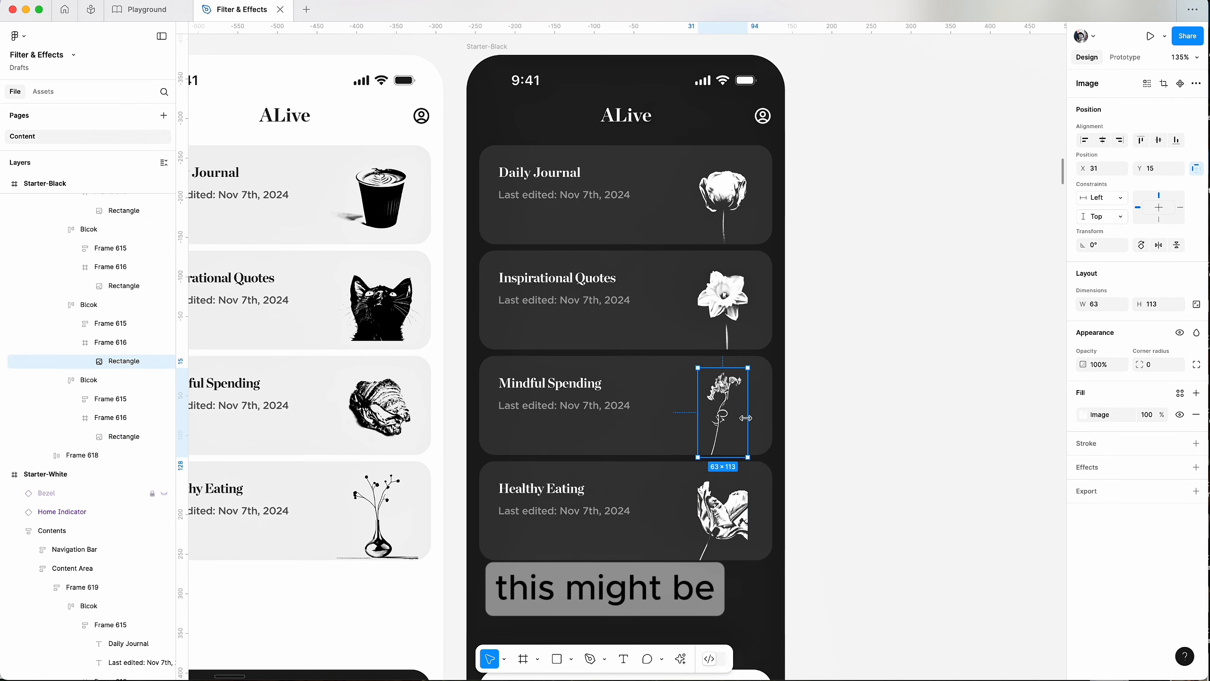
left_click_drag(758, 418, 758, 419)
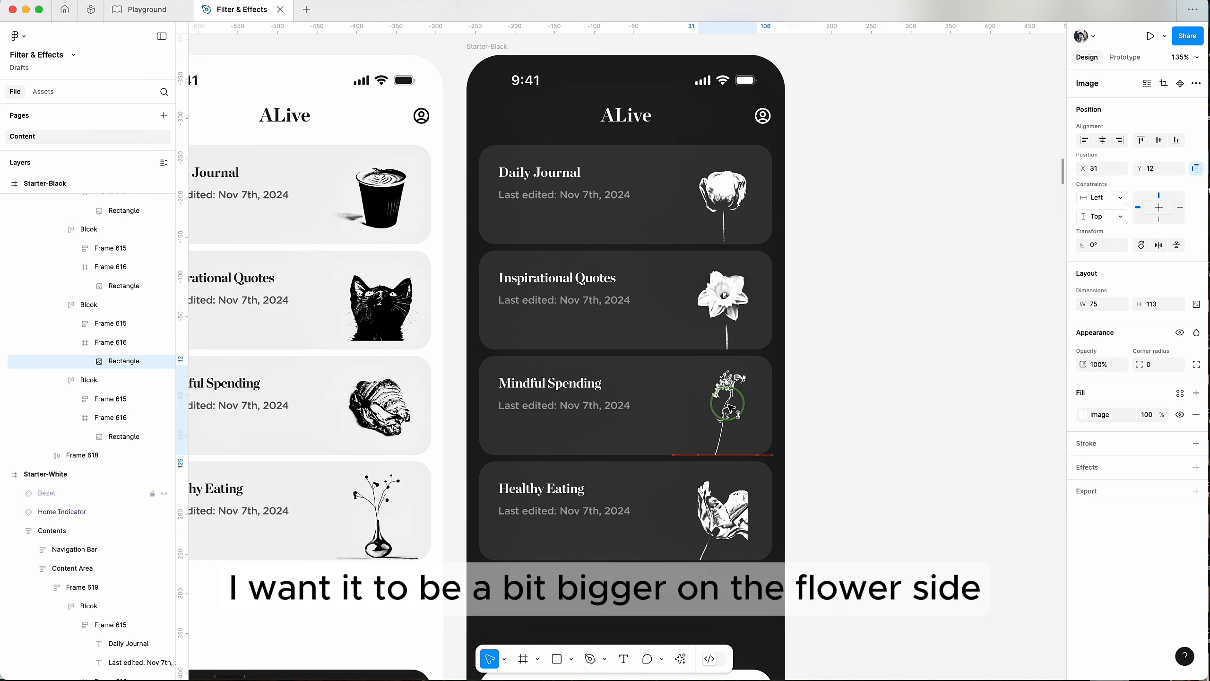
mouse_move(709, 383)
left_mouse_down()
mouse_move(707, 364)
mouse_move(723, 403)
mouse_move(784, 424)
left_mouse_up()
Resize the Healthy Eating flower image to 100 × 100, position it in its card and flip it horizontally
left_click(723, 518)
scroll(723, 518, "down", 3)
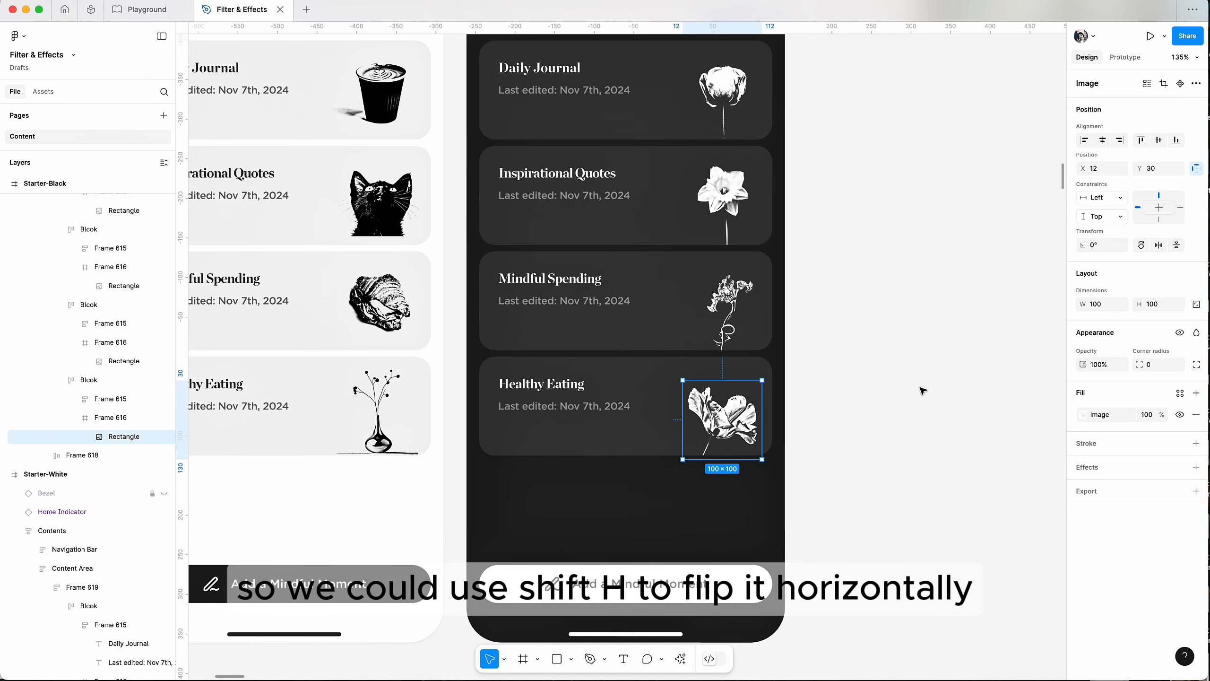
key("shift+h")
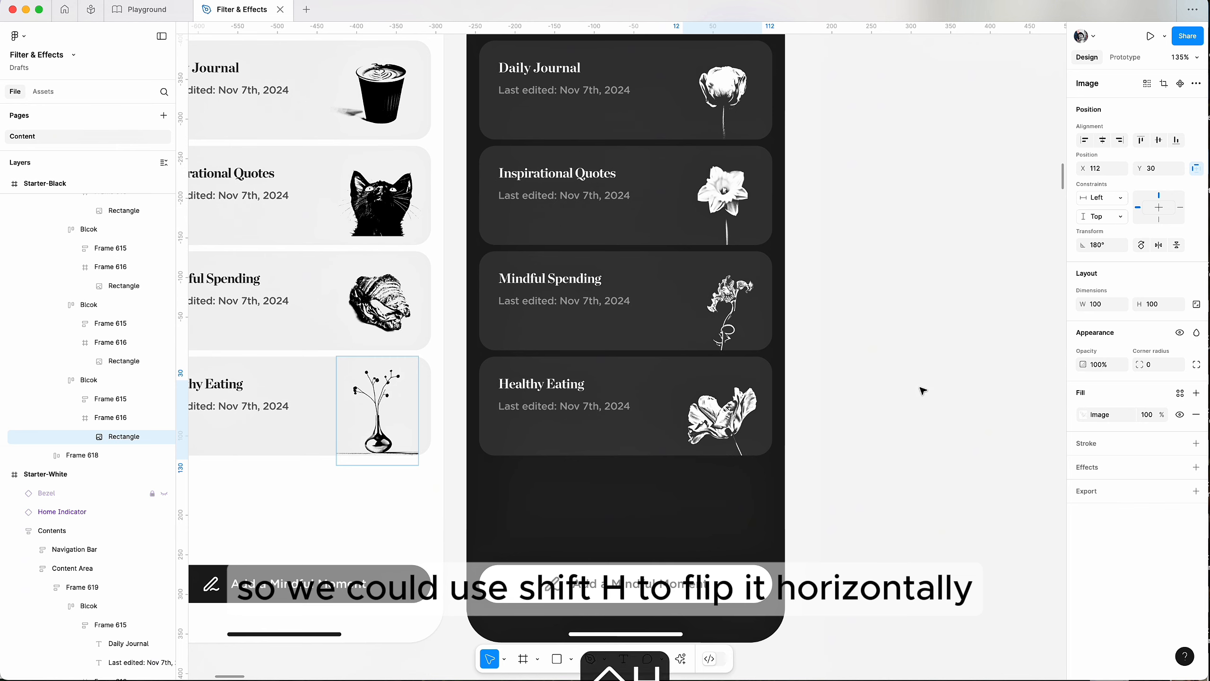
Rotate the Healthy Eating flower to about 155° so its stem stands upright, scaling it to about 98 × 98
left_click_drag(763, 377, 778, 389)
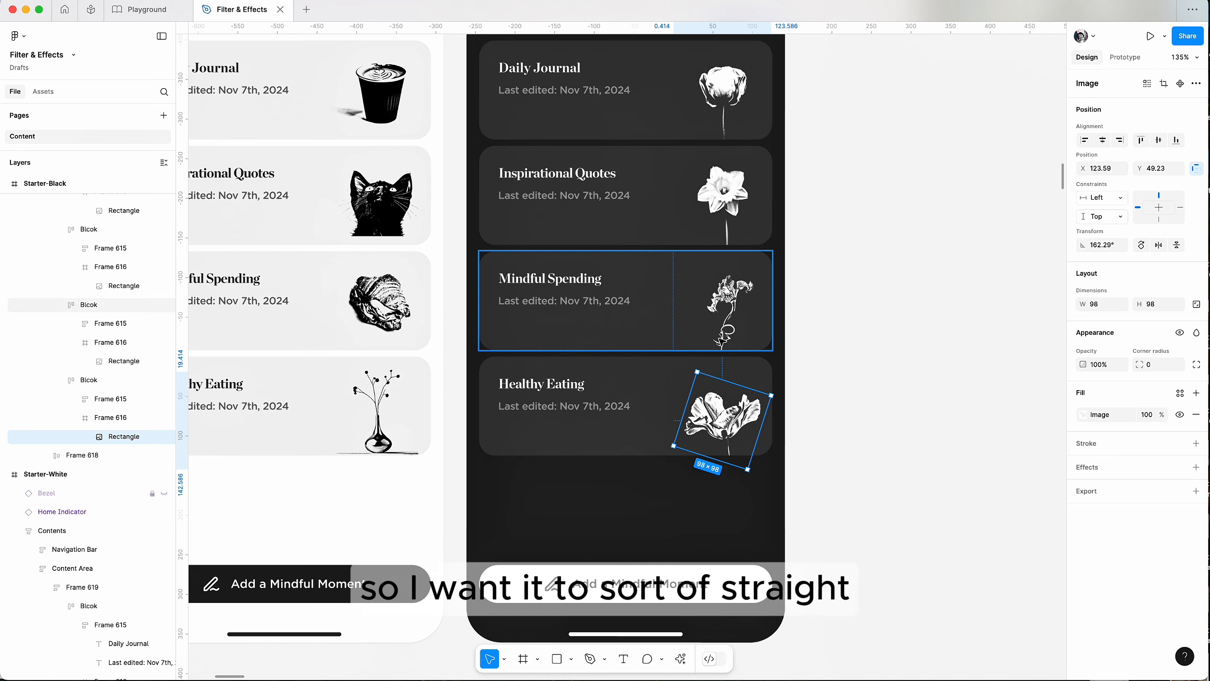
left_click_drag(775, 394, 778, 399)
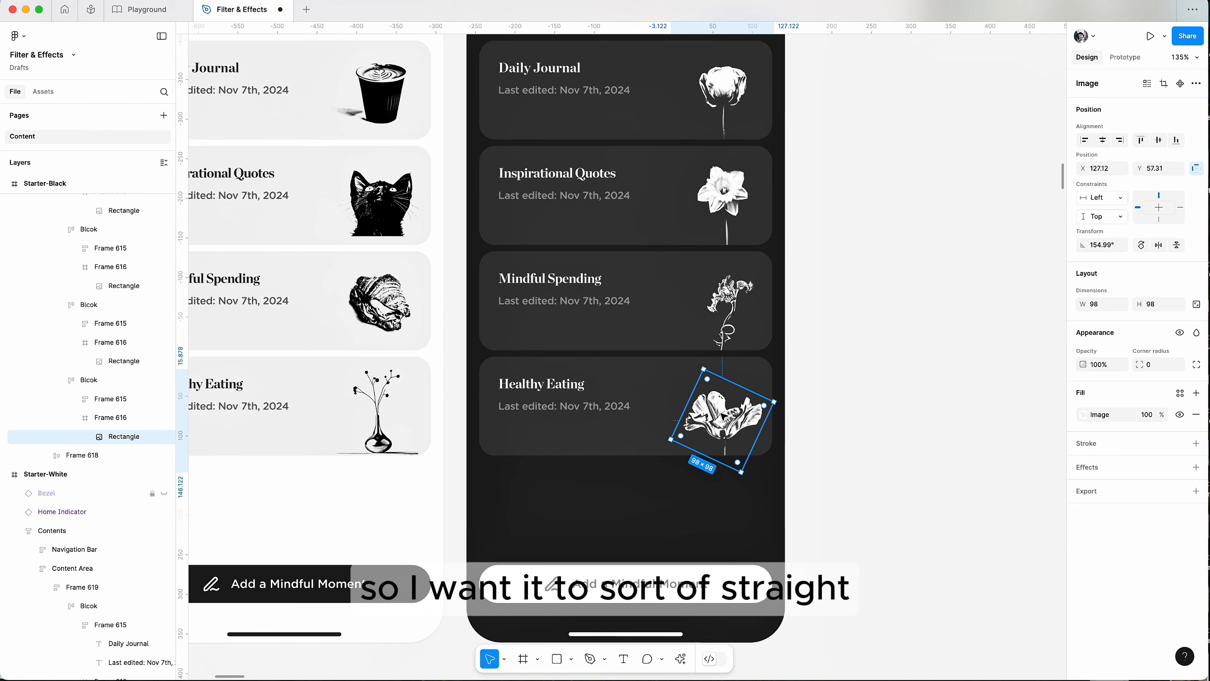
Scale the Healthy Eating flower image to about 92.4 × 92.4 and rotate it to about 158° within its card
mouse_move(723, 415)
left_mouse_down()
mouse_move(774, 390)
mouse_move(769, 380)
left_mouse_up()
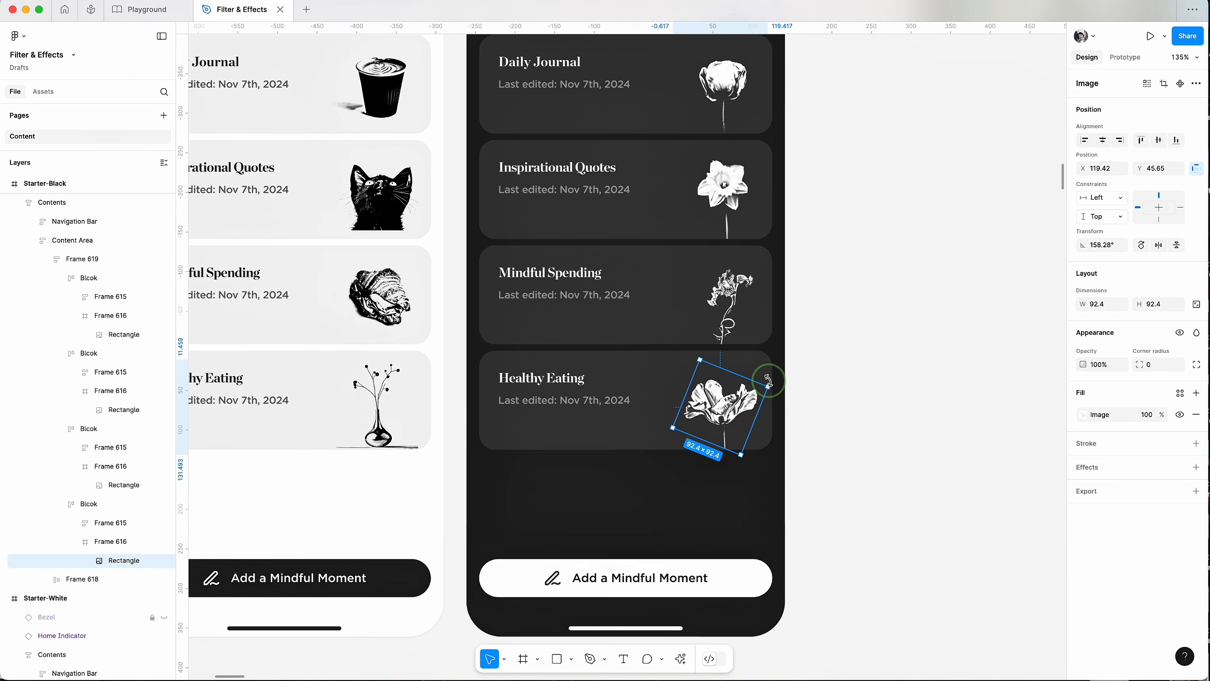
left_click(832, 381)
scroll(827, 381, "down", 2)
scroll(827, 380, "up", 3)
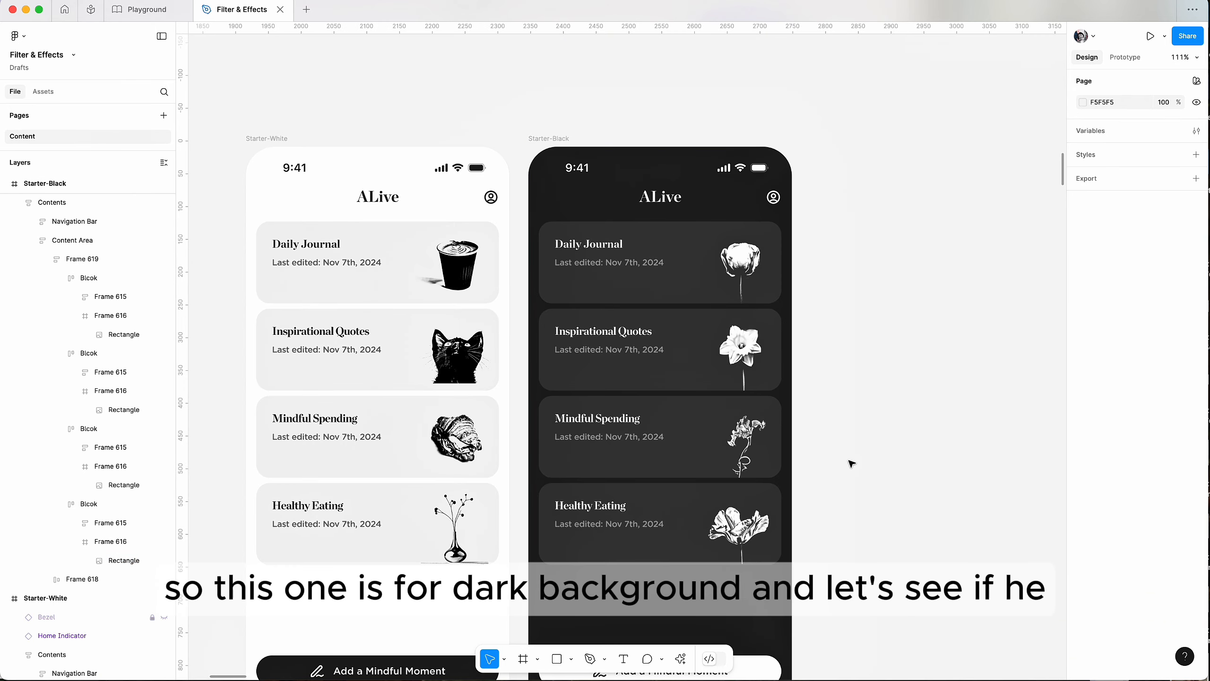
In Filter / effects, enable Invert Color for the white tulip illustration, remove Alpha, BlackWhite and Unsharp Mask, and save the image
scroll(834, 420, "down", 5)
scroll(834, 419, "right", 8)
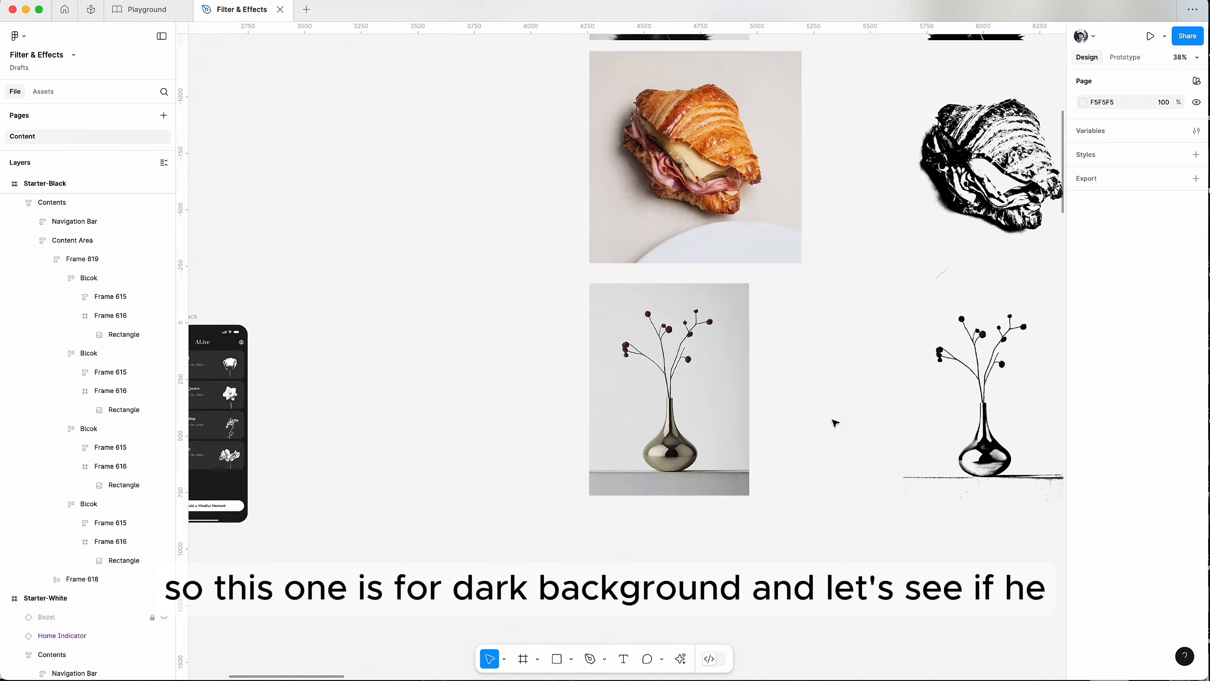
scroll(833, 420, "down", 4)
scroll(833, 420, "right", 8)
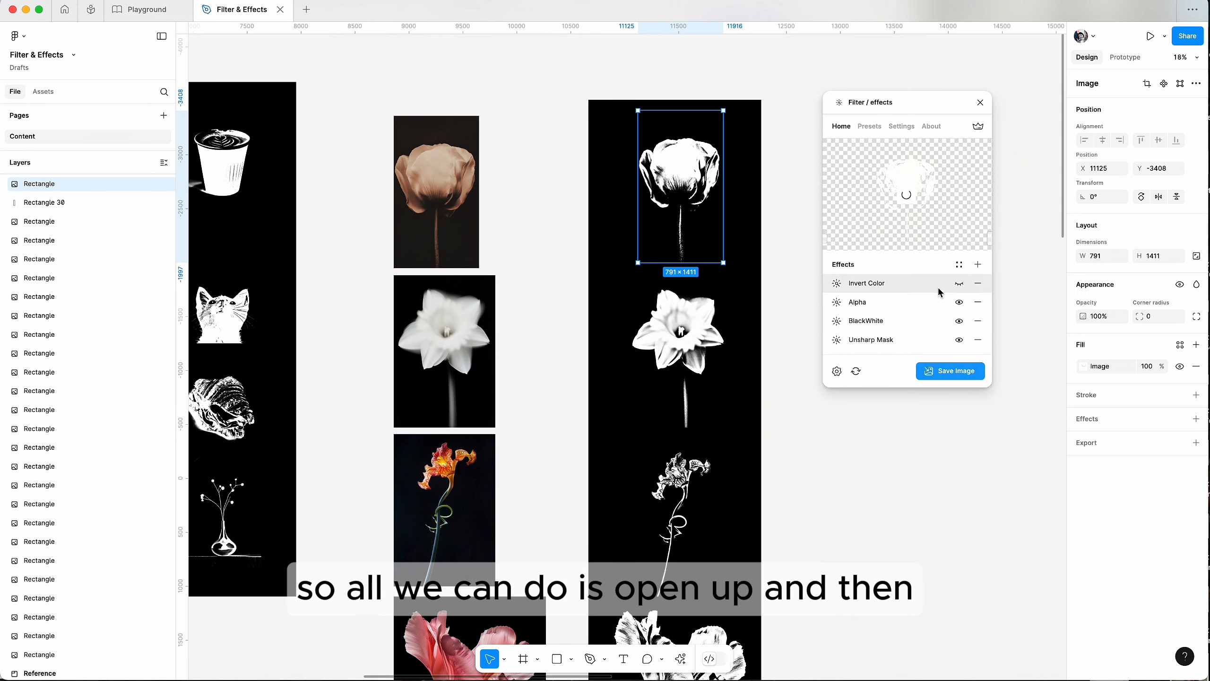
left_click(959, 302)
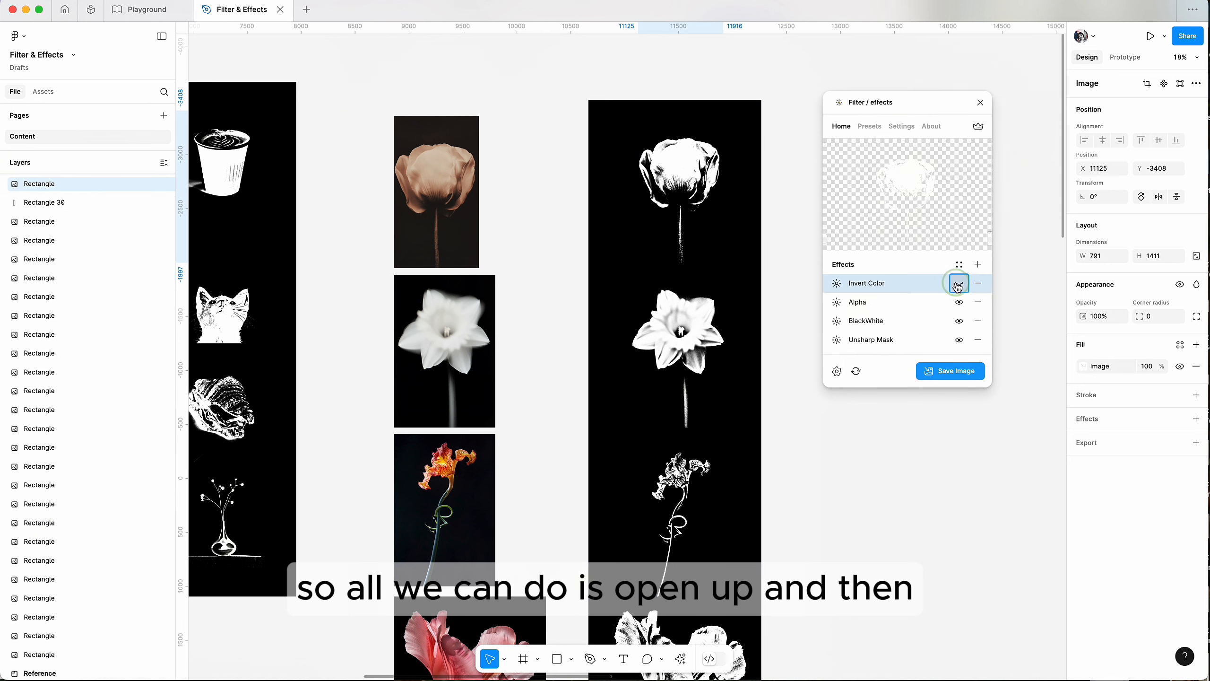
left_click(978, 302)
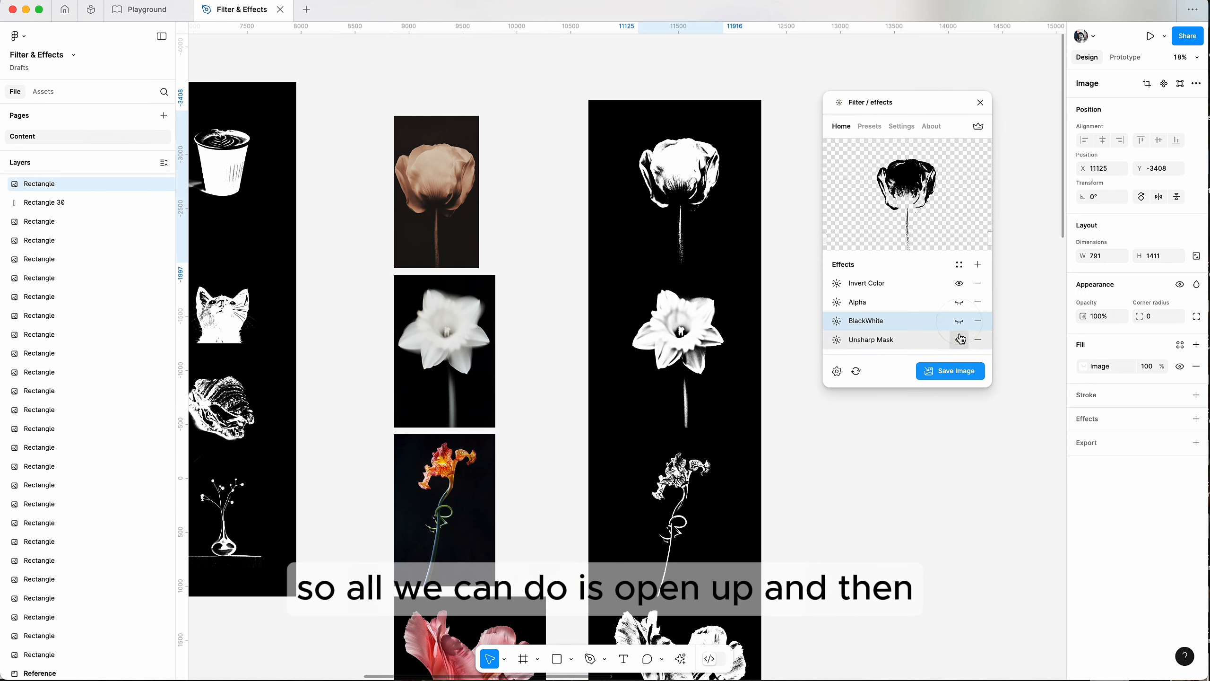
left_click(977, 302)
left_click(977, 304)
left_click(965, 368)
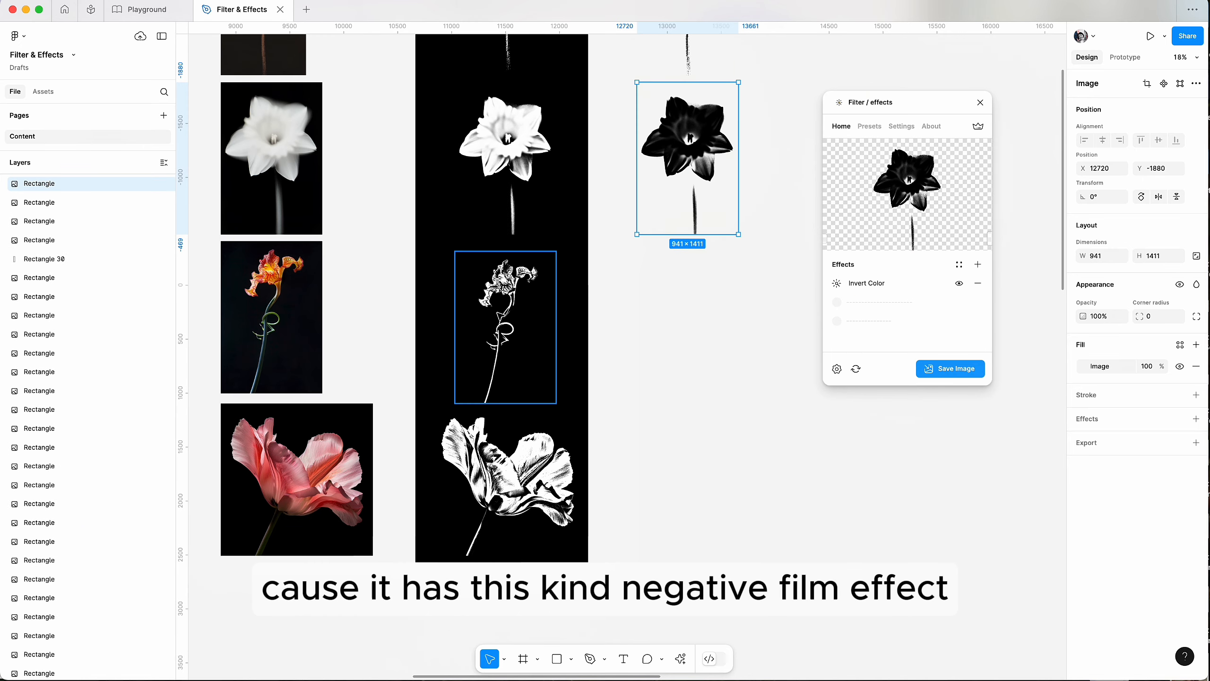
Save Invert Color versions of the curly-stemmed and large-petalled flowers, place them below the black daffodil, and close the plugin
left_click(498, 313)
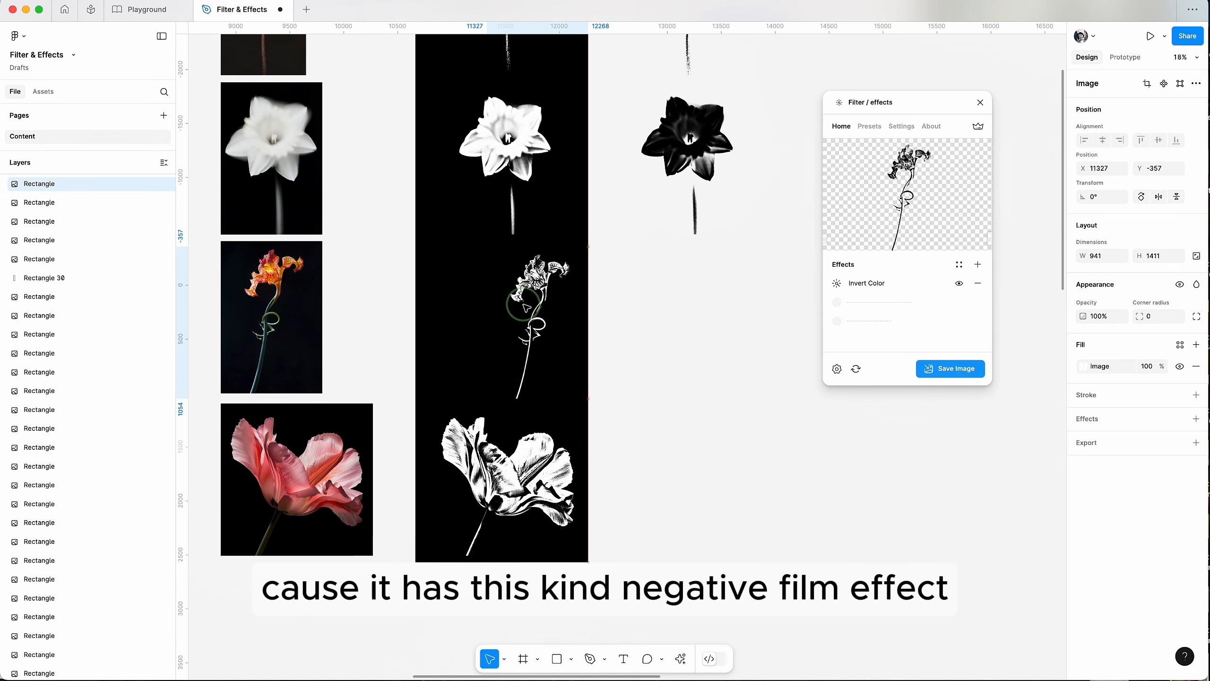
left_click(981, 367)
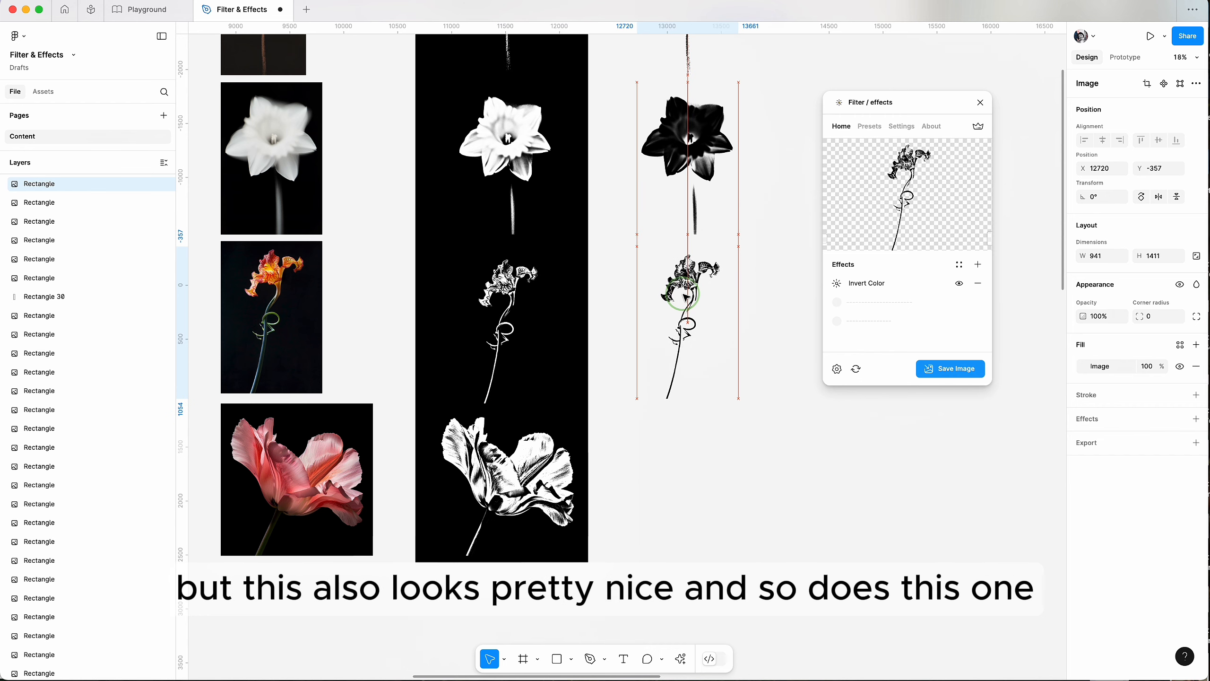
left_click(920, 368)
left_click_drag(734, 400, 740, 477)
left_click(782, 401)
scroll(782, 401, "down", 5)
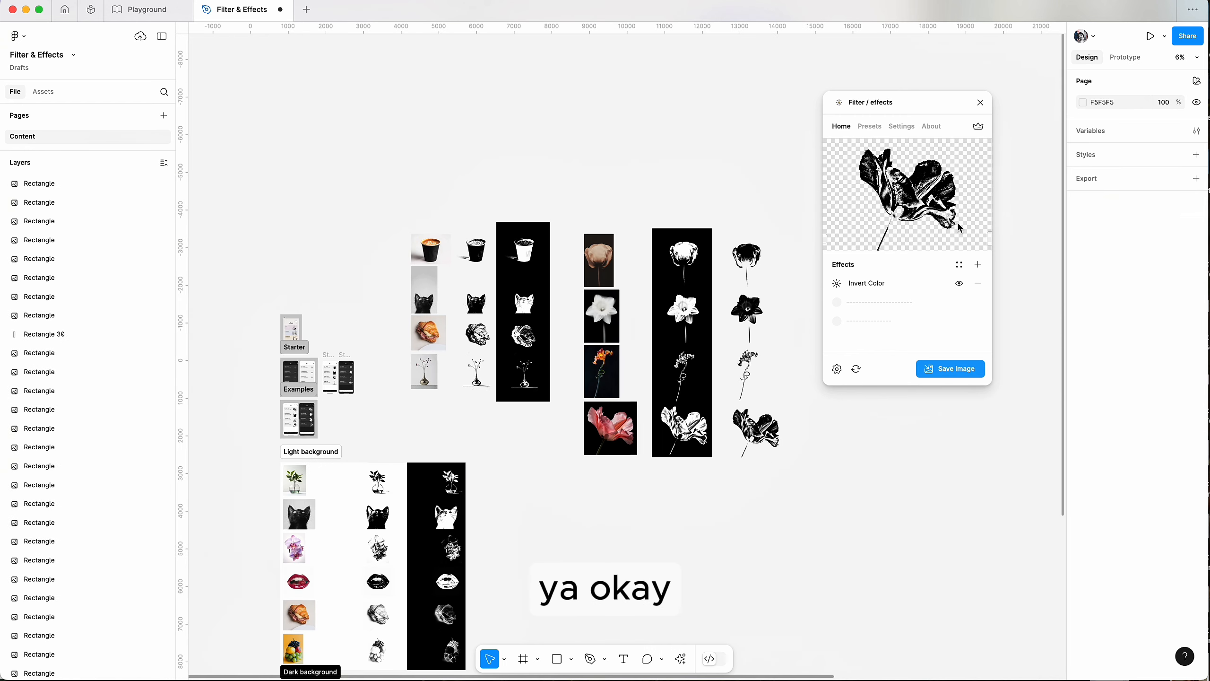
left_click(977, 103)
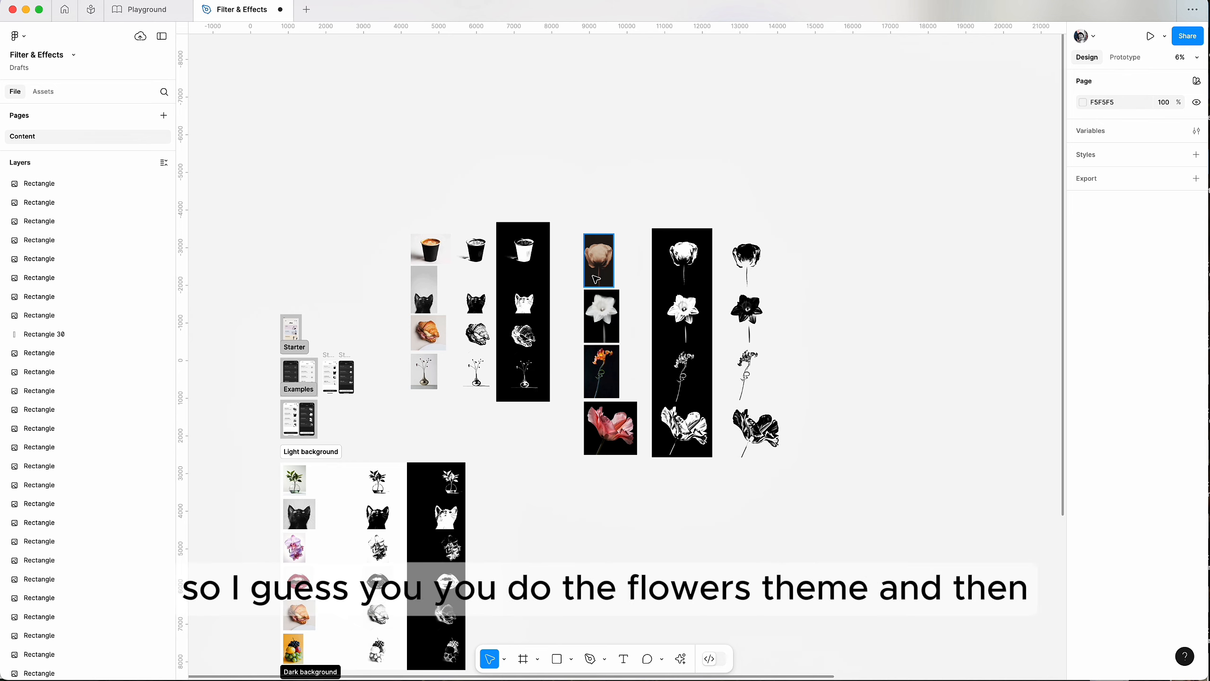
Compare the light-background and dark-background source photos with their black and white illustration versions
scroll(599, 289, "up", 3)
scroll(592, 355, "up", 3)
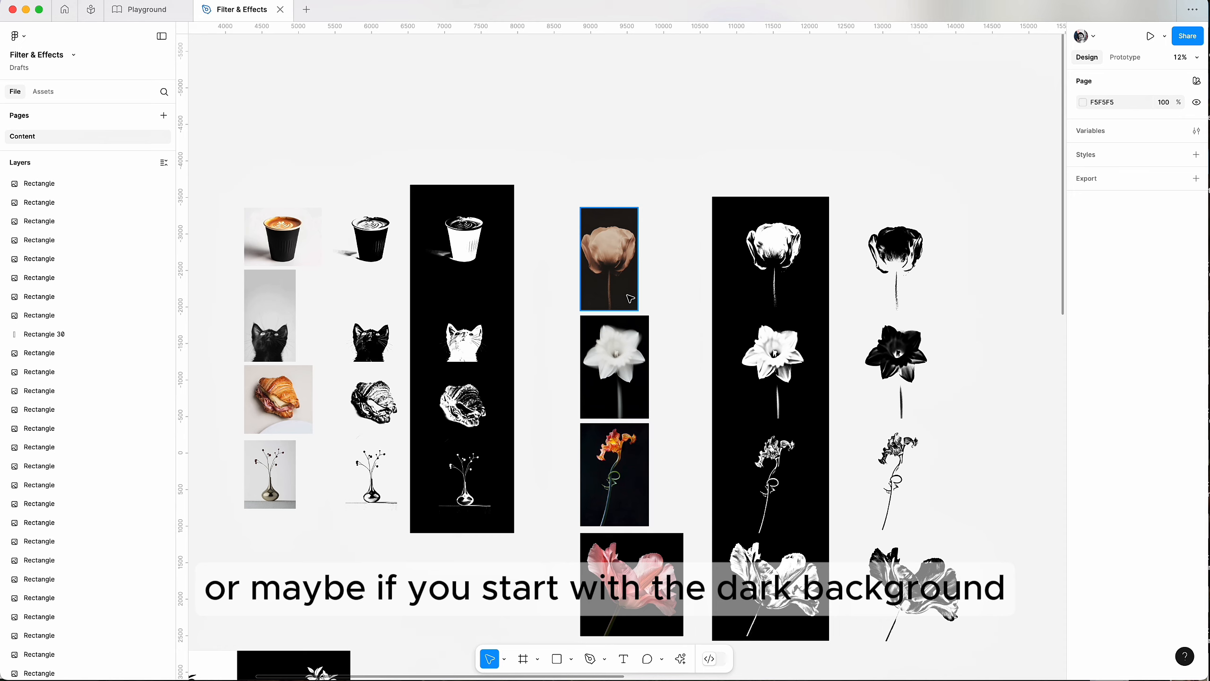
scroll(649, 359, "down", 2)
scroll(648, 359, "right", 2)
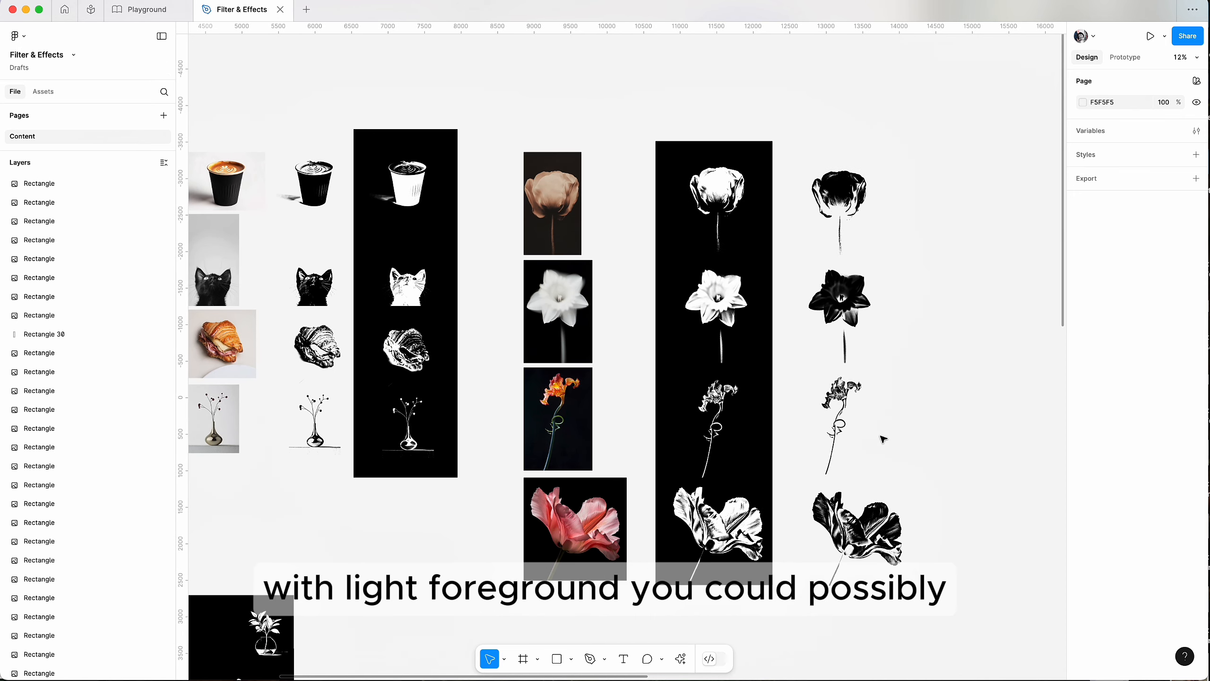
scroll(875, 424, "left", 2)
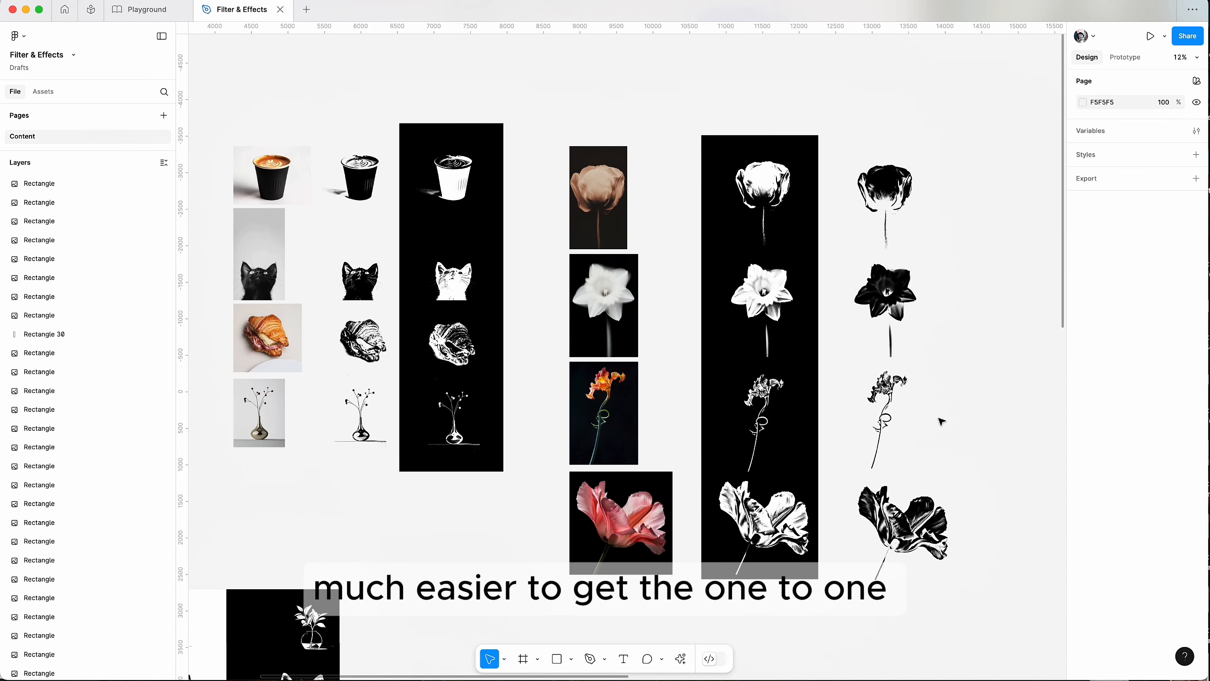
scroll(941, 421, "up", 2)
scroll(941, 421, "down", 3)
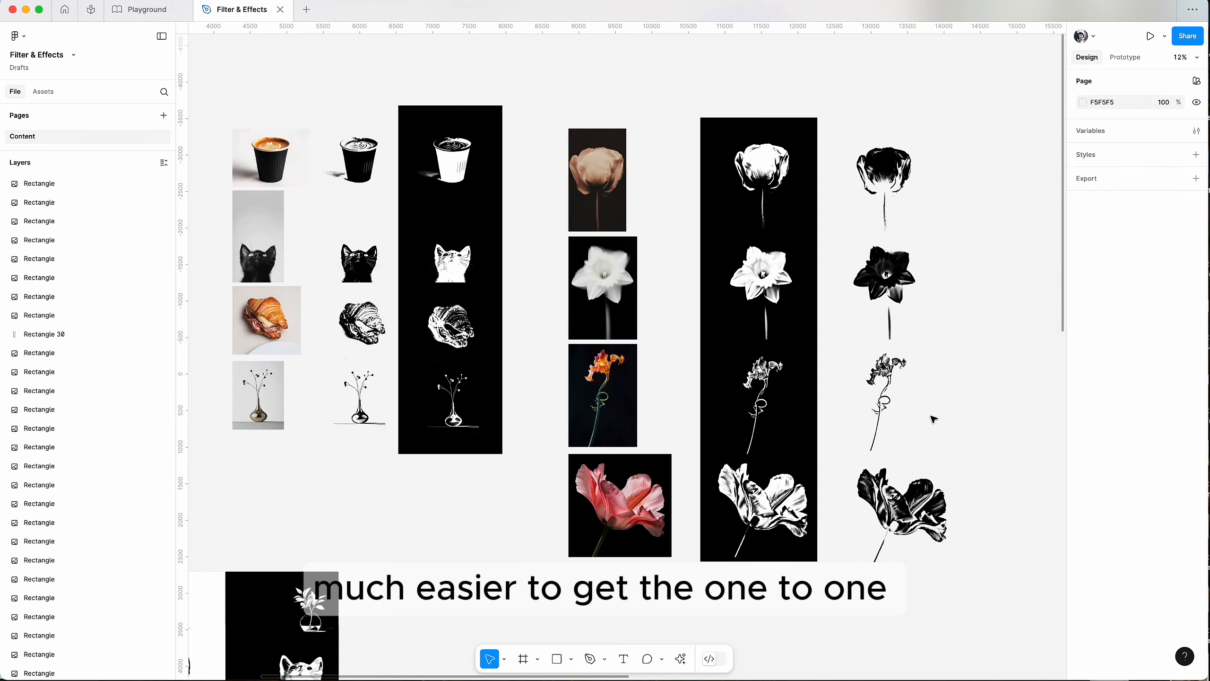
scroll(933, 419, "left", 3)
scroll(933, 419, "down", 5)
scroll(933, 419, "up", 3)
scroll(932, 419, "left", 12)
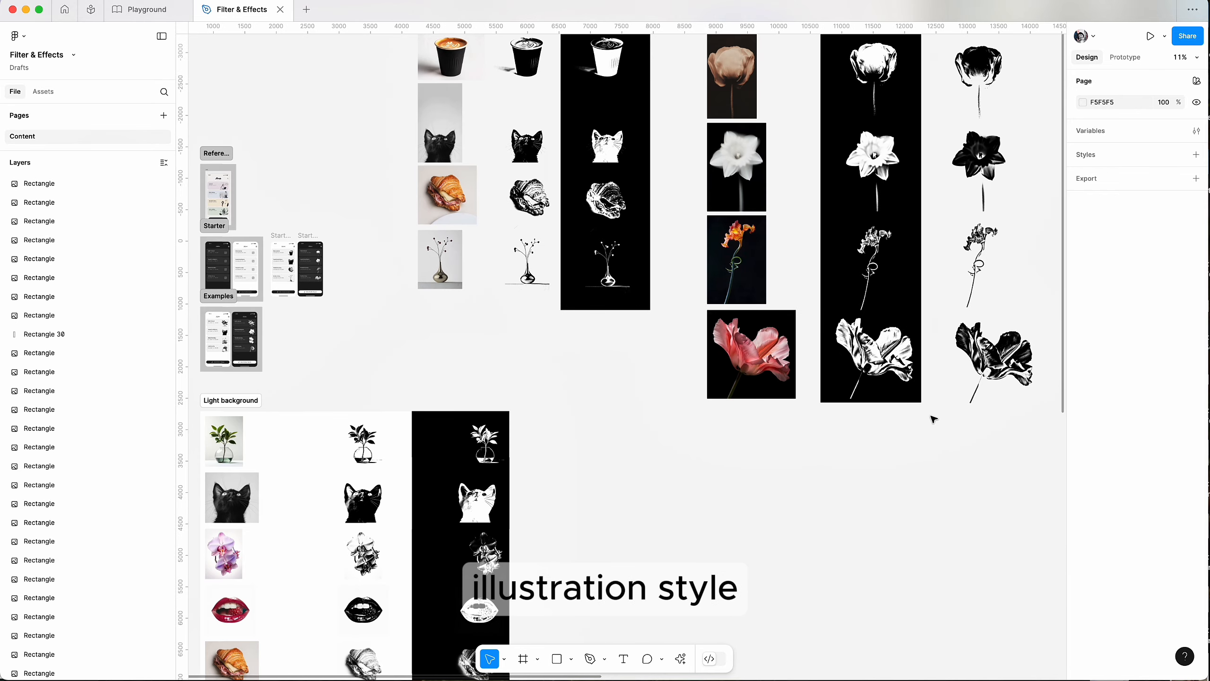
Review the illustrated Starter-White and Starter-Black screens alongside the illustration sets used in them
scroll(616, 320, "up", 5)
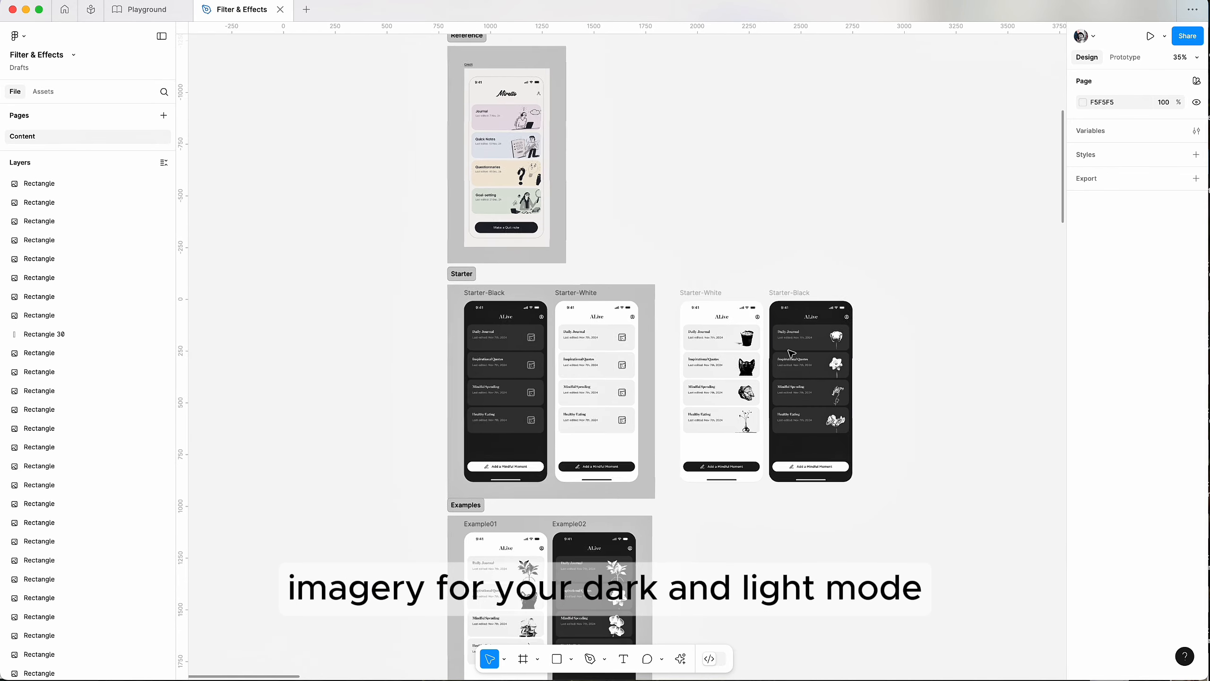
scroll(780, 360, "up", 5)
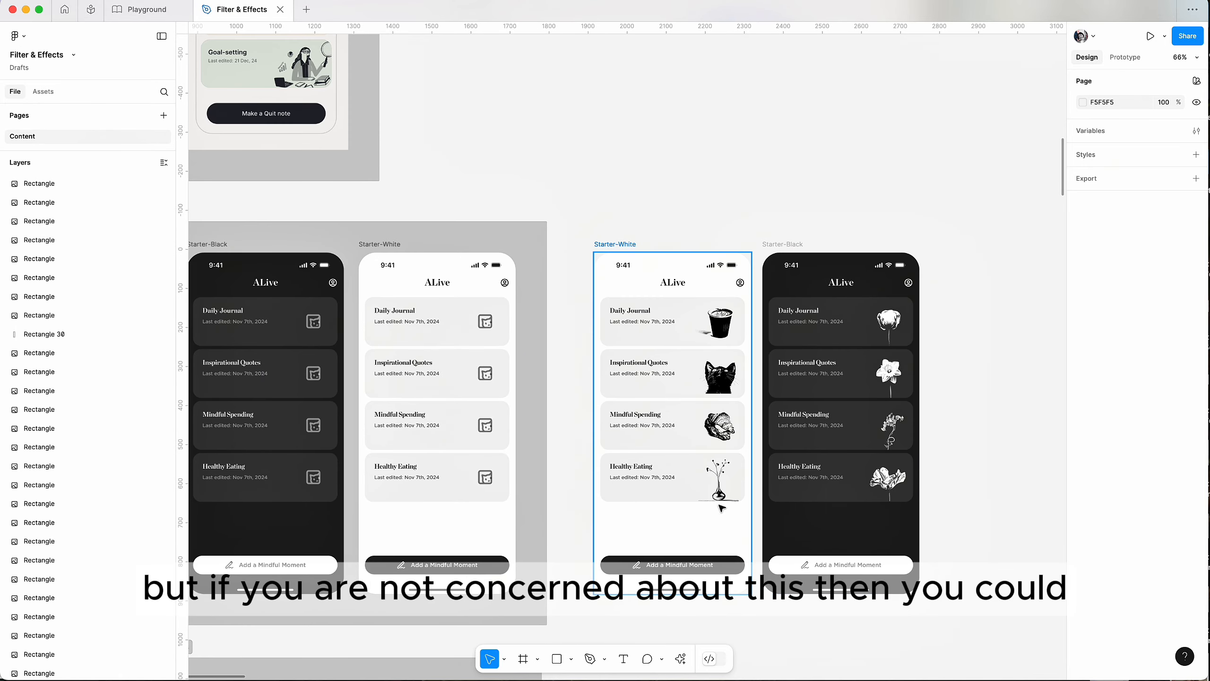
scroll(809, 180, "down", 5)
scroll(809, 181, "right", 10)
scroll(659, 154, "up", 6)
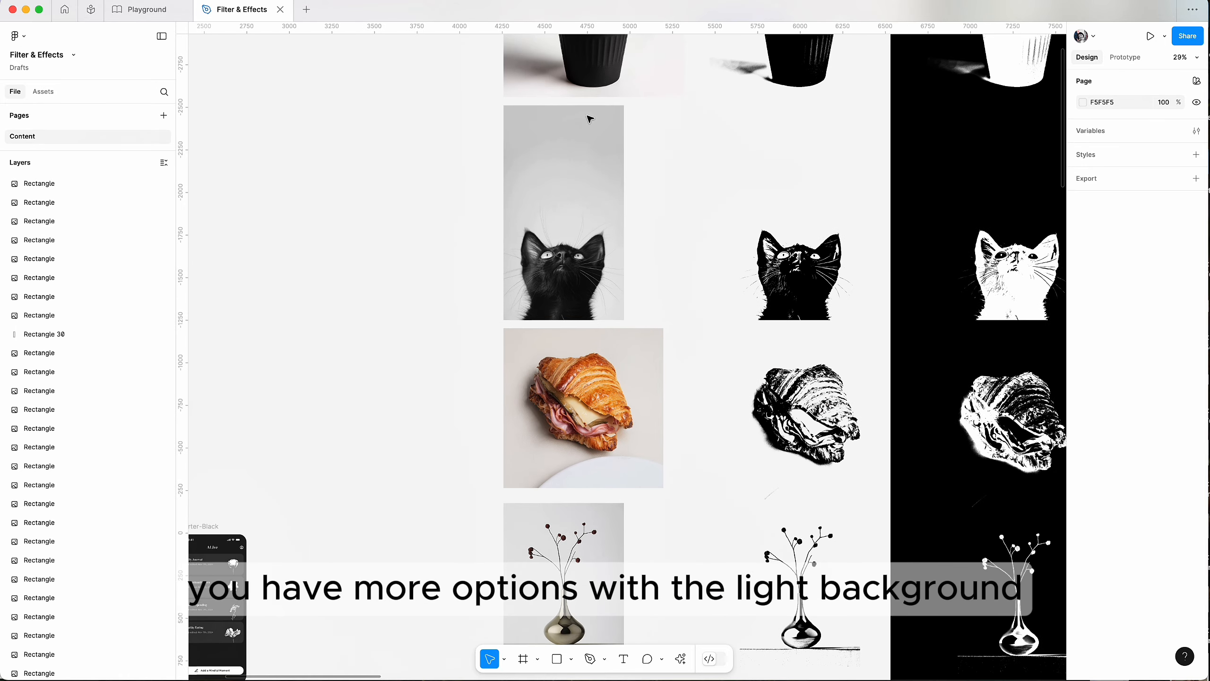
scroll(600, 229, "up", 3)
scroll(600, 230, "down", 5)
scroll(604, 230, "right", 6)
scroll(607, 229, "left", 2)
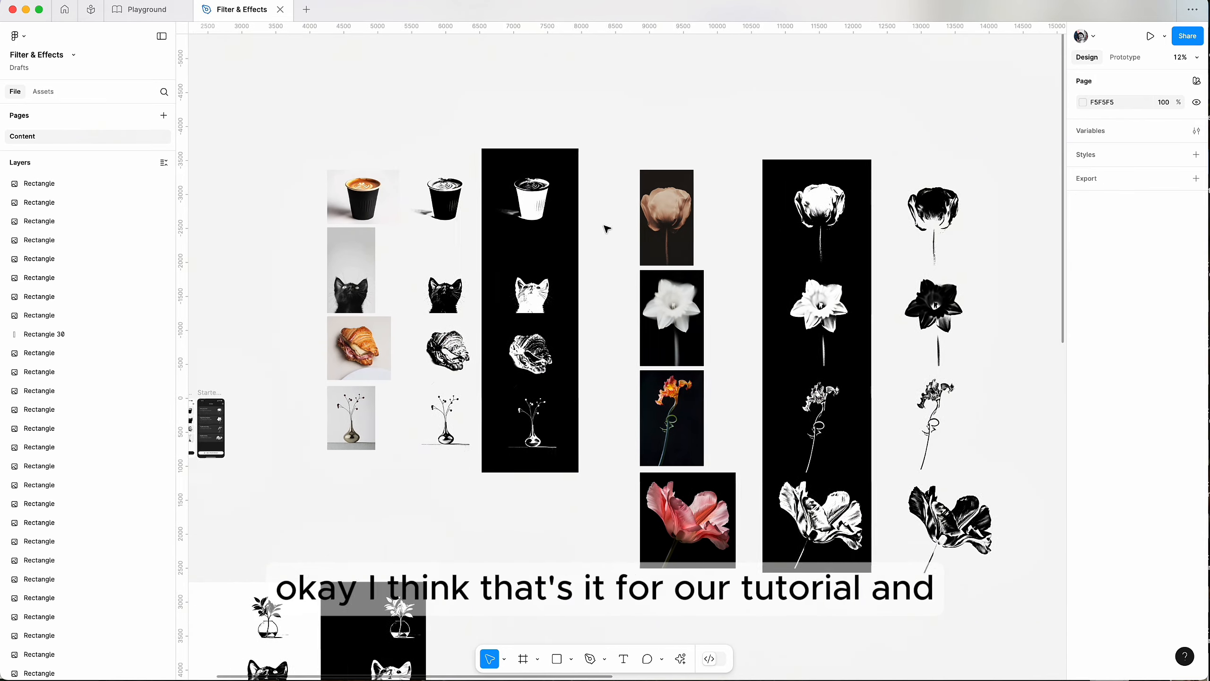
scroll(607, 229, "left", 5)
scroll(597, 392, "up", 5)
scroll(668, 363, "up", 5)
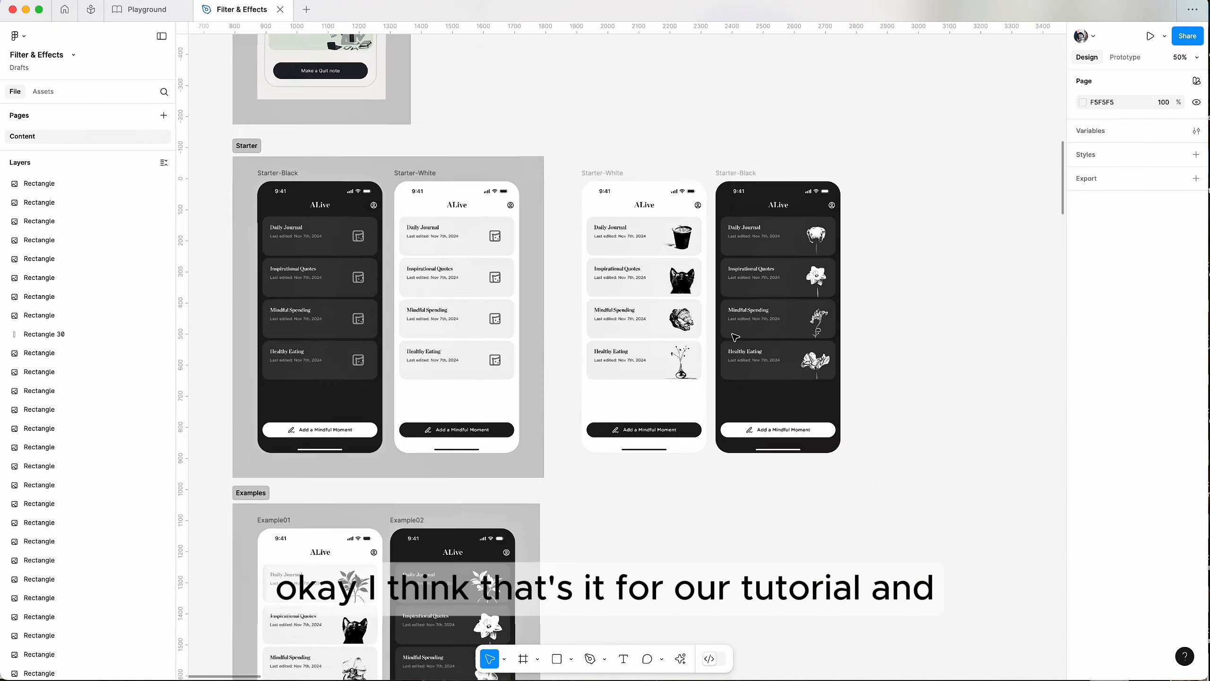
Examine the Light background and Dark background example collections, and return to the app screens for a final look
scroll(736, 337, "down", 5)
scroll(735, 337, "down", 10)
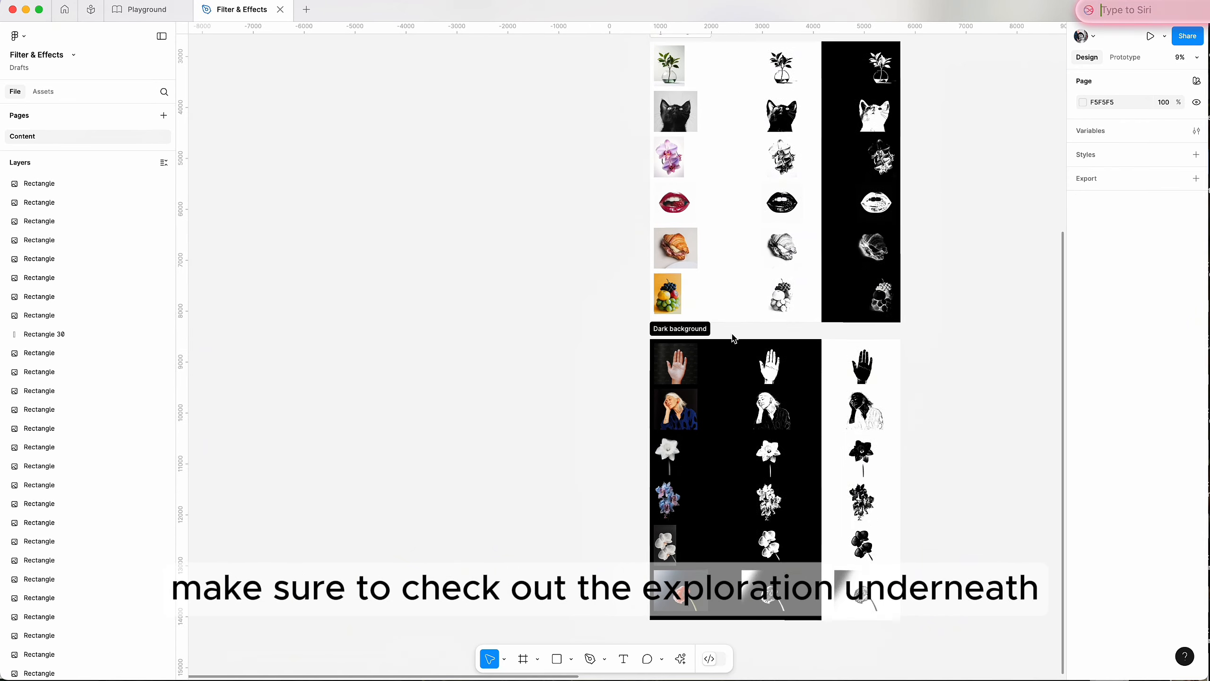
scroll(759, 439, "up", 2)
scroll(760, 441, "down", 3)
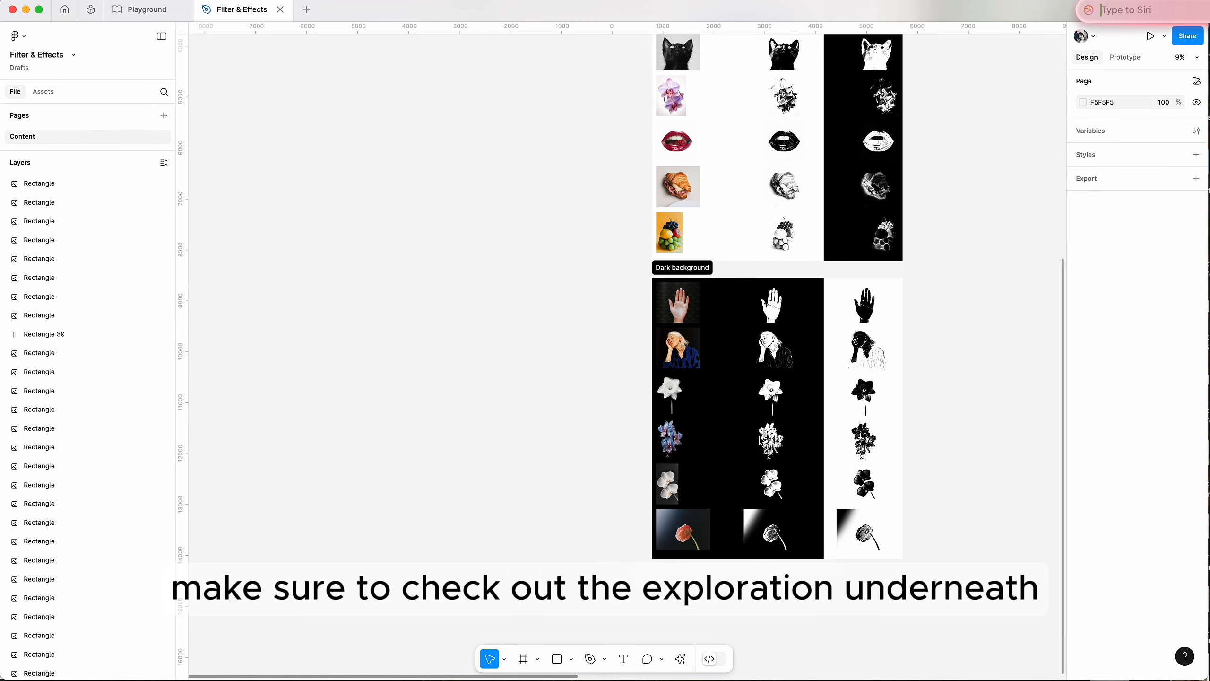
scroll(761, 443, "up", 2)
scroll(761, 442, "up", 5)
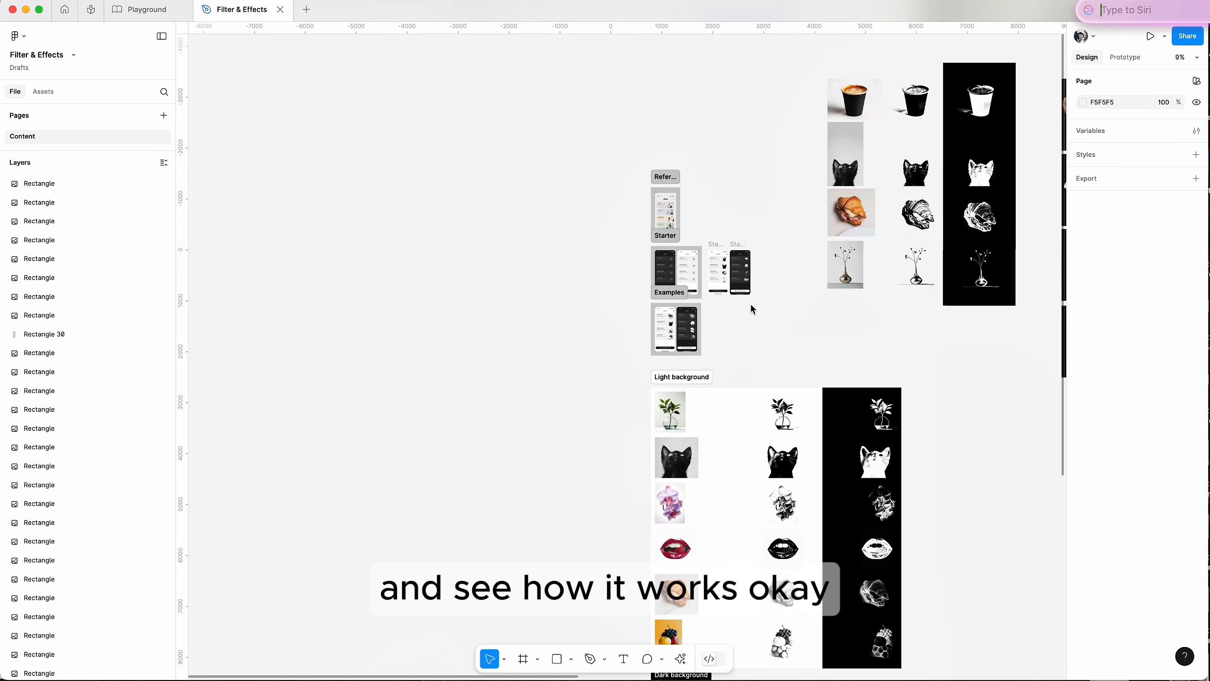
scroll(751, 309, "up", 10)
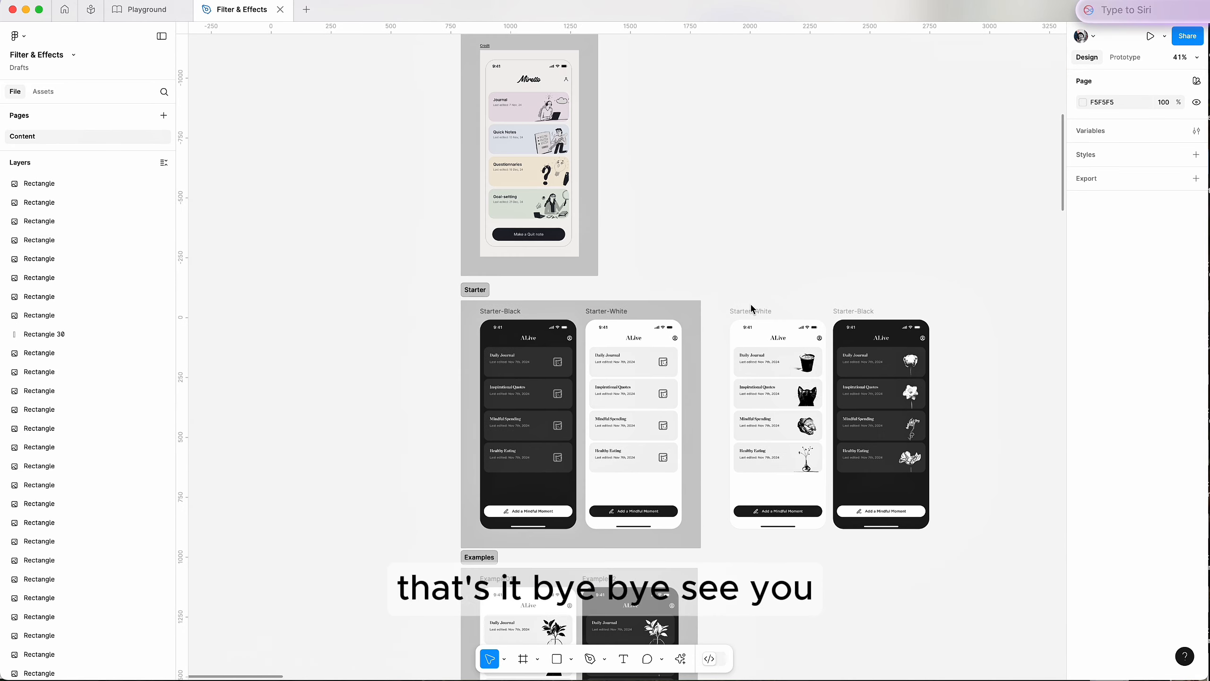